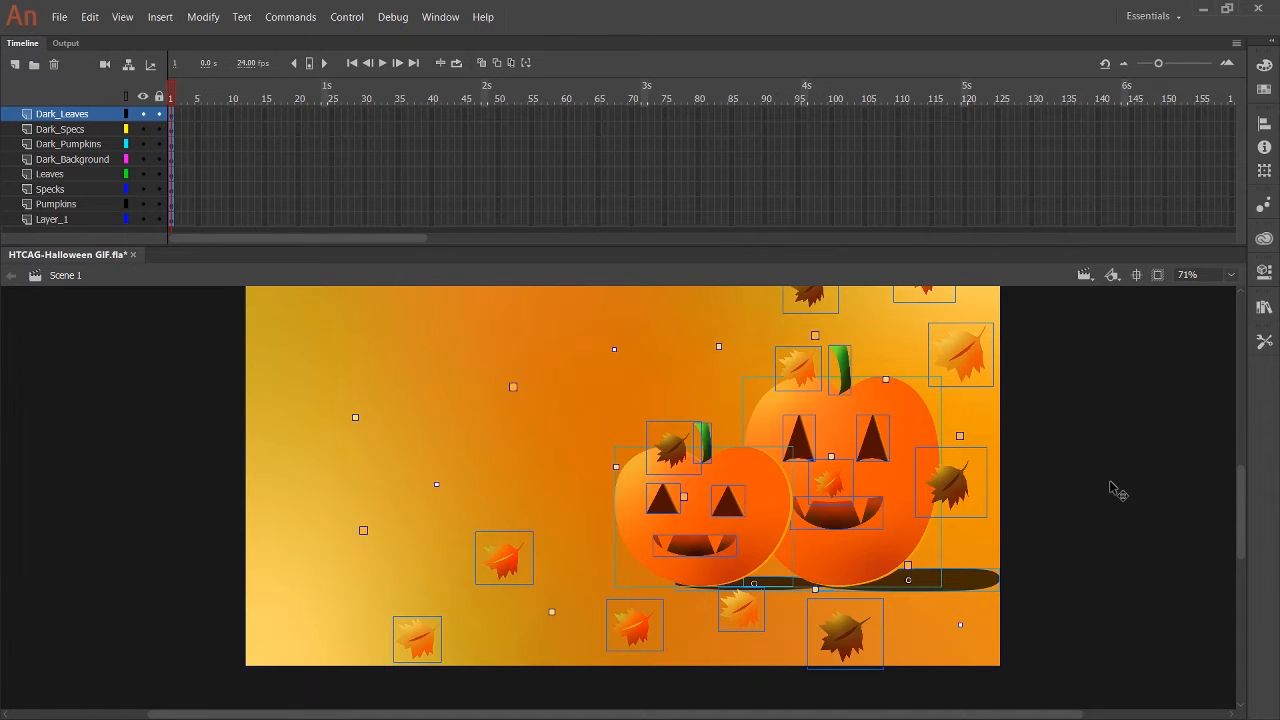
Set the stage zoom to 30% so the dark and the orange Halloween scenes fit in view.
scroll(1112, 488, "up", 3)
scroll(1112, 488, "down", 1)
scroll(1112, 488, "up", 3)
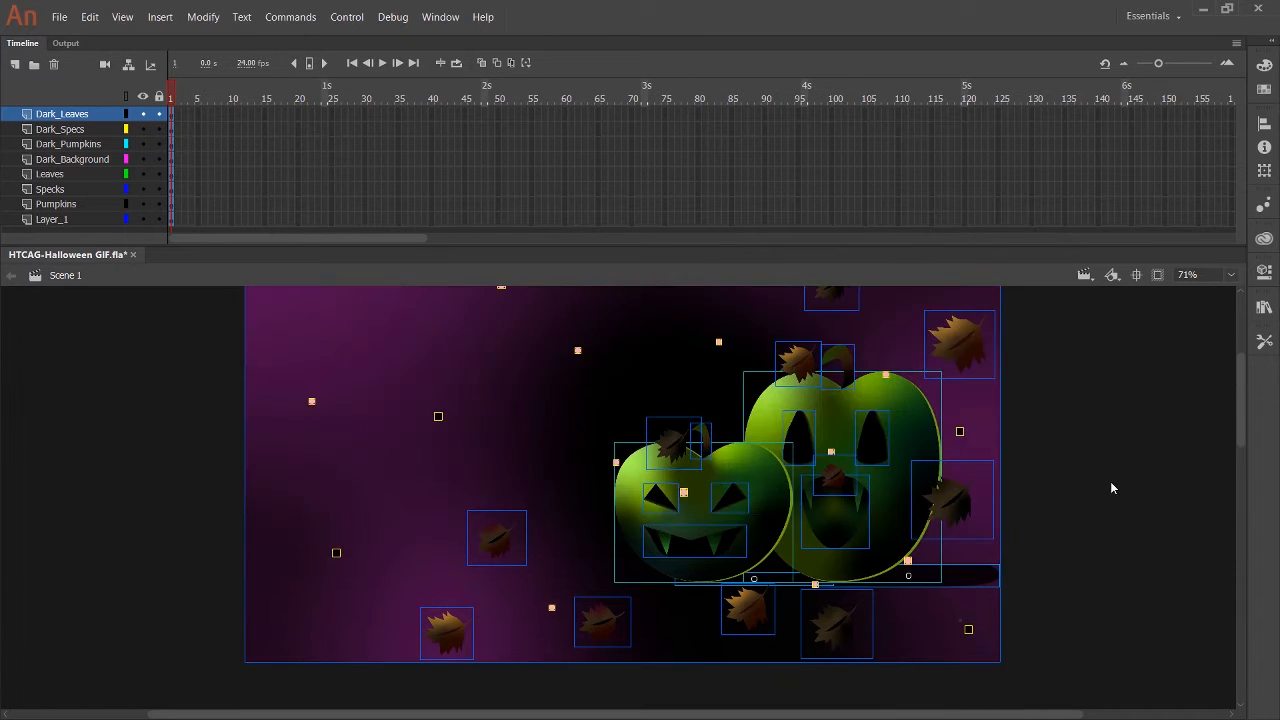
scroll(1112, 488, "down", 4)
scroll(1112, 488, "up", 3)
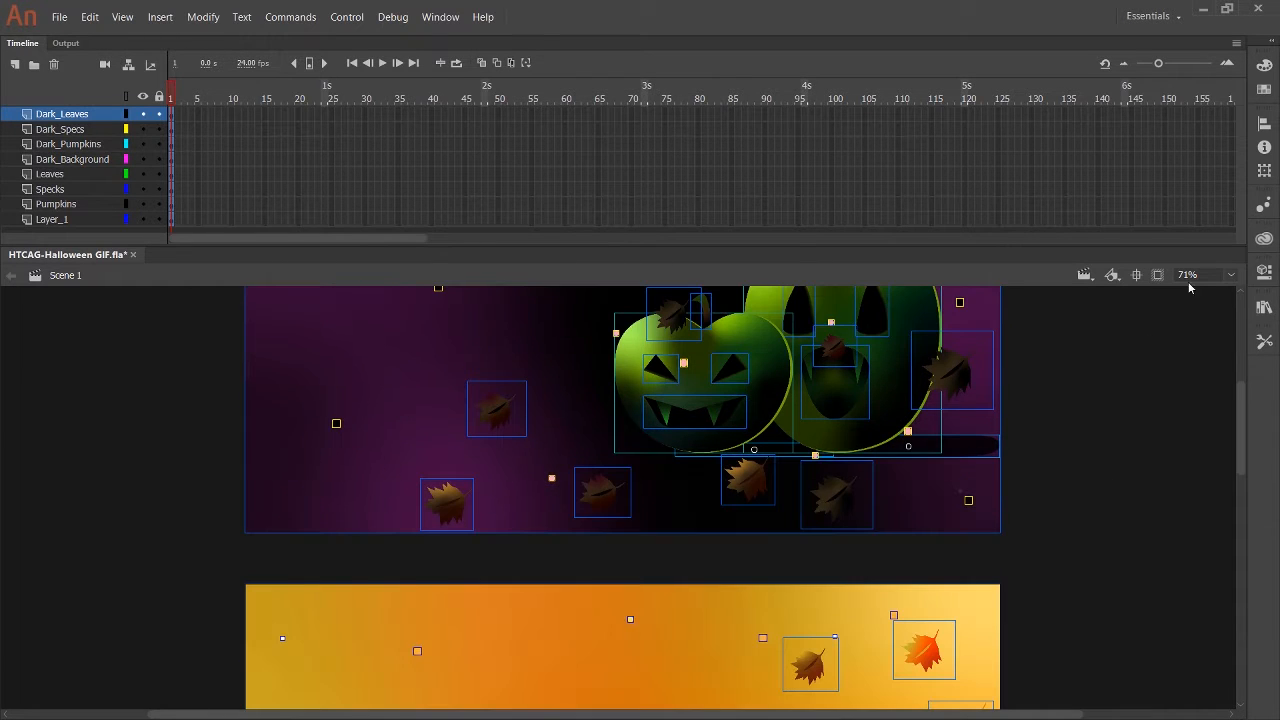
left_click(1199, 368)
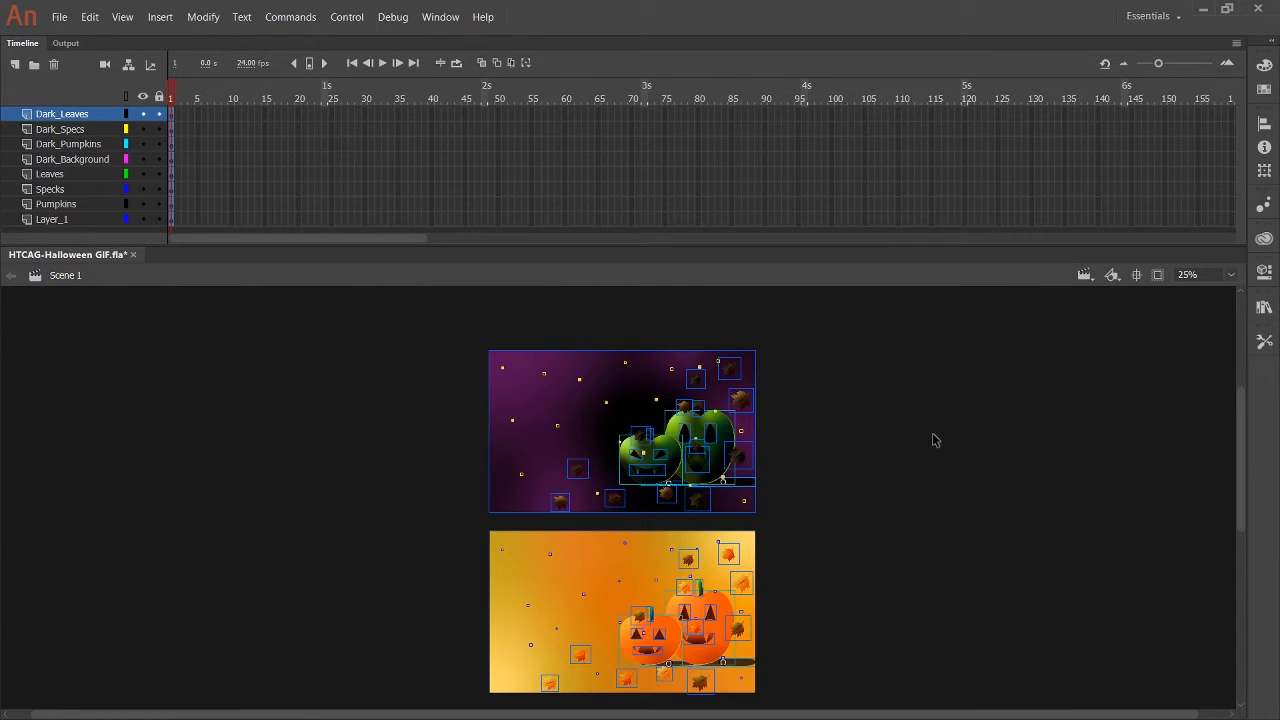
left_click(1137, 275)
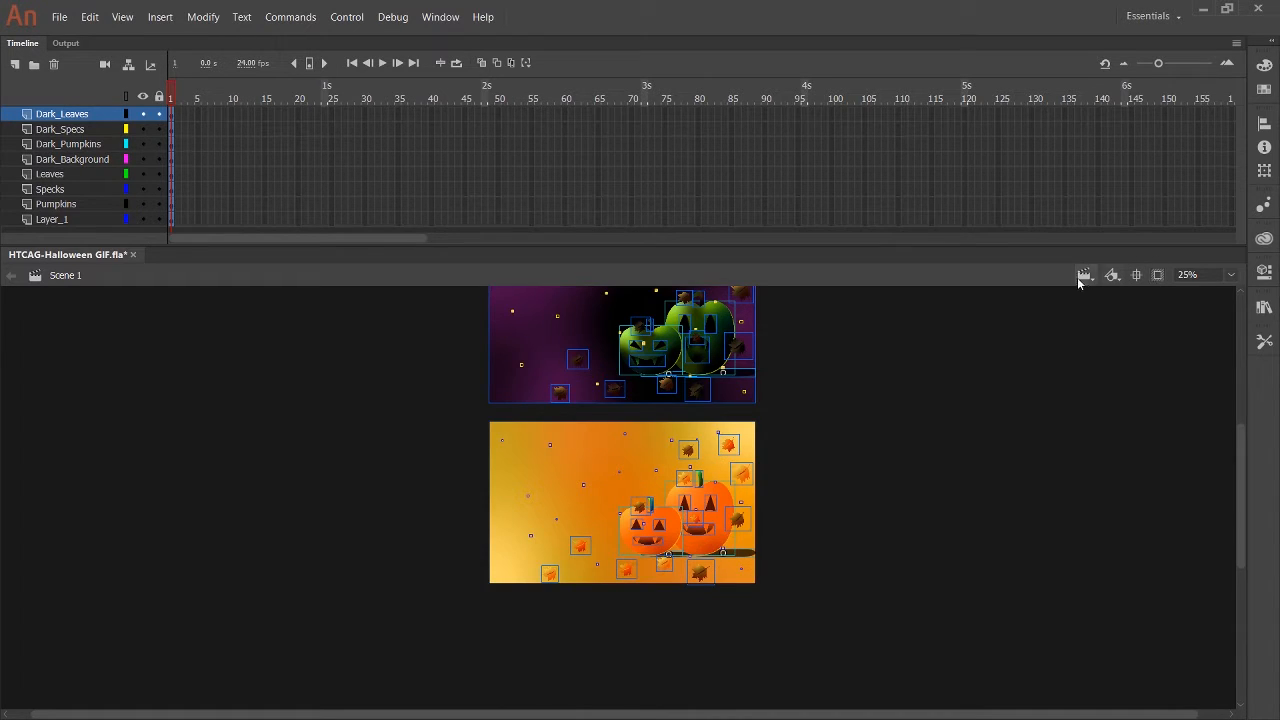
left_click(1204, 275)
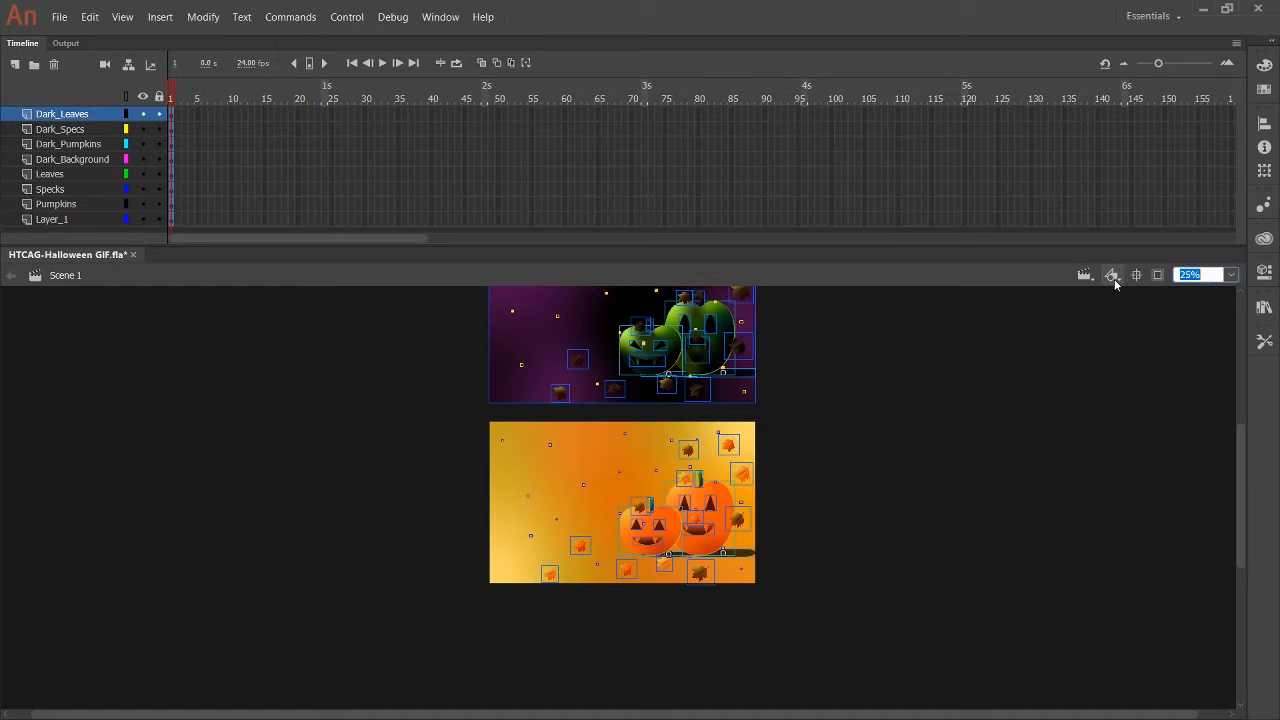
type("30")
key("Return")
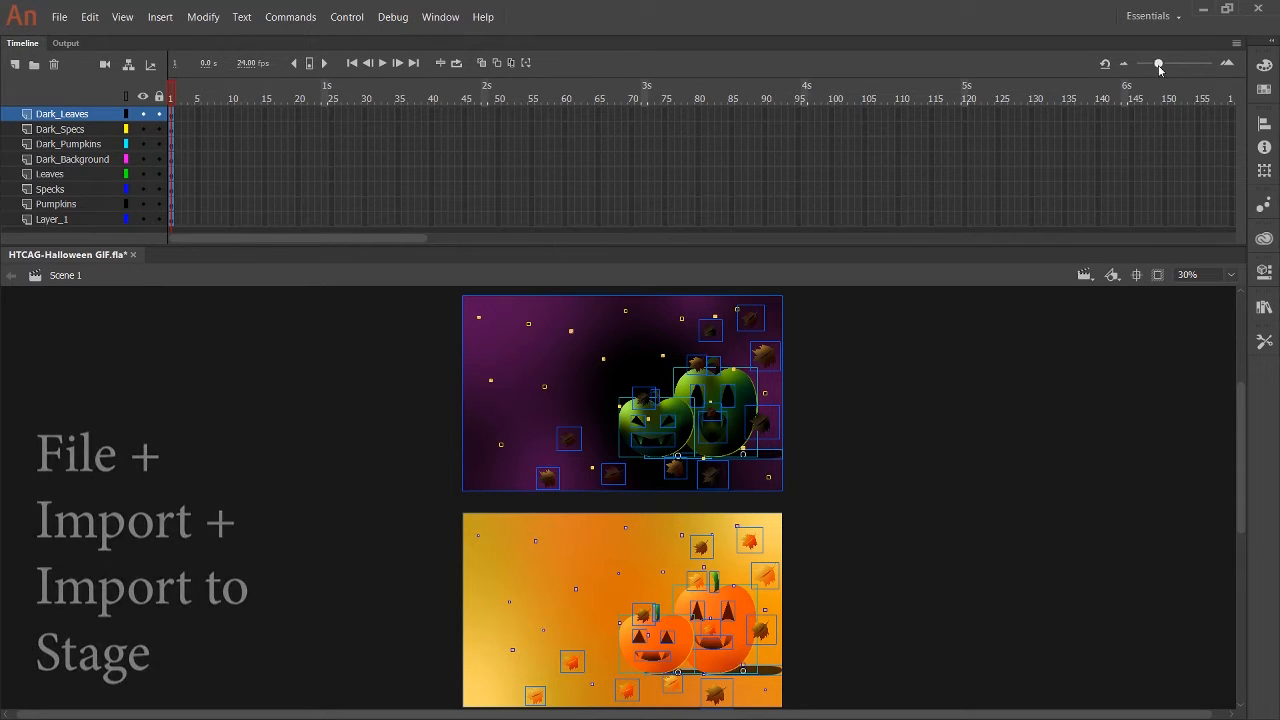
Widen the frames in the timeline and look over both Halloween scenes on the stage.
left_click_drag(1158, 63, 1171, 75)
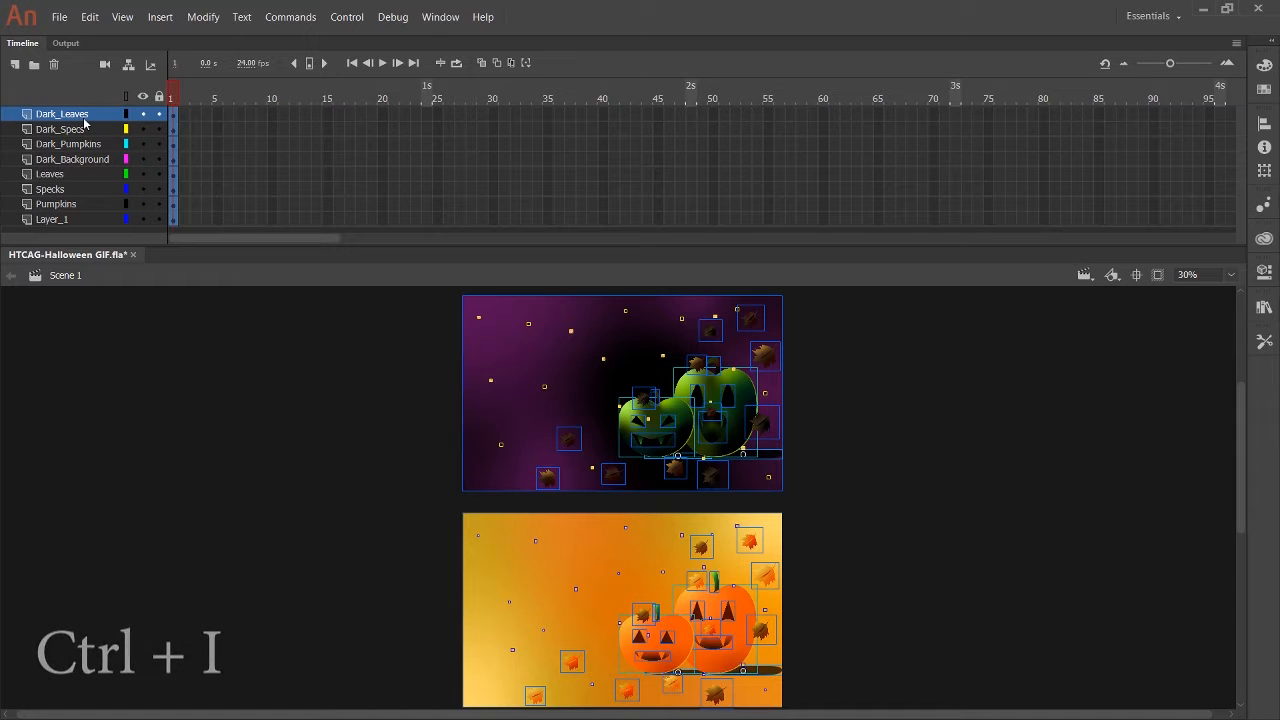
scroll(500, 548, "down", 3)
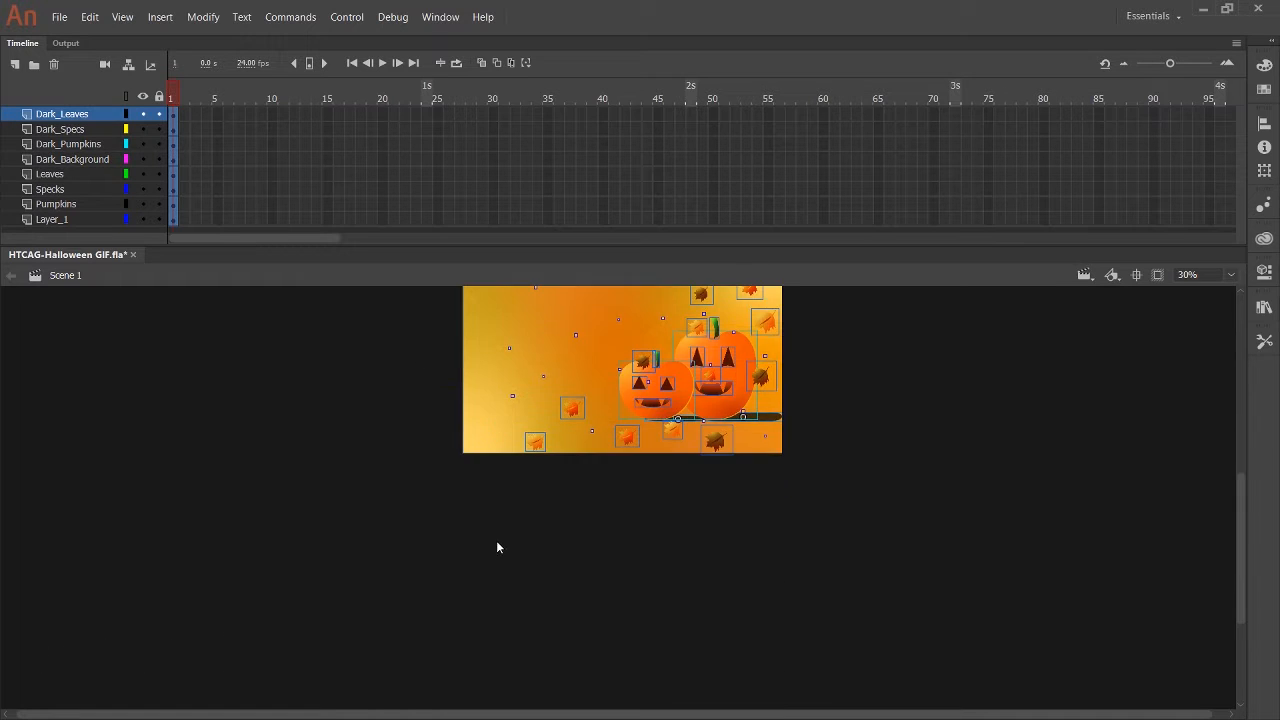
scroll(497, 546, "up", 4)
scroll(497, 546, "down", 5)
scroll(497, 547, "up", 3)
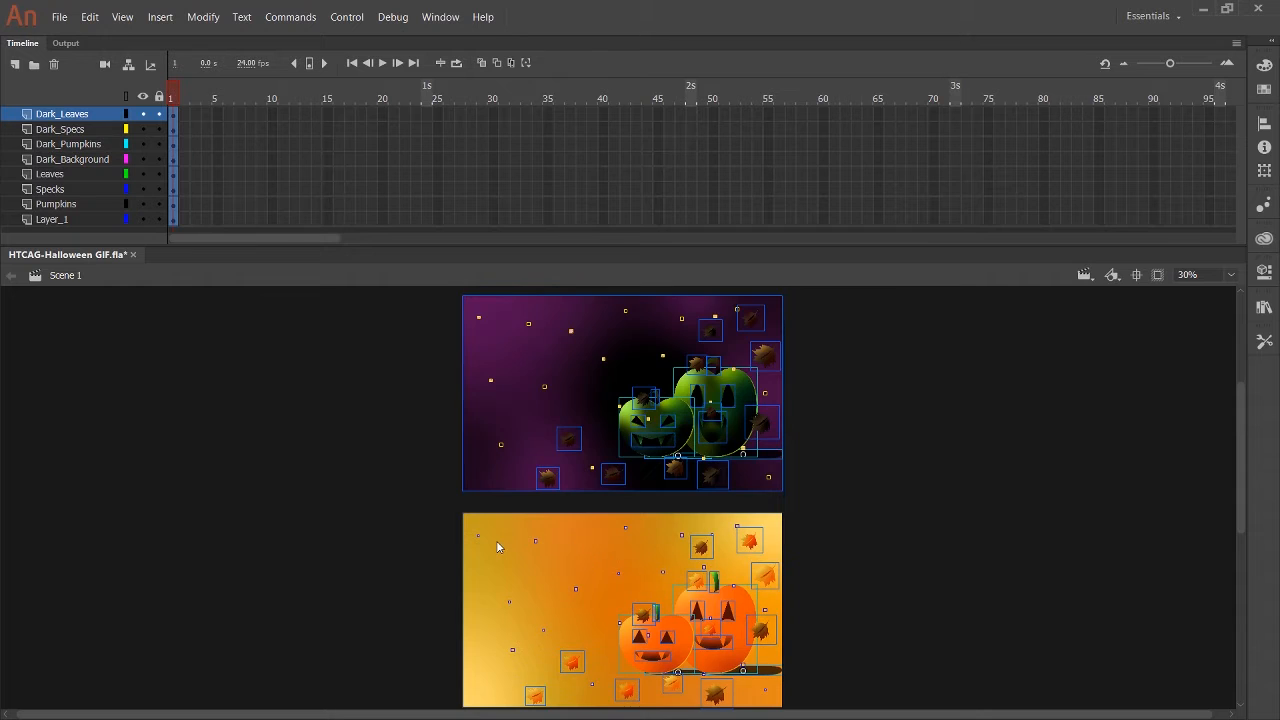
scroll(443, 486, "down", 5)
scroll(415, 497, "up", 2)
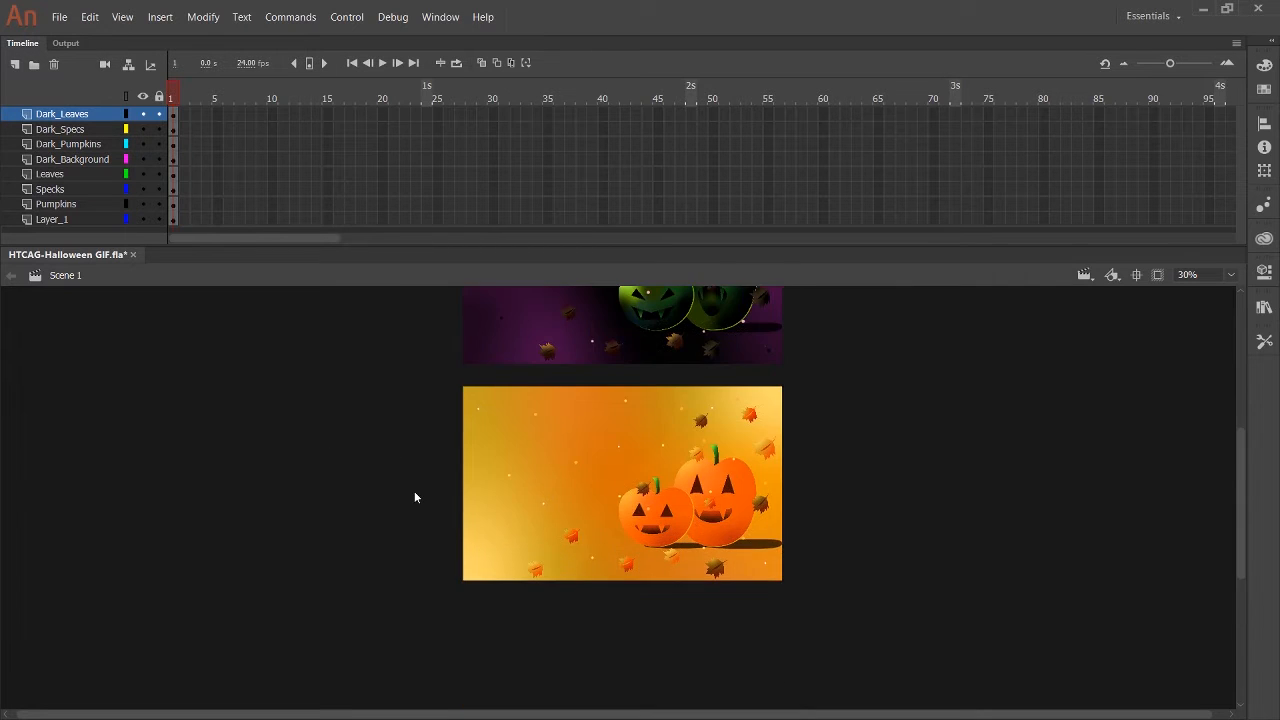
Check what Layer_1 and the Pumpkins layer contain, hiding and reshowing Pumpkins, and clear the selection.
left_click(497, 470)
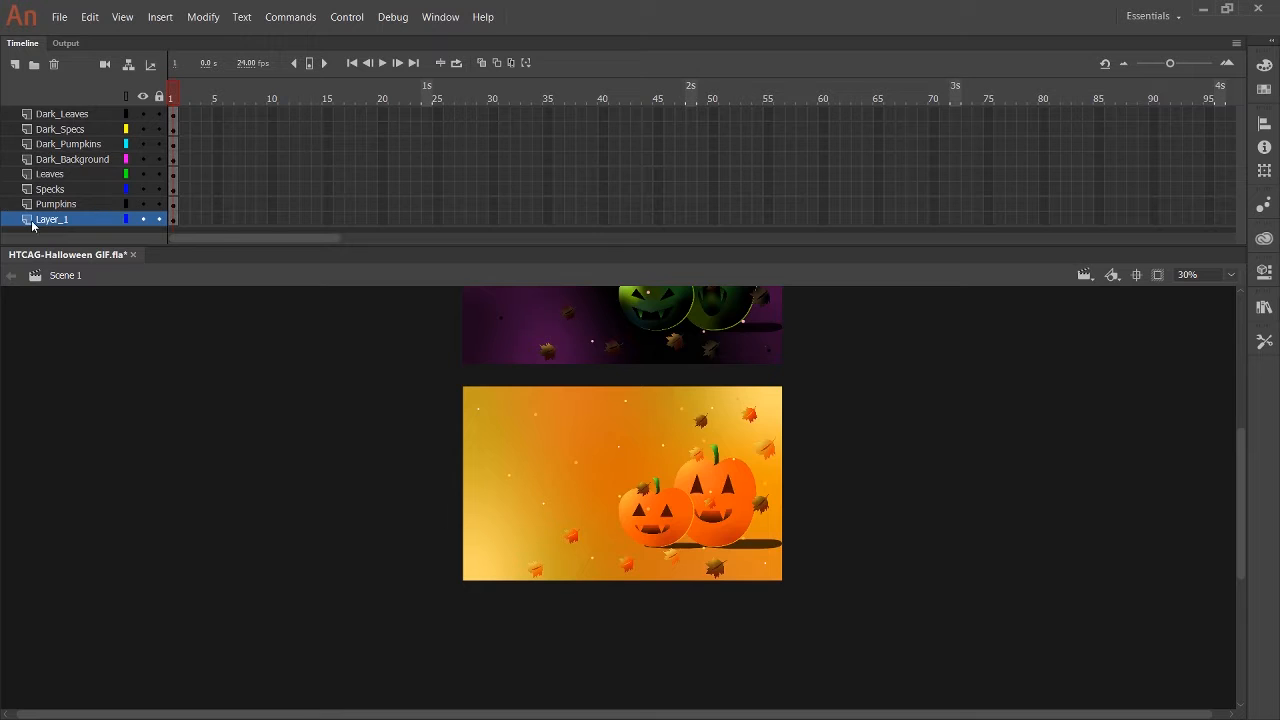
left_click(60, 204)
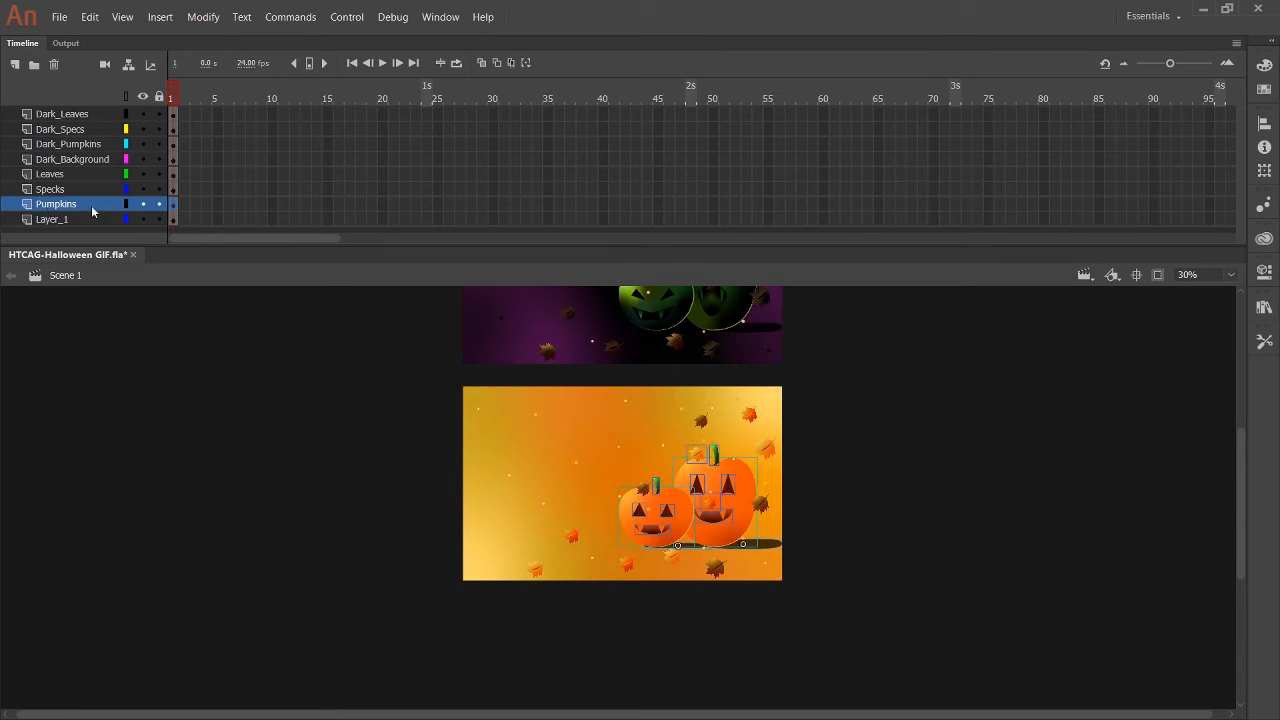
left_click(145, 206)
left_click(143, 205)
left_click(342, 399)
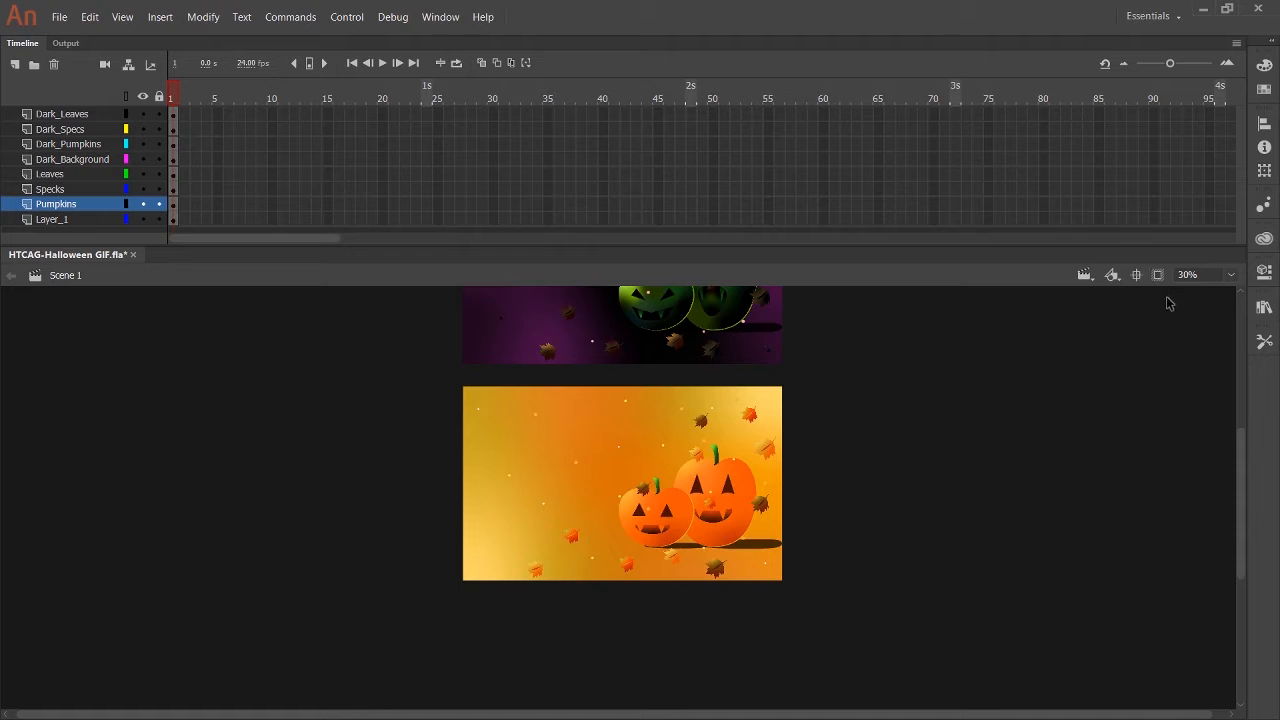
Set the stage zoom to 50% and toggle Layer_23's visibility to identify its artwork.
left_click(1223, 274)
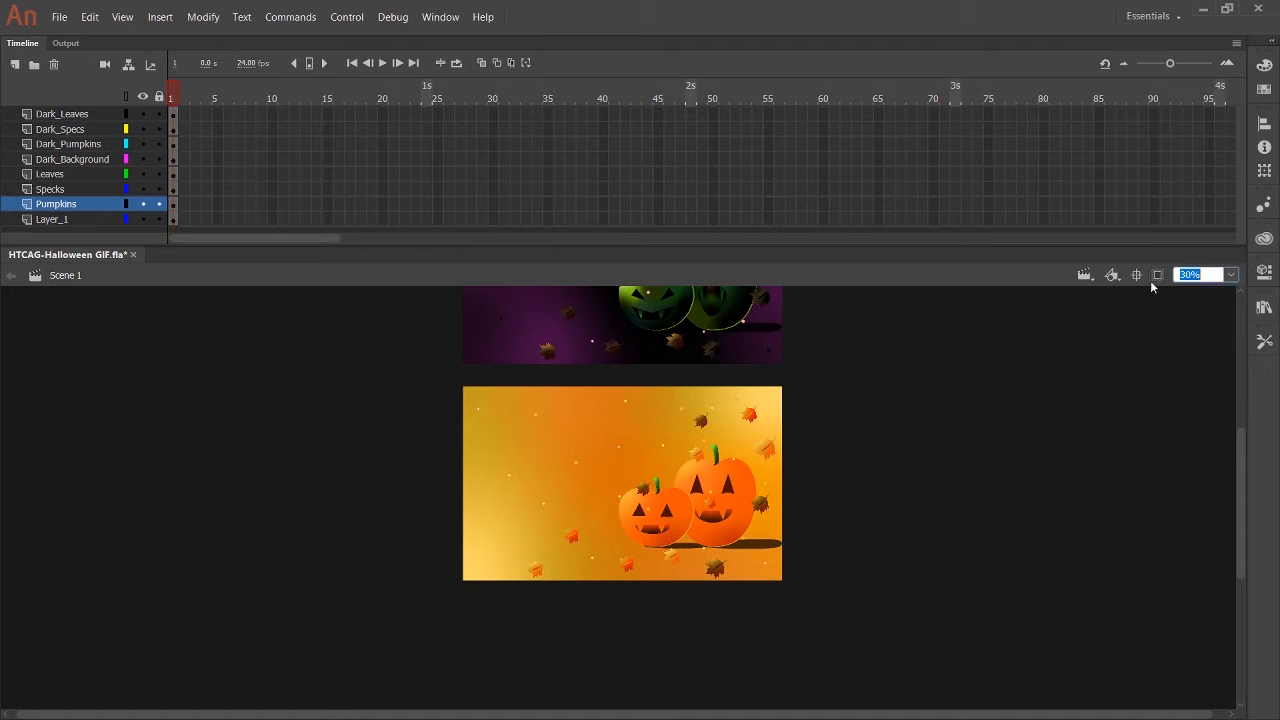
type("50")
key("Return")
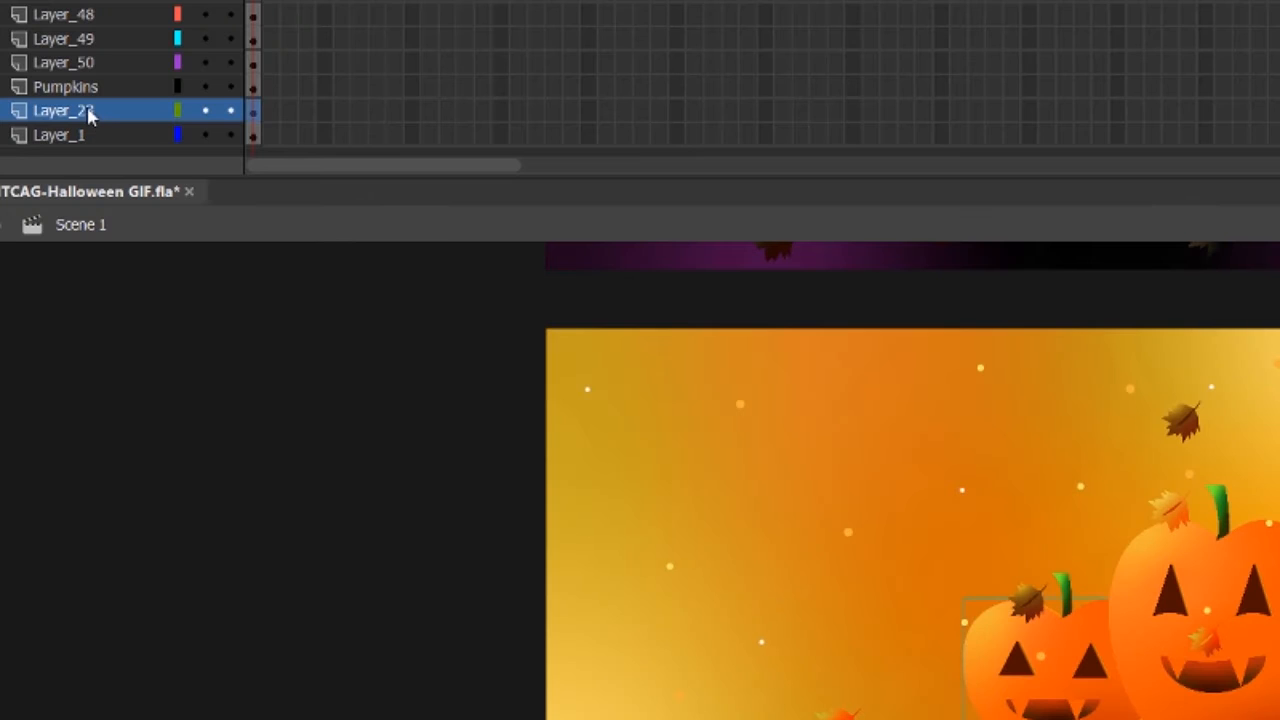
left_click(203, 111)
left_click(204, 111)
Check the Pumpkins layer's content by toggling its visibility and distribute its objects to separate layers.
left_click(205, 87)
left_click(205, 87)
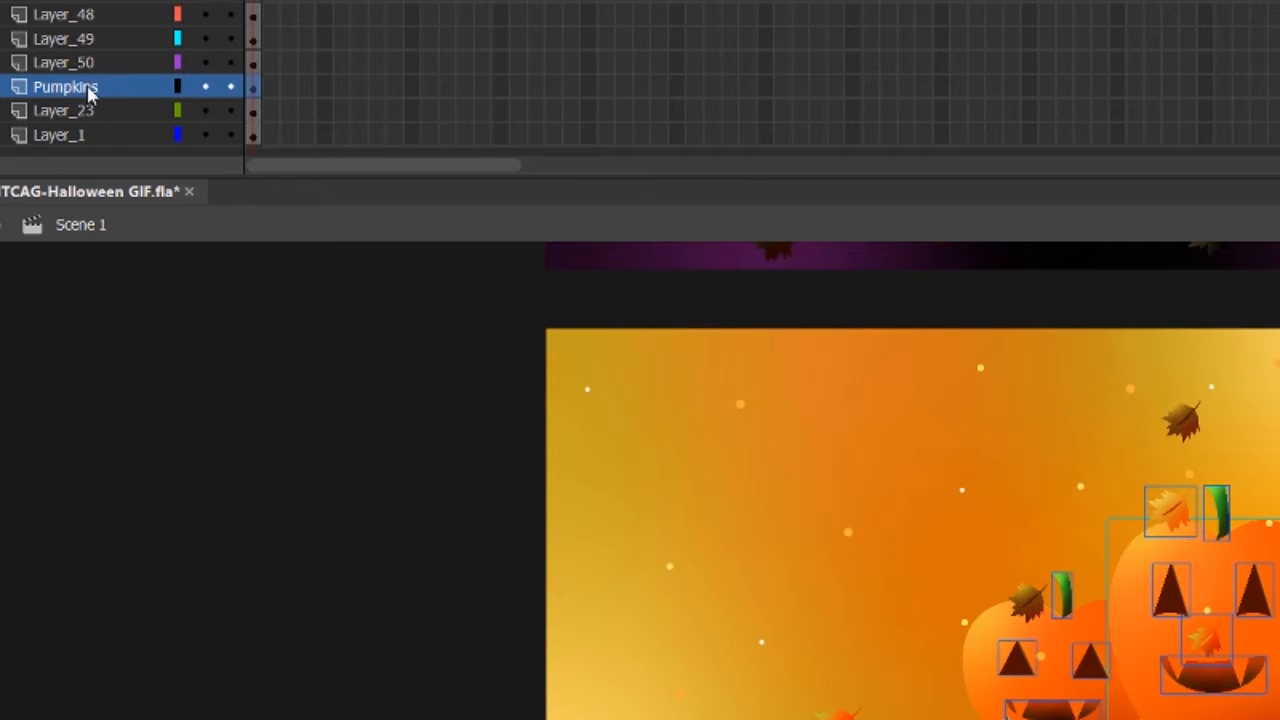
key("ctrl+shift+d")
Rename Layer_23, which holds the small orange pumpkin's body, as SmOrange_Pumpkin.
left_click(100, 111)
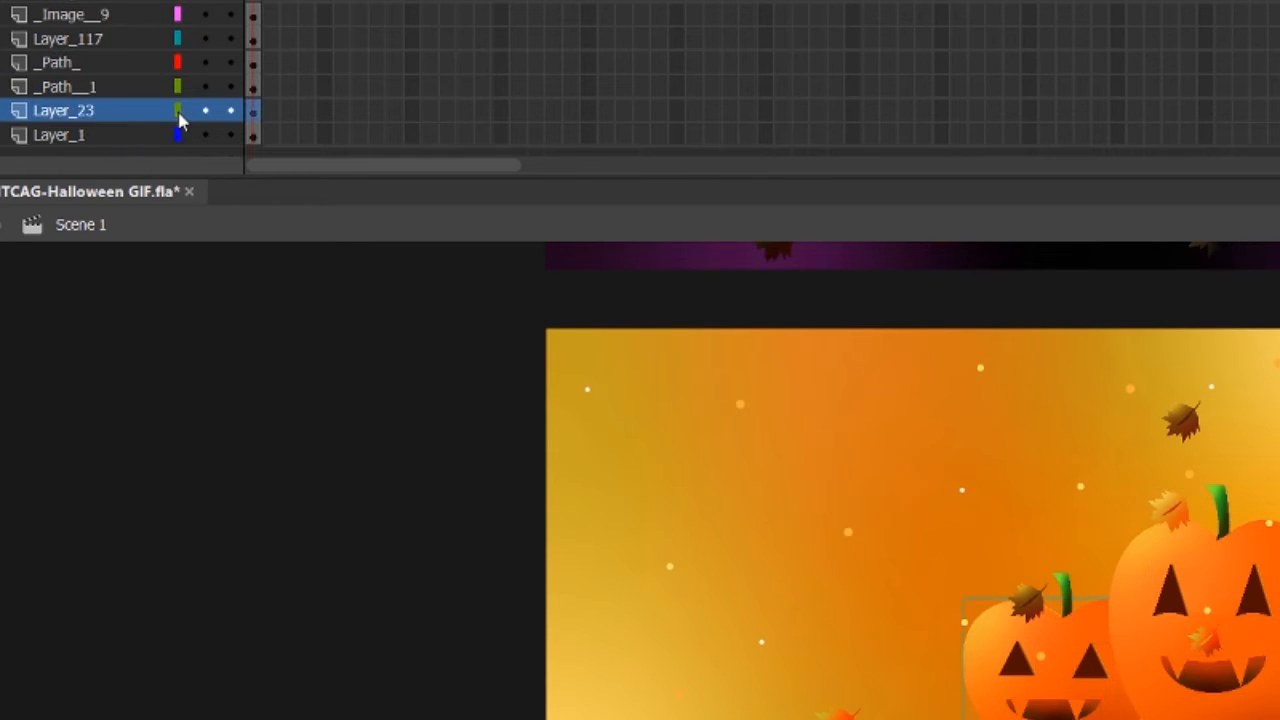
left_click(204, 111)
left_click(204, 111)
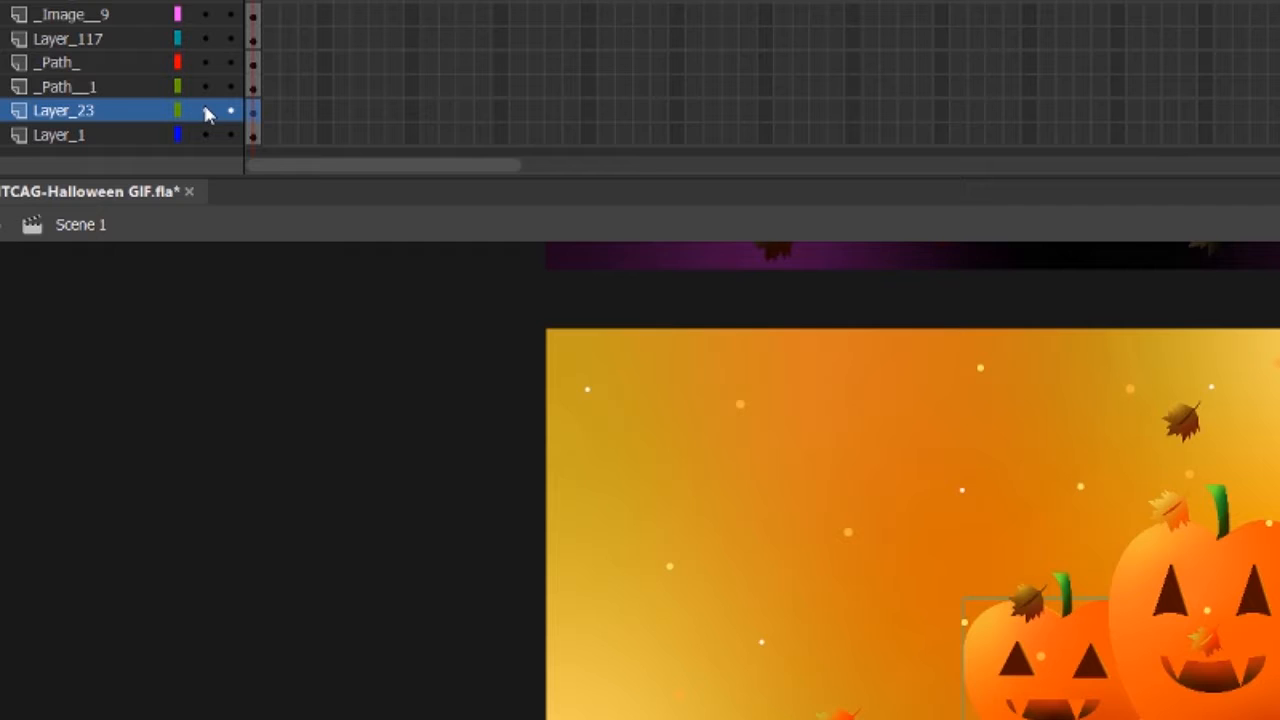
double_click(56, 114)
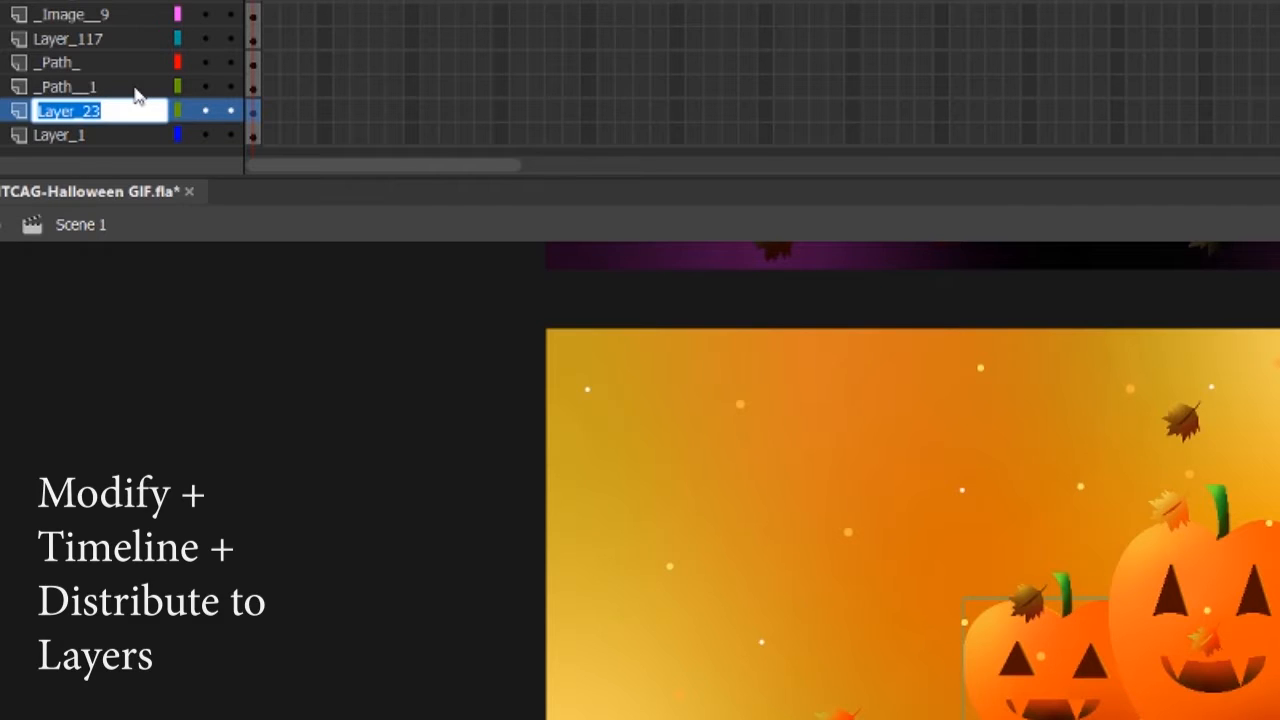
type("SmO")
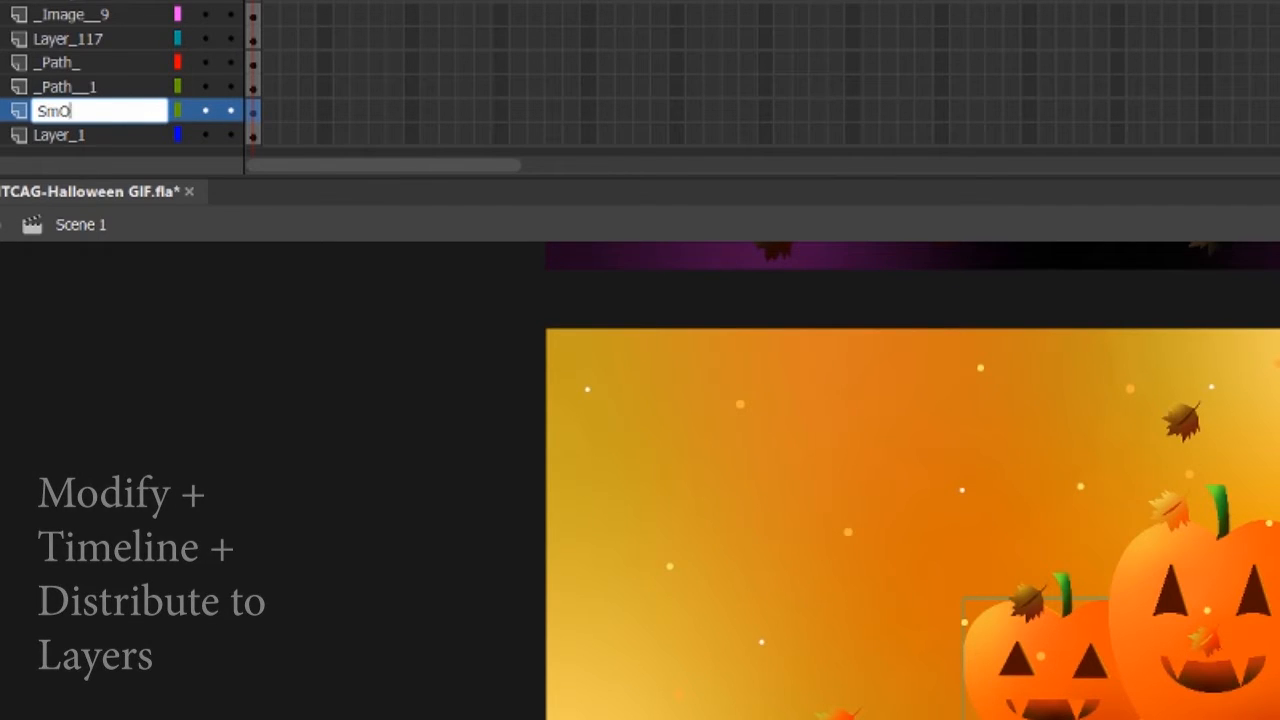
type("range")
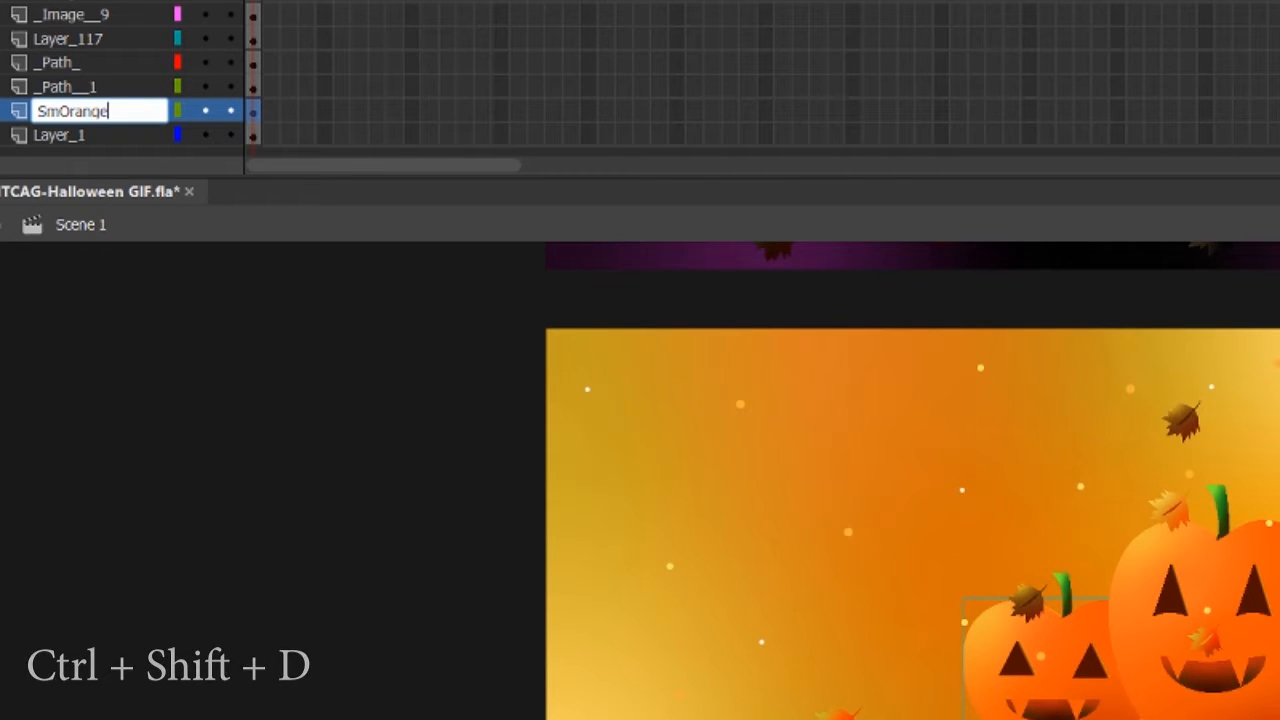
type("-Pumpkin")
key("Return")
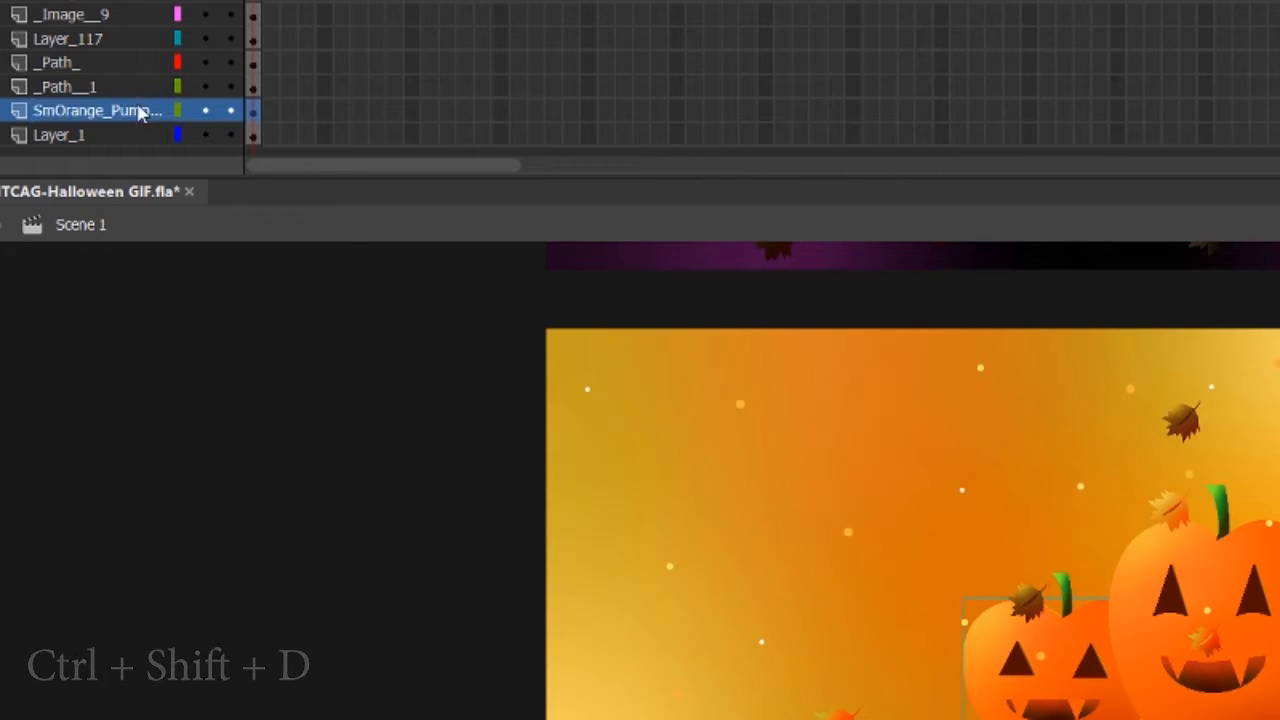
double_click(137, 108)
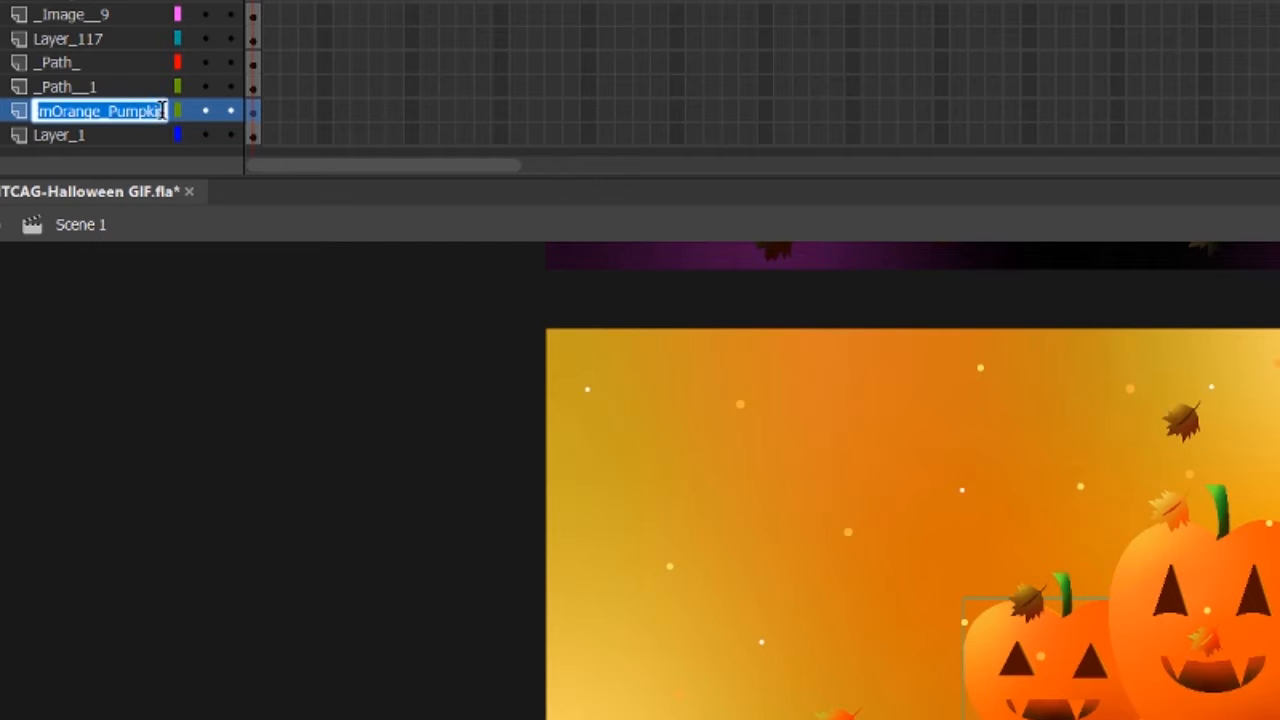
key("Right")
key("Return")
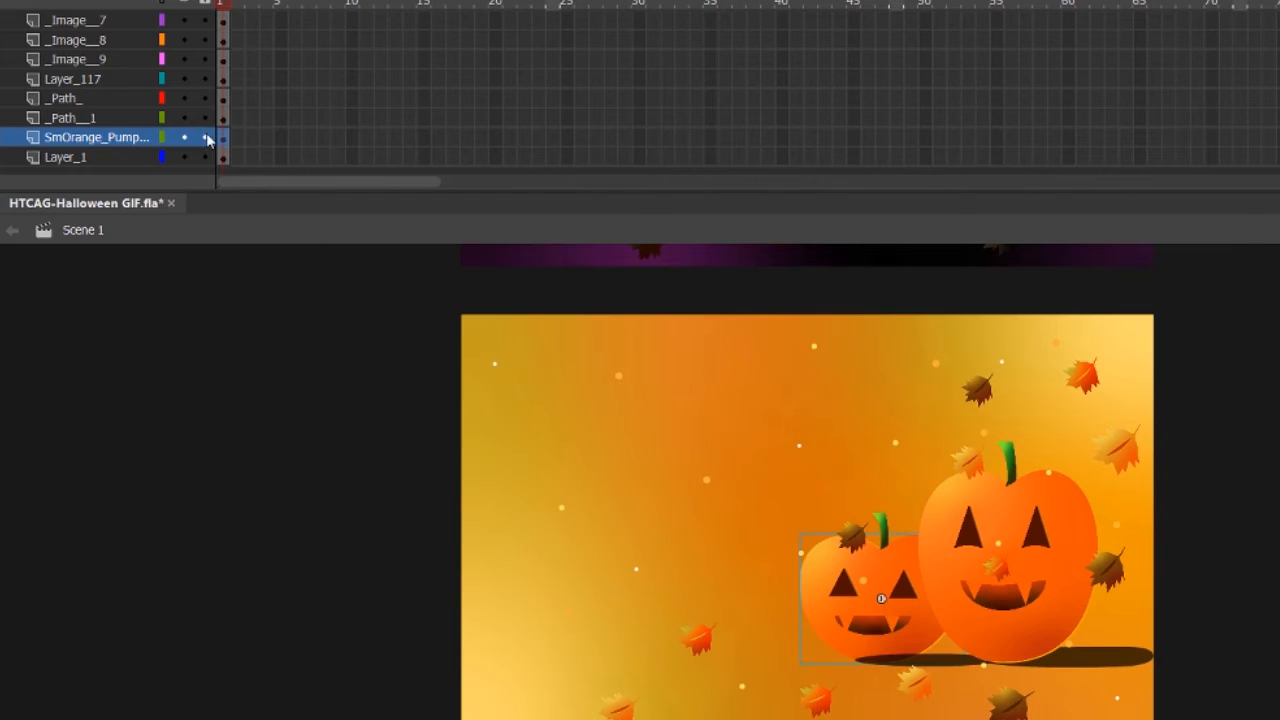
Move the _Path__1 layer below the small orange pumpkin's body layer and rename it Shadow_SmOrange.
left_click_drag(174, 118, 110, 146)
double_click(98, 138)
type("Shadow_smOrange")
left_click(99, 138)
key("BackSpace")
type("S")
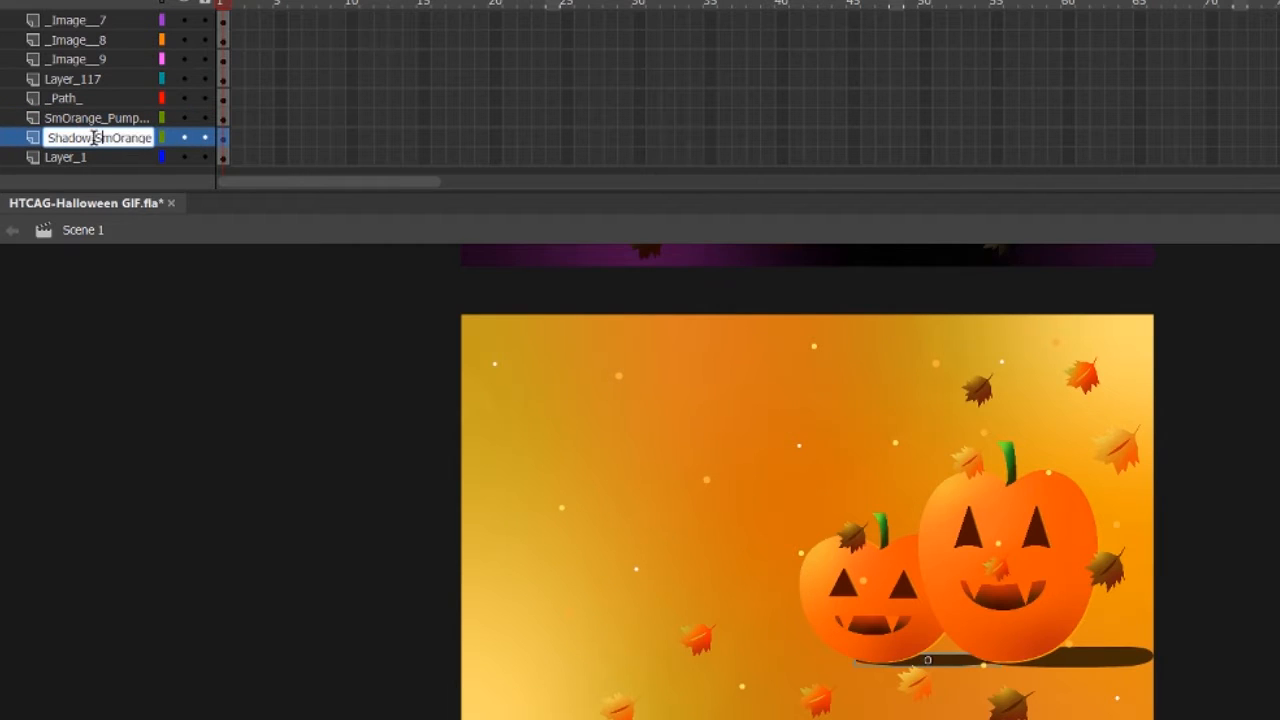
key("Return")
Rename the _Path_ layer, which holds the large pumpkin's shadow, as Shadow_LGOrange.
left_click(191, 100)
double_click(104, 100)
type("Shadow-LGOrange")
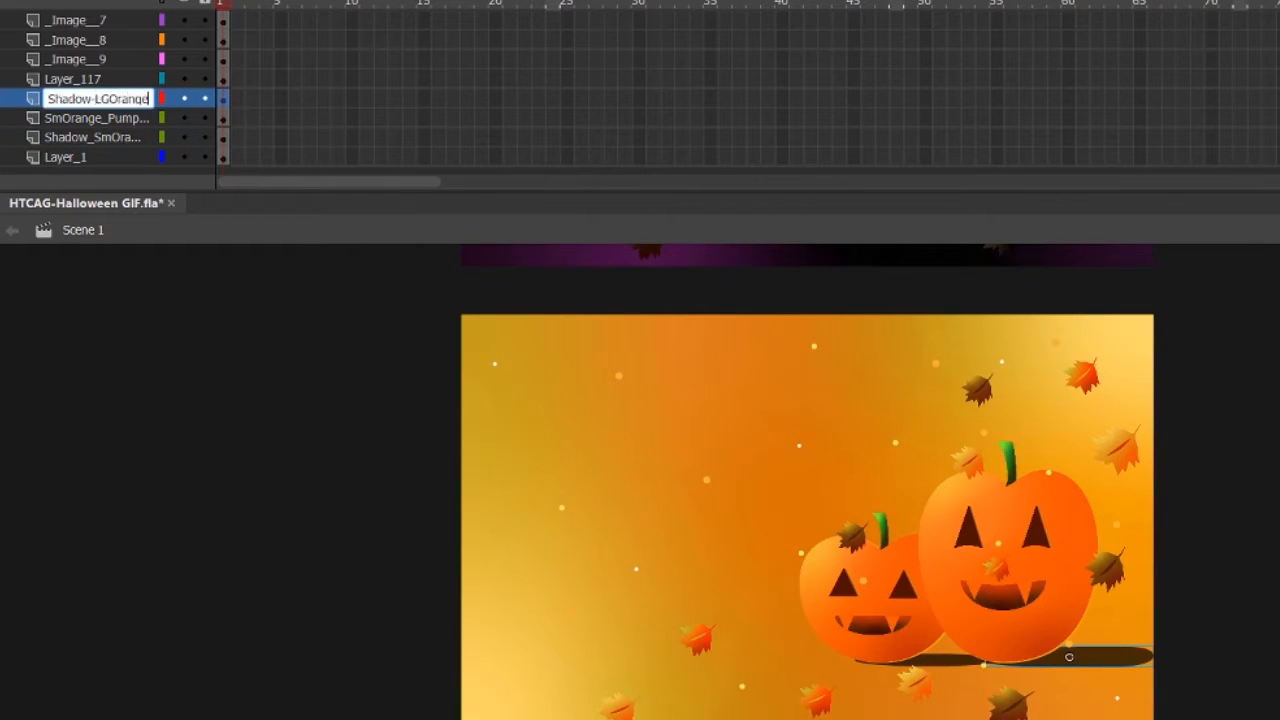
key("Return")
Rename Layer_117, the large orange pumpkin's body, as LGOrange_PumpkinB.
left_click(86, 79)
double_click(88, 78)
type("LGOrange-PumpkinB")
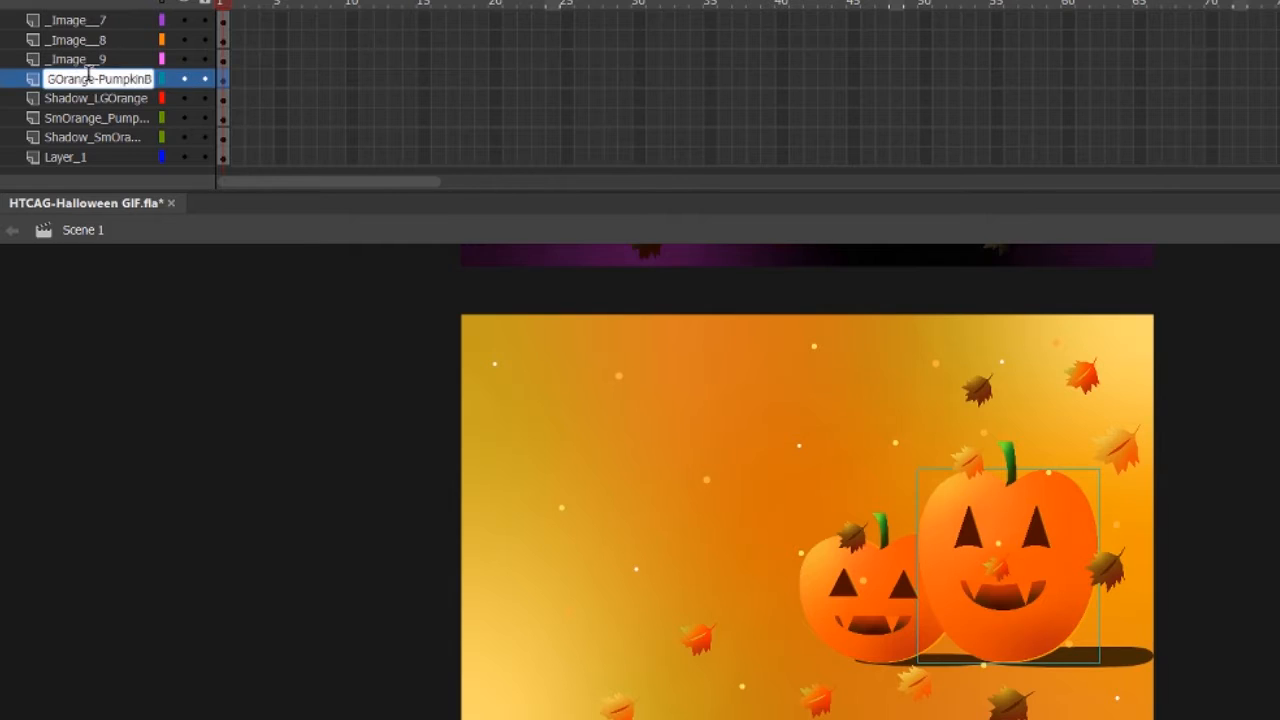
key("Return")
Rename the _Image__9 layer, which holds the large pumpkin's mouth, as Mouth_LGOrange.
left_click(186, 60)
double_click(150, 60)
type("LGOrange")
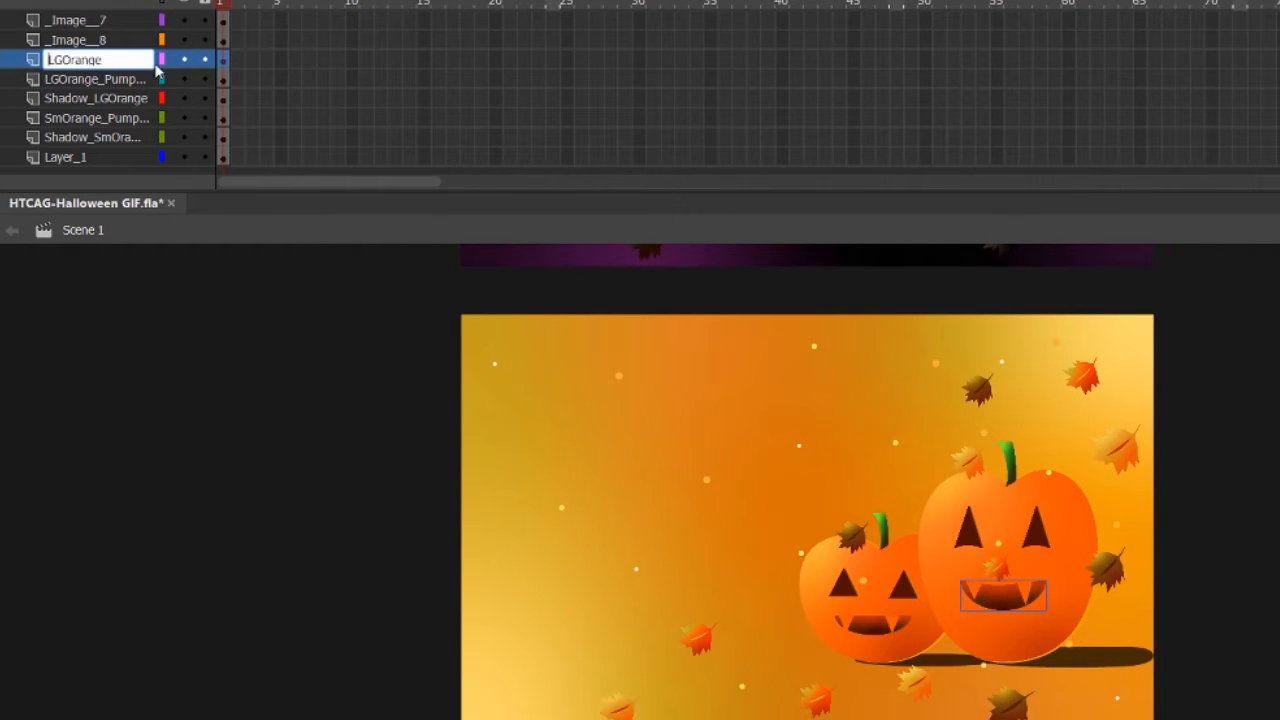
type("Mouth_")
key("Return")
Rename the _Image__8 layer, an eye of the large pumpkin, as RightEye_LGOrange.
left_click(184, 42)
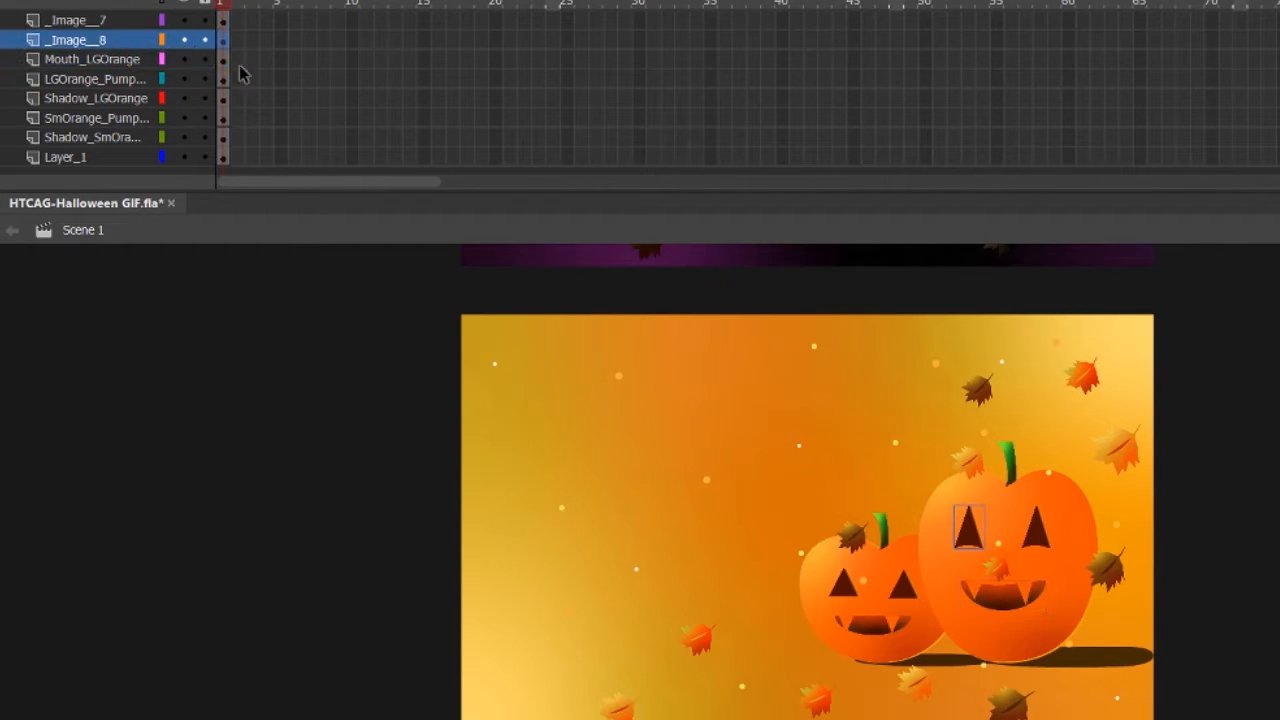
double_click(72, 40)
type("RightEye_LGOrange")
key("Return")
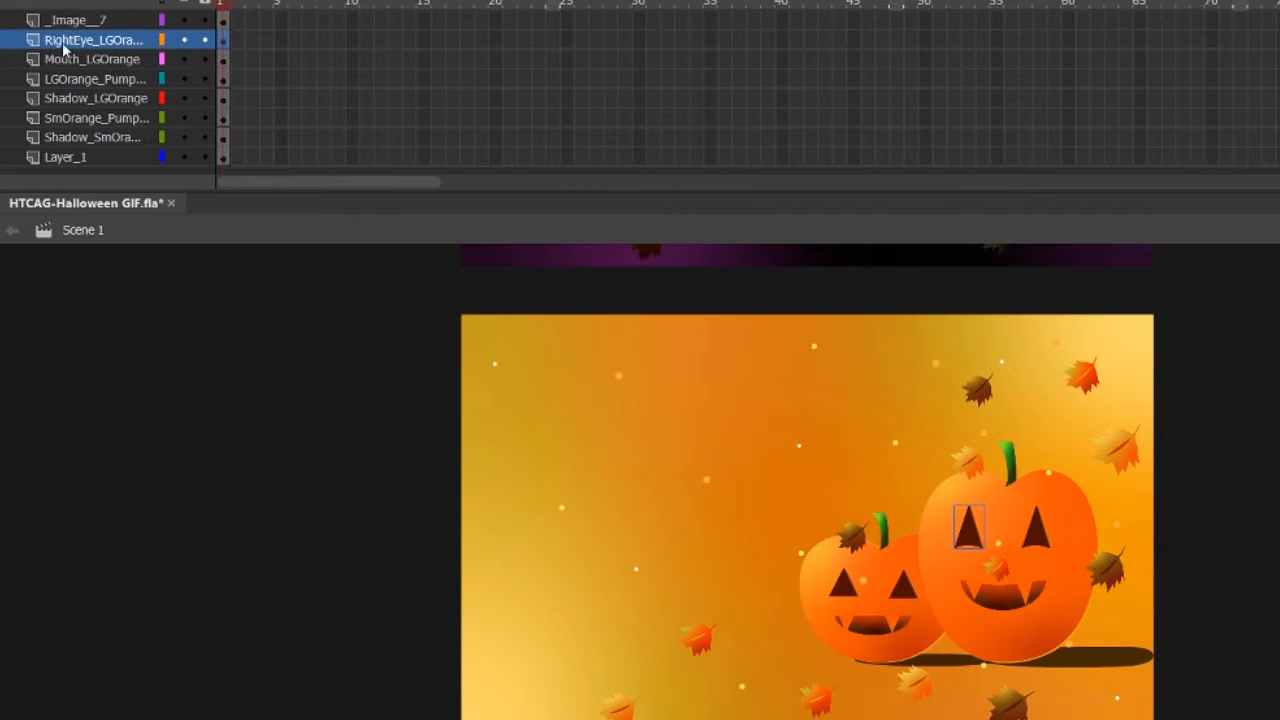
Rename the _Image__7 layer as RightEye_SmOrange and move it directly above the small orange pumpkin's body layer.
scroll(63, 47, "up", 2)
left_click(184, 59)
double_click(110, 59)
type("RightEye_SmOrange")
key("Return")
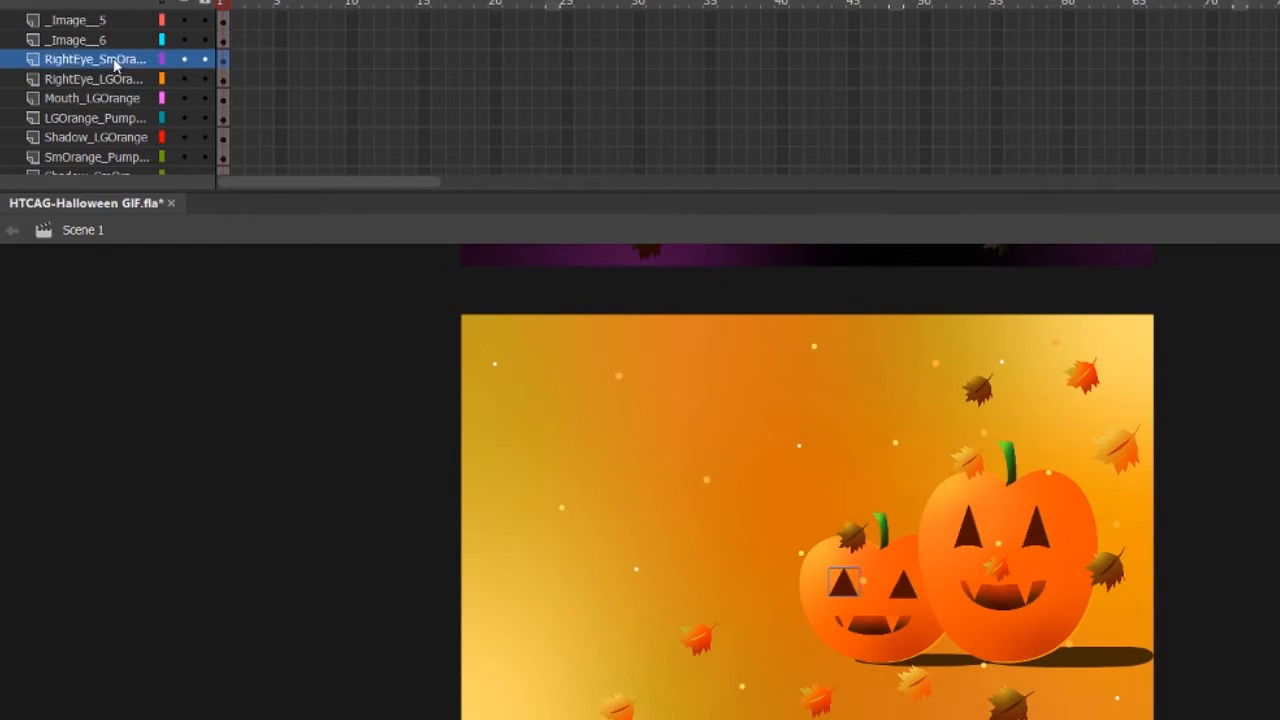
scroll(86, 114, "down", 2)
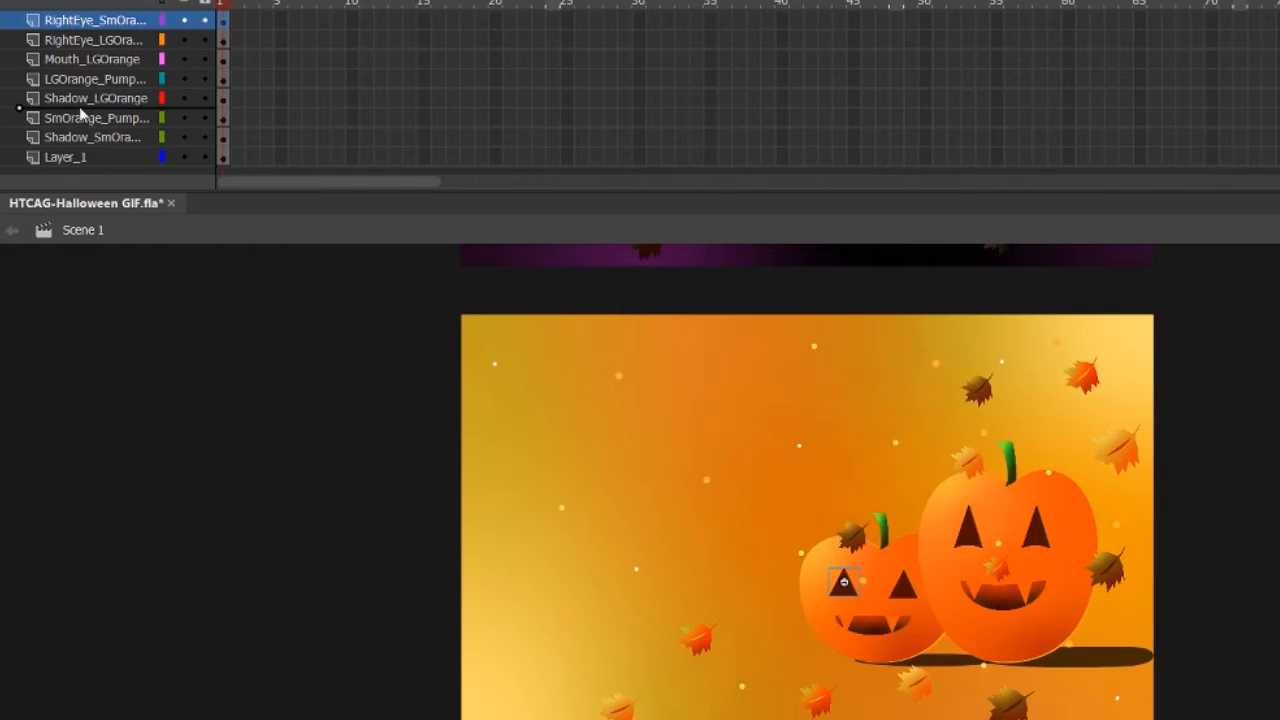
Rename another of the distributed pumpkin-part layers with a name starting with Left.
scroll(86, 100, "up", 3)
double_click(90, 79)
type("Left")
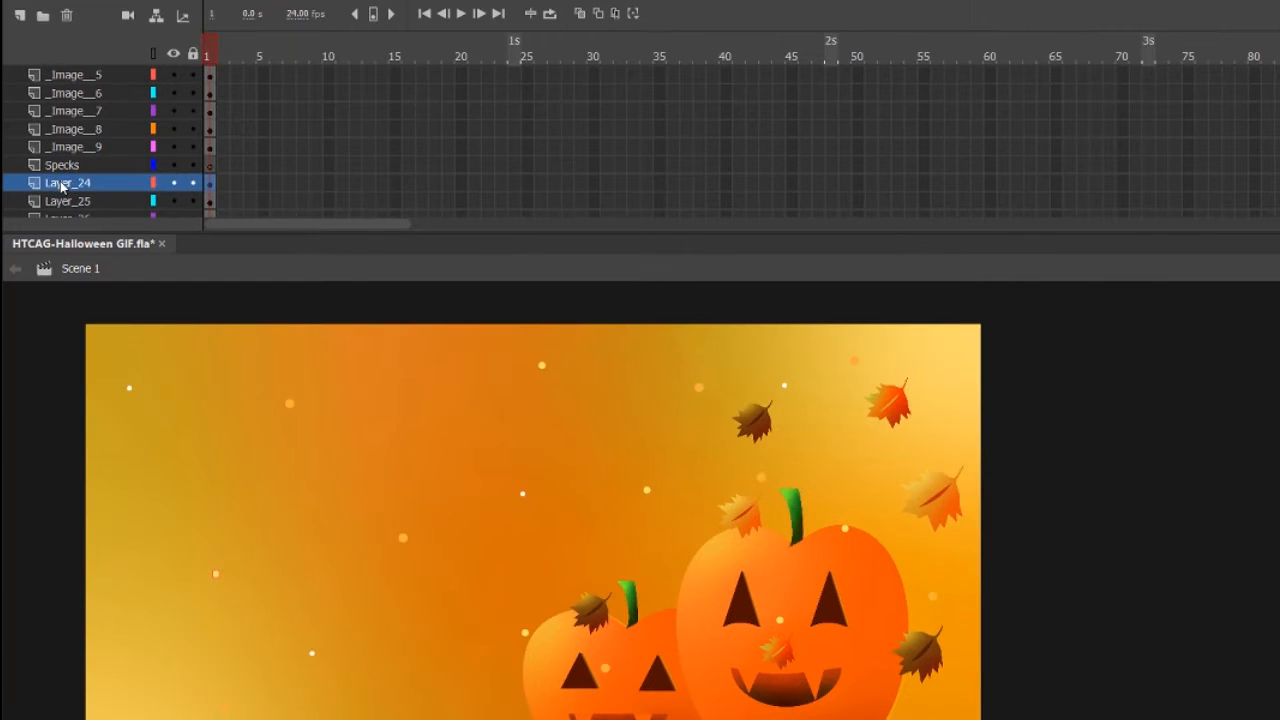
Rename the layer directly below Specks as Spec_LightLeft2.
double_click(74, 183)
type("Spec-LightLeft")
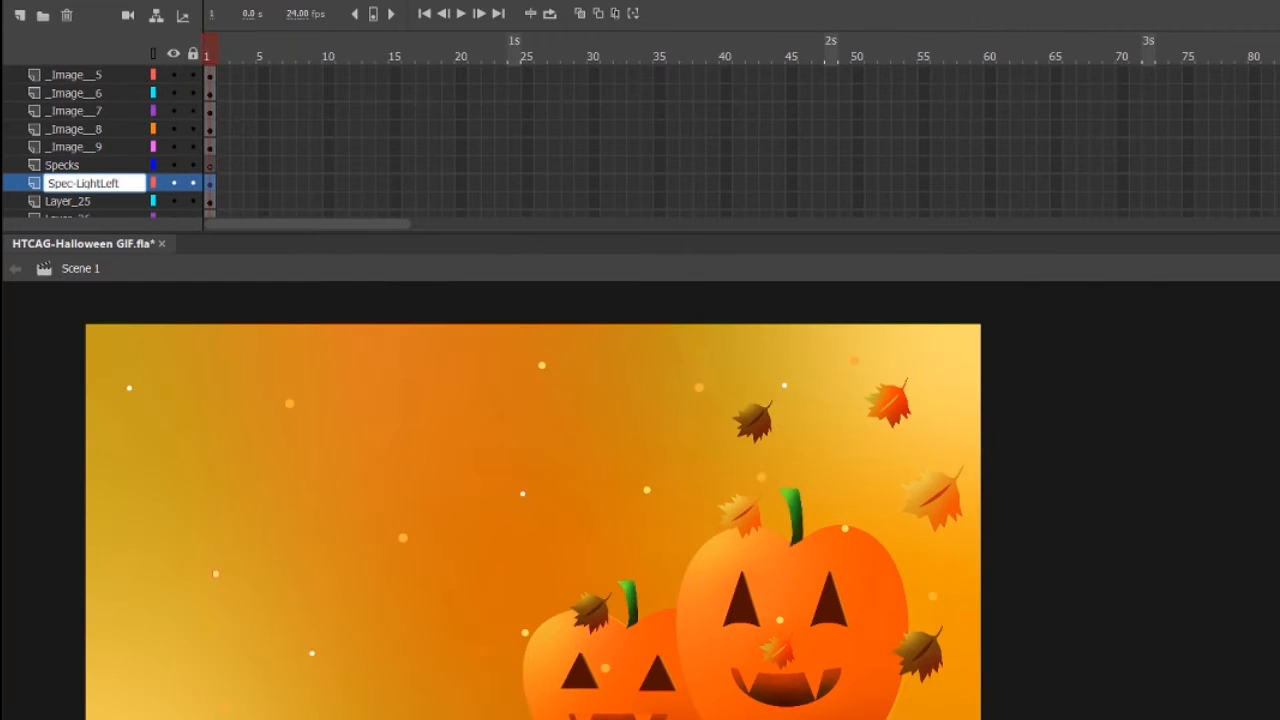
type("2")
Rename Layer_25, the light speck near the scene's lower edge, as Spec_LightLeft4.
left_click(118, 205)
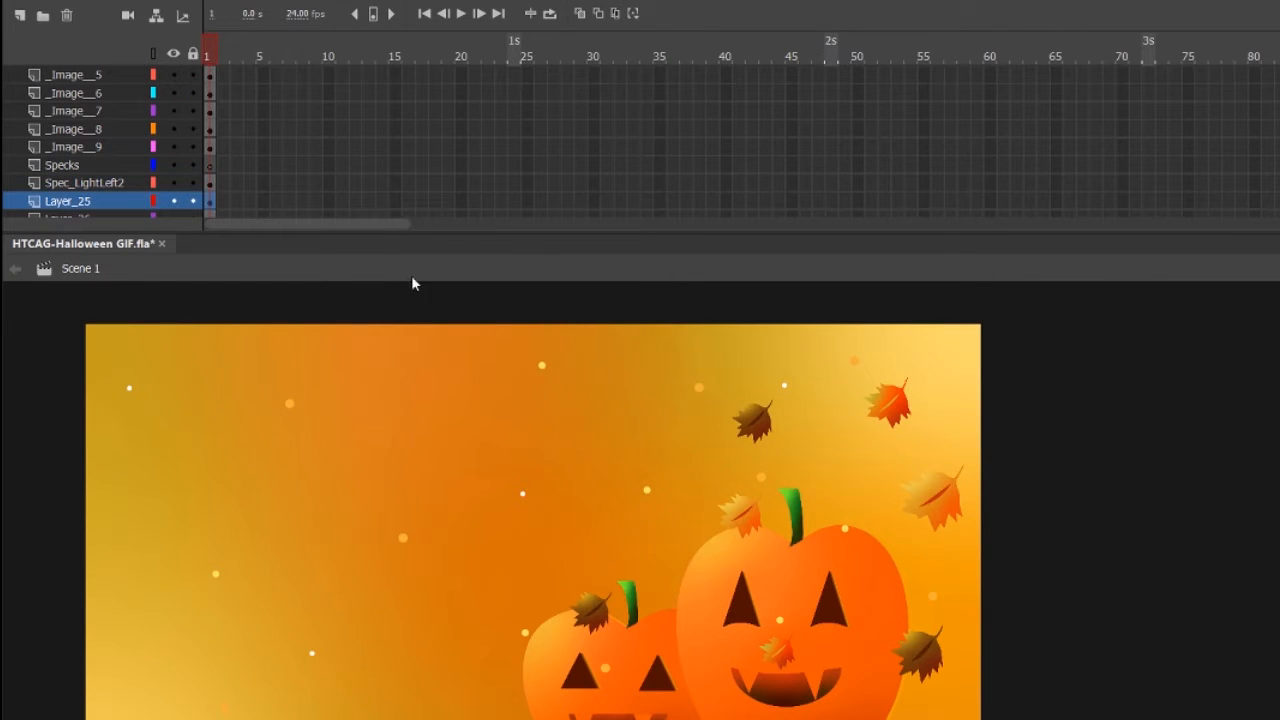
scroll(414, 290, "down", 1)
double_click(85, 201)
type("Spec-LightLeft4")
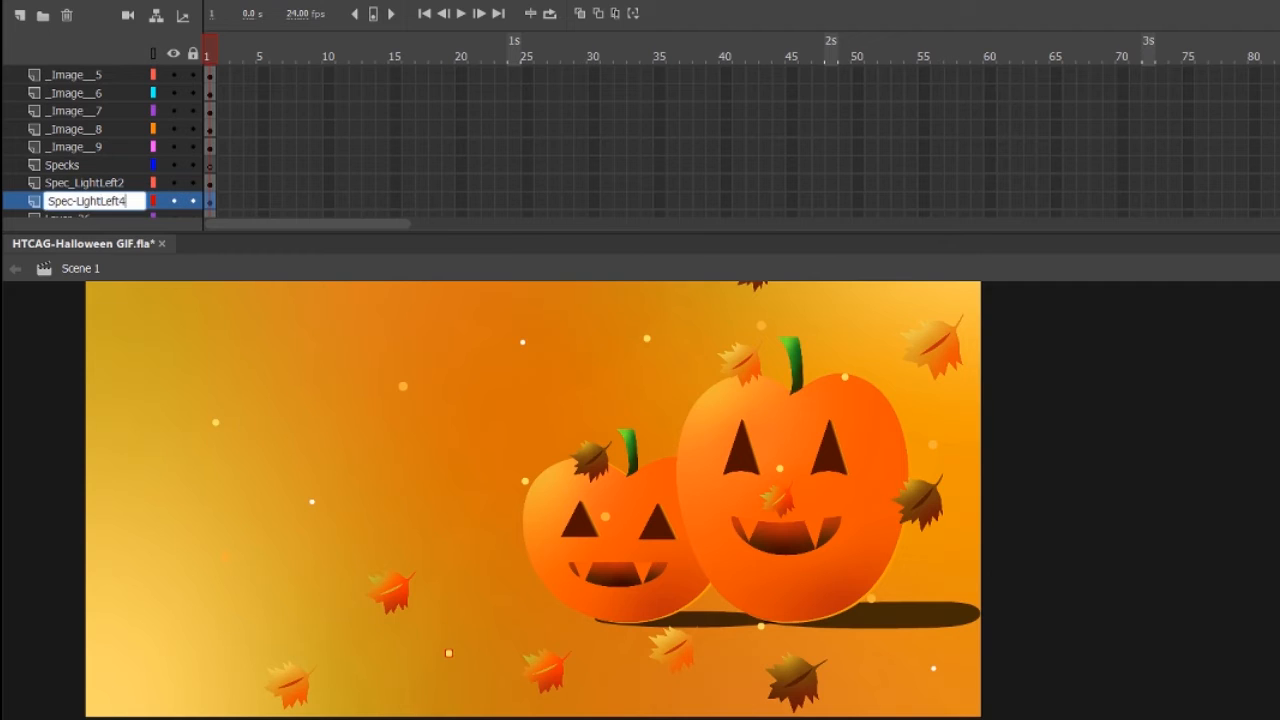
key("Return")
scroll(25, 183, "down", 1)
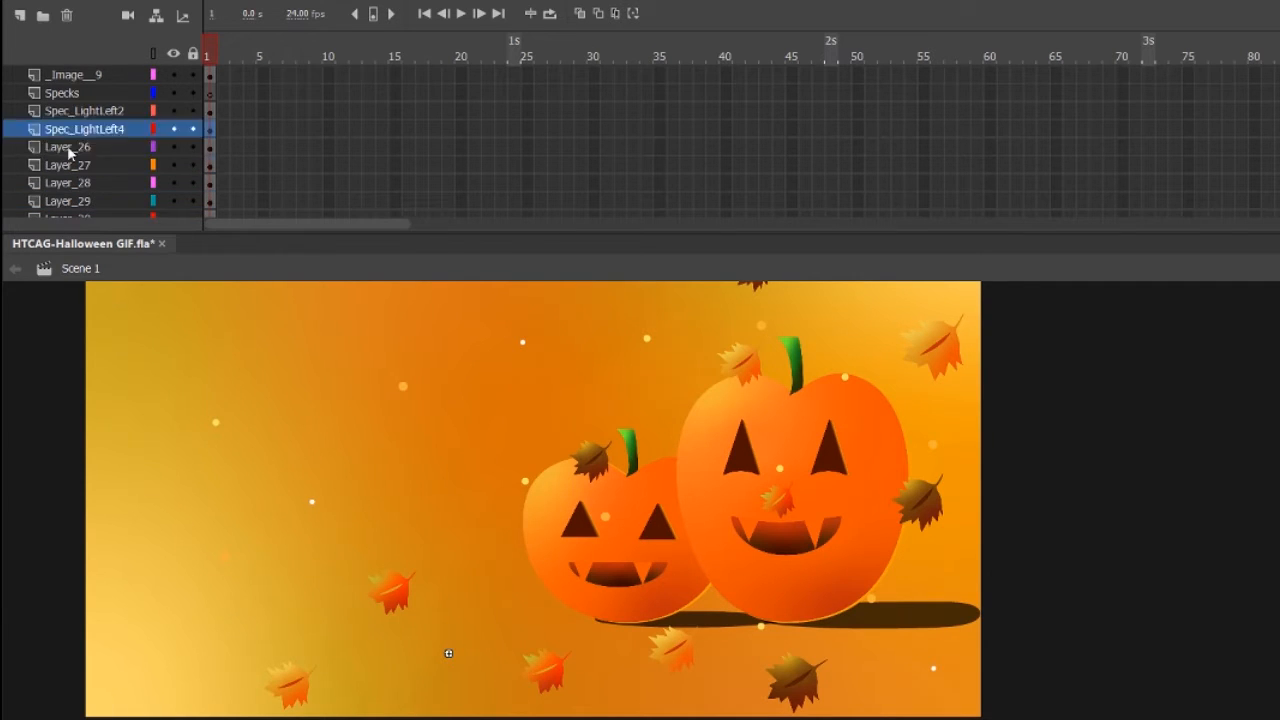
Rename Layer_26 as Spec_LightMid3 and Layer_27 as Spec_OrangeMid1.
scroll(314, 448, "up", 3)
double_click(63, 147)
type("Spec_LightMid3")
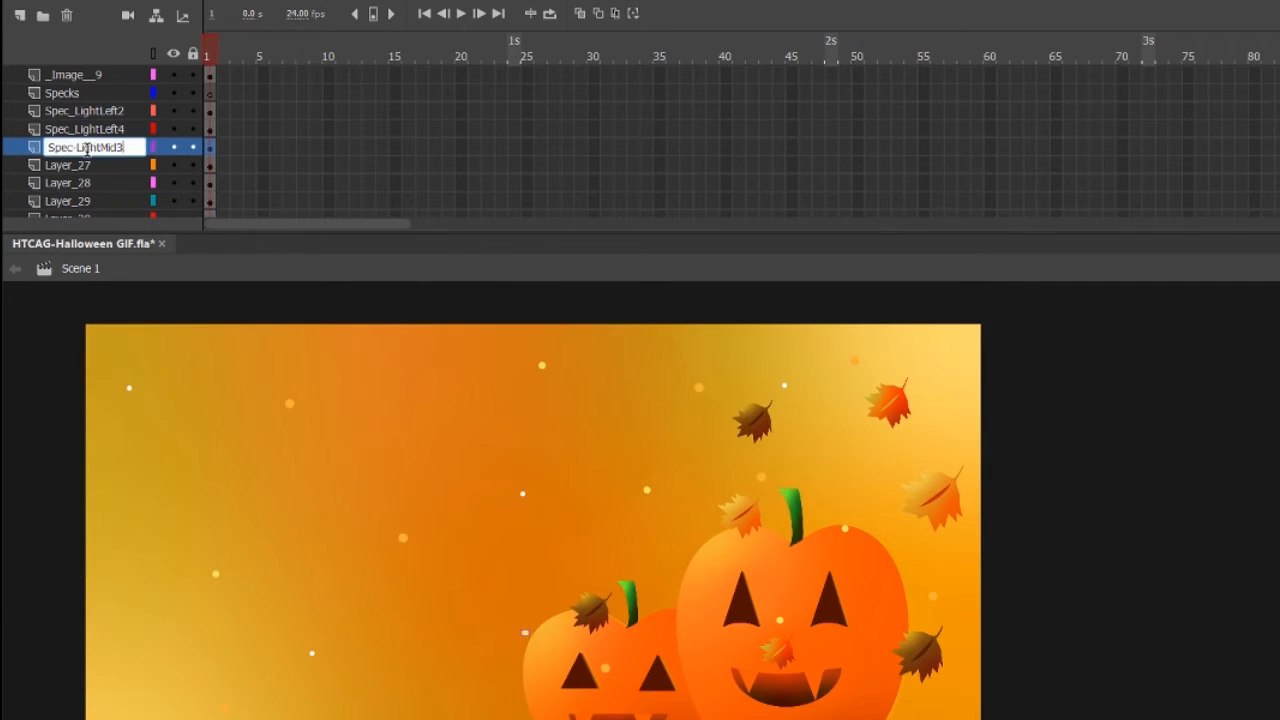
left_click(90, 165)
double_click(60, 165)
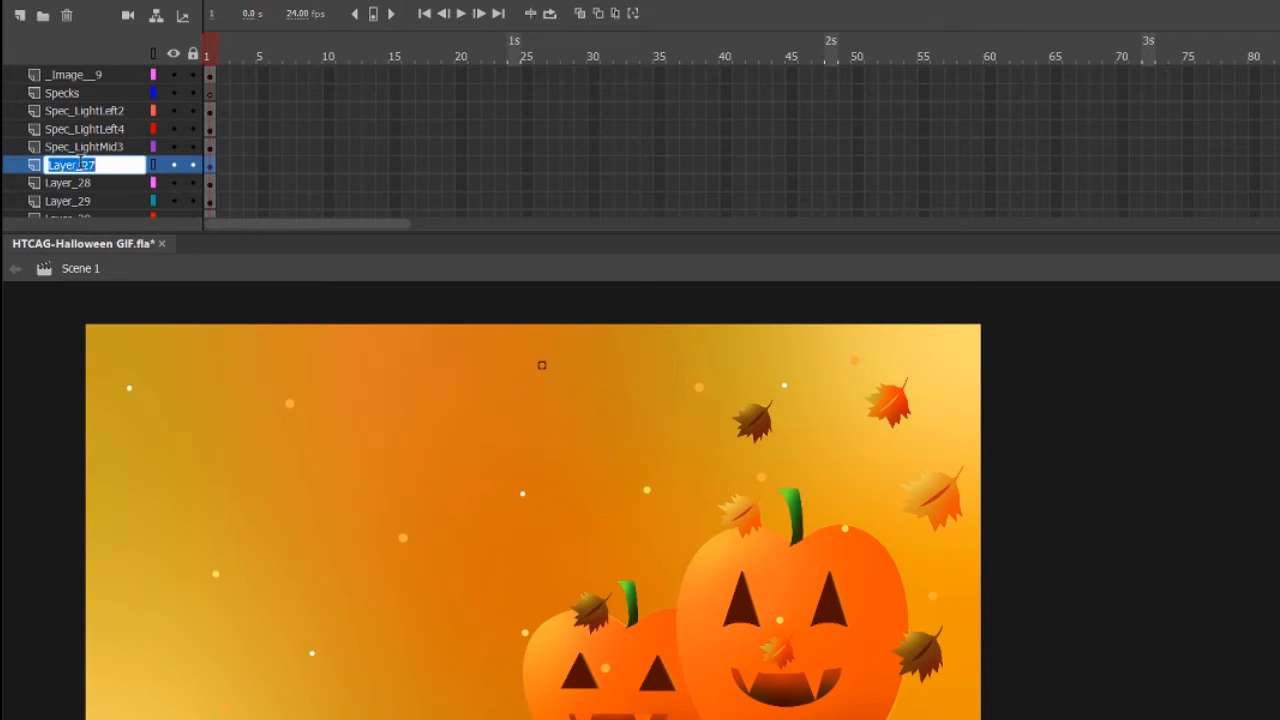
type("Spec_OrangeMid1")
key("Return")
Check the _Image_ layer's content by toggling its visibility, rename it as DarkBackground, and delete the empty Dark_Background layer.
scroll(57, 167, "down", 1)
left_click(94, 152)
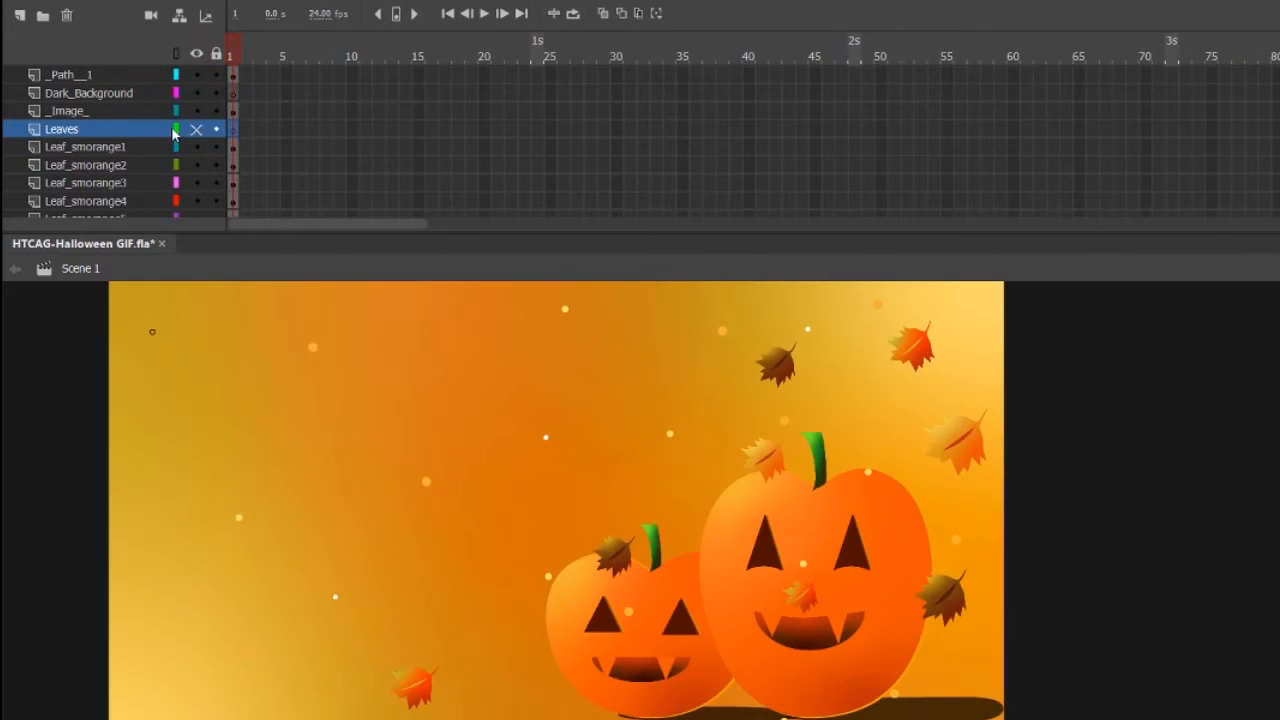
left_click(172, 111)
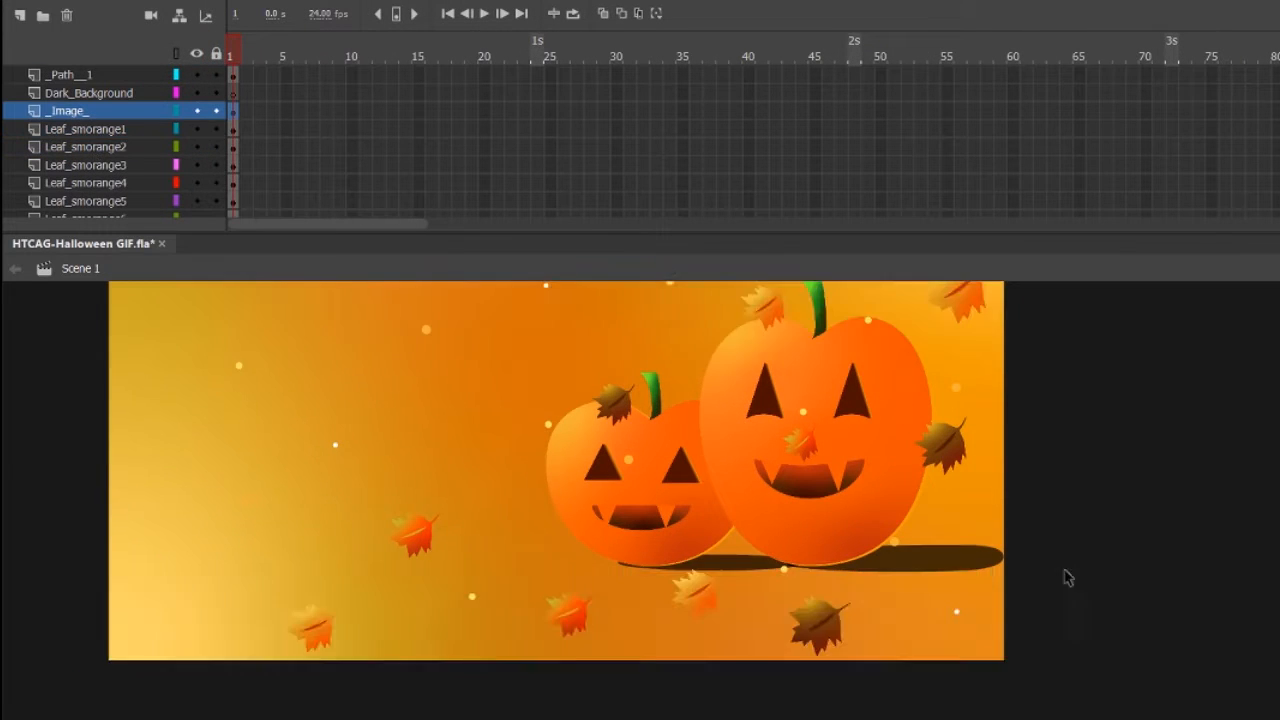
left_click(194, 110)
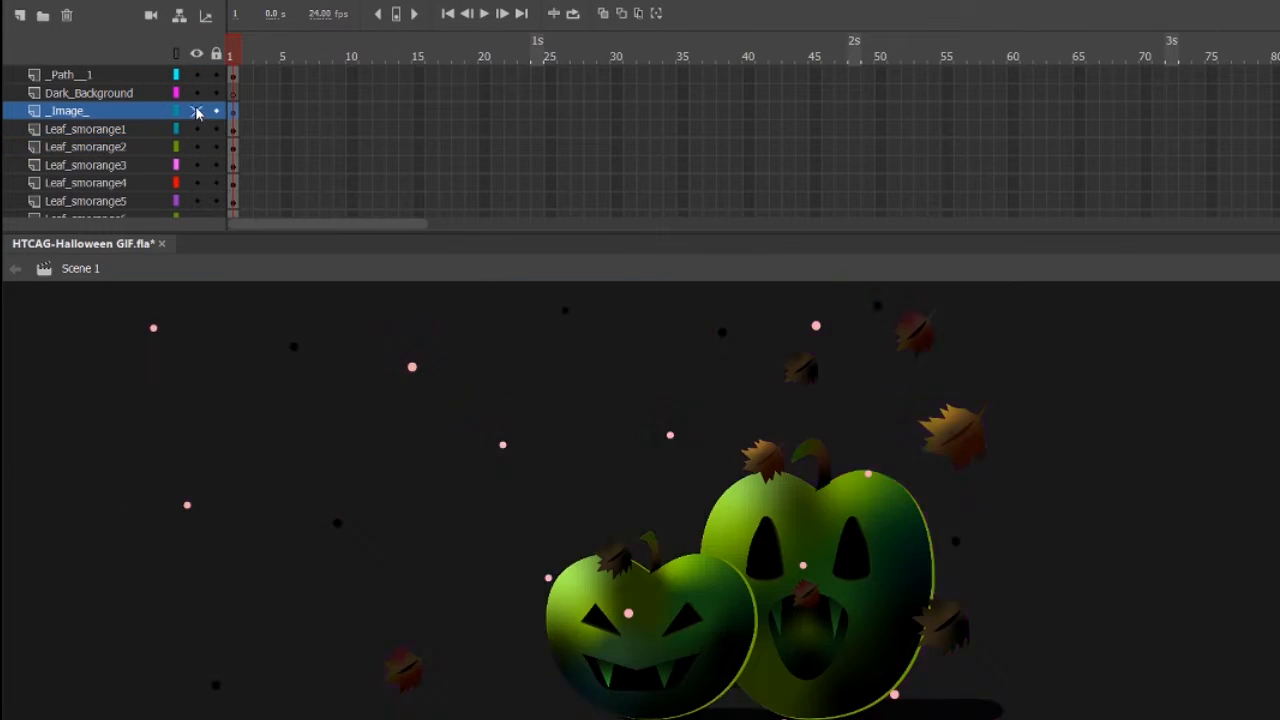
left_click(194, 93)
double_click(91, 108)
type("DarkBackground")
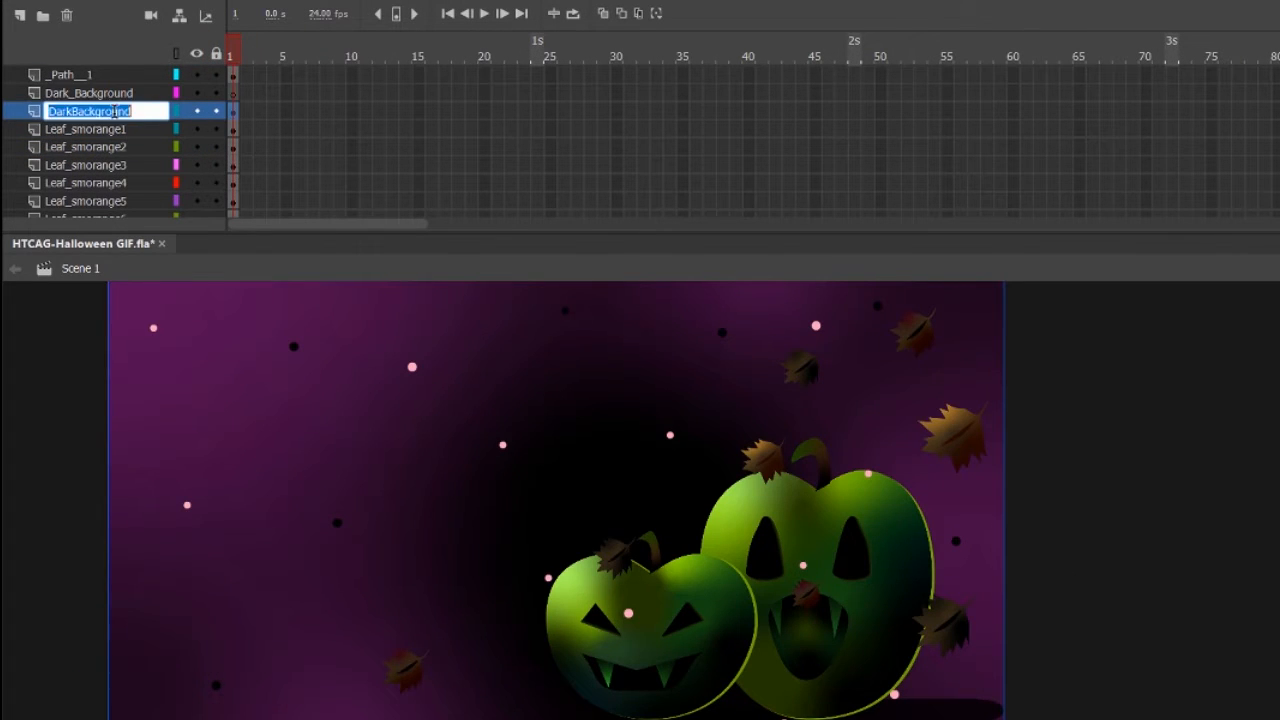
key("Return")
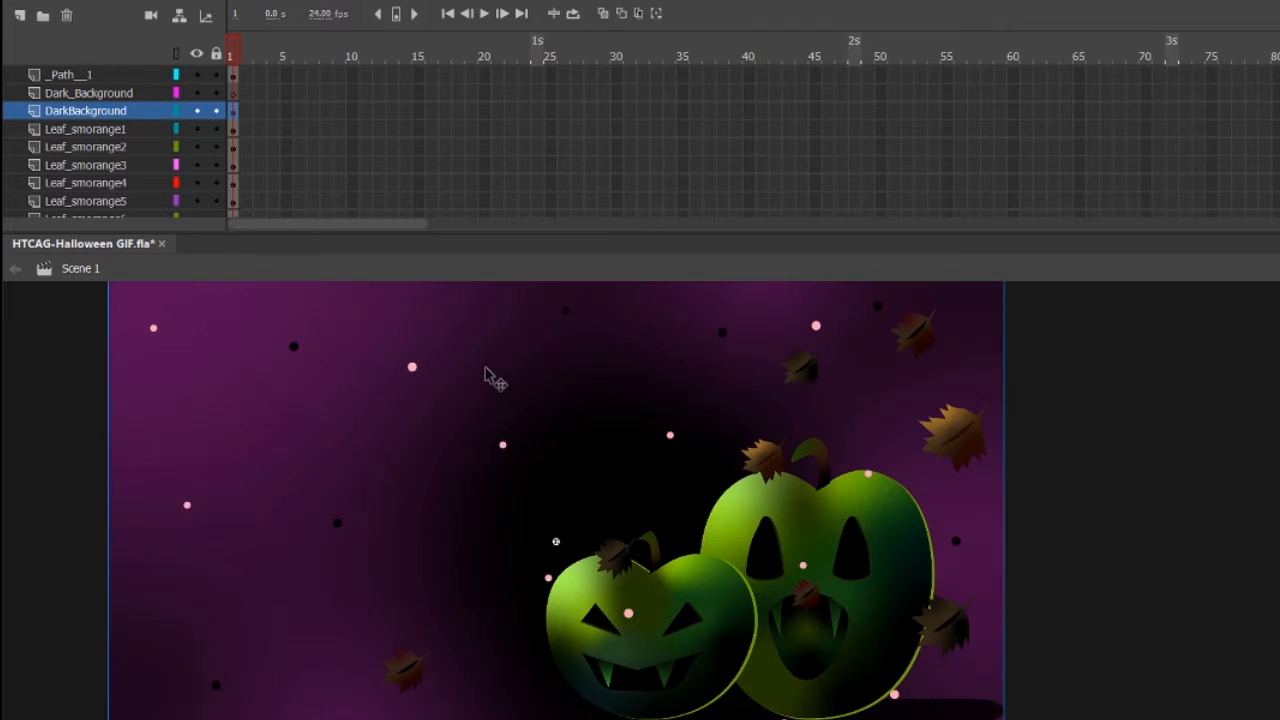
left_click(81, 91)
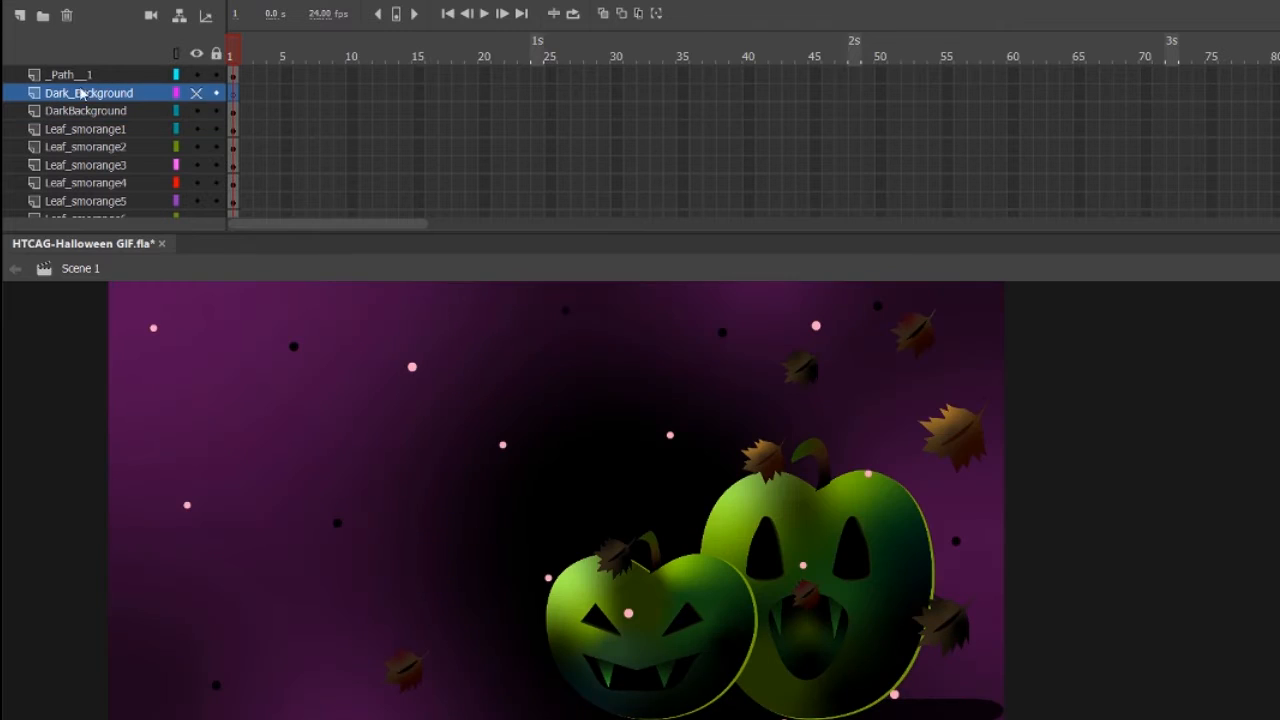
left_click(67, 16)
Select the _Path__1 layer and reduce the timeline's height to give the stage more room.
scroll(120, 192, "up", 2)
left_click(84, 183)
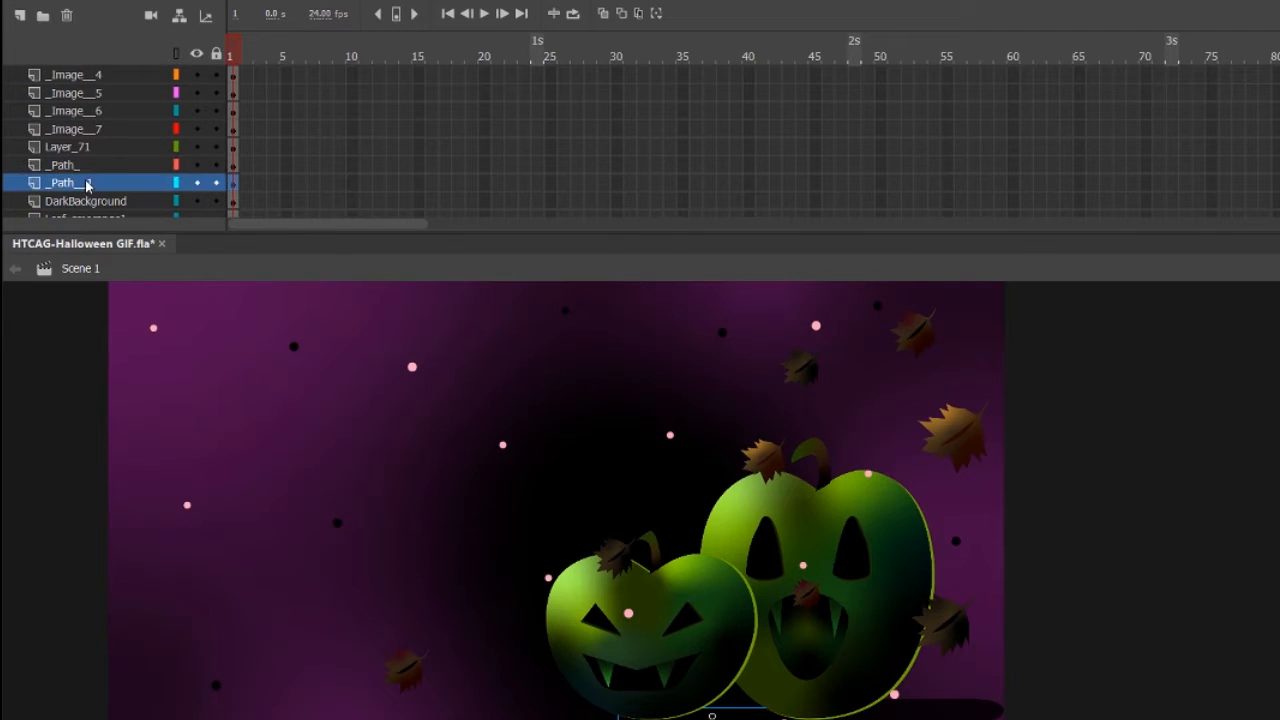
scroll(111, 198, "down", 10)
scroll(120, 150, "up", 5)
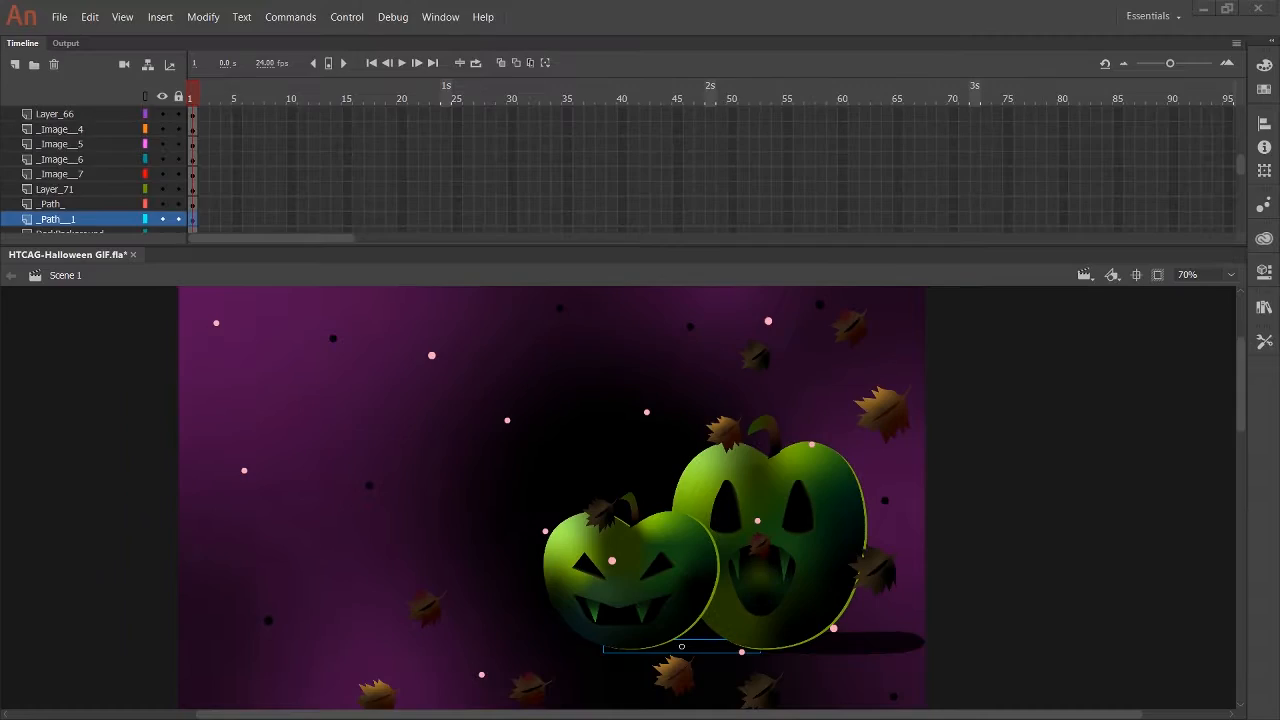
left_click(943, 316)
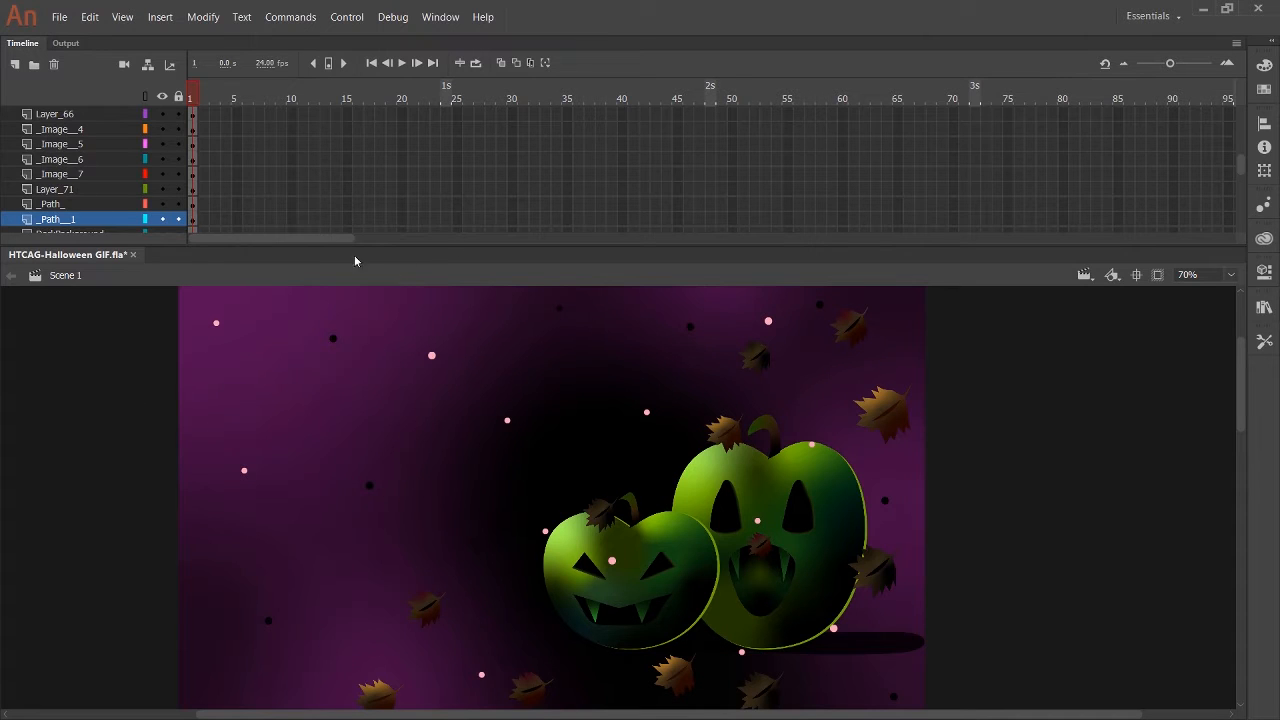
left_click_drag(354, 247, 350, 209)
scroll(110, 152, "down", 2)
left_click_drag(544, 427, 546, 443)
Toggle the visibility of _Path__1 to identify it and rename the layer as DarkShadow_smGreenPumpkin.
left_click(160, 130)
left_click(160, 130)
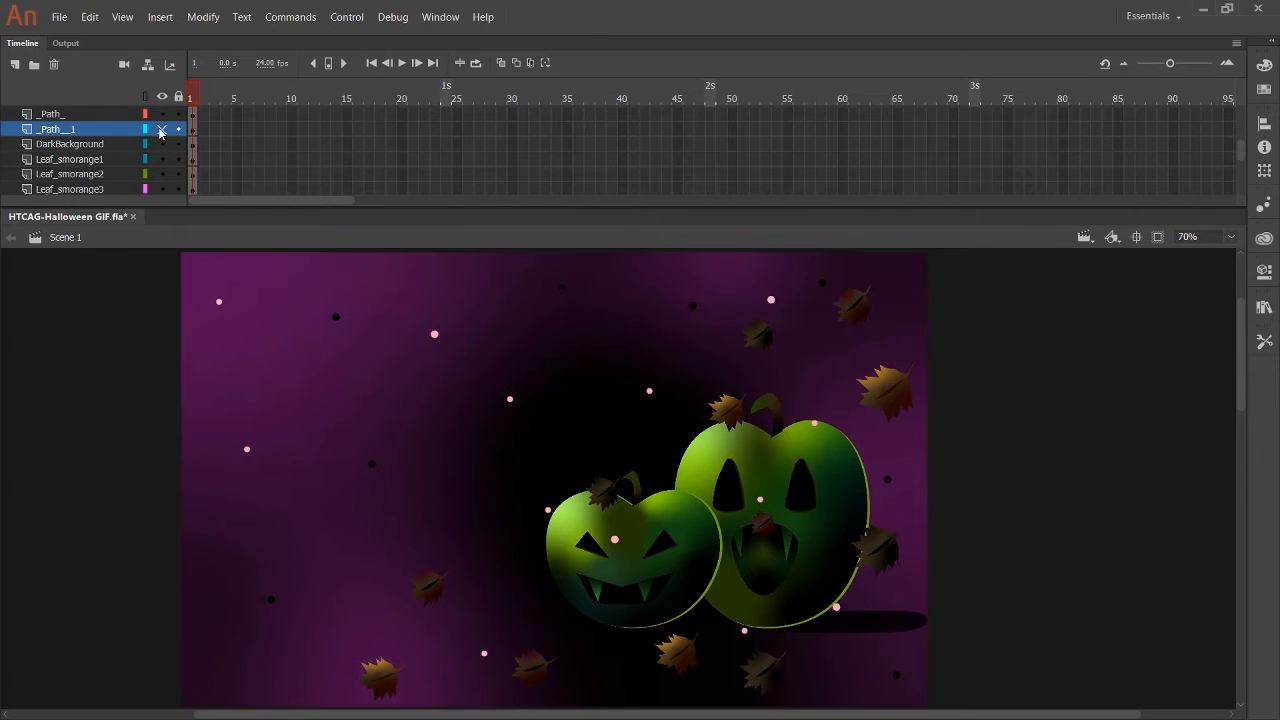
left_click(156, 115)
double_click(110, 131)
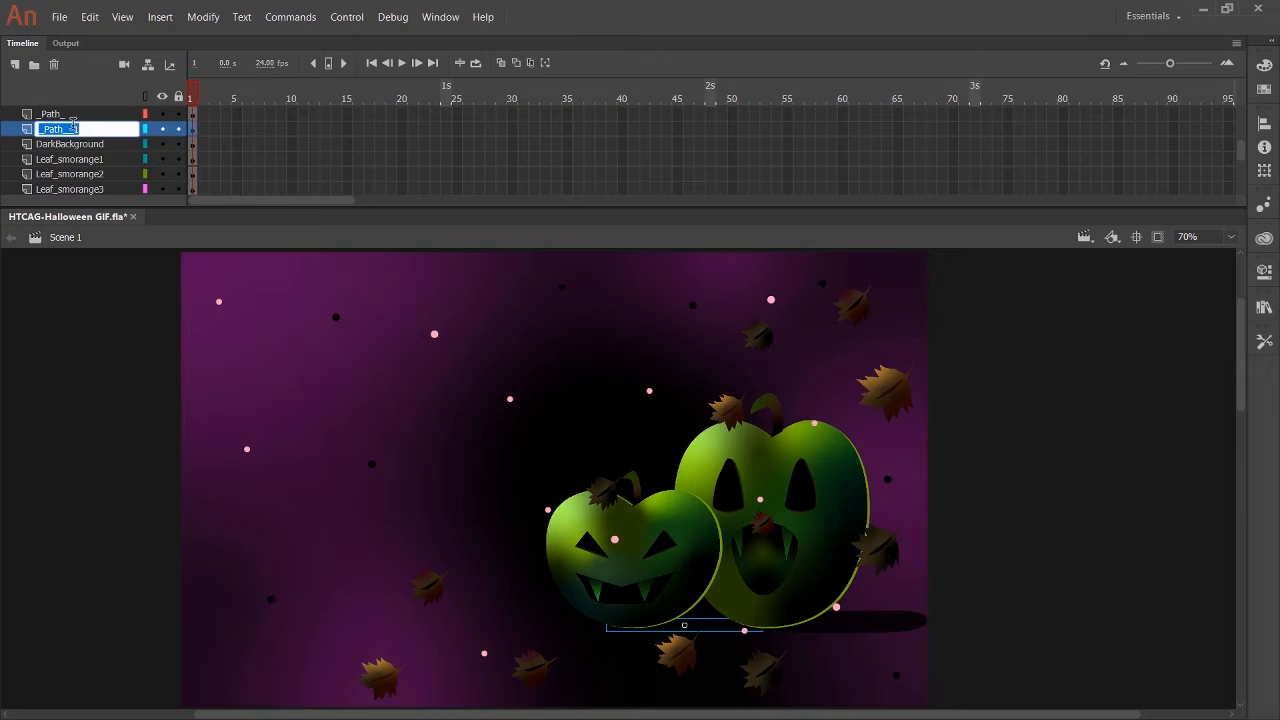
type("DarkShadow-smGreenPu")
type("mpkin")
key("Return")
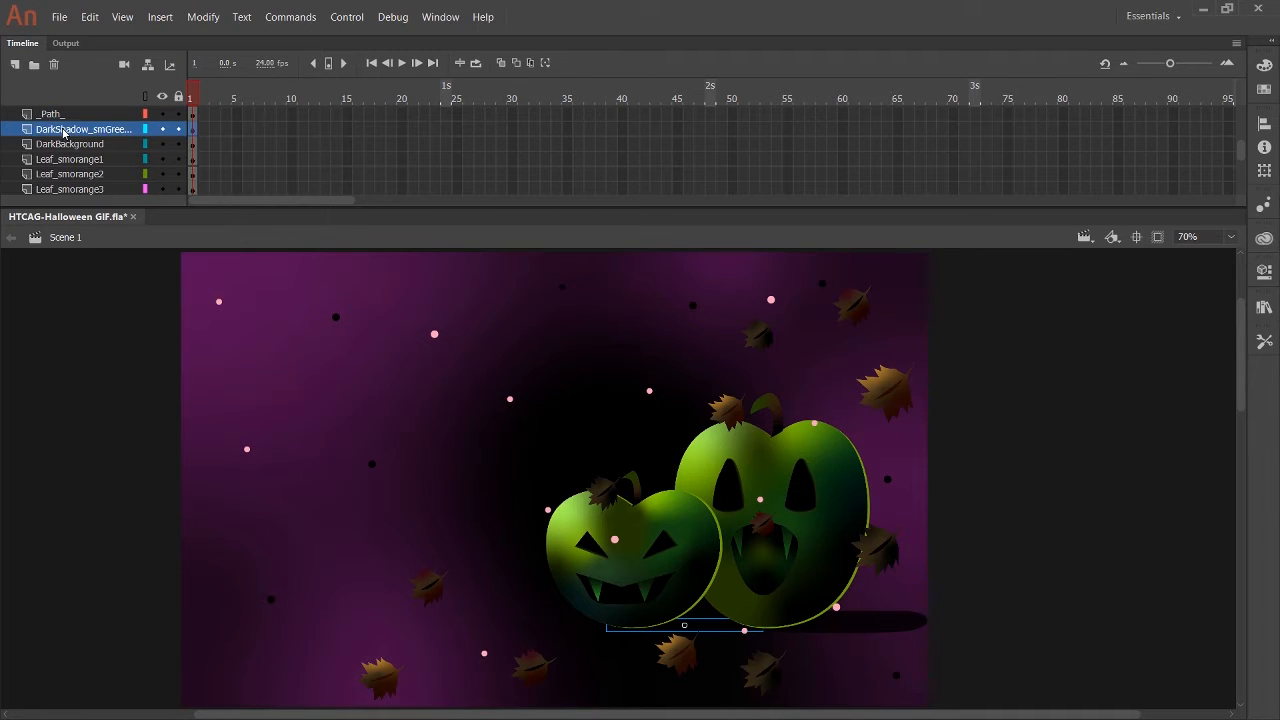
Rename the _Path_ layer, the large green pumpkin's shadow, as DarkShadow_LGGreenPumpkin.
scroll(63, 133, "up", 1)
double_click(68, 144)
type("DarkShadow-LGGreenPumpkin")
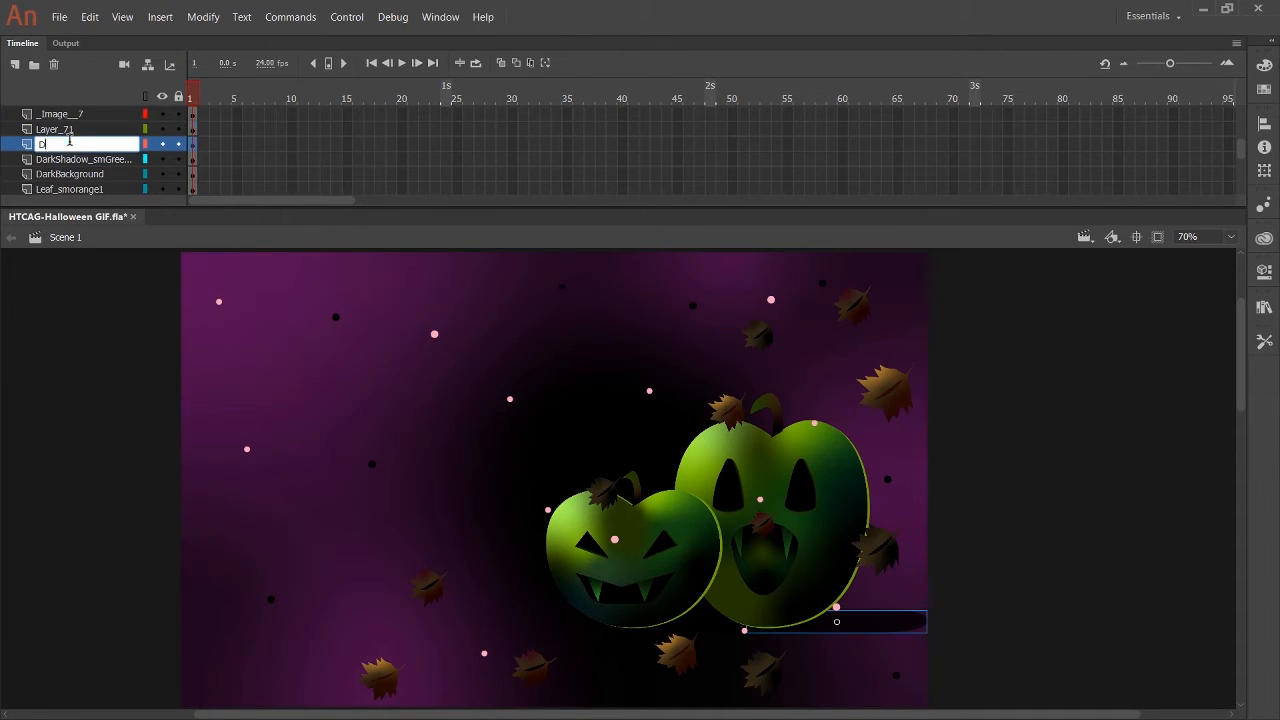
key("Return")
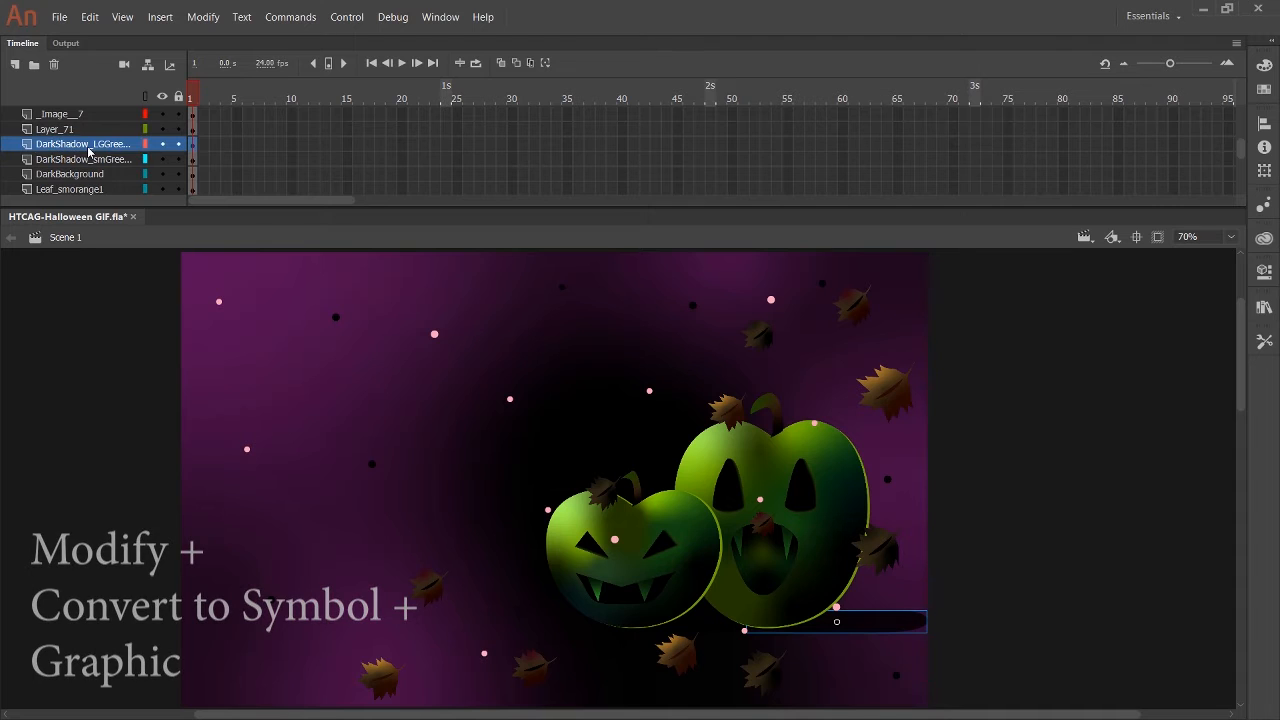
Rename Layer_71, the large green pumpkin's body, as LGGreenPumpkin.
left_click(60, 129)
double_click(60, 129)
type("LGGreenPumpkin")
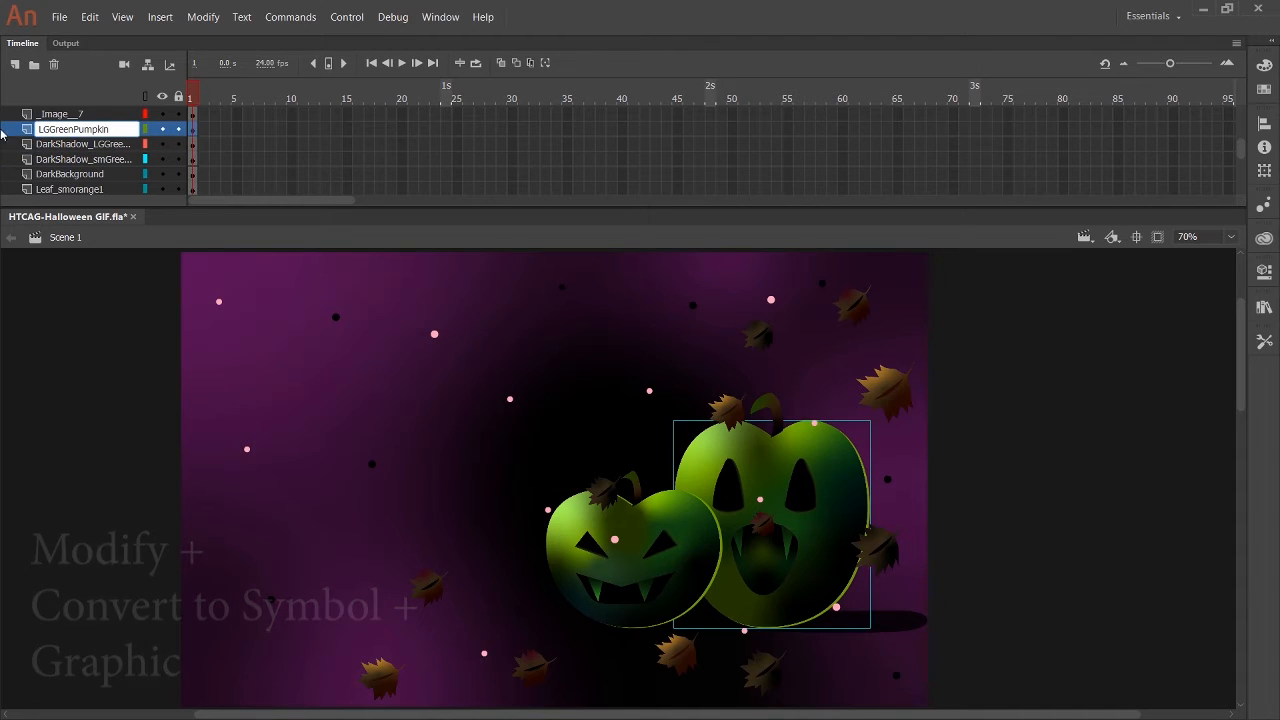
key("Return")
Rename the _Image__7 layer, the large green pumpkin's mouth, with a name starting with M.
scroll(60, 150, "up", 2)
left_click(45, 172)
double_click(59, 174)
type("M")
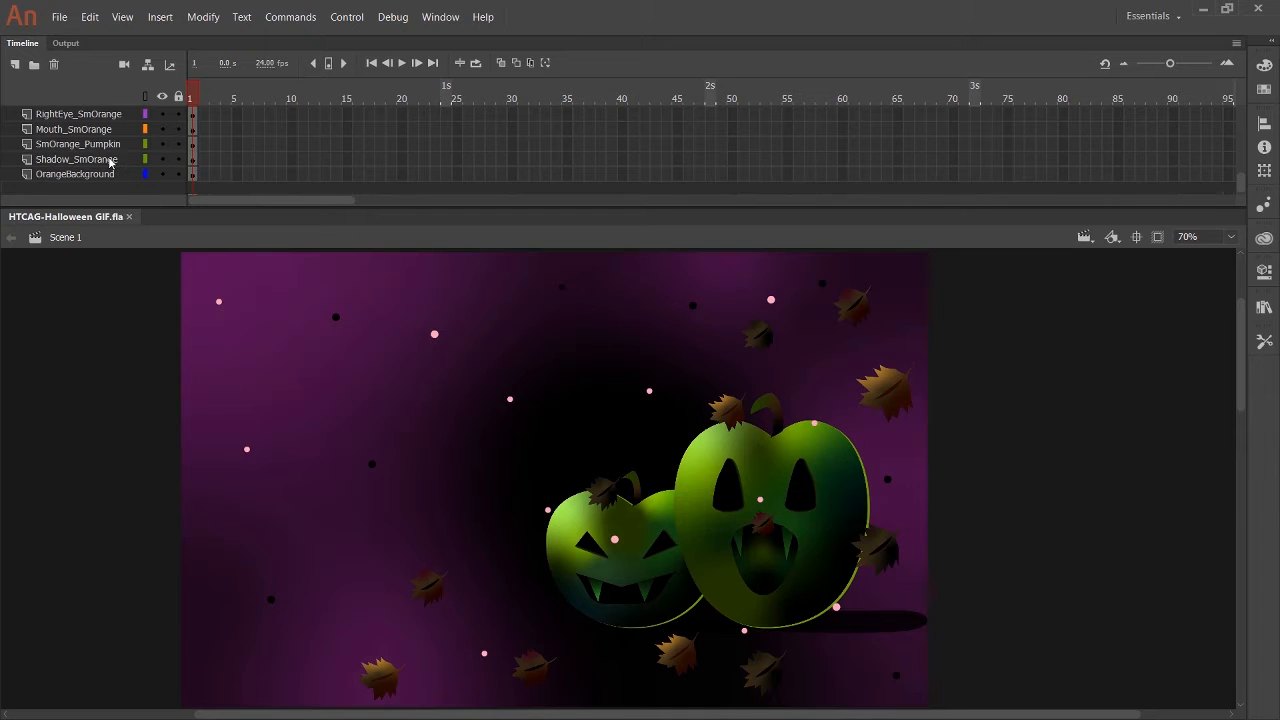
Create a classic tween on the DarkBackground layer, running from frame 1 to a keyframe at frame 95.
scroll(110, 162, "up", 10)
scroll(110, 163, "up", 12)
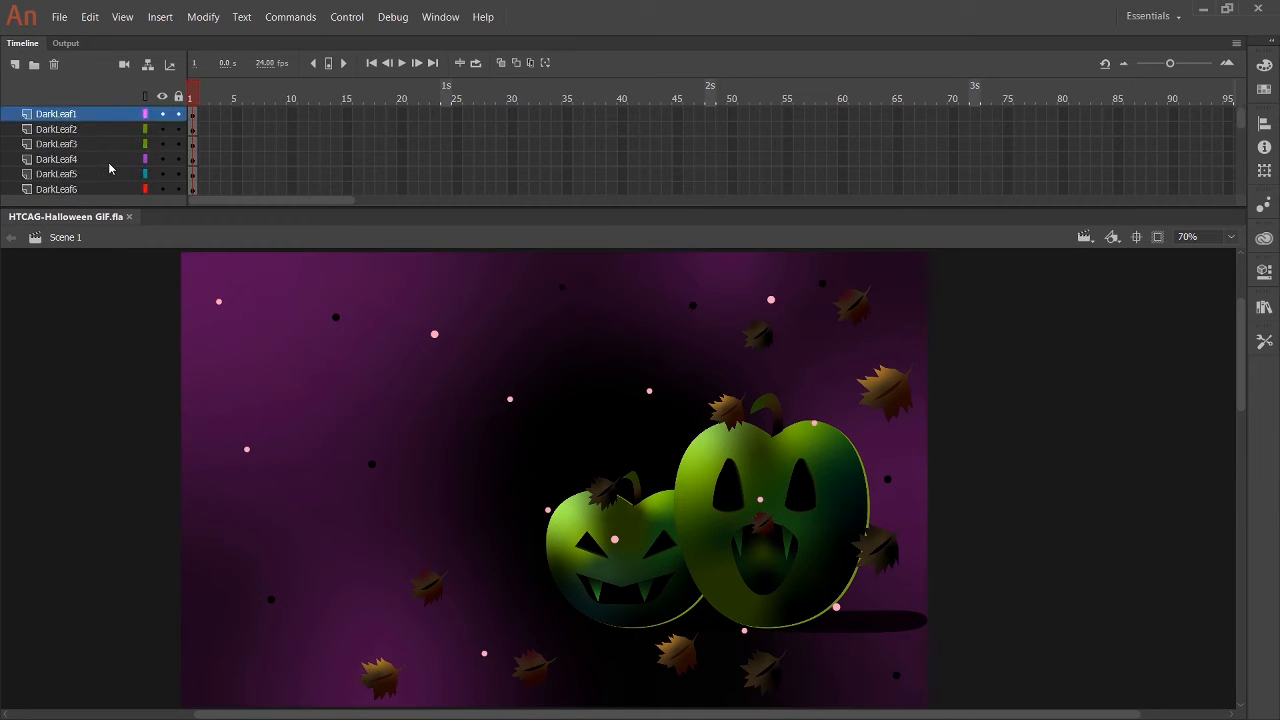
scroll(109, 165, "down", 14)
left_click(100, 159)
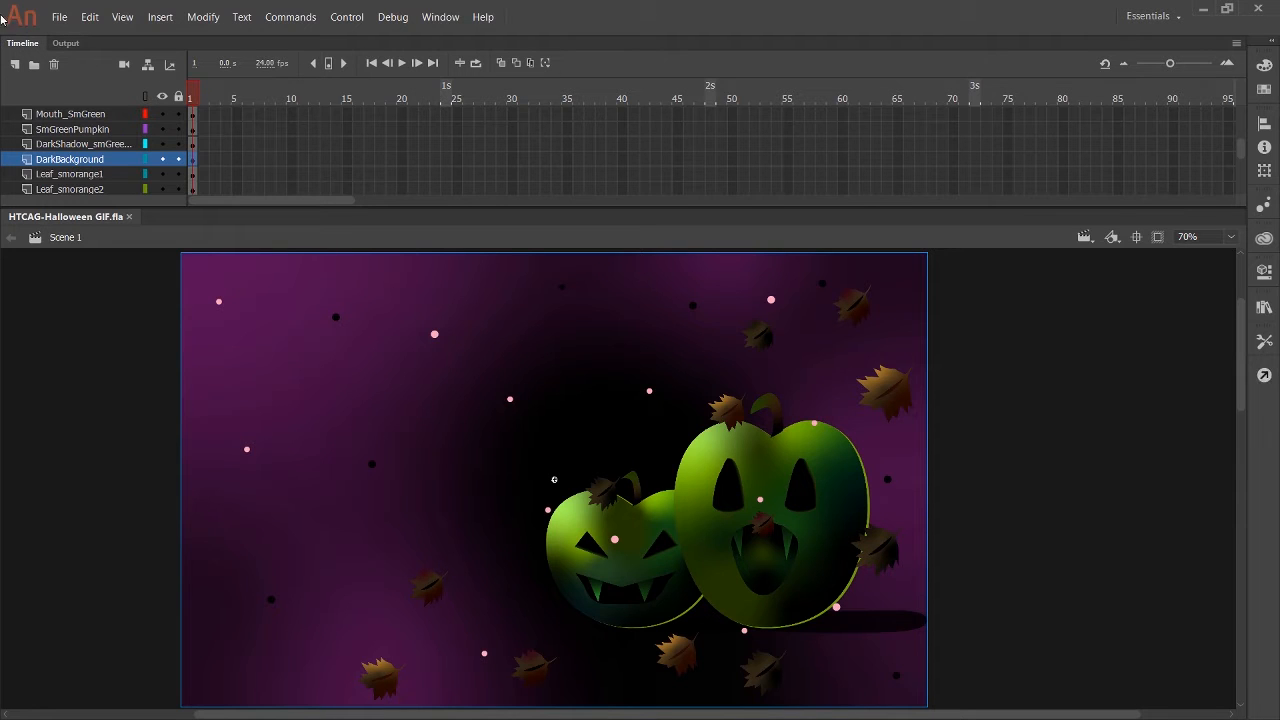
key("F8")
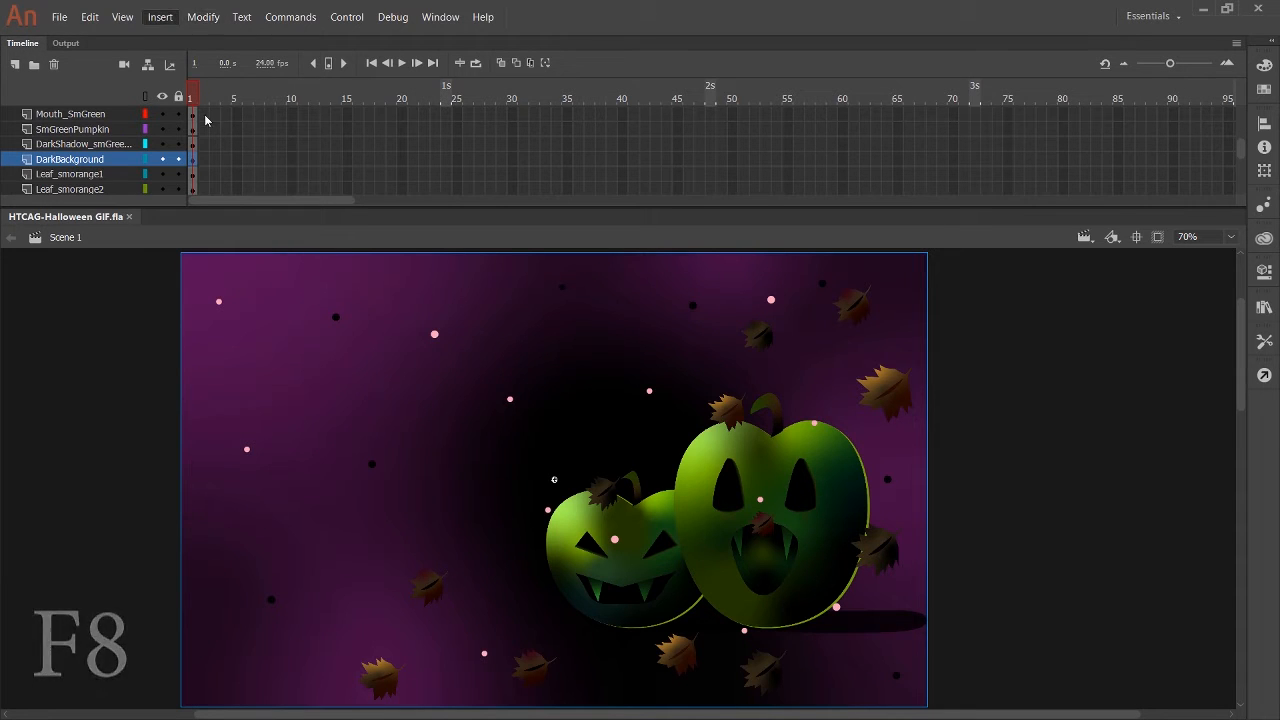
left_click(233, 92)
left_click_drag(451, 160, 1221, 156)
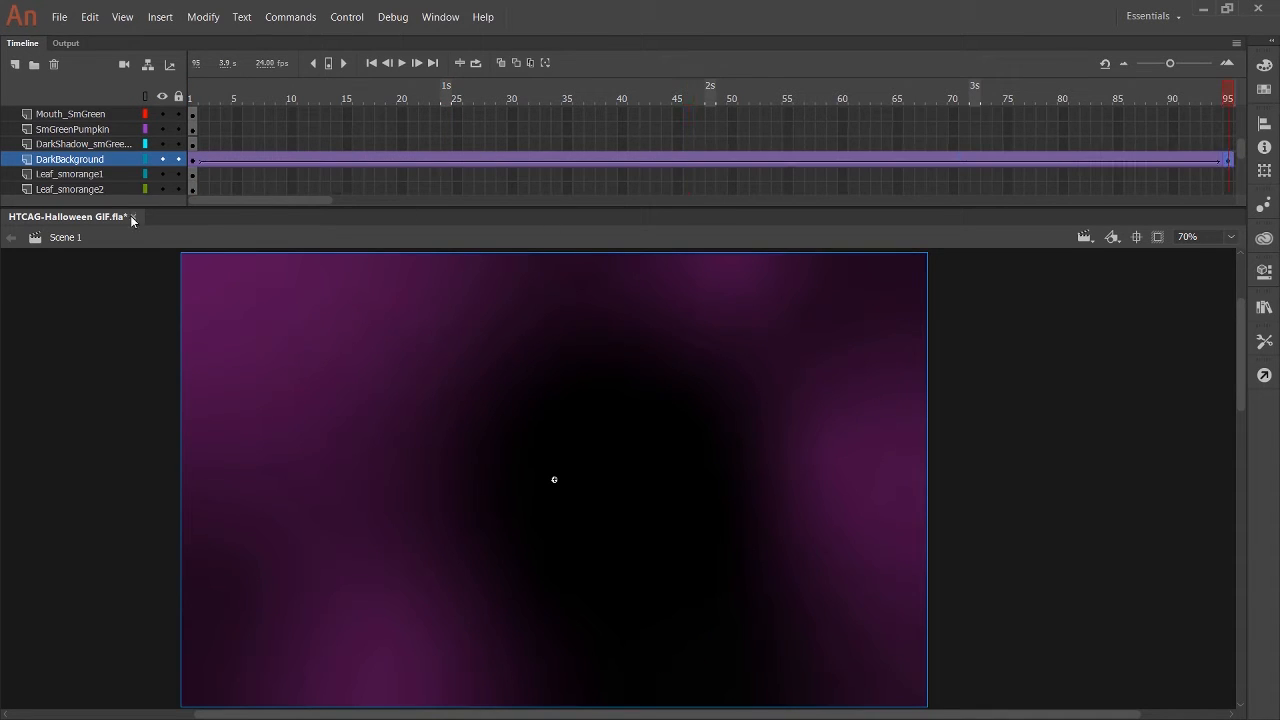
Extend the DarkBackground tween so that its end keyframe sits at frame 145.
left_click_drag(265, 200, 380, 200)
left_click(908, 147)
left_click_drag(908, 152, 921, 160)
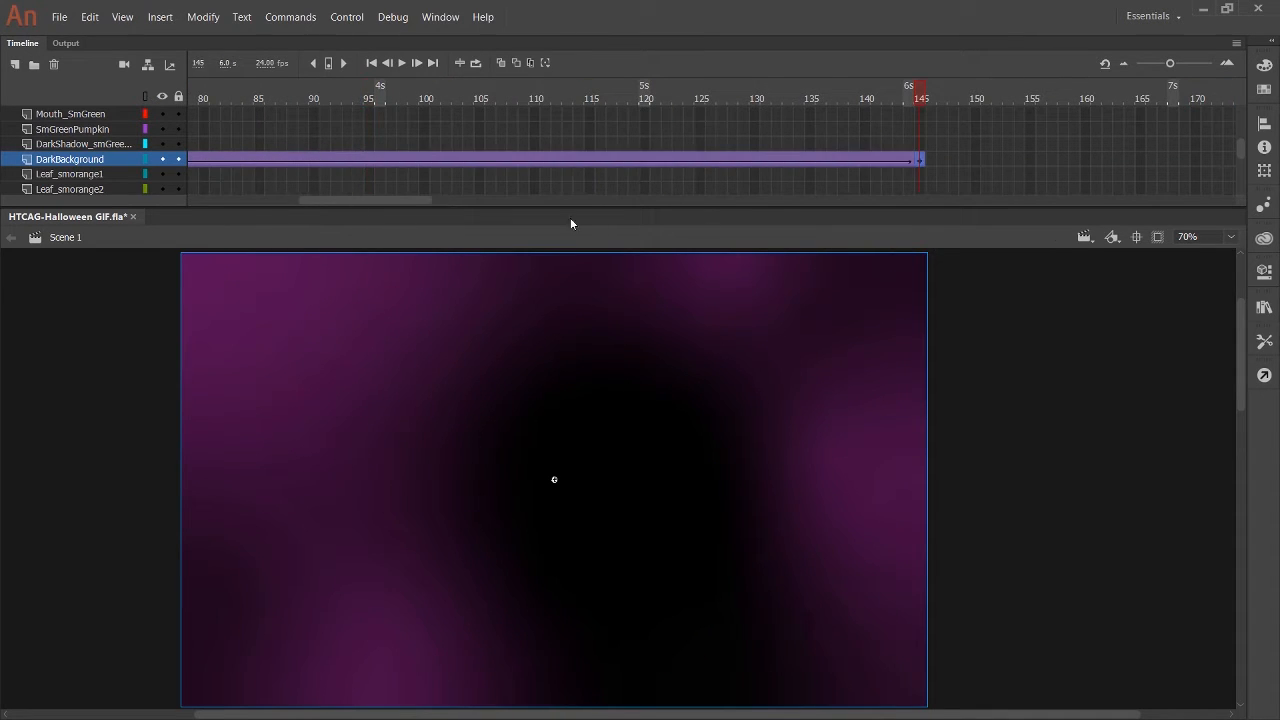
left_click_drag(375, 201, 240, 200)
Toggle the DarkBackground layer's visibility and examine the artwork on the stage at frame 1.
left_click(163, 160)
left_click(163, 160)
scroll(656, 397, "up", 3)
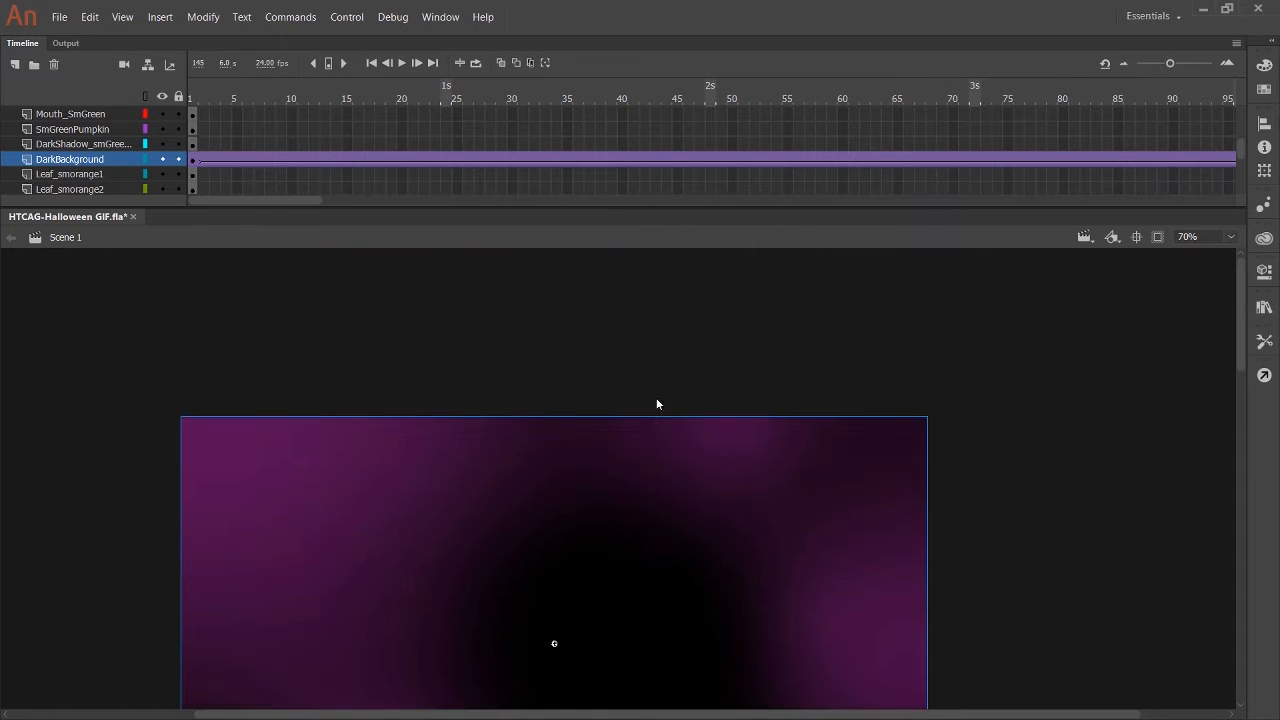
scroll(654, 394, "down", 10)
scroll(654, 394, "up", 4)
left_click(193, 97)
scroll(420, 262, "up", 8)
scroll(421, 263, "down", 10)
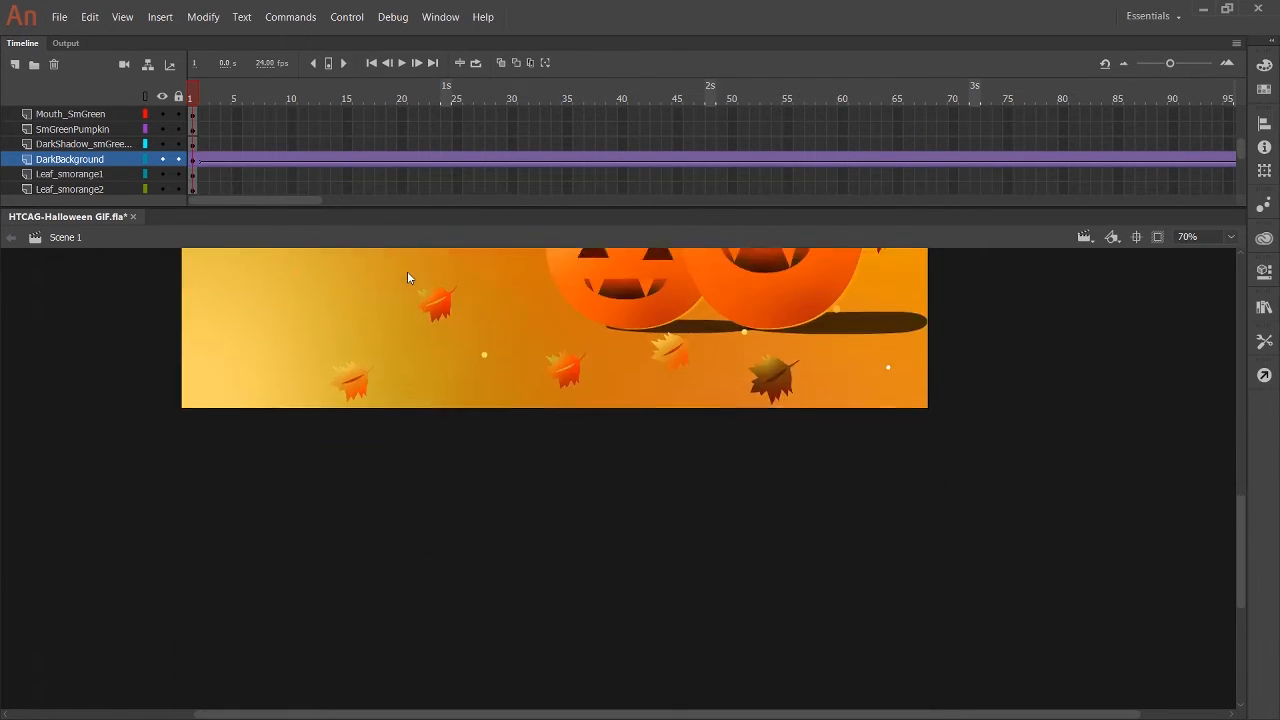
scroll(408, 275, "up", 3)
scroll(90, 142, "down", 8)
Create a classic tween on the OrangeBackground layer and extend it beyond frame 95.
left_click(96, 175)
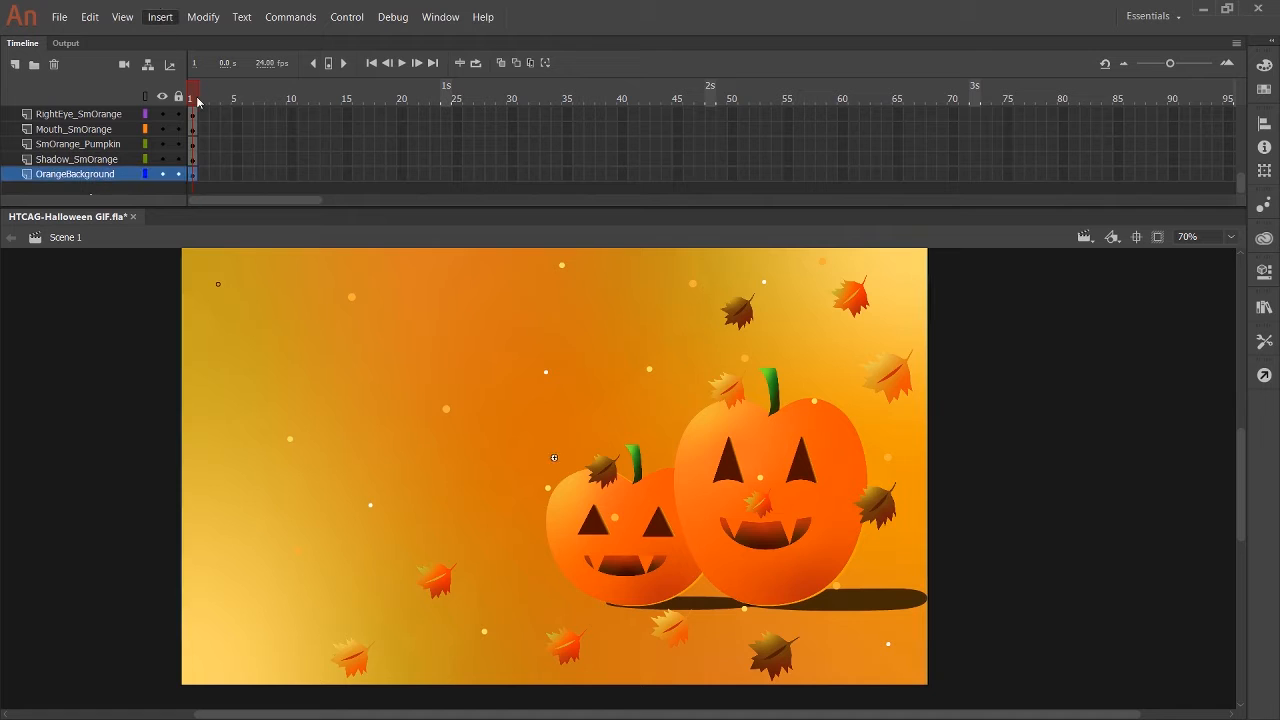
left_click(446, 174)
key("F5")
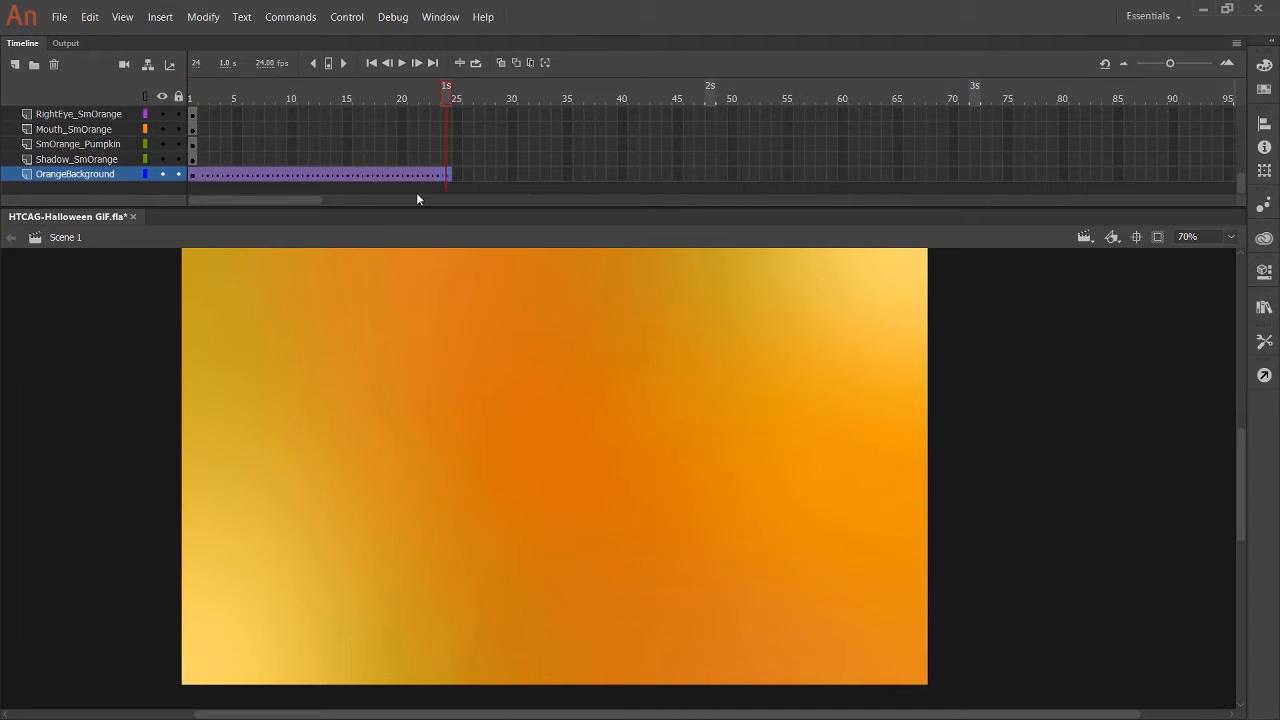
key("F5")
mouse_move(229, 199)
left_mouse_down()
mouse_move(318, 199)
mouse_move(208, 200)
left_mouse_up()
left_click(1052, 174)
key("F5")
left_click(192, 93)
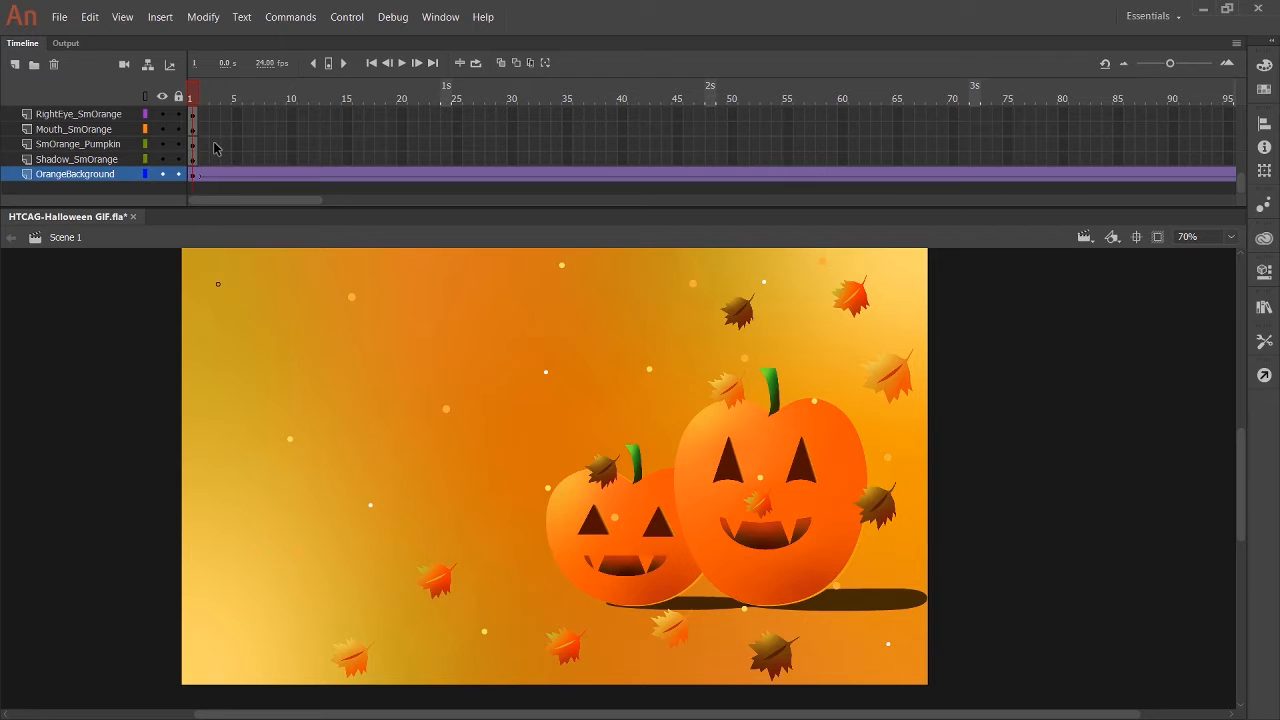
Add motion tweens to the Shadow_SmOrange and SmOrange_Pumpkin layers, starting at frame 1.
left_click(85, 160)
left_click(87, 145)
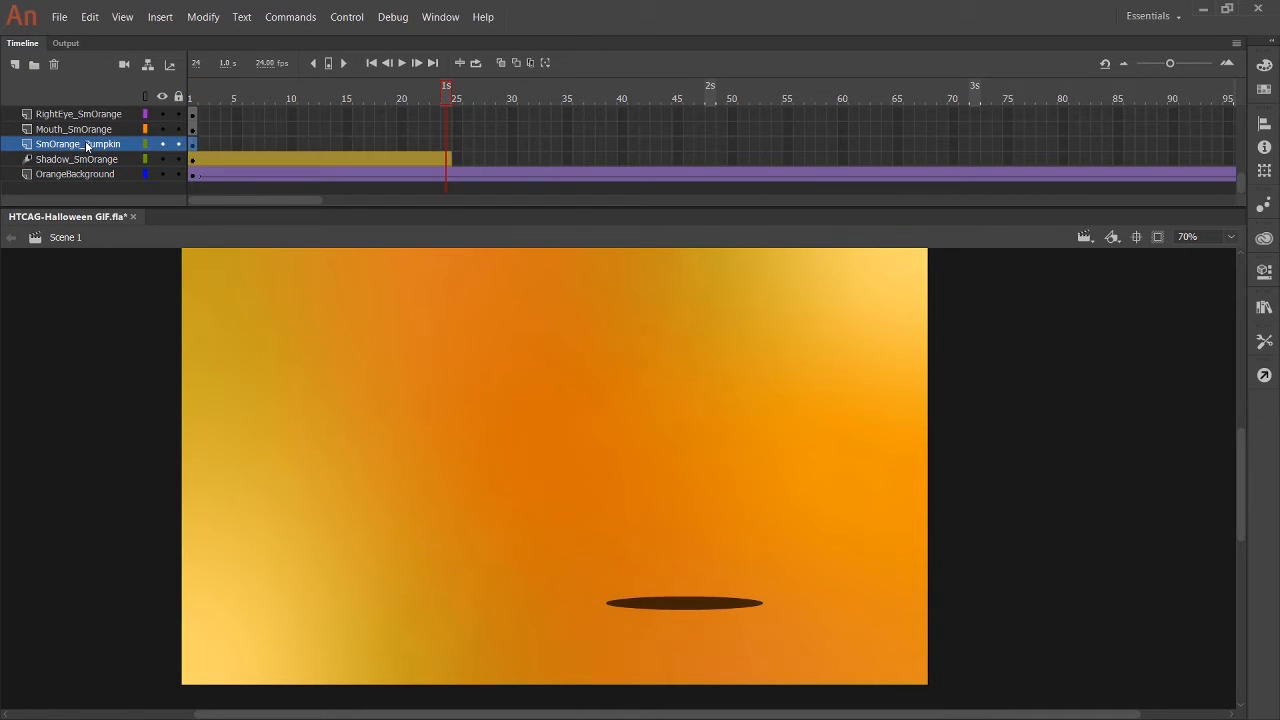
left_click(196, 97)
key("alt+i")
key("m")
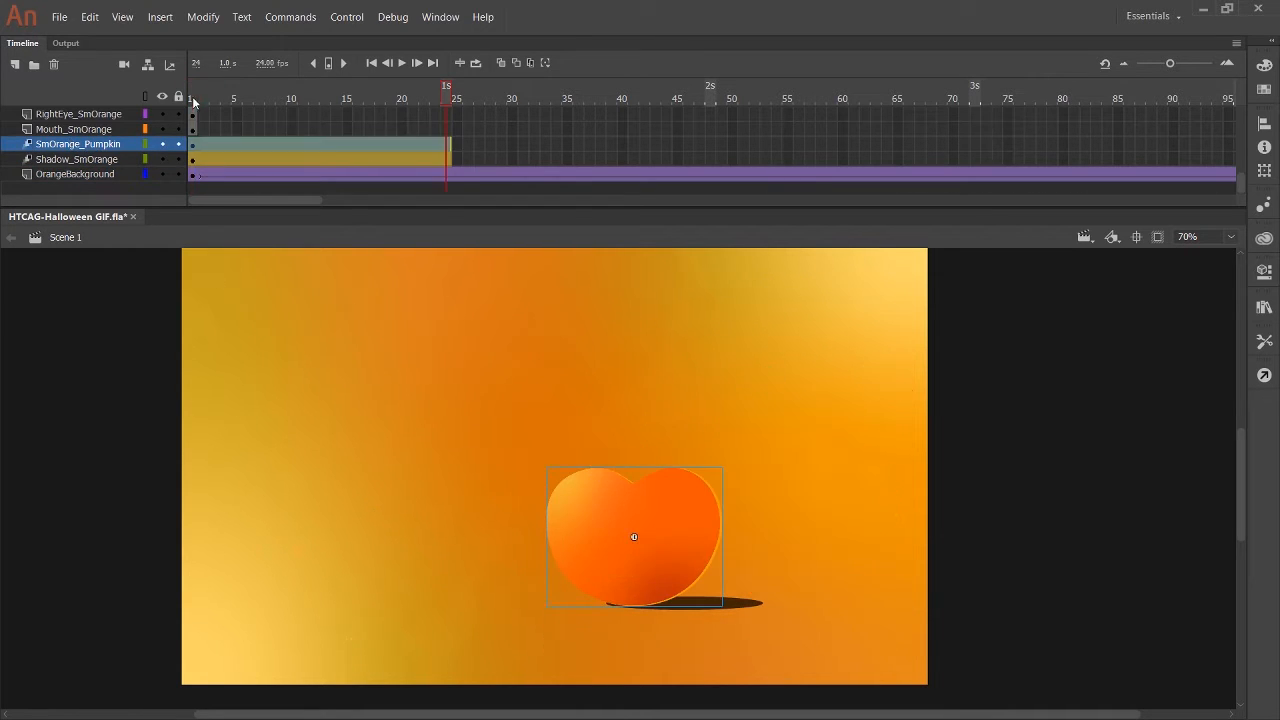
Add motion tweens to the Mouth_SmOrange and RightEye_SmOrange layers, starting at frame 1.
left_click(195, 99)
left_click(105, 130)
scroll(174, 170, "up", 2)
key("alt+i")
key("m")
left_click(195, 99)
left_click(117, 175)
key("alt+i")
key("m")
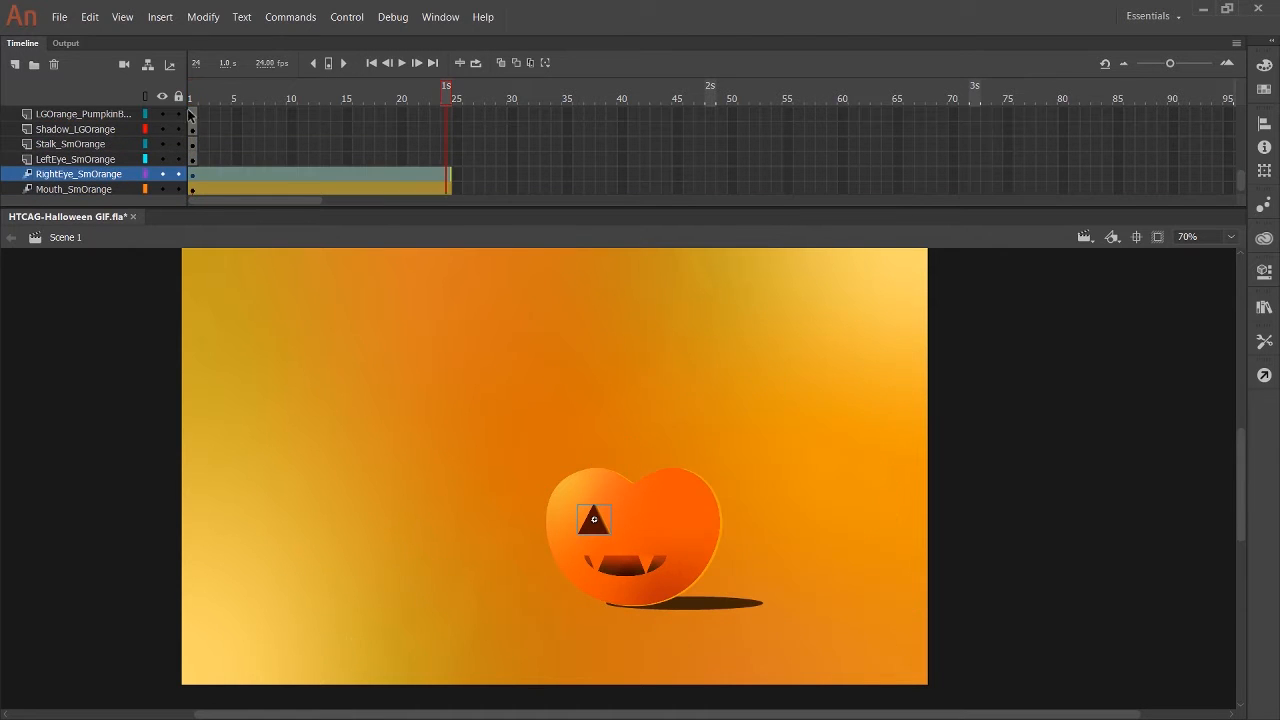
Add motion tweens to the LeftEye_SmOrange and Stalk_SmOrange layers, starting at frame 1.
left_click(195, 99)
left_click(110, 160)
key("alt+i")
key("m")
left_click(195, 99)
left_click(112, 145)
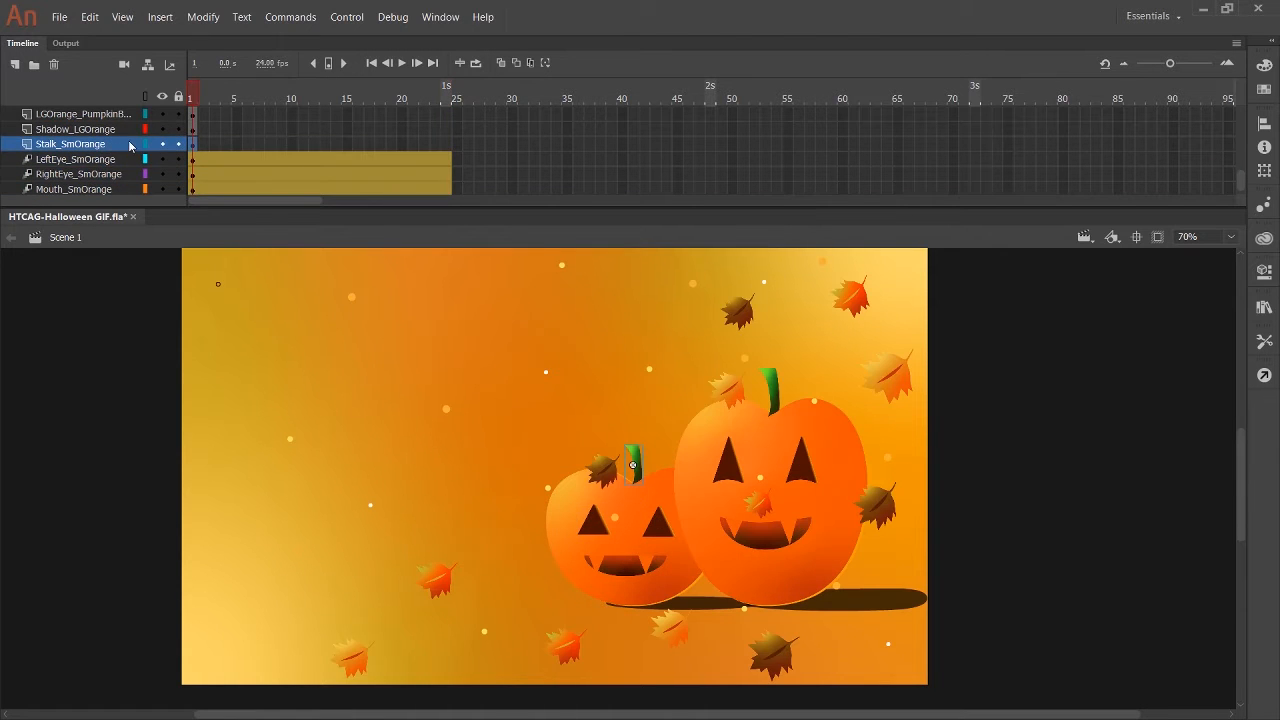
key("alt+i")
key("m")
Add motion tweens to the Shadow_LGOrange layer and the large orange pumpkin's body layer, starting at frame 1.
left_click(195, 99)
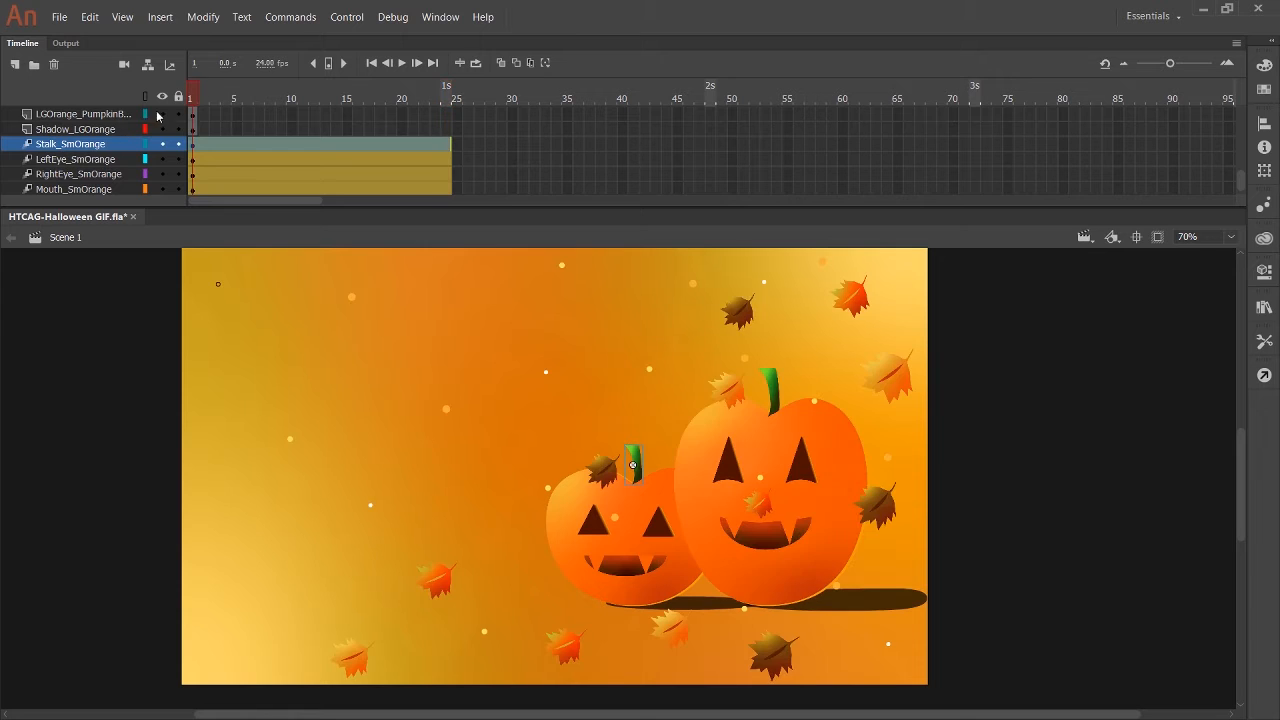
left_click(105, 129)
key("alt+i")
key("m")
left_click(193, 99)
scroll(88, 128, "up", 2)
left_click(100, 144)
key("alt+i")
key("m")
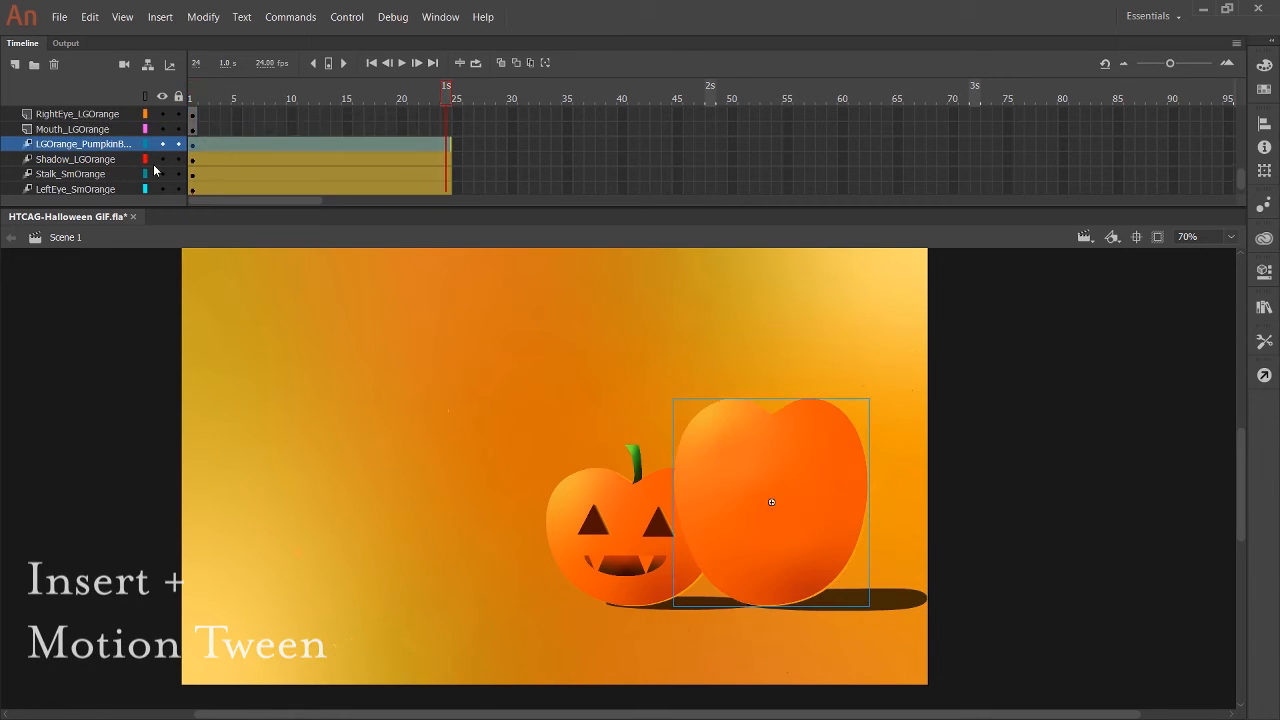
Add motion tweens to the Mouth_LGOrange and RightEye_LGOrange layers, starting at frame 1.
left_click(193, 99)
left_click(110, 130)
key("alt+i")
key("m")
left_click(98, 115)
scroll(98, 119, "up", 1)
left_click(193, 99)
key("alt+i")
key("m")
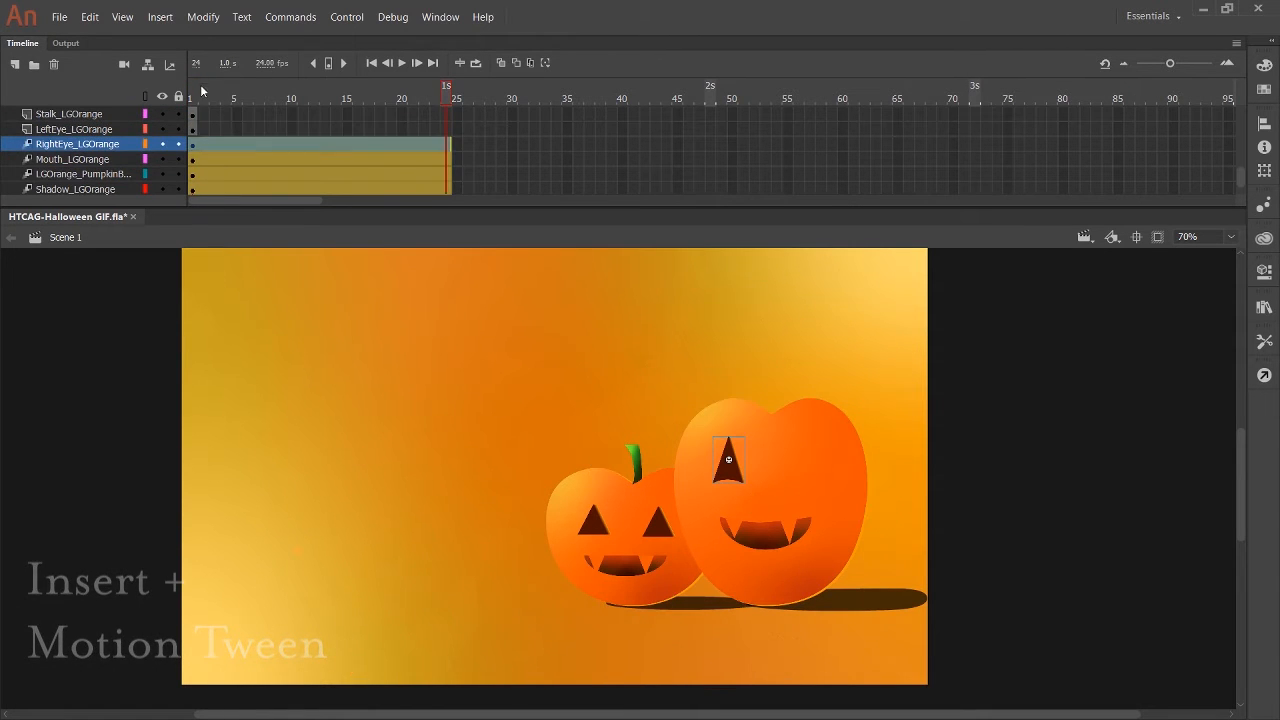
Add motion tweens to the LeftEye_LGOrange and Stalk_LGOrange layers, starting at frame 1.
left_click(193, 99)
left_click(130, 129)
key("alt+i")
key("m")
scroll(130, 130, "up", 2)
left_click(192, 98)
left_click(120, 175)
key("shift+m")
Add motion tweens to the Spec_OrangeRight5 and Spec_OrangeRight4 layers, starting at frame 1.
left_click(193, 98)
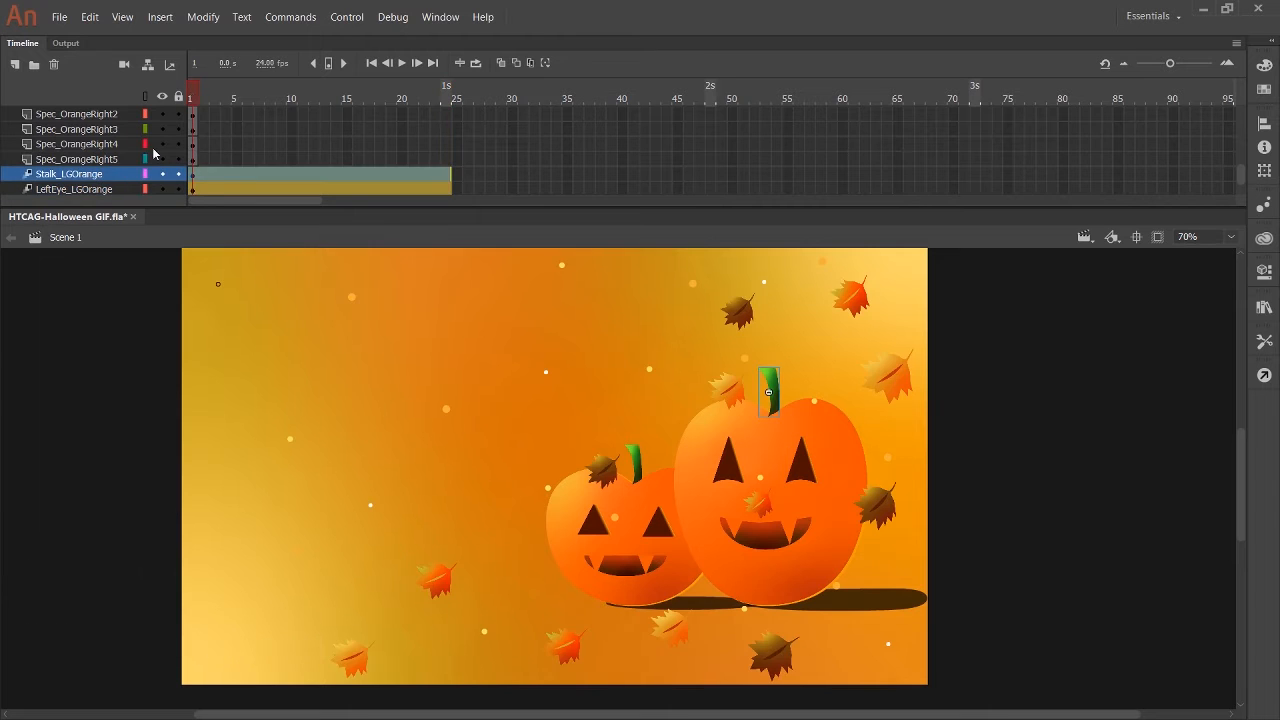
left_click(126, 160)
key("shift+m")
left_click(193, 98)
left_click(126, 146)
key("shift+m")
Add a motion tween to the Spec_OrangeRight3 layer, starting at frame 1.
left_click(193, 98)
left_click(124, 130)
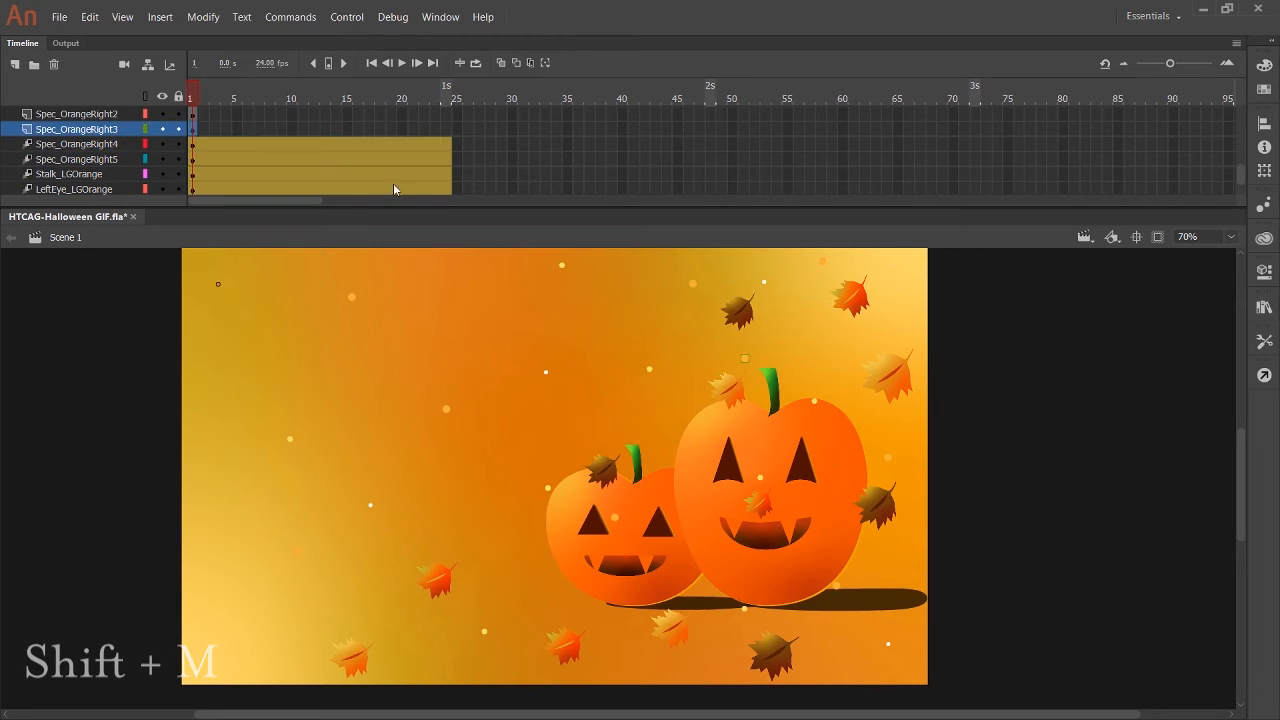
key("shift+m")
left_click(193, 98)
scroll(243, 157, "up", 2)
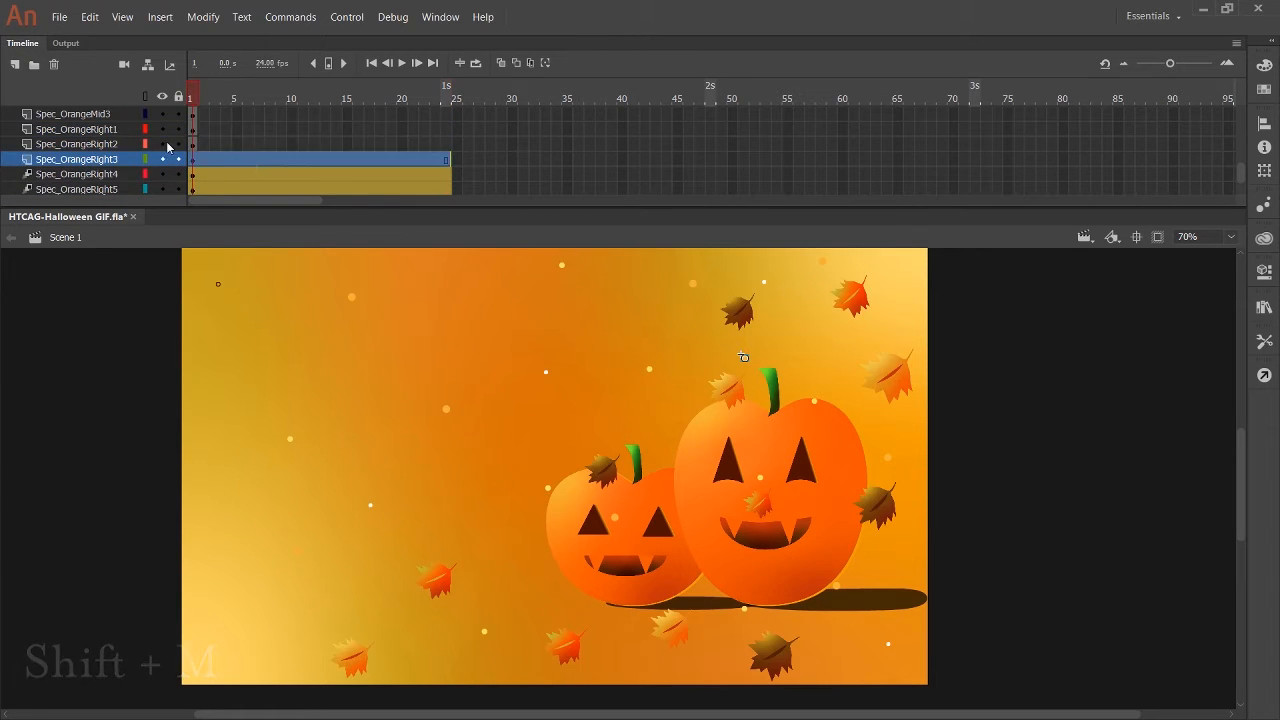
left_click(195, 160)
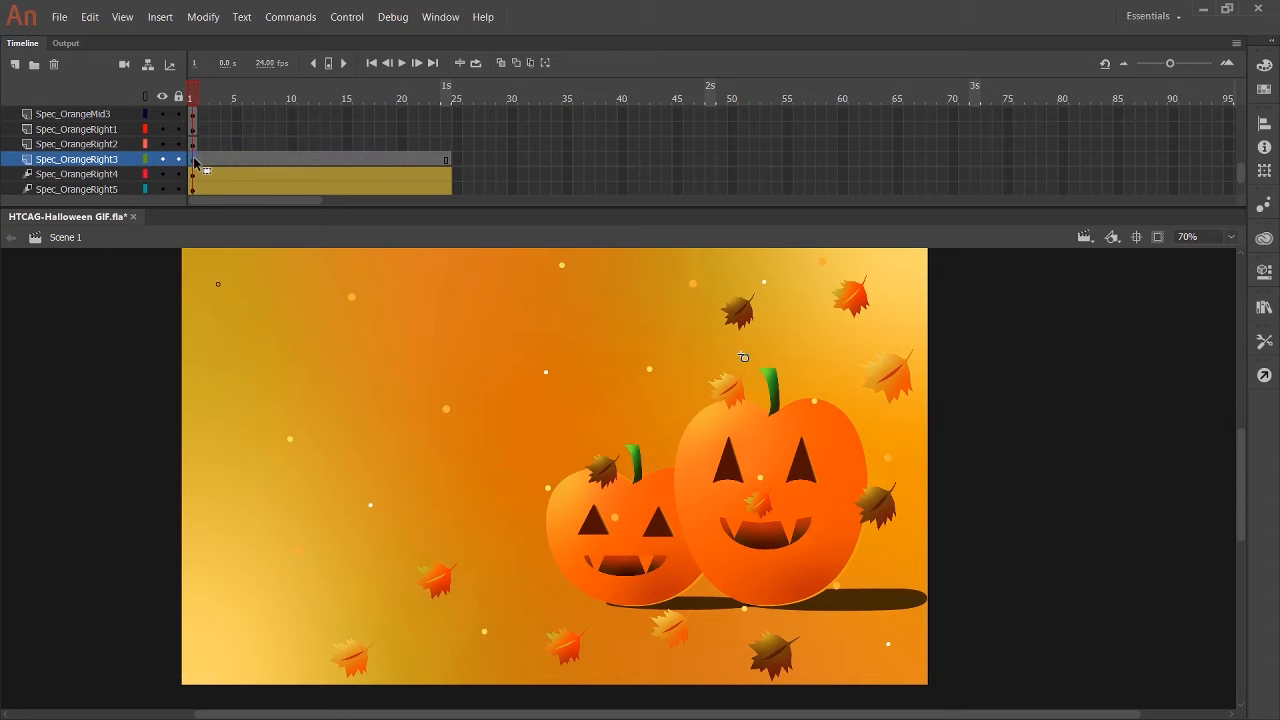
Add motion tweens to the Spec_OrangeRight2 and Spec_OrangeRight1 layers, starting at frame 1.
left_click(134, 144)
key("shift+m")
left_click(124, 129)
key("shift+m")
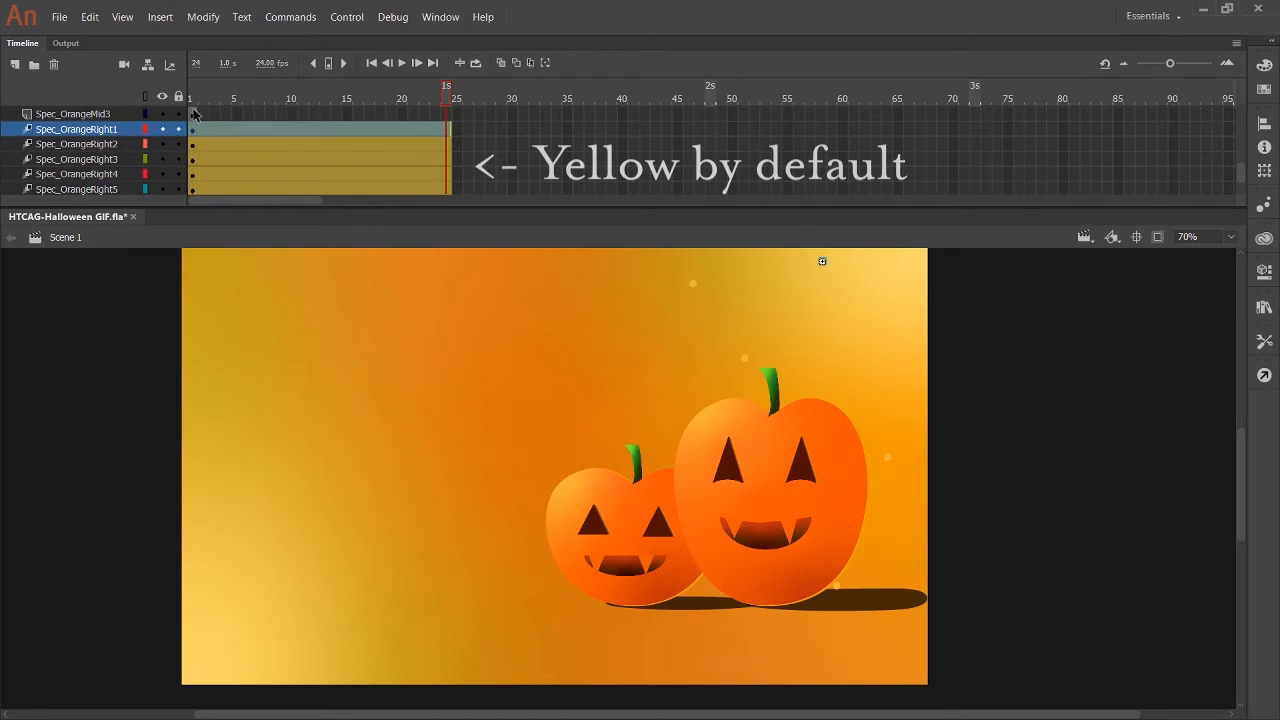
Add motion tweens to the Spec_OrangeMid3 and Spec_OrangeMid2 layers, starting at frame 1.
left_click(124, 114)
key("shift+m")
scroll(124, 114, "up", 3)
left_click(100, 159)
key("shift+m")
left_click(193, 98)
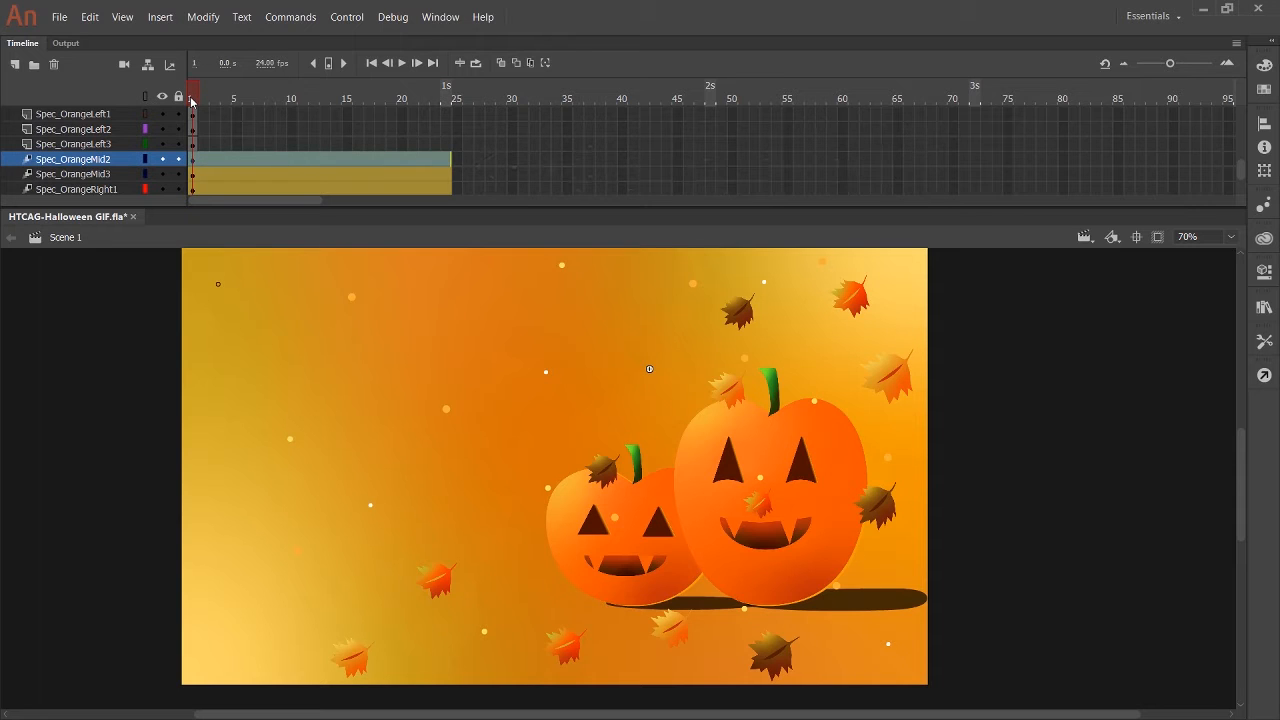
Add motion tweens to the Spec_OrangeLeft3, Spec_OrangeLeft2 and Spec_OrangeLeft1 layers, starting at frame 1.
left_click(117, 146)
key("shift+m")
left_click(117, 129)
key("shift+m")
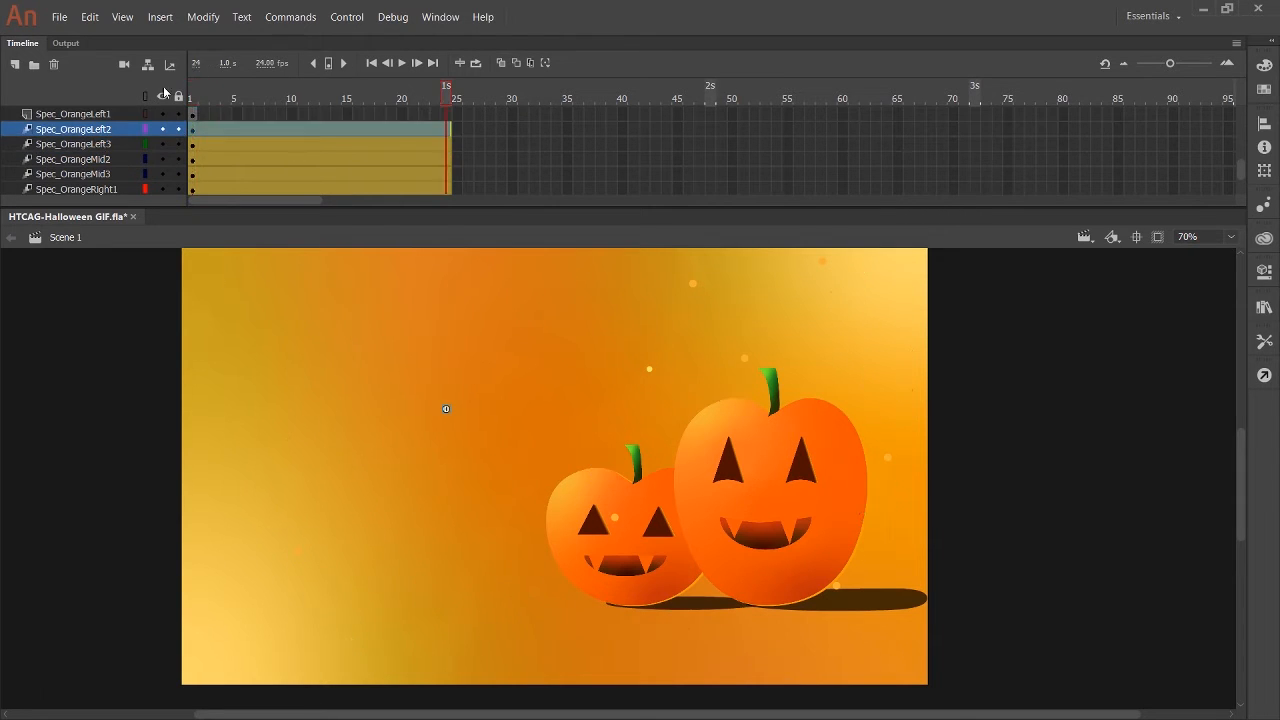
scroll(100, 160, "up", 4)
left_click(102, 174)
key("shift+m")
Add motion tweens to the layers Spec_LightRight5 through Spec_LightRight1, starting at frame 1.
left_click(101, 159)
key("shift+m")
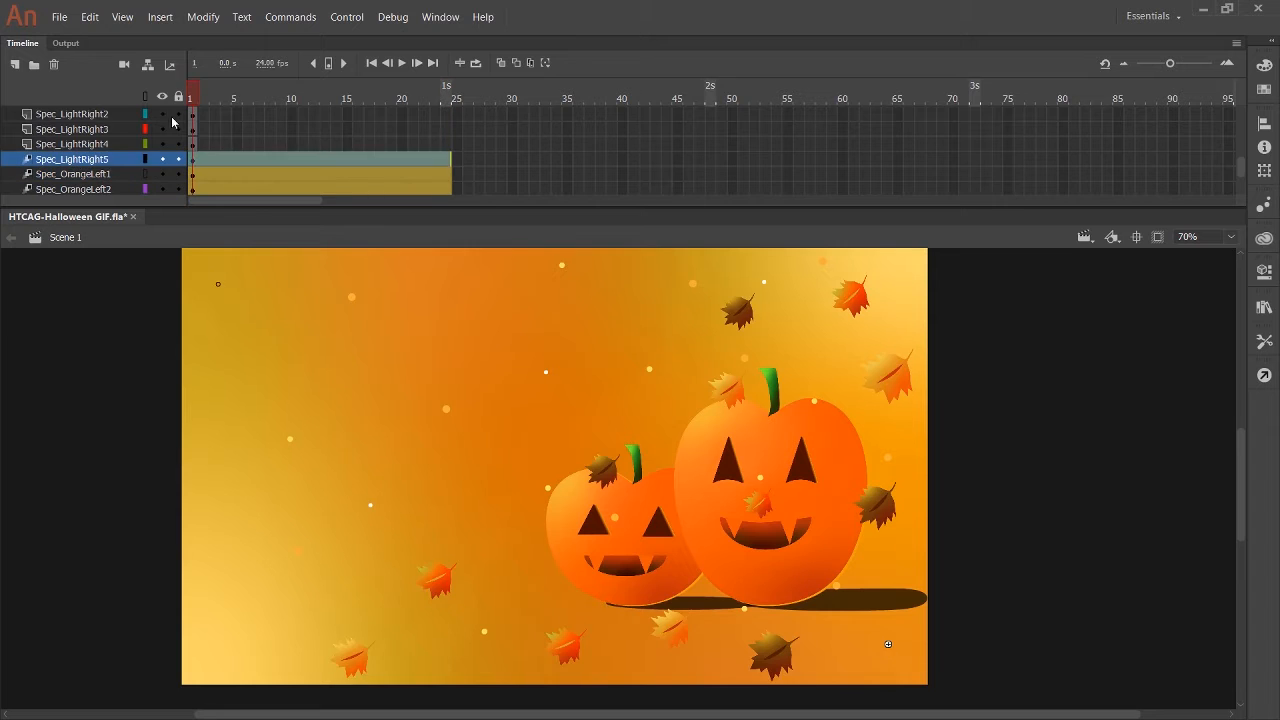
left_click(100, 144)
key("shift+m")
left_click(100, 129)
key("shift+m")
left_click(114, 119)
key("shift+m")
scroll(120, 120, "up", 4)
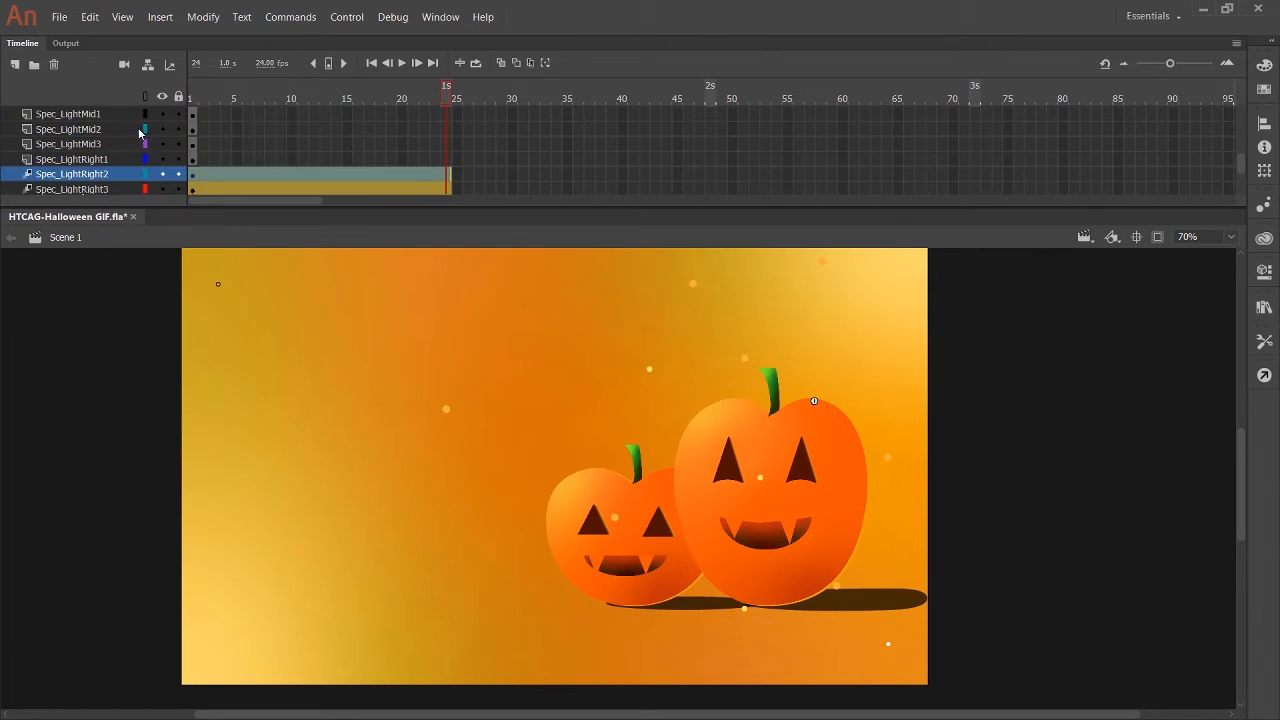
left_click(111, 160)
key("shift+m")
Add motion tweens to the Spec_LightMid3, Spec_LightMid2 and Spec_LightMid1 layers, starting at frame 1.
left_click(190, 99)
left_click(100, 144)
key("shift+m")
left_click(100, 129)
key("shift+m")
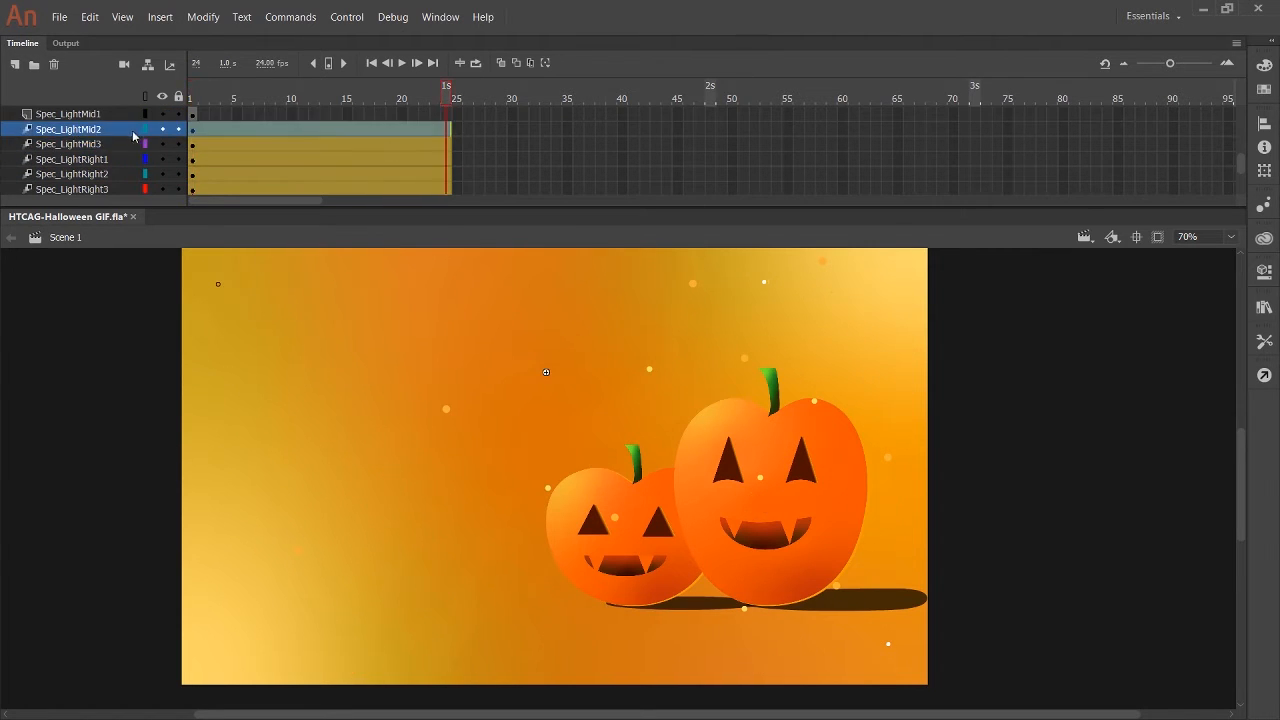
scroll(110, 160, "up", 4)
left_click(100, 174)
key("shift+m")
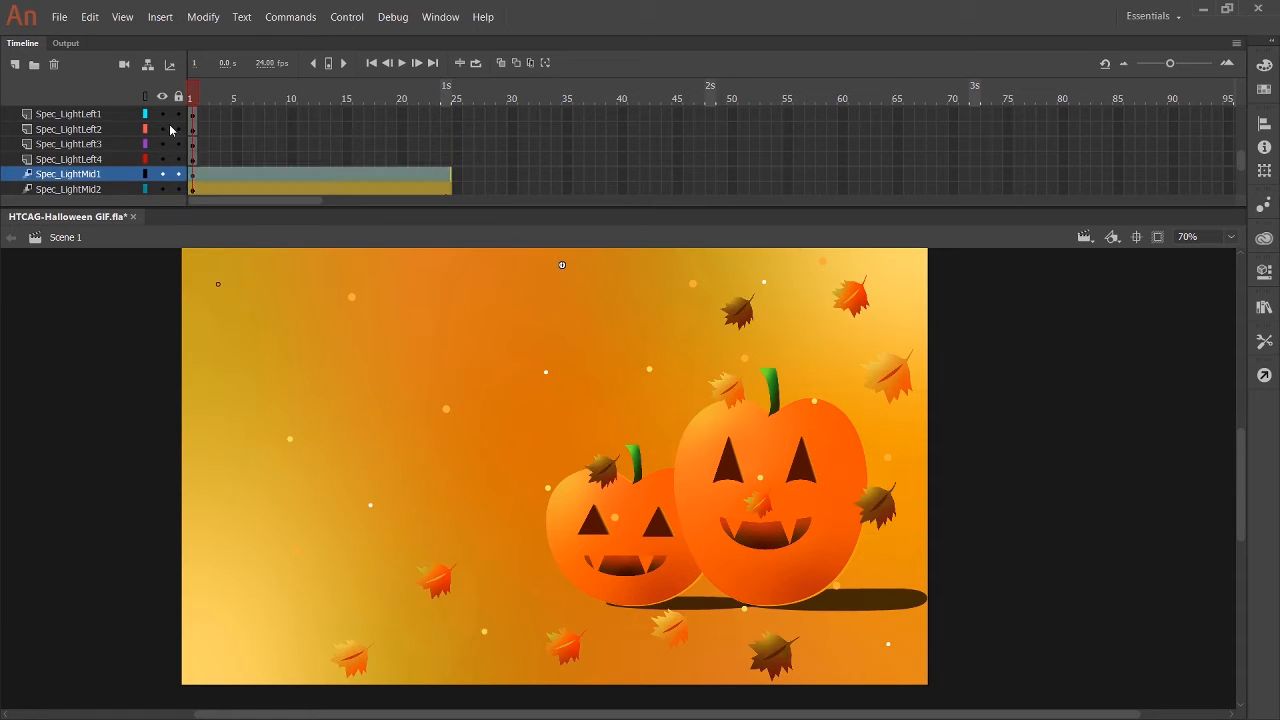
Add motion tweens to the layers Spec_LightLeft4 through Spec_LightLeft1, starting at frame 1.
left_click(110, 159)
key("shift+m")
left_click(126, 144)
key("shift+m")
scroll(126, 144, "up", 2)
left_click(120, 159)
key("shift+m")
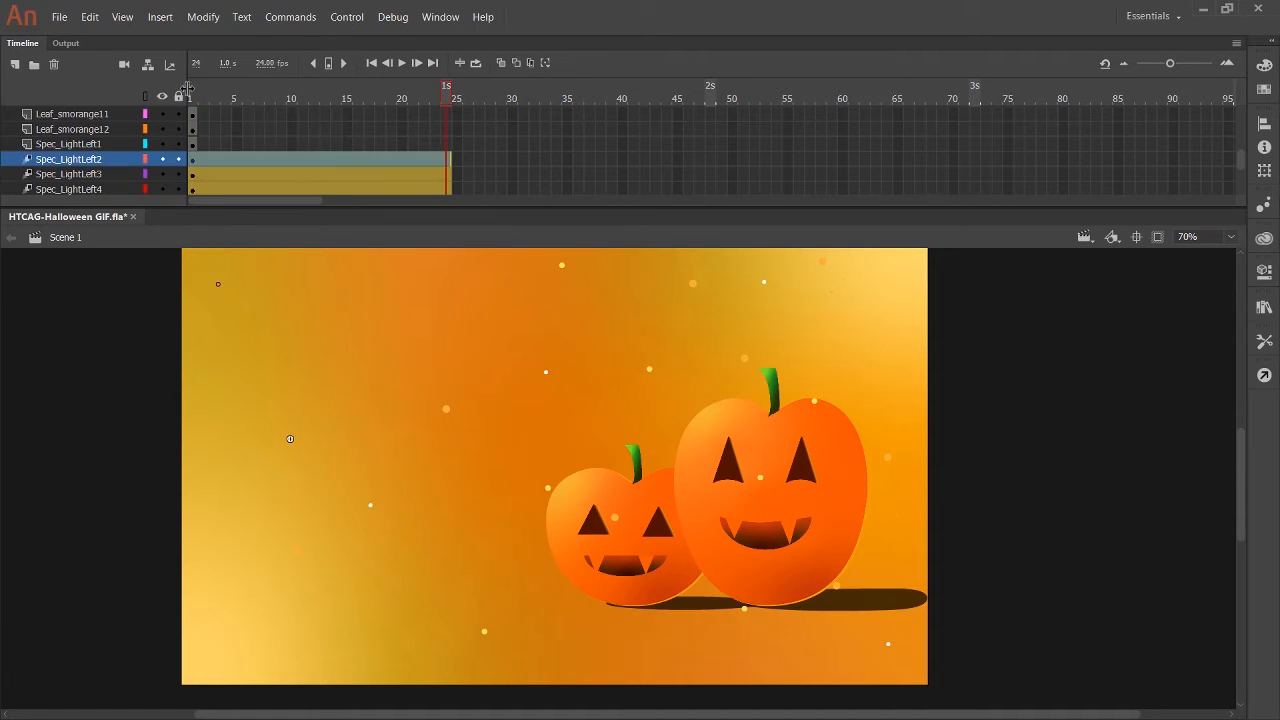
left_click(118, 144)
key("shift+m")
Add motion tweens to the Leaf_smorange12 and Leaf_smorange11 layers, starting at frame 1.
left_click(117, 131)
key("shift+m")
scroll(117, 140, "up", 4)
left_click(118, 174)
key("shift+m")
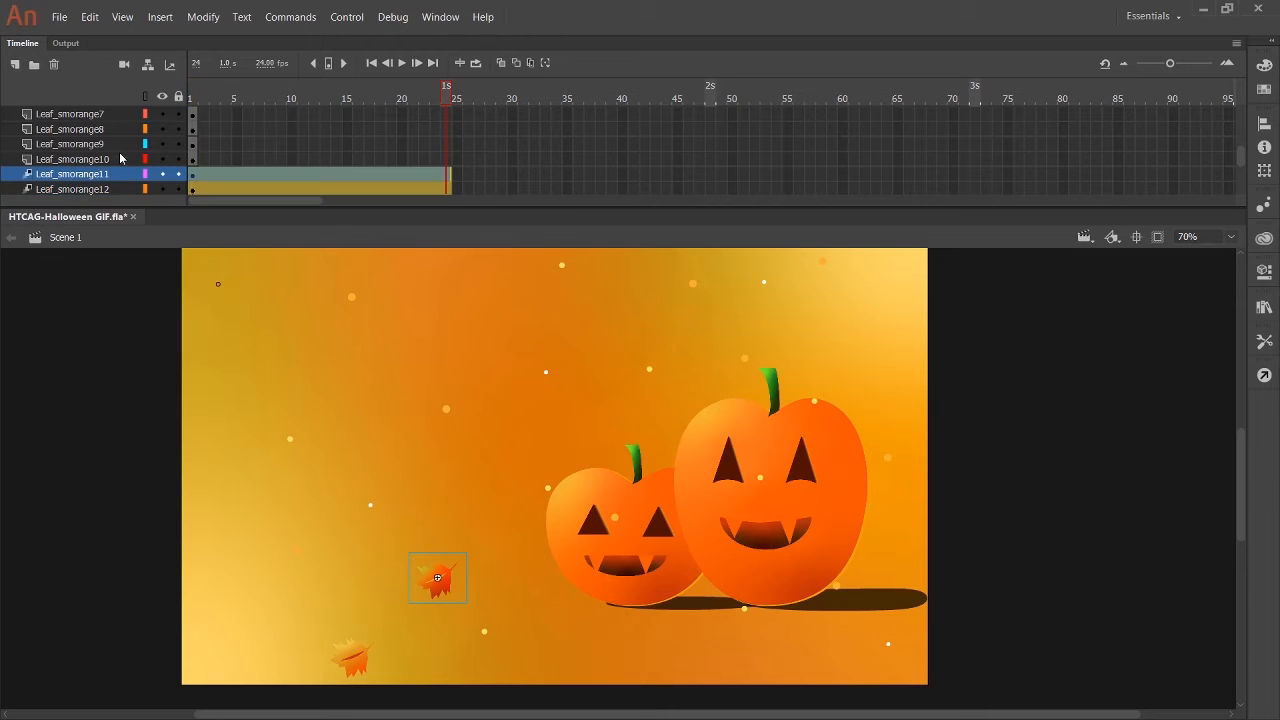
Add motion tweens to the layers Leaf_smorange10 through Leaf_smorange7, starting at frame 1.
left_click(128, 159)
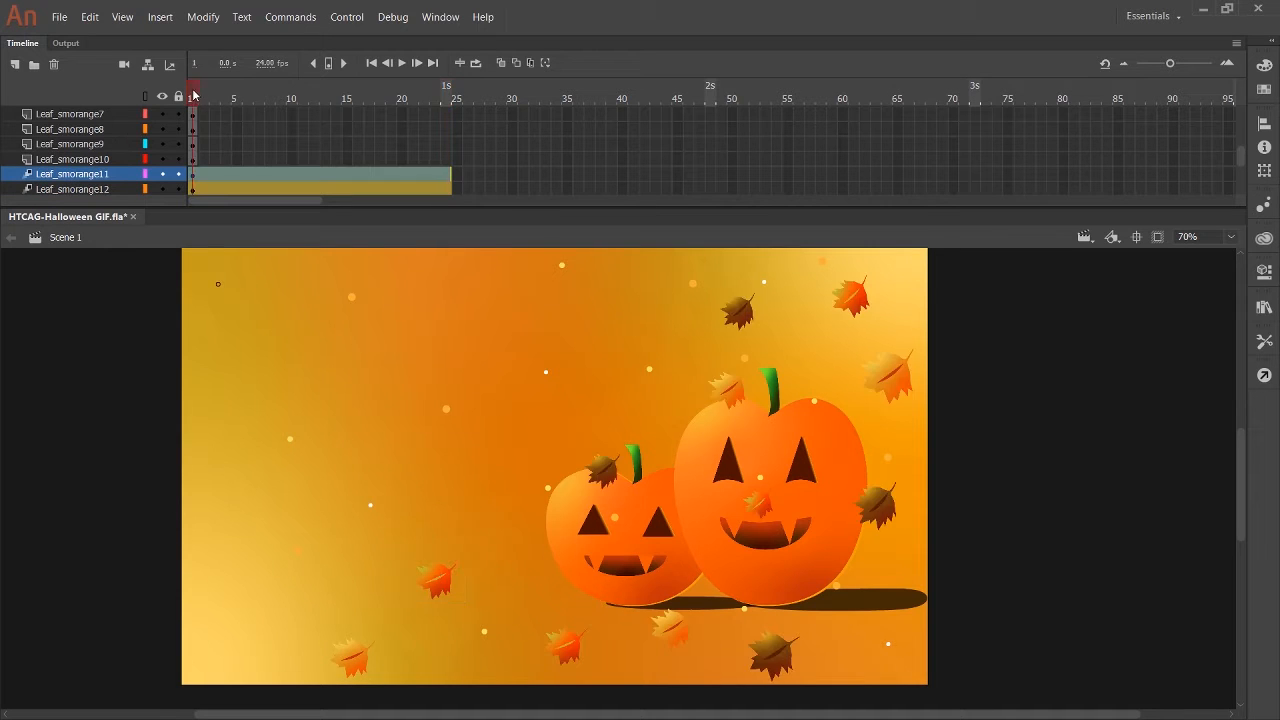
key("shift+m")
left_click(128, 144)
key("shift+m")
left_click(128, 129)
key("shift+m")
left_click(113, 115)
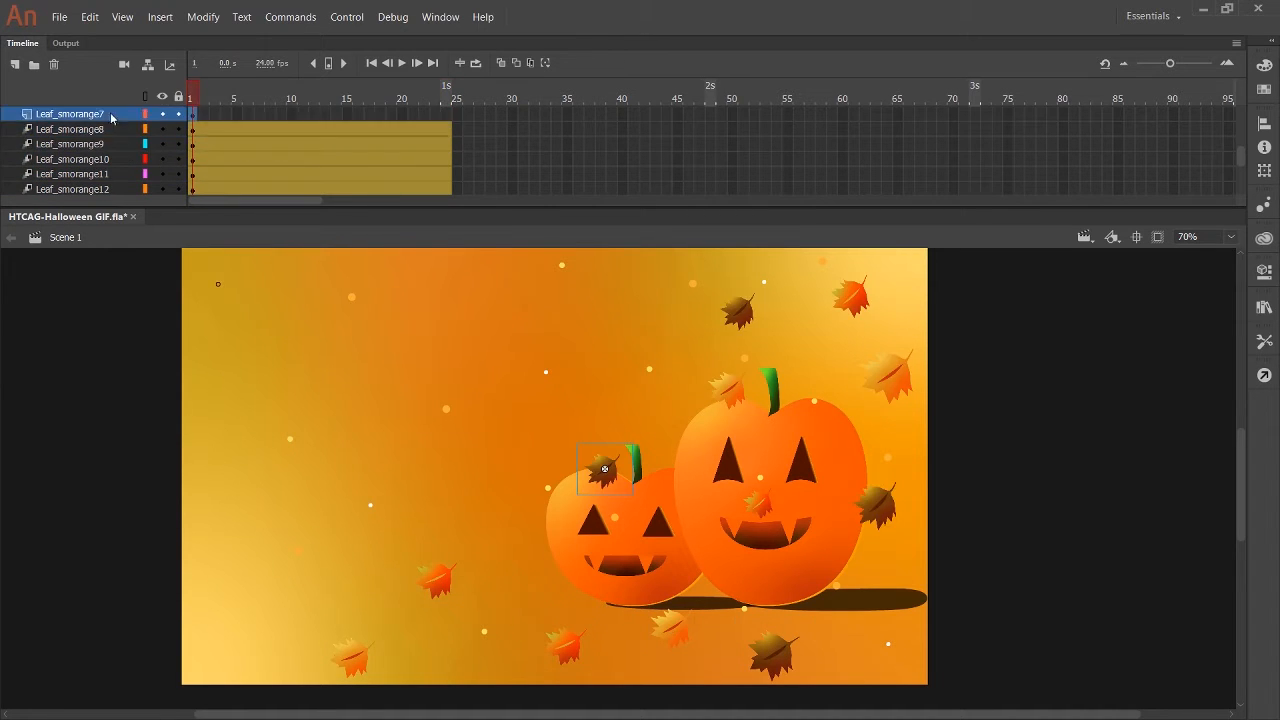
key("shift+m")
Add motion tweens to the Leaf_smorange6, Leaf_smorange5 and Leaf_smorange4 layers, starting at frame 1.
scroll(113, 120, "up", 4)
left_click(125, 159)
key("shift+m")
left_click(187, 144)
key("shift+m")
left_click(190, 130)
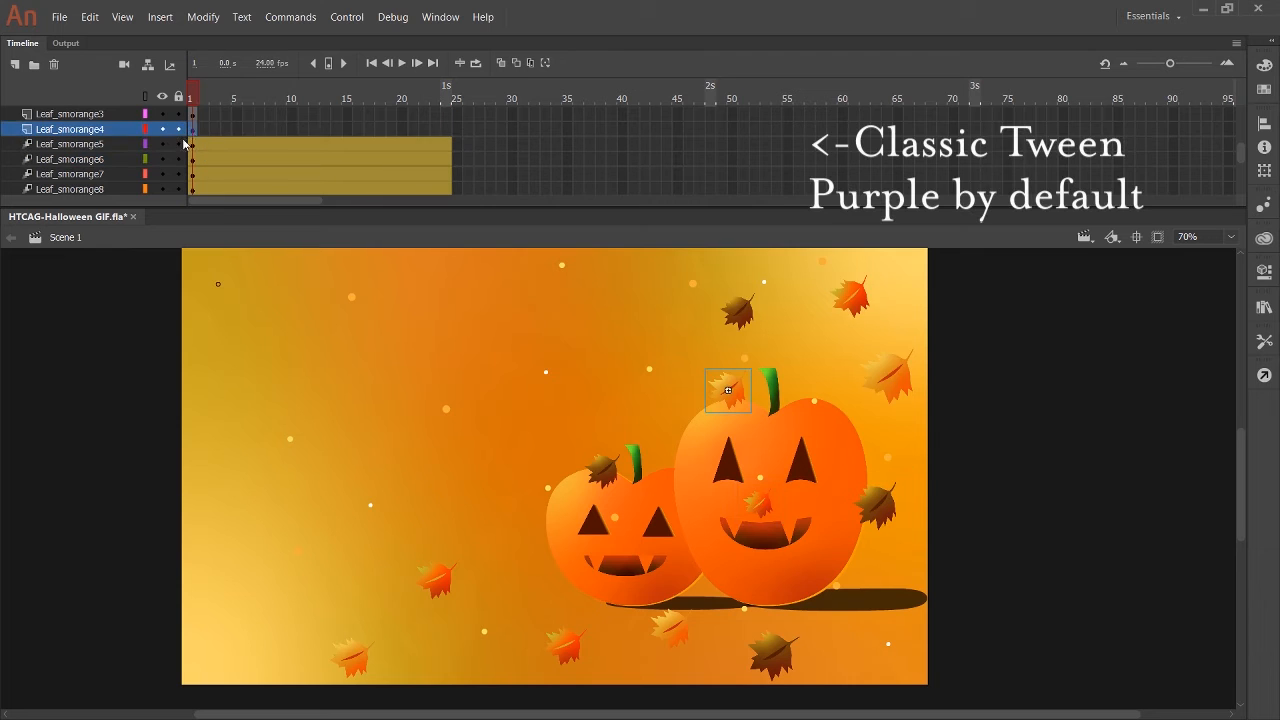
key("shift+m")
Add motion tweens to the Leaf_smorange3, Leaf_smorange2 and Leaf_smorange1 layers, starting at frame 1.
left_click(192, 115)
key("shift+m")
scroll(193, 130, "up", 3)
left_click(193, 160)
Add motion tweens to the small green pumpkin's dark shadow, body, mouth, eye and stalk layers, starting at frame 1.
key("shift+m")
scroll(193, 145, "up", 2)
left_click(192, 143)
key("shift+m")
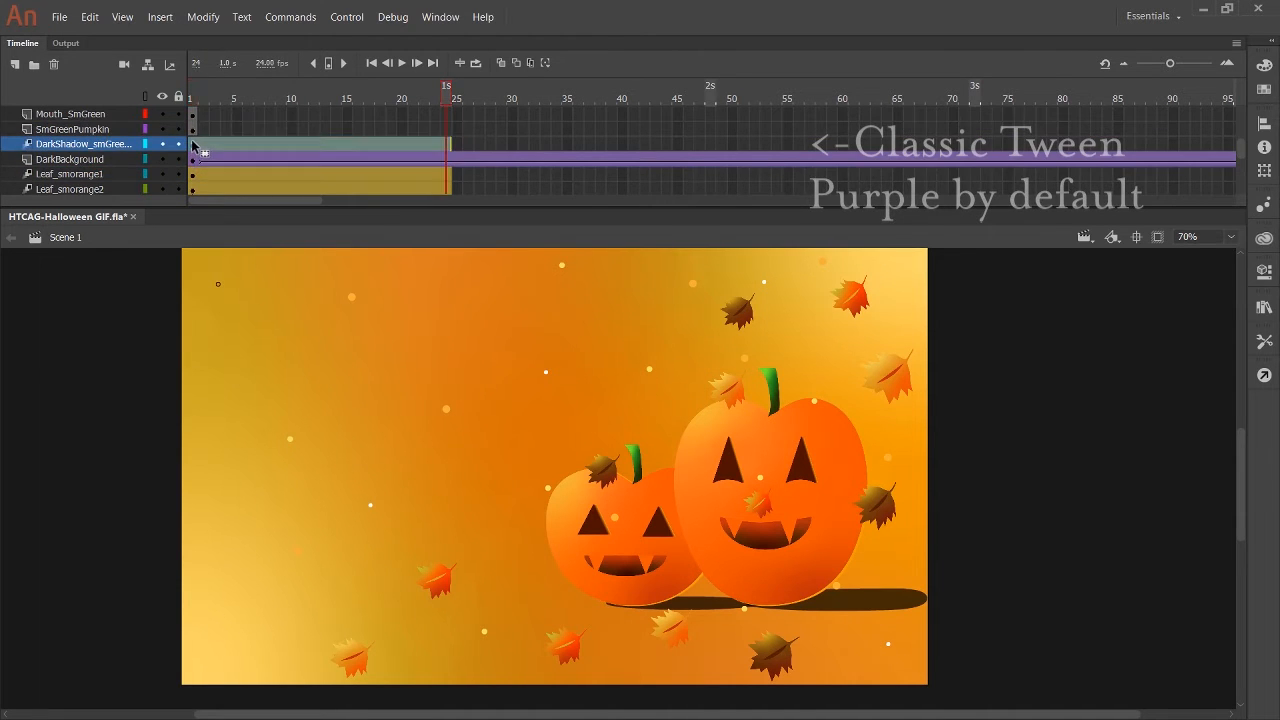
left_click(192, 130)
key("shift+m")
scroll(192, 135, "up", 4)
left_click(192, 174)
key("shift+m")
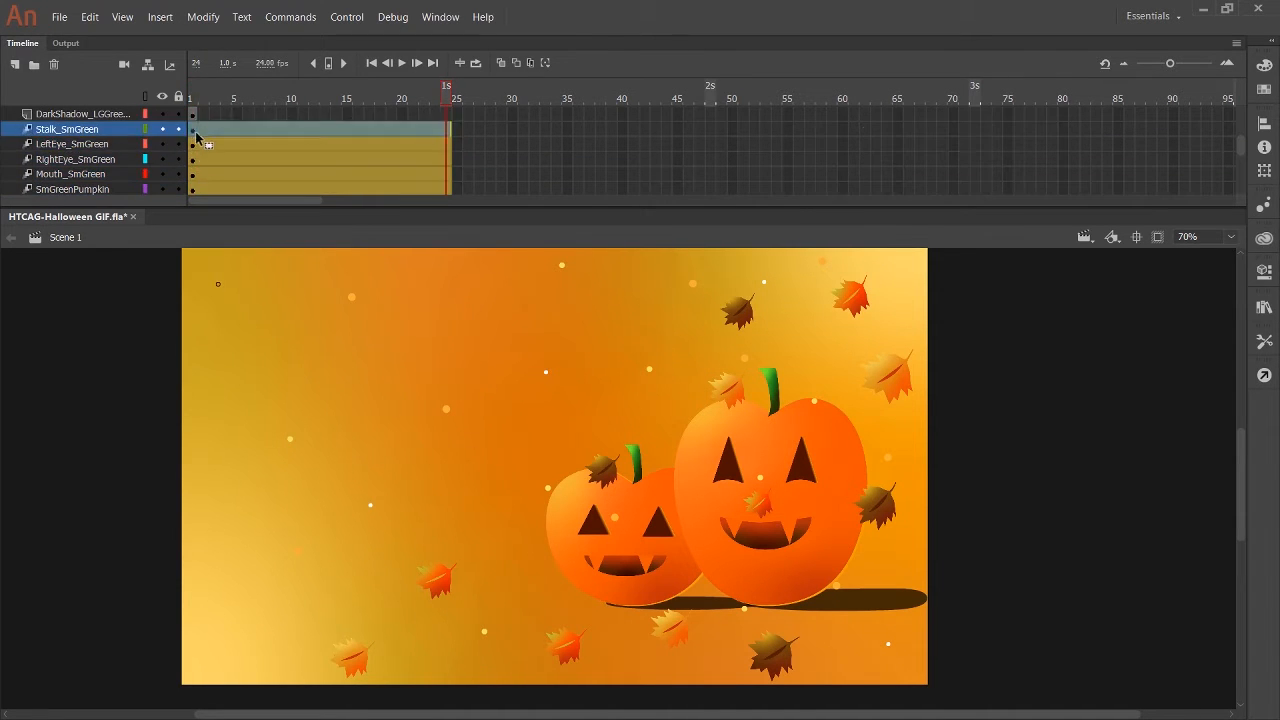
Add motion tweens to the layers from the large green pumpkin's dark shadow up to Spec_PinkRight2, starting at frame 1.
key("shift+m")
left_click(193, 115)
key("shift+m")
scroll(215, 141, "up", 4)
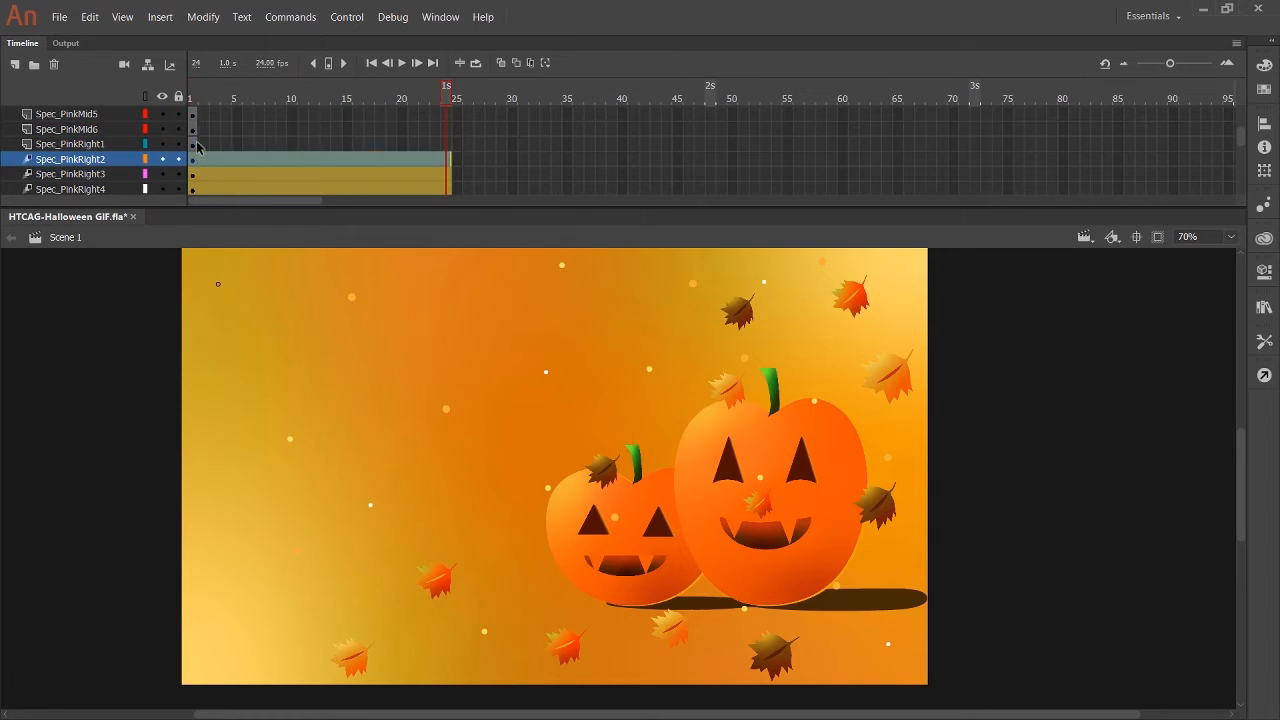
Add motion tweens to Spec_PinkRight1 and the layers Spec_PinkMid6 through Spec_PinkMid1, starting at frame 1.
left_click(194, 145)
key("shift+m")
left_click(193, 130)
key("shift+m")
scroll(195, 140, "up", 4)
left_click(194, 175)
key("shift+m")
left_click(193, 160)
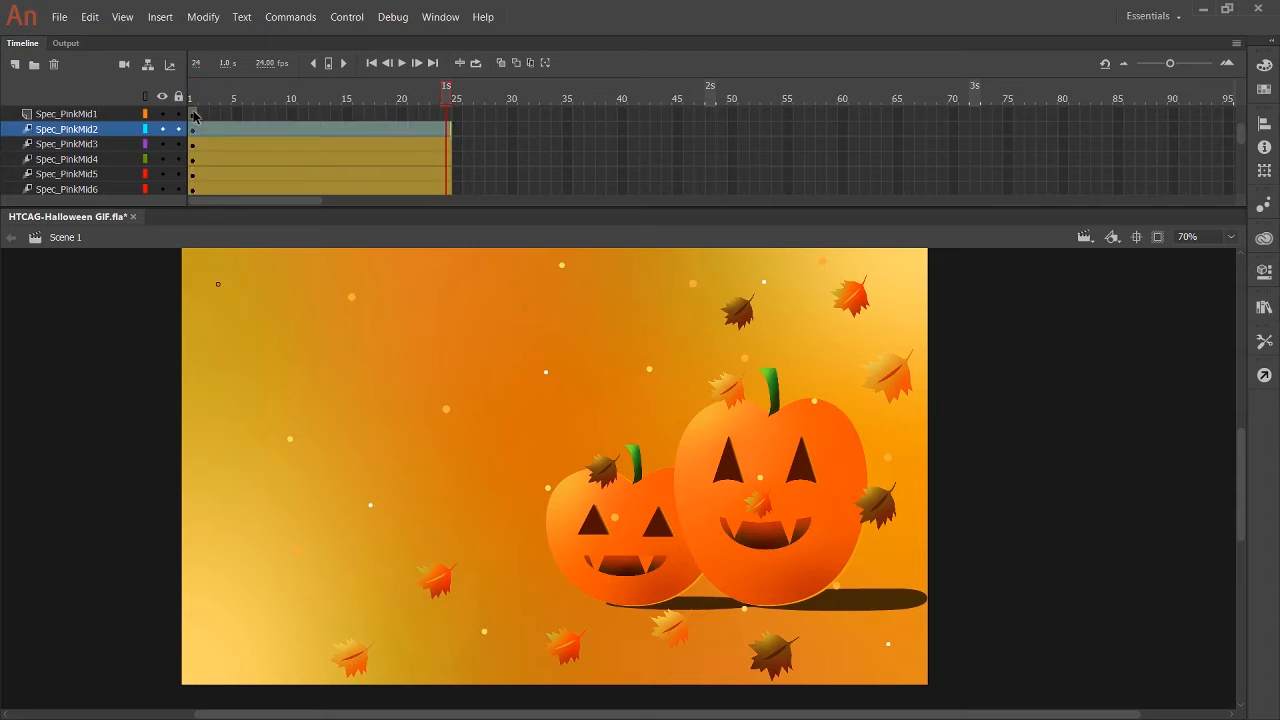
left_click(193, 115)
key("shift+m")
Add motion tweens to the Spec_PinkLeft2, Spec_PinkLeft1 and Spec_BlackRight3 layers, starting at frame 1.
scroll(193, 140, "up", 4)
left_click(193, 160)
key("shift+m")
left_click(193, 145)
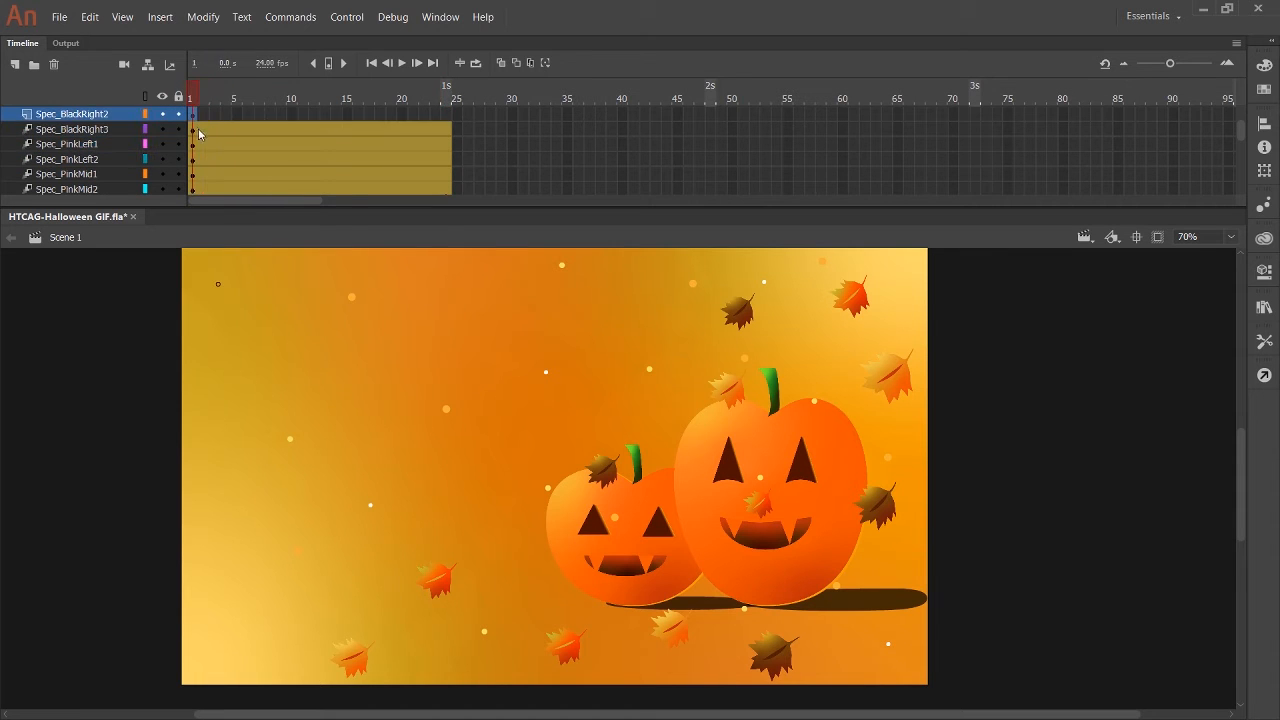
Add motion tweens to the Spec_BlackRight2 and Spec_BlackRight1 layers, starting at frame 1.
scroll(195, 140, "up", 3)
left_click(193, 144)
key("shift+m")
left_click(193, 129)
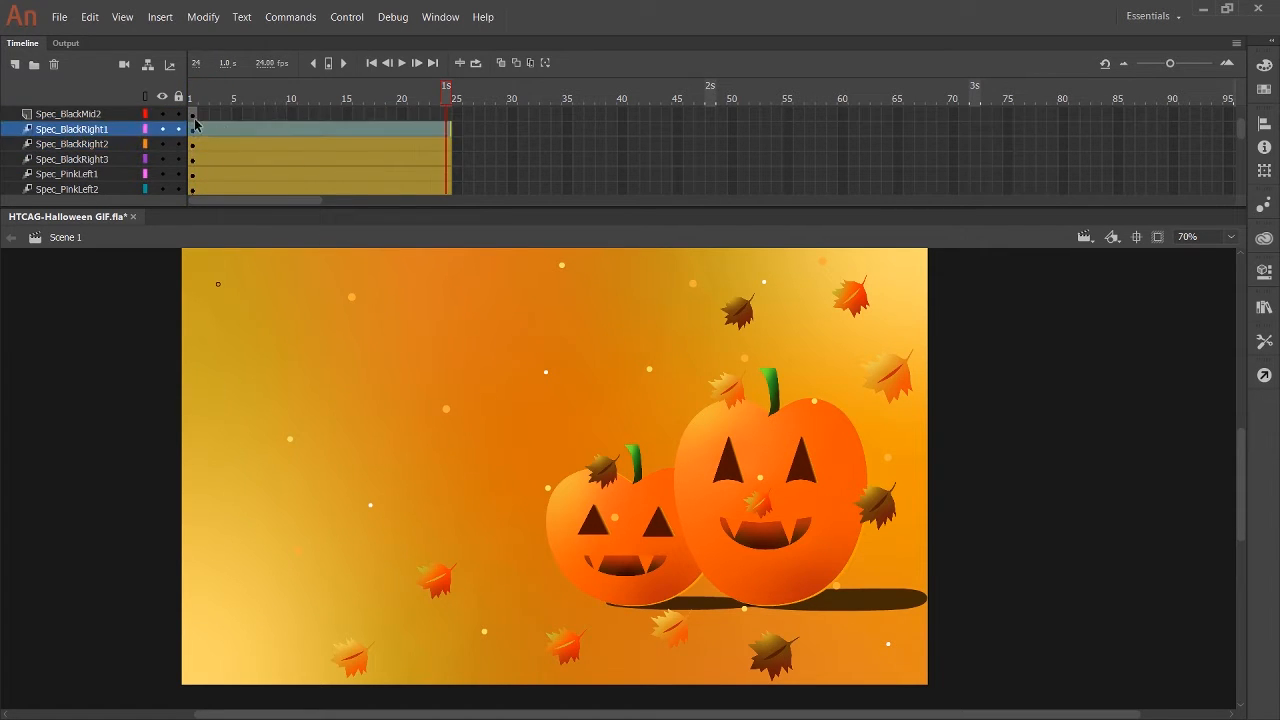
key("shift+m")
Add motion tweens to the black speck layers from Spec_BlackMid2 up to Spec_BlackLeft1, starting at frame 1.
scroll(195, 140, "up", 3)
left_click(193, 159)
key("shift+m")
left_click(193, 145)
key("shift+m")
left_click(193, 130)
key("shift+m")
left_click(193, 115)
Add motion tweens to the layers DarkLeaf12 through DarkLeaf7, starting at frame 1.
key("shift+m")
scroll(195, 140, "up", 4)
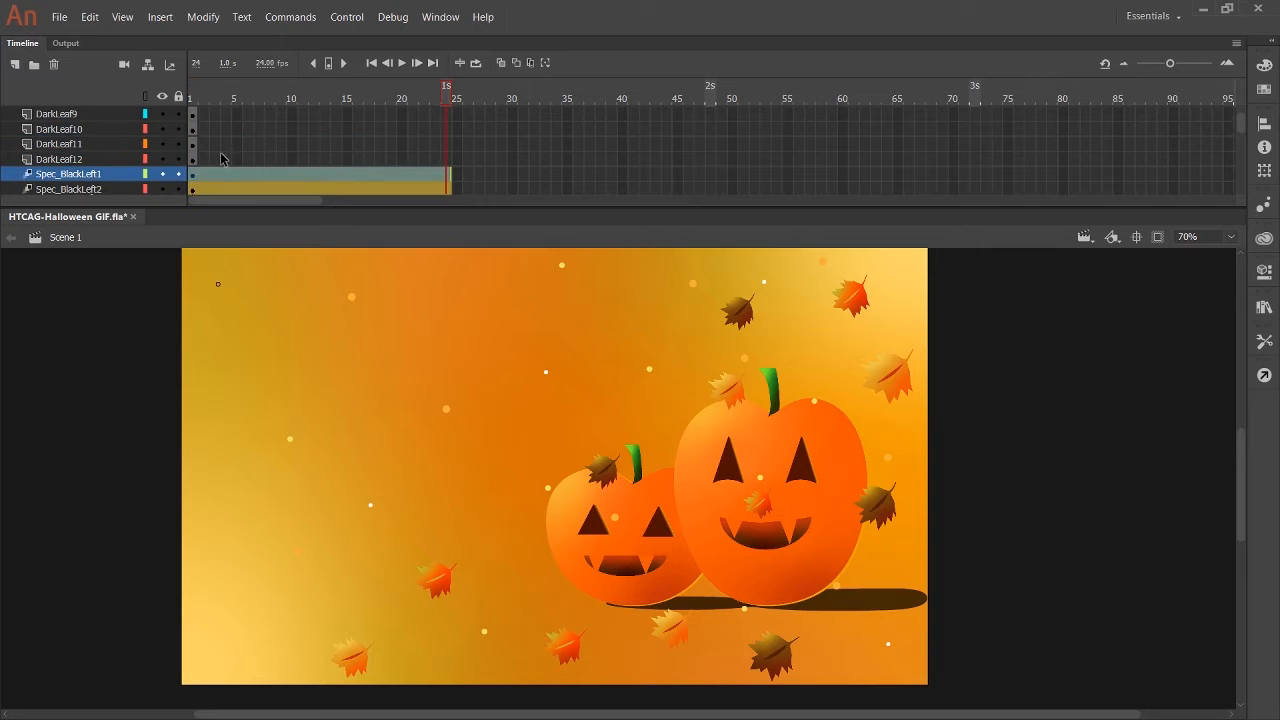
left_click(193, 160)
key("shift+m")
scroll(194, 140, "up", 4)
left_click(193, 160)
Add motion tweens to the layers DarkLeaf6 through DarkLeaf1, starting at frame 1, and save the document.
key("shift+m")
left_click(193, 145)
key("shift+m")
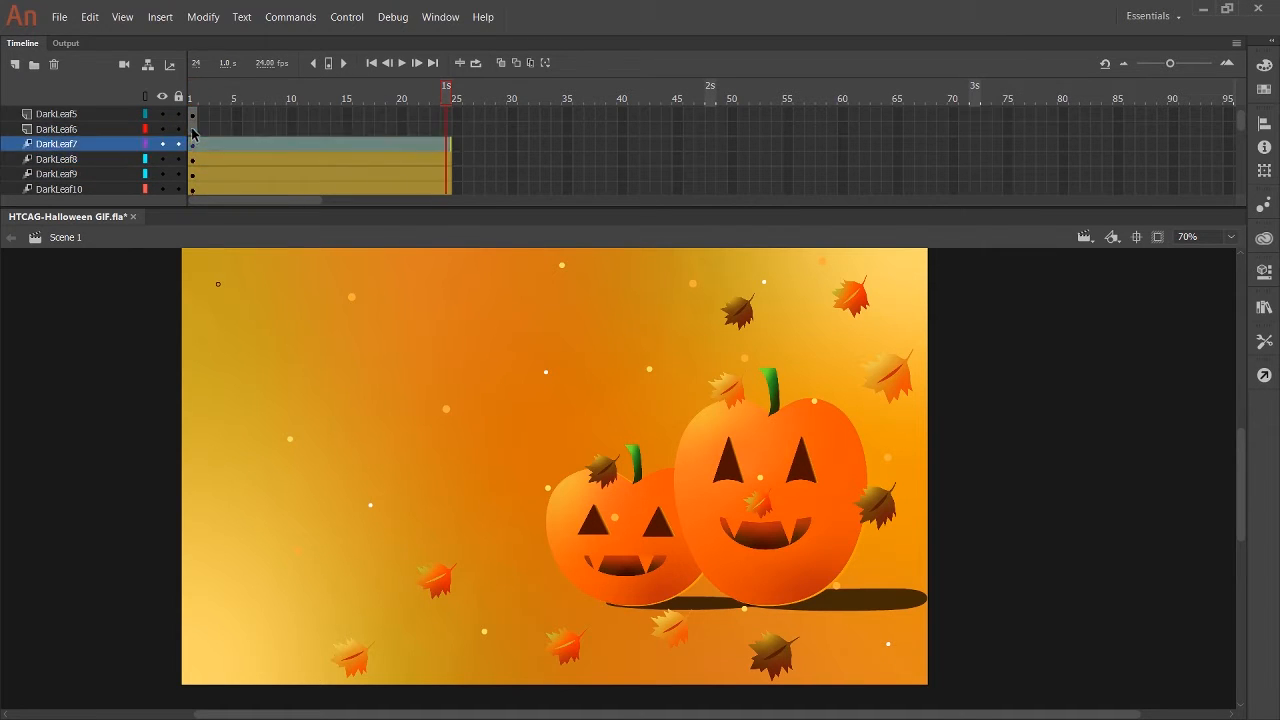
left_click(193, 130)
key("shift+m")
key("shift+m")
left_click(193, 144)
key("shift+m")
left_click(193, 129)
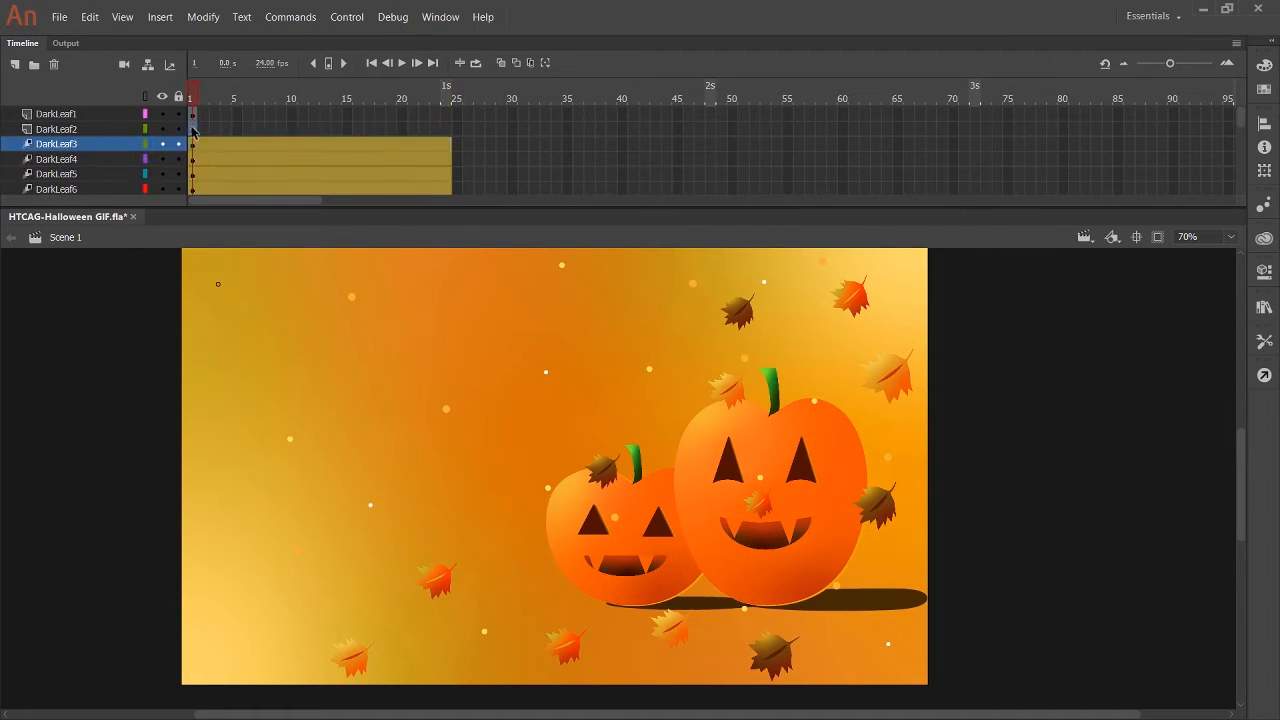
key("shift+m")
left_click(193, 114)
key("shift+m")
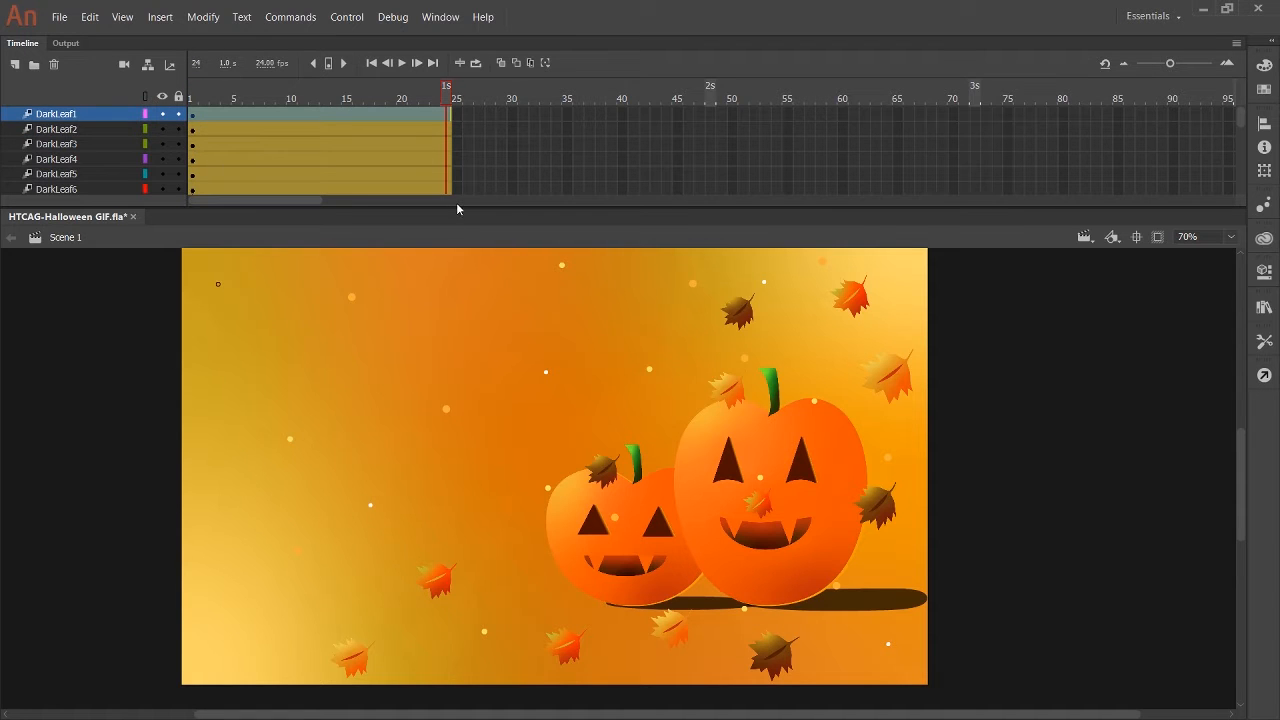
key("ctrl+s")
Move the DarkBackground layer's starting keyframe from frame 1 to frame 72.
scroll(210, 150, "down", 5)
scroll(217, 163, "down", 5)
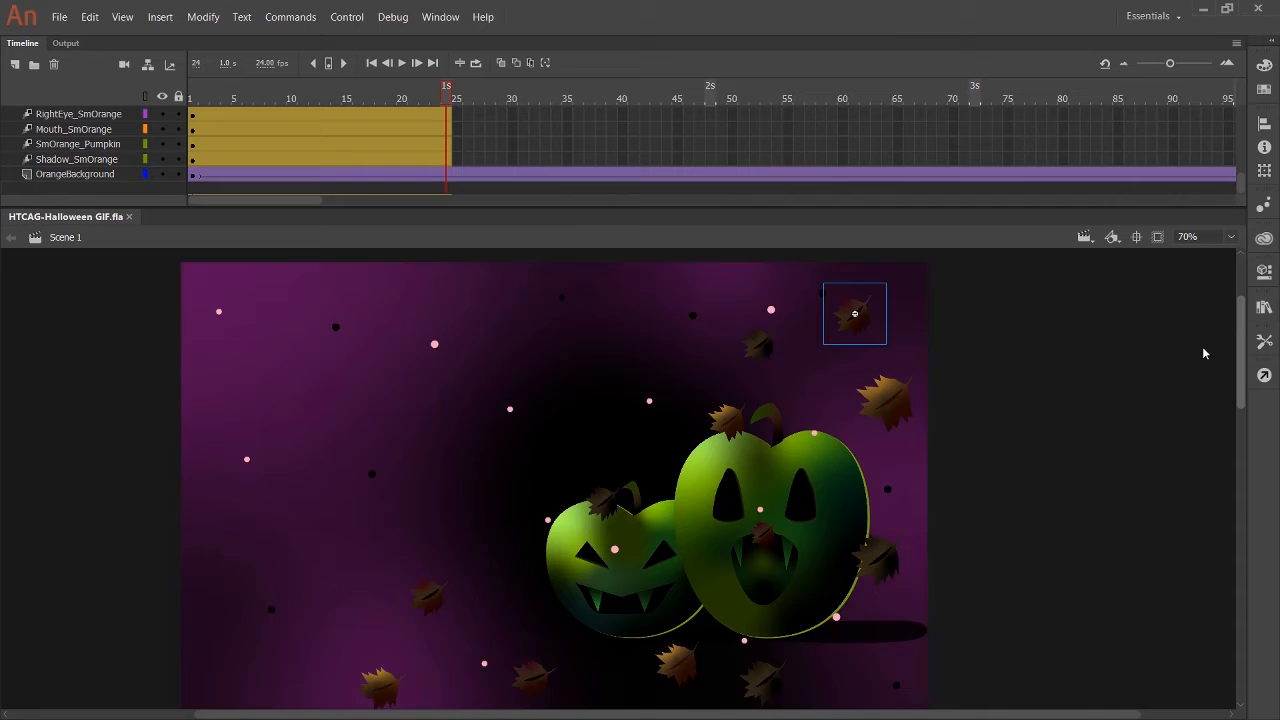
scroll(1206, 360, "down", 2)
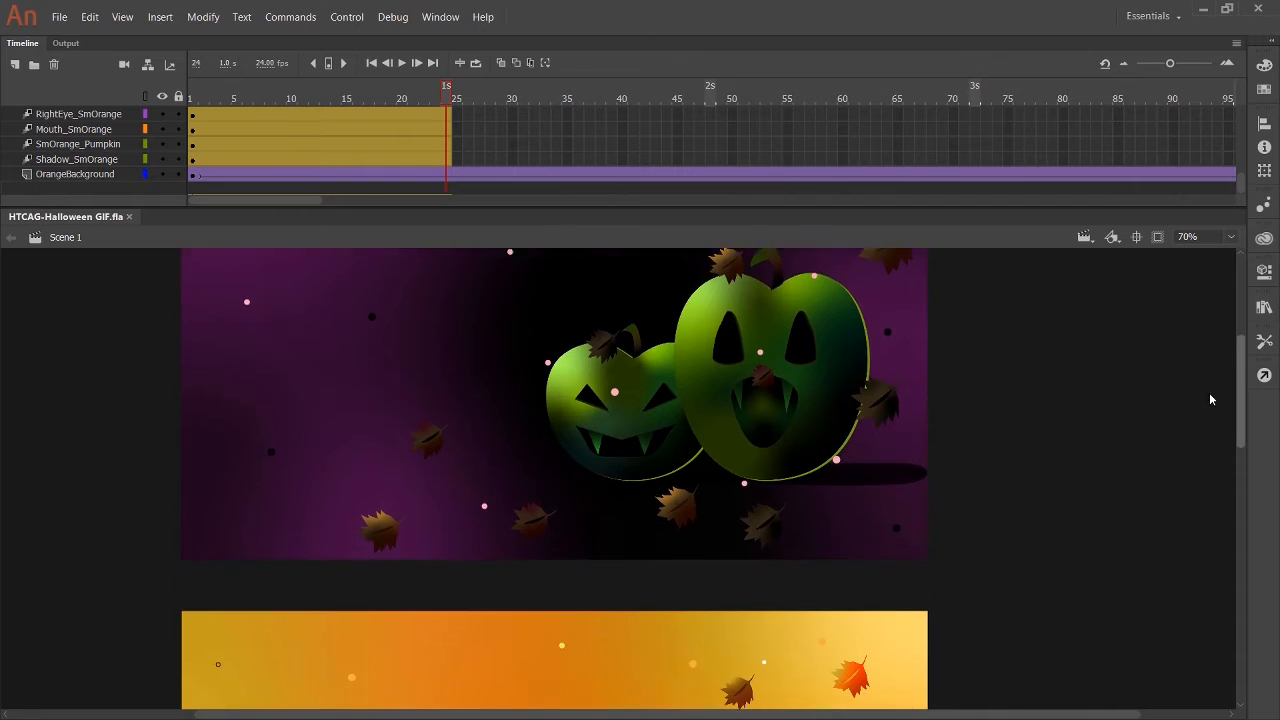
scroll(1218, 372, "up", 4)
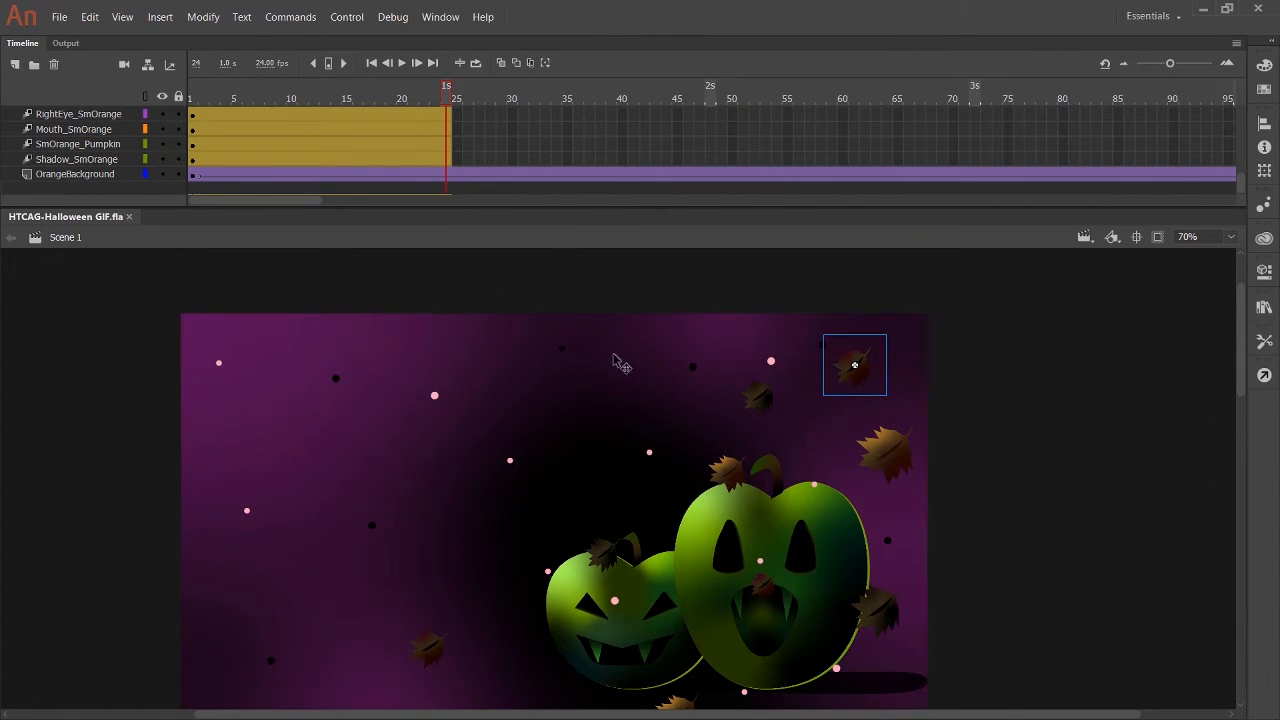
scroll(418, 150, "up", 2)
scroll(418, 150, "up", 5)
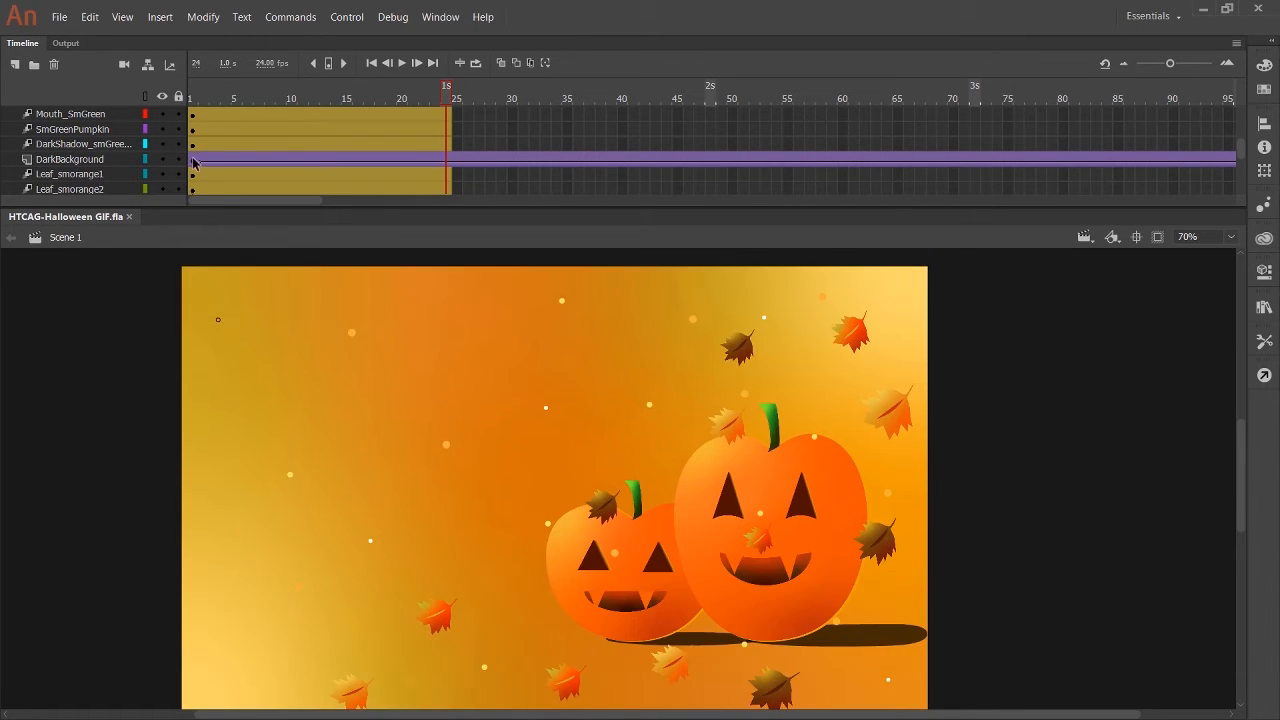
left_click_drag(956, 162, 975, 162)
End the OrangeBackground artwork with a keyframe at frame 71 and a blank keyframe at frame 72.
scroll(551, 190, "down", 1)
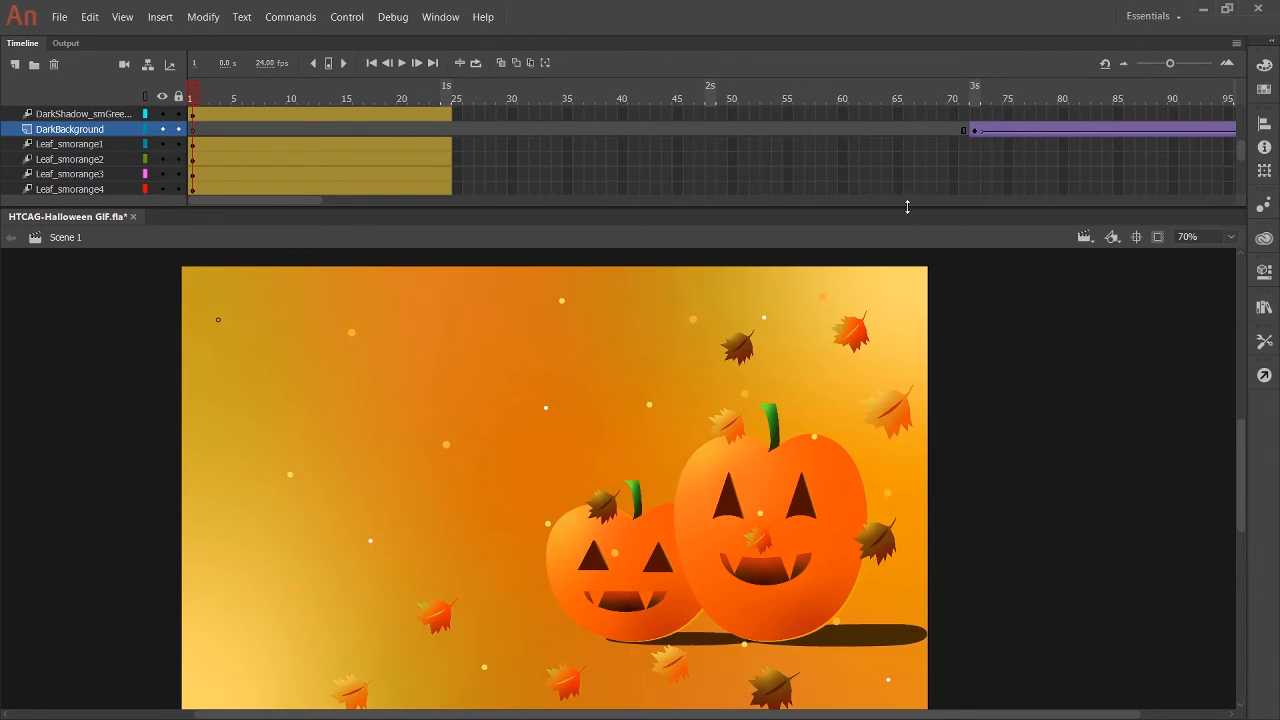
scroll(969, 178, "down", 5)
left_click(975, 175)
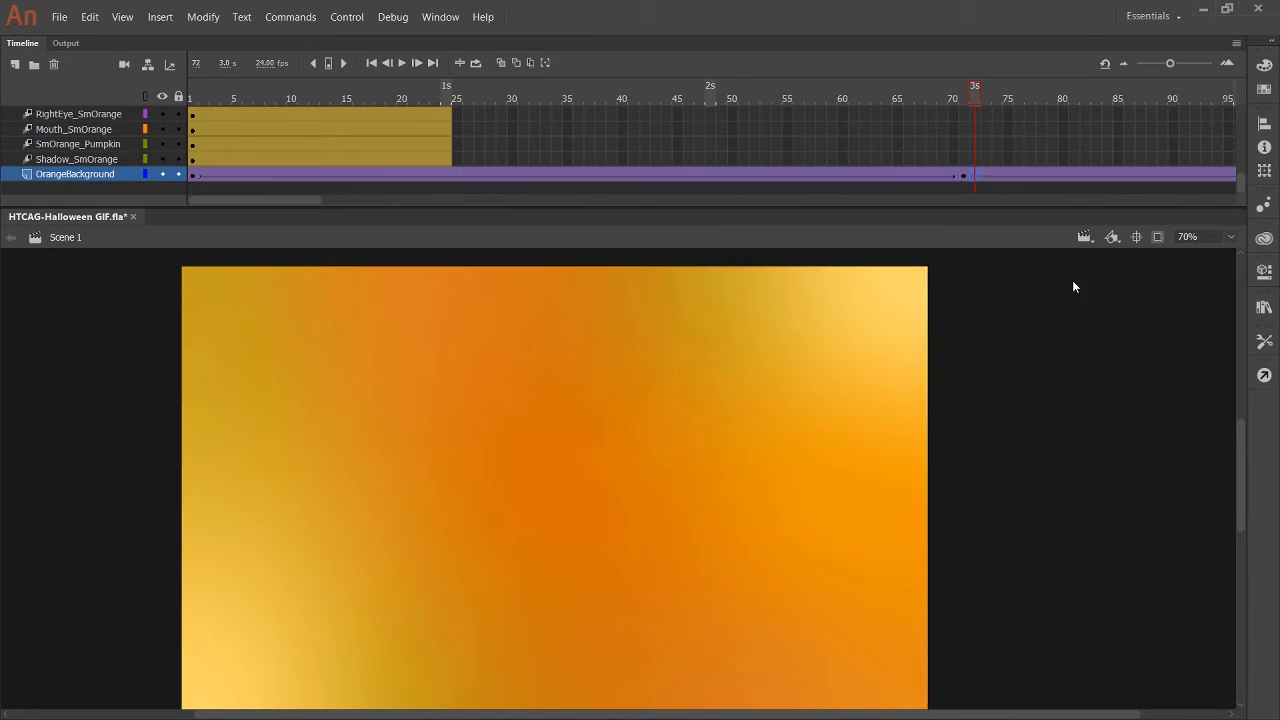
left_click_drag(975, 175, 986, 177)
left_click_drag(294, 201, 390, 214)
key("ctrl+z")
key("ctrl+z")
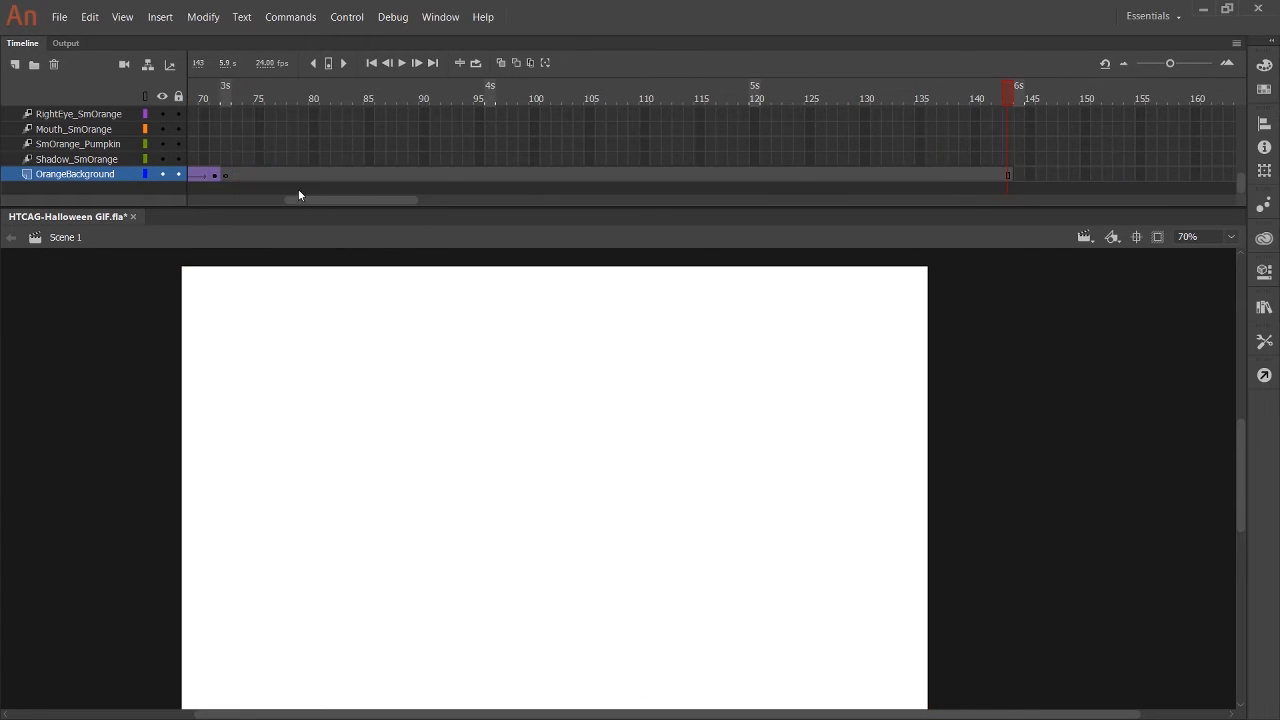
left_click_drag(299, 200, 201, 198)
left_click_drag(201, 98, 943, 98)
Move the DarkBackground artwork straight down onto the stage at frame 72 so it covers the whole stage.
scroll(968, 162, "up", 3)
left_click_drag(970, 163, 966, 167)
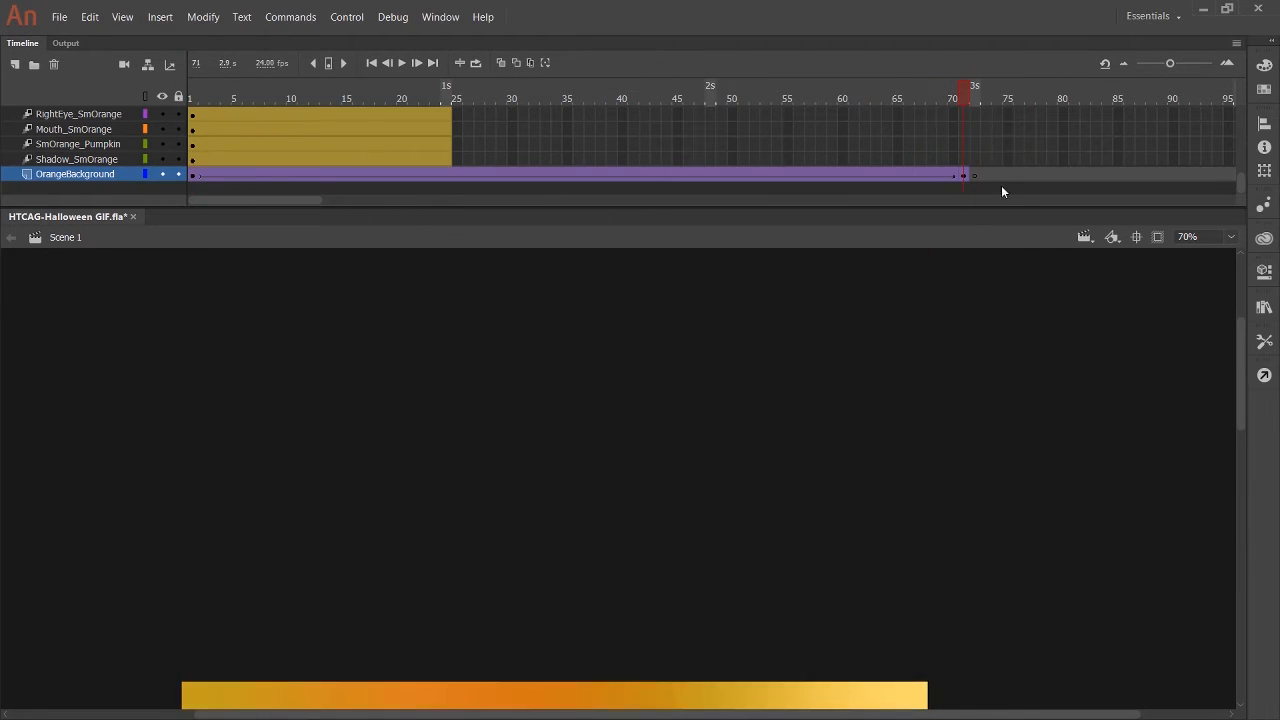
scroll(1001, 184, "up", 6)
left_click(974, 101)
left_click(500, 520)
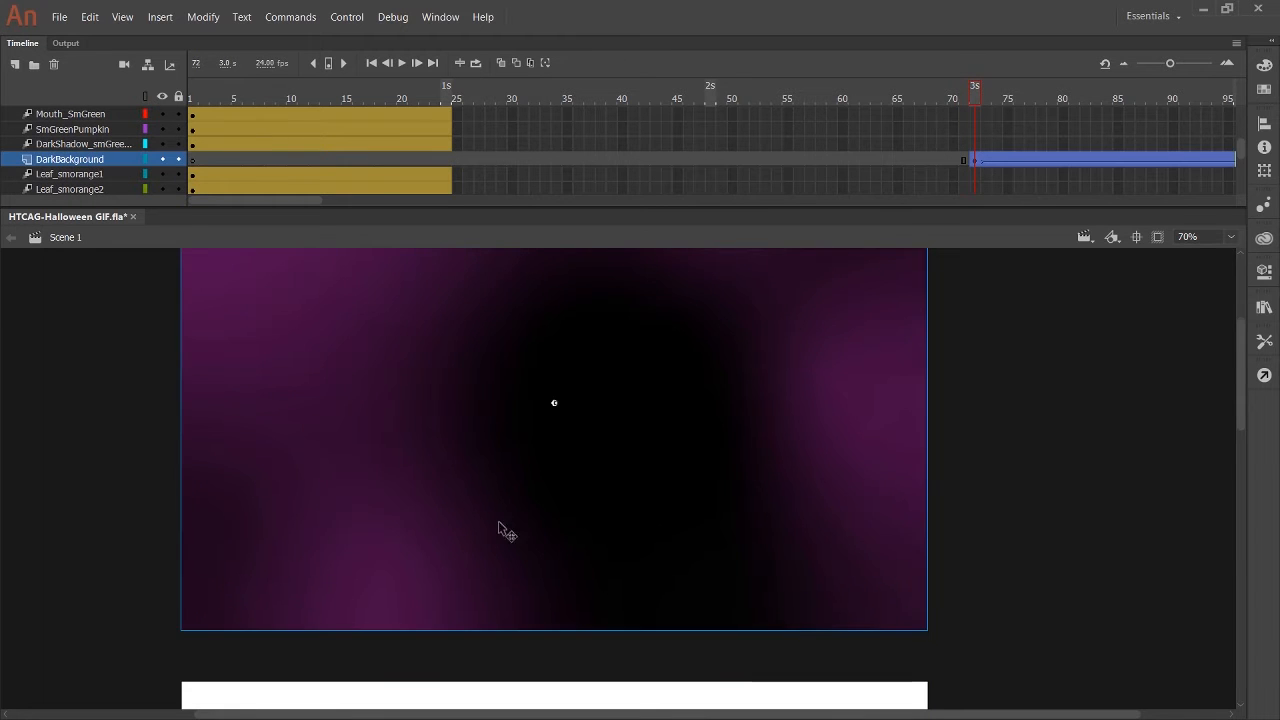
scroll(590, 430, "down", 1)
left_click_drag(645, 366, 672, 567)
scroll(672, 546, "down", 3)
left_click_drag(717, 280, 718, 555)
scroll(722, 545, "up", 3)
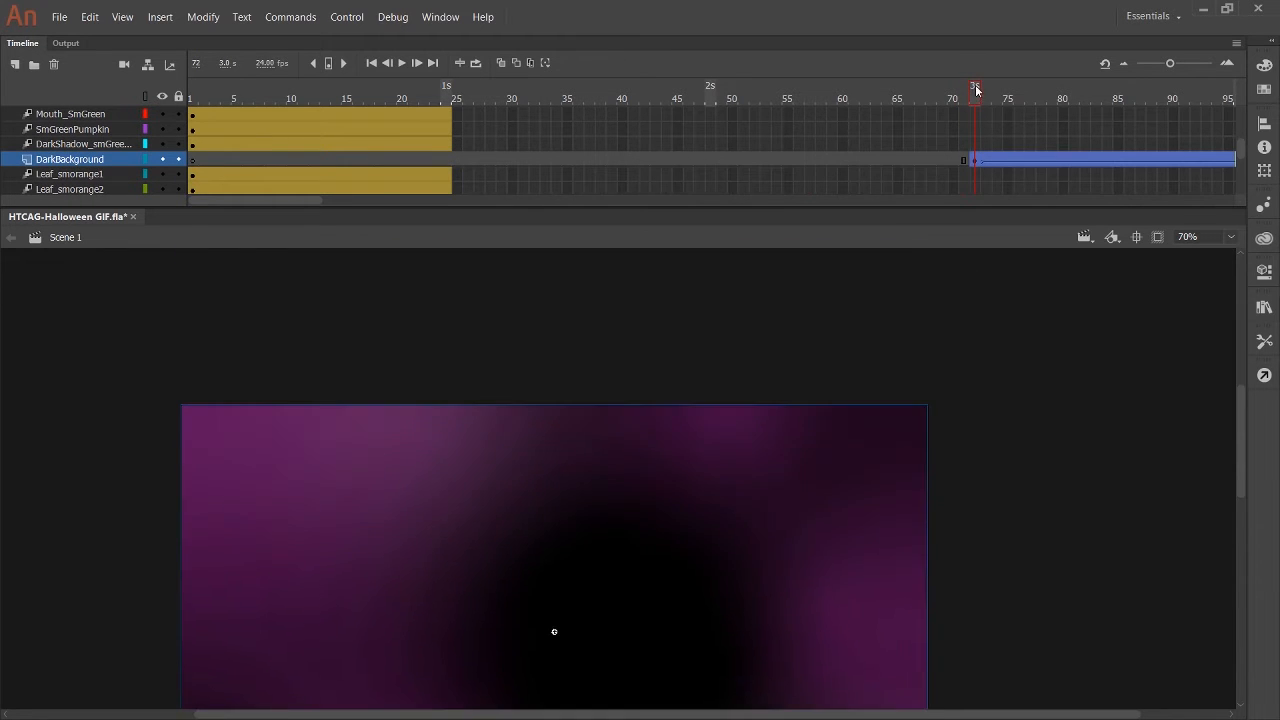
Place the DarkBackground artwork over the stage at its final keyframe as well, and play back the background switch.
left_click_drag(976, 90, 1228, 157)
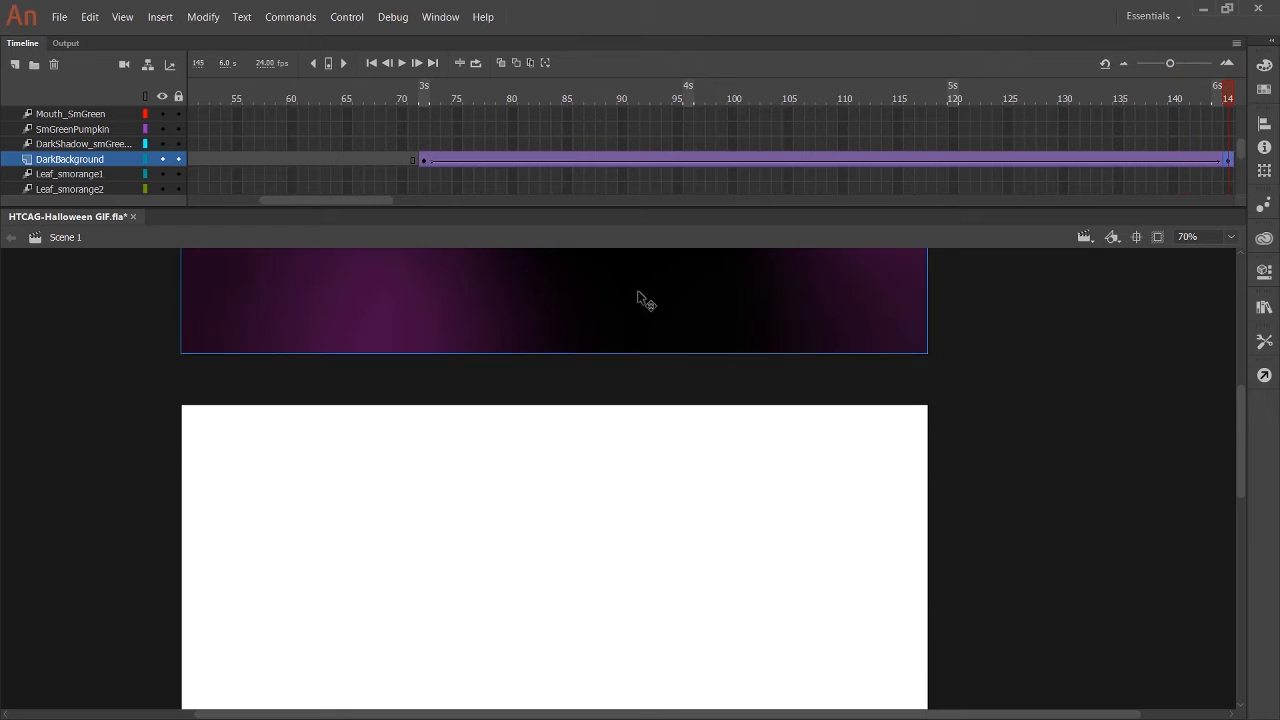
left_click_drag(637, 294, 701, 516)
left_click_drag(446, 96, 300, 96)
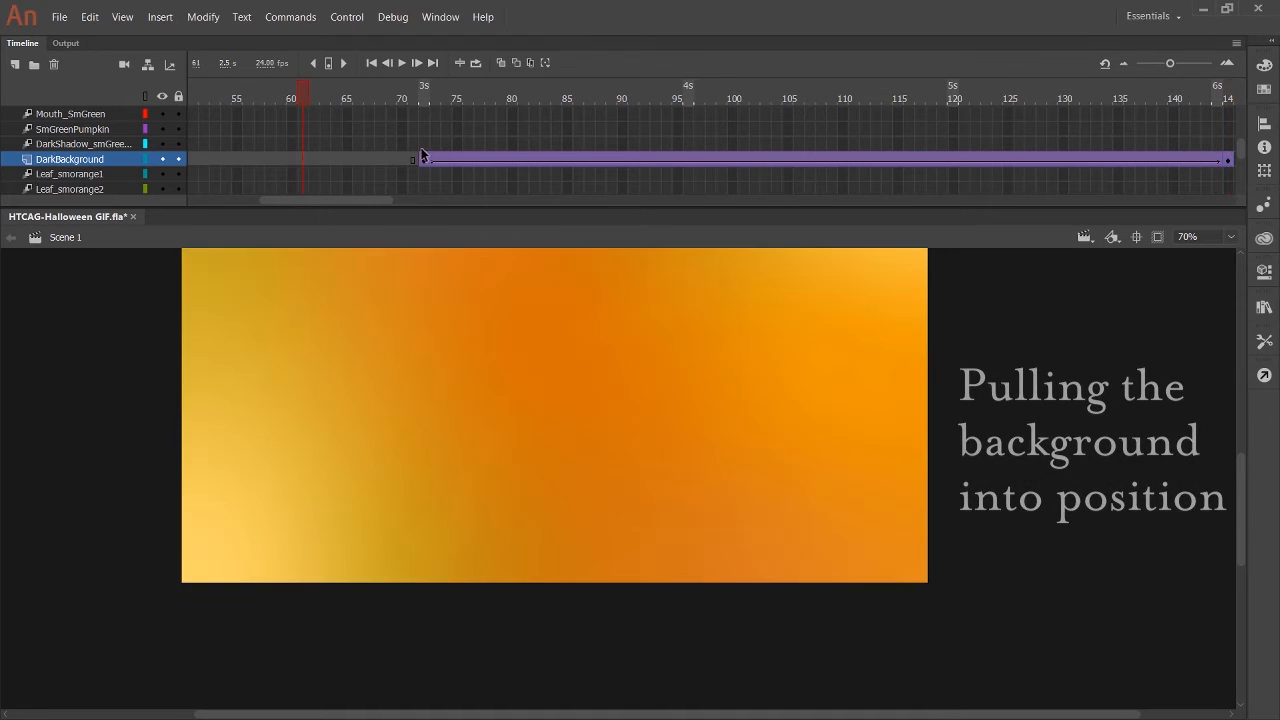
left_click(401, 62)
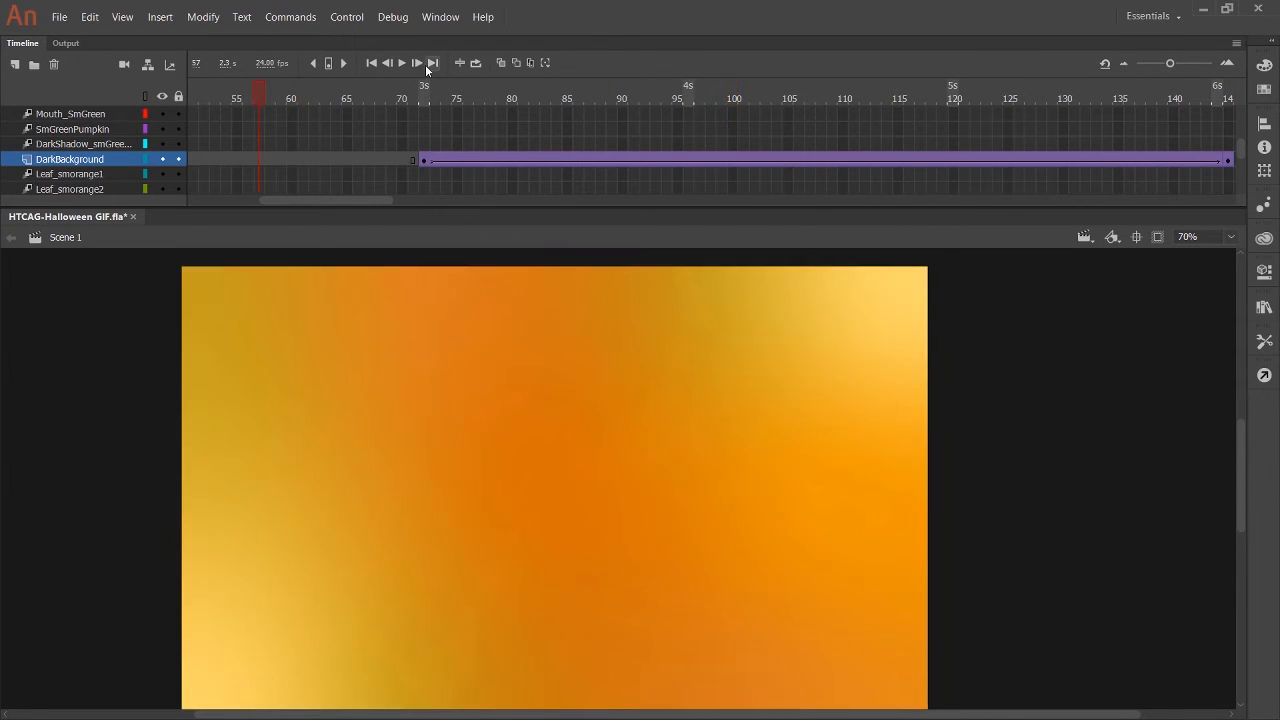
left_click(401, 62)
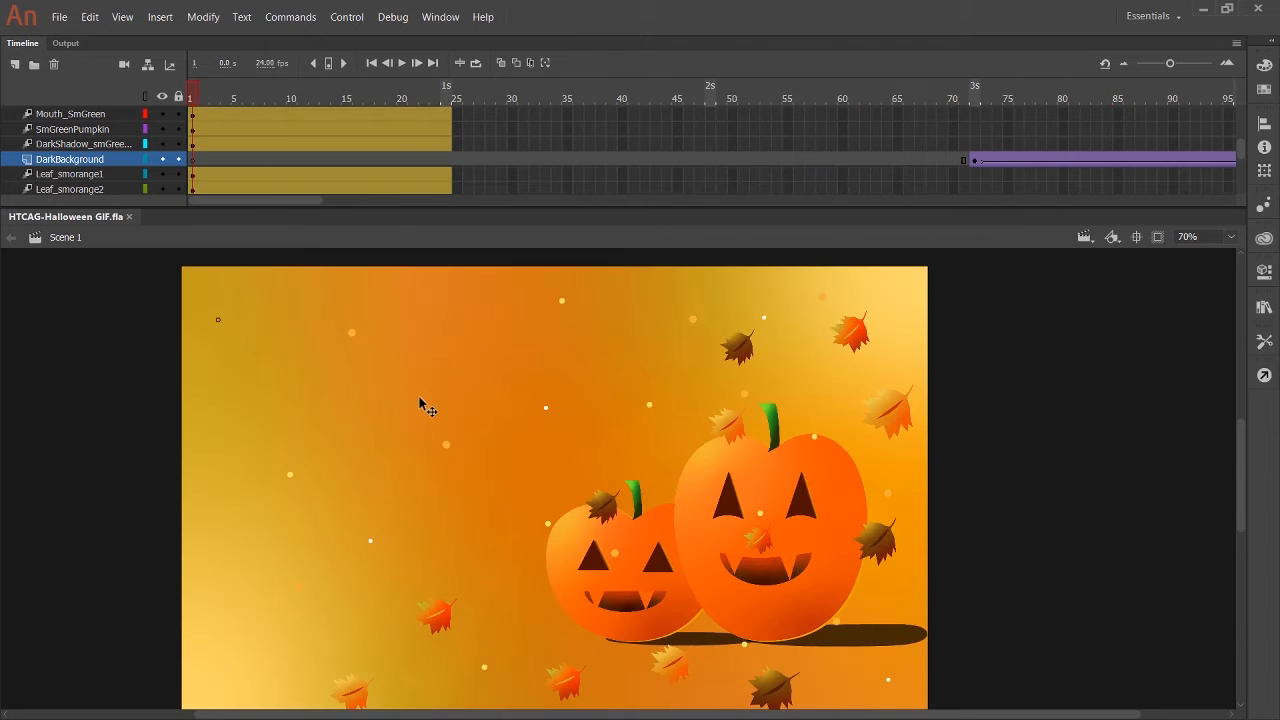
Move the tweens of the small green pumpkin's shadow and the SmGreenPumpkin layer so they start at frame 72.
scroll(320, 190, "up", 1)
left_click(192, 174)
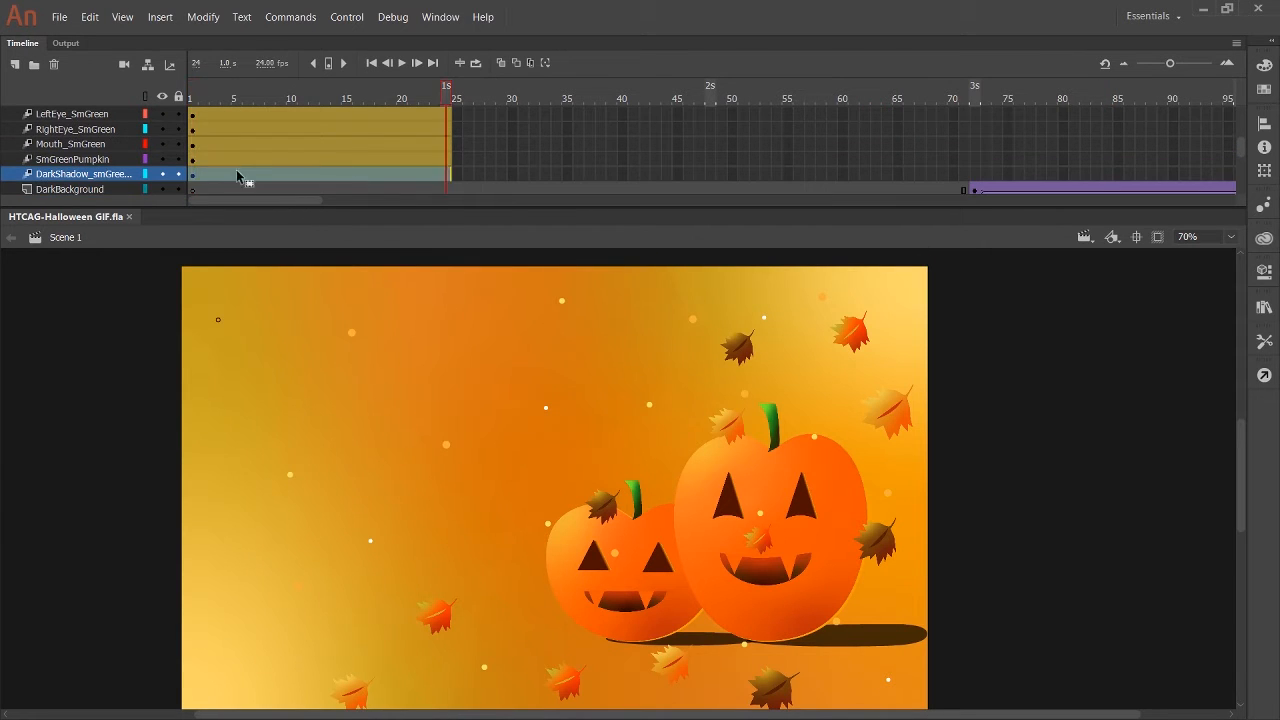
left_click_drag(237, 172, 1014, 133)
scroll(929, 444, "down", 3)
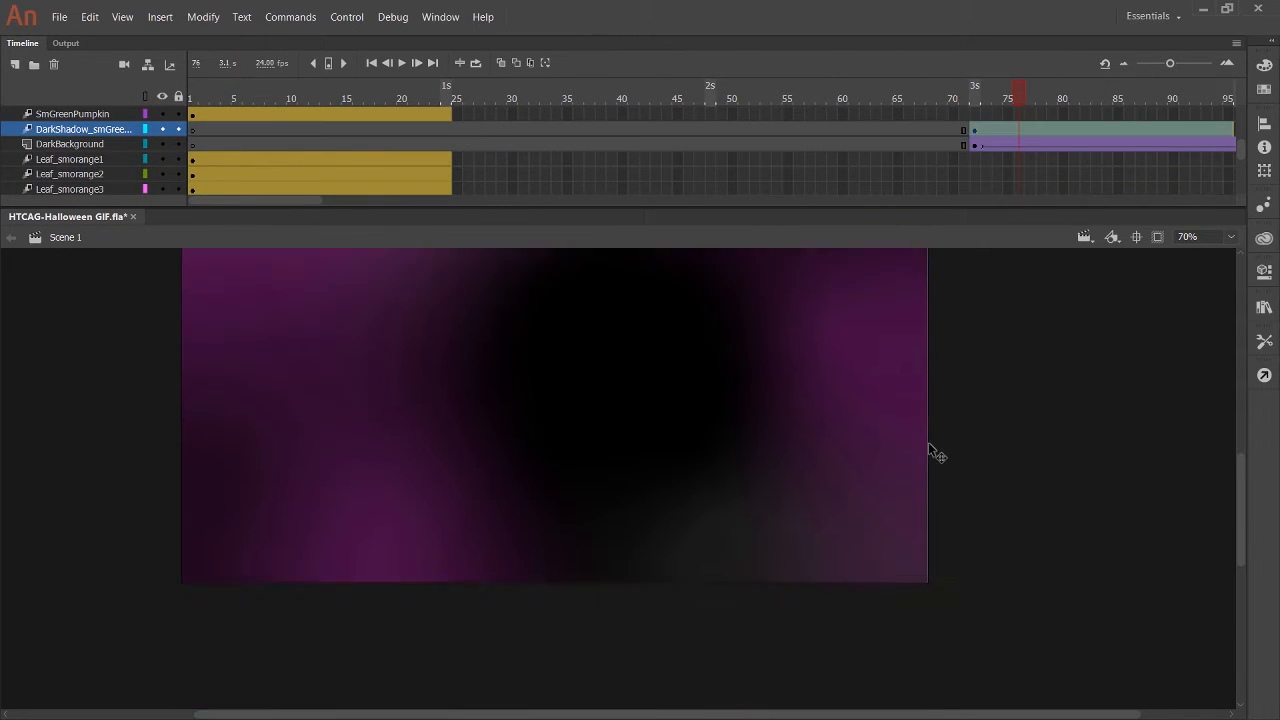
scroll(929, 454, "up", 3)
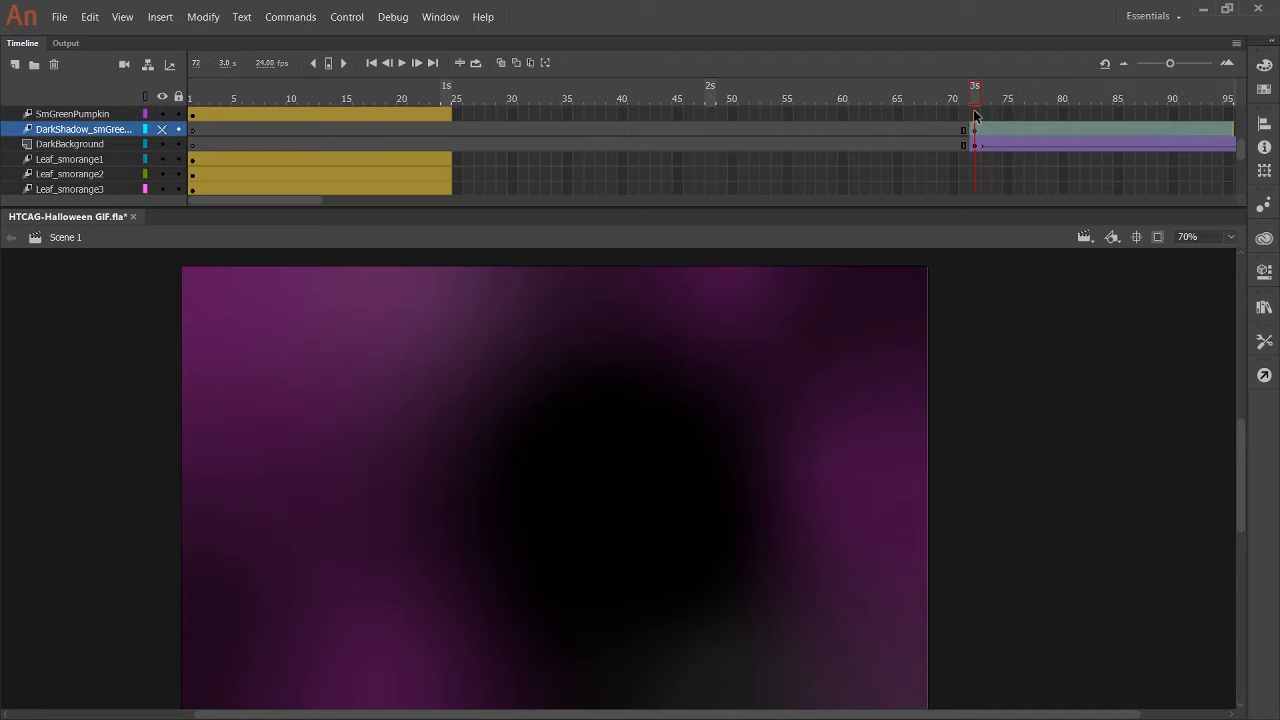
scroll(459, 165, "up", 2)
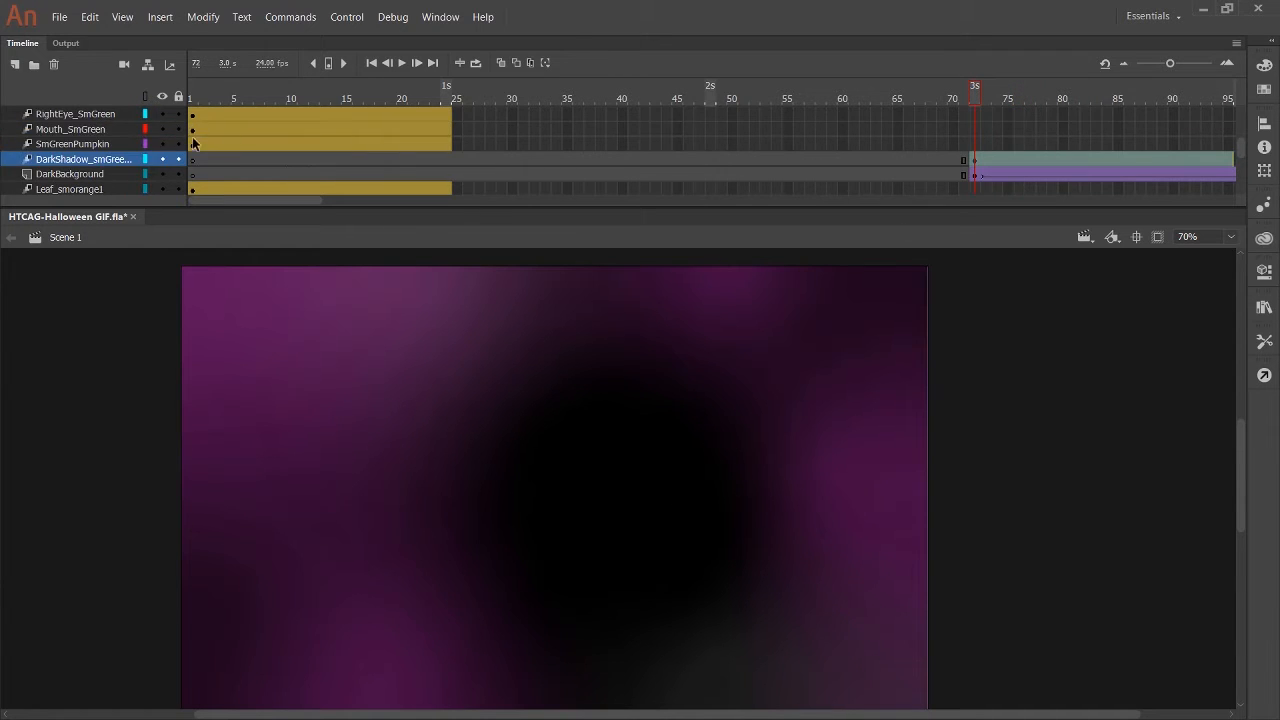
left_click_drag(258, 143, 1040, 147)
mouse_move(976, 100)
left_mouse_down()
mouse_move(958, 108)
mouse_move(974, 108)
left_mouse_up()
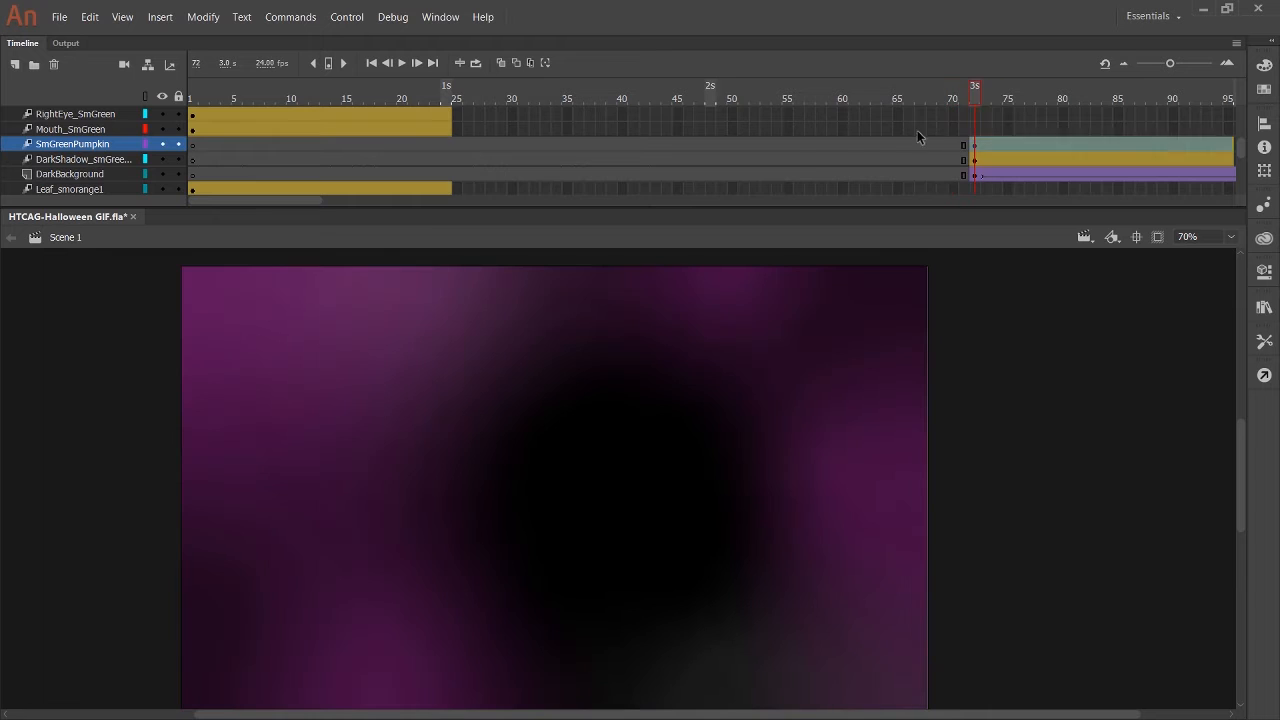
Move the Mouth_SmGreen and RightEye_SmGreen tweens so they start at frame 72.
scroll(870, 138, "down", 5)
scroll(864, 143, "down", 5)
scroll(863, 145, "up", 1)
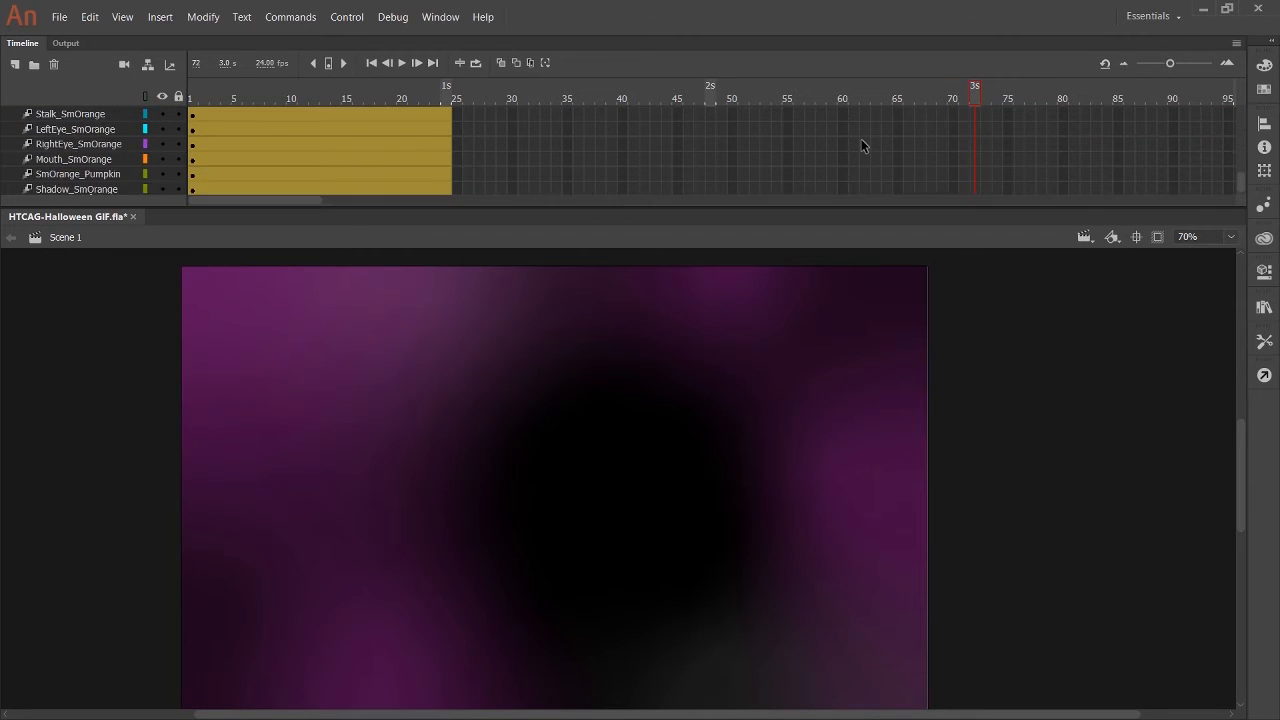
scroll(863, 145, "down", 1)
scroll(921, 142, "up", 8)
scroll(387, 127, "up", 3)
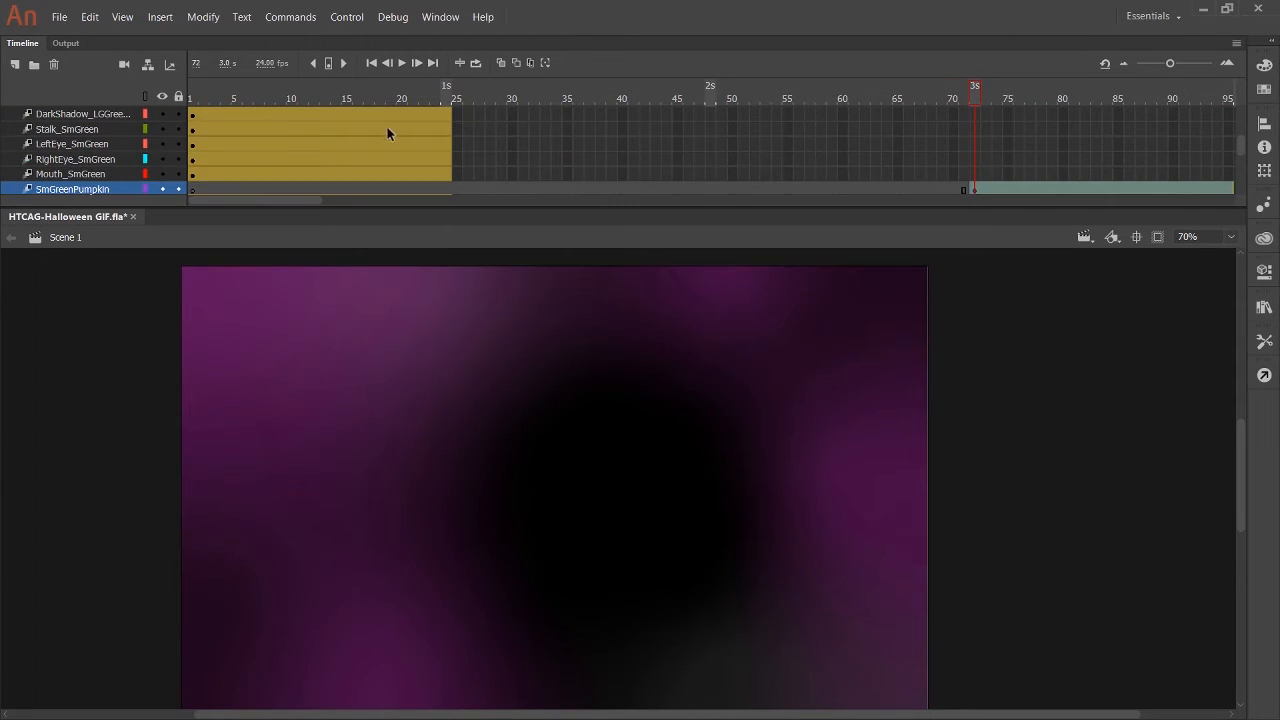
left_click(196, 175)
left_click_drag(435, 178, 1177, 175)
left_click(205, 159)
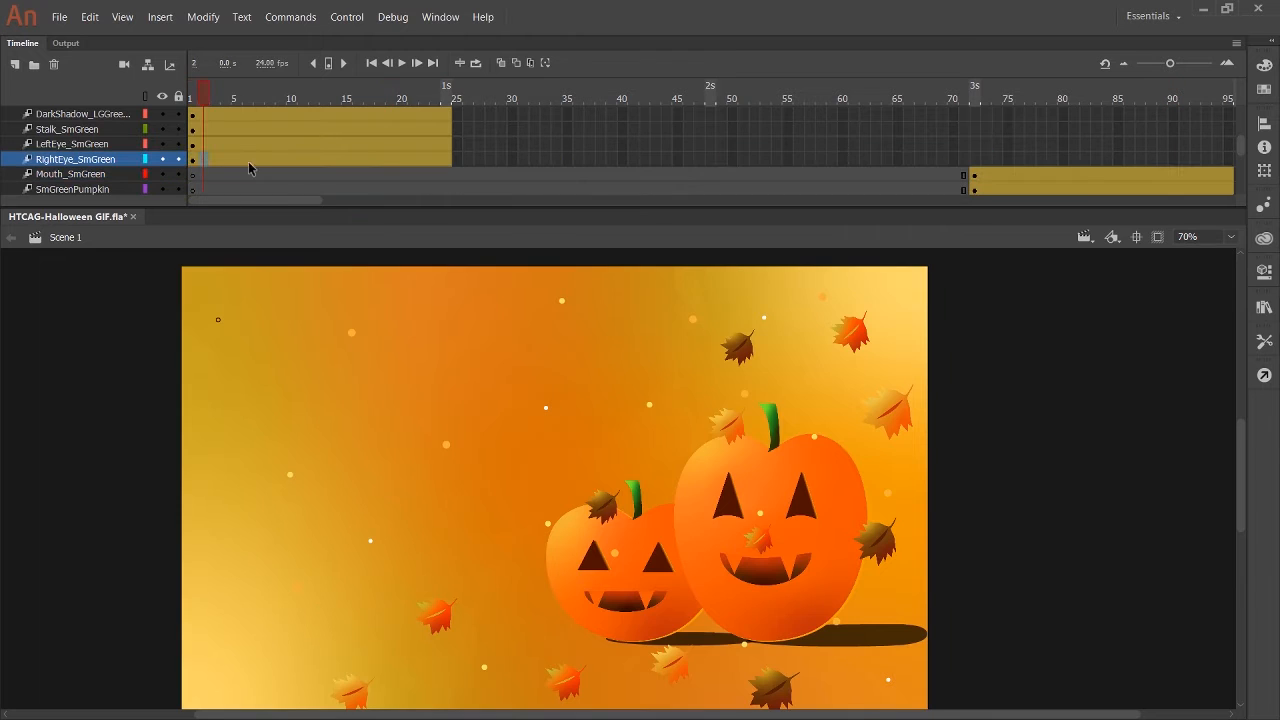
left_click_drag(307, 165, 1085, 165)
Show the rulers and add vertical and horizontal guides that mark the positions of the orange pumpkins.
scroll(1041, 373, "up", 6)
scroll(1041, 373, "down", 4)
left_click(1033, 98)
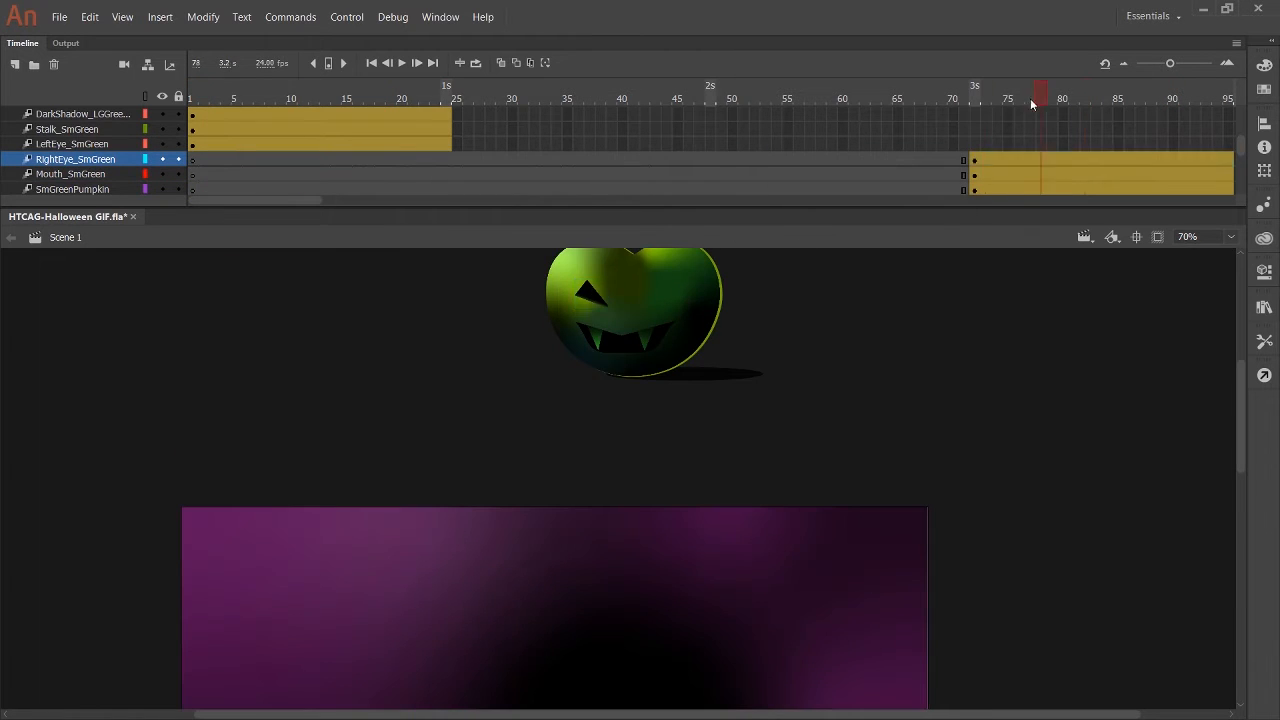
left_click(1052, 189)
scroll(706, 199, "right", 5)
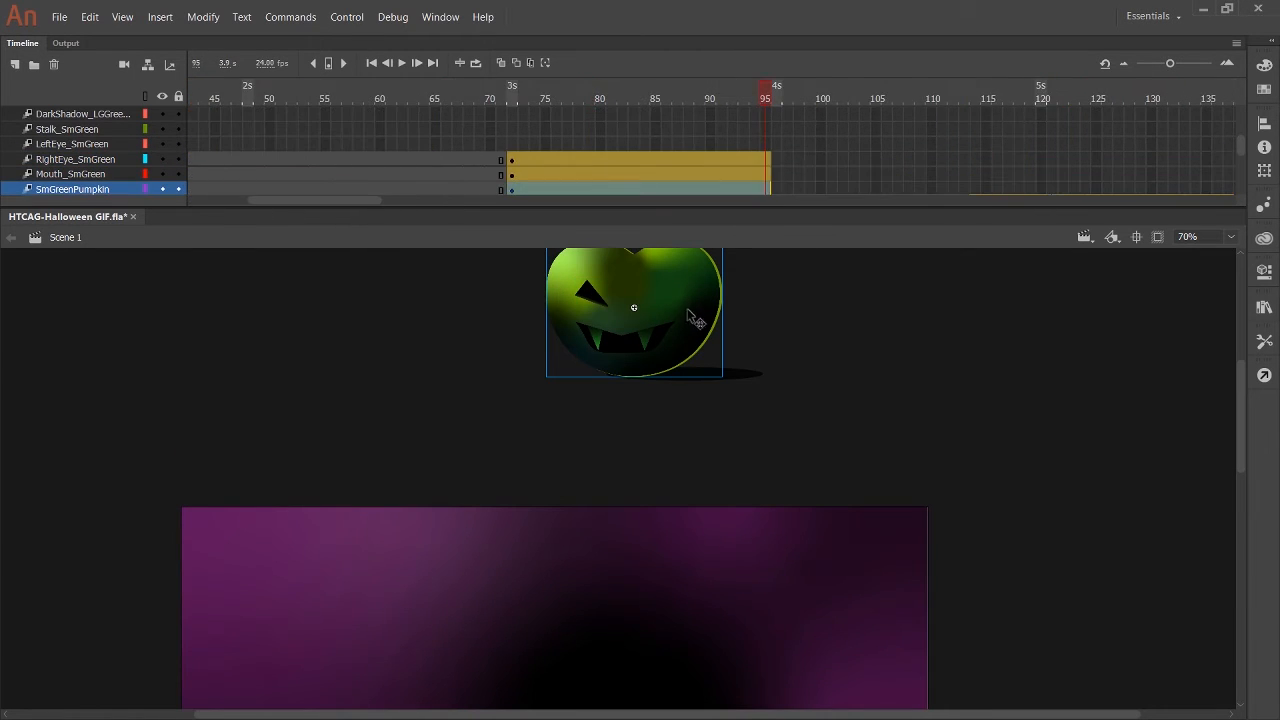
scroll(767, 334, "down", 4)
scroll(767, 334, "up", 4)
scroll(749, 329, "down", 4)
scroll(197, 189, "left", 5)
scroll(396, 121, "up", 5)
left_click(401, 98)
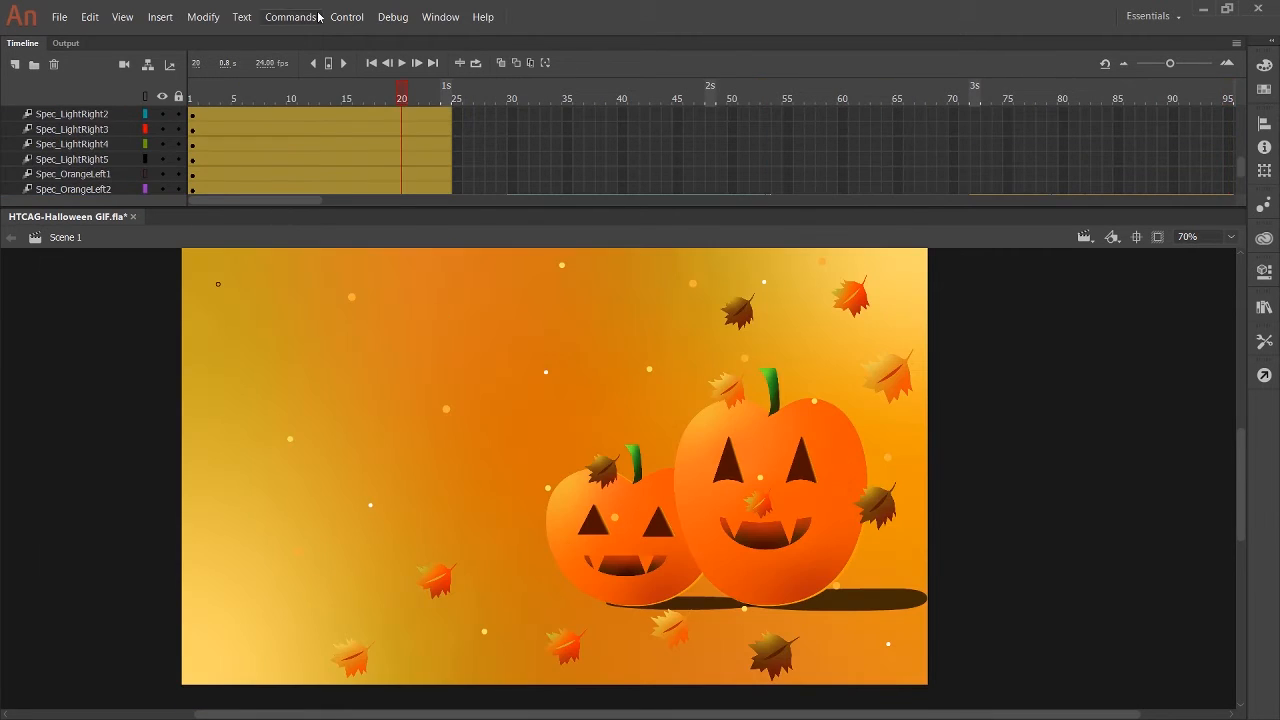
key("ctrl+alt+shift+r")
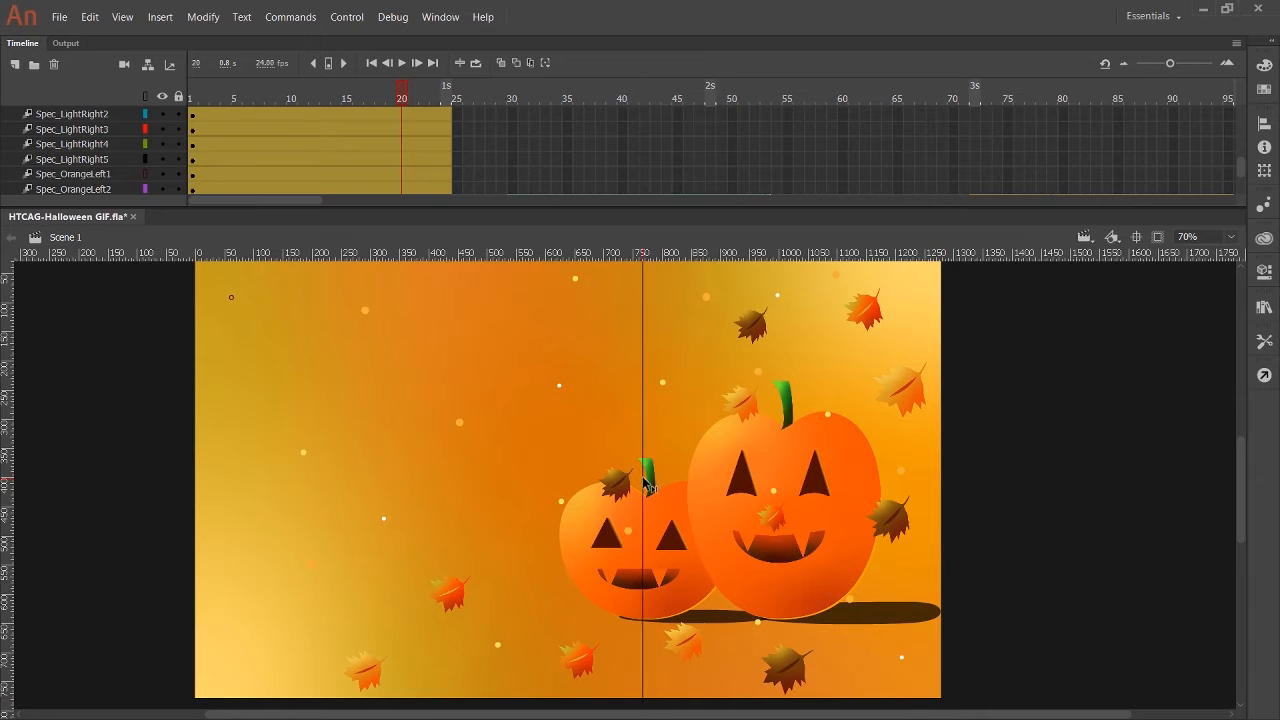
Move the SmGreenPumpkin artwork down onto the stage at frame 72, lining it up with the guides.
left_click_drag(650, 305, 664, 549)
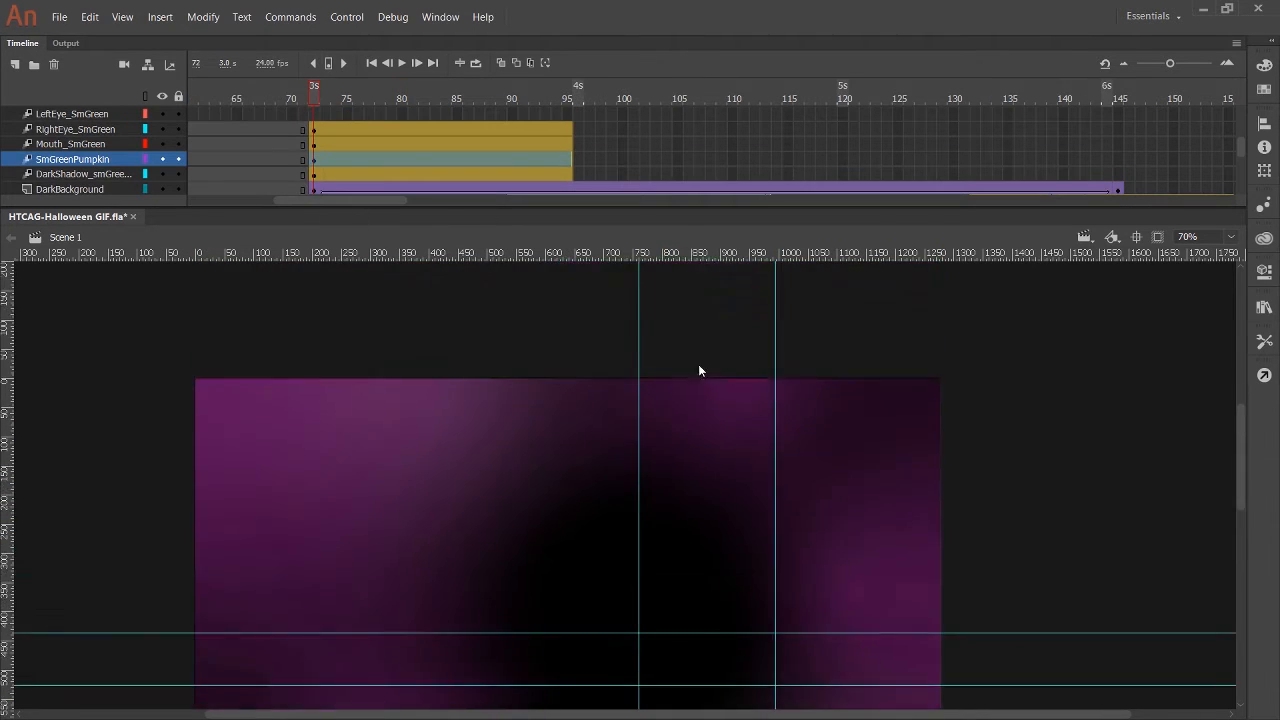
left_click_drag(698, 364, 706, 550)
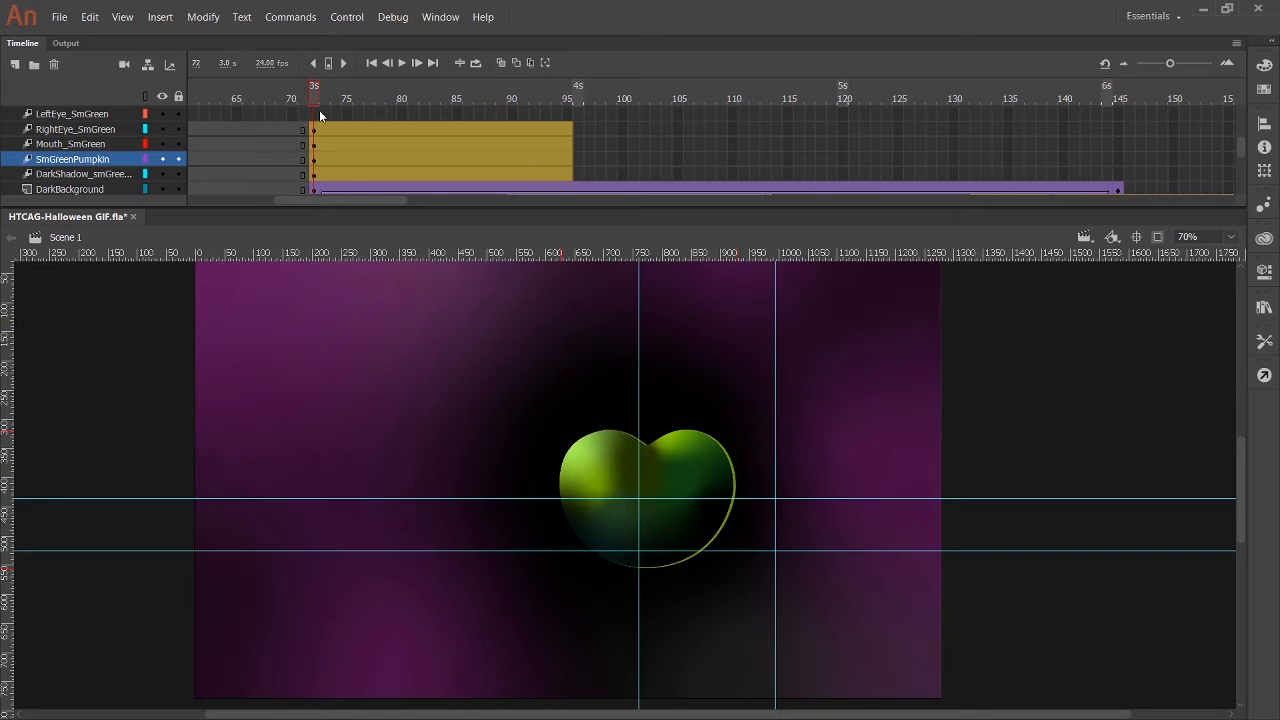
left_click_drag(316, 98, 325, 147)
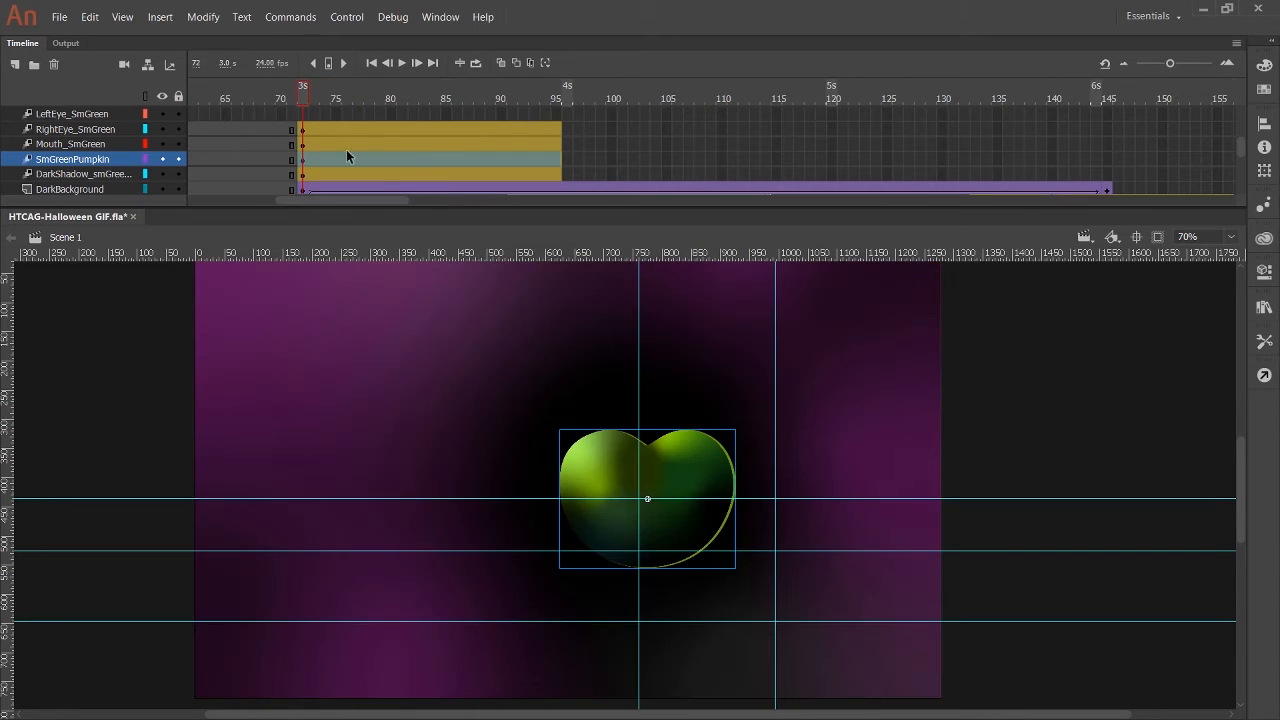
left_click_drag(675, 536, 670, 584)
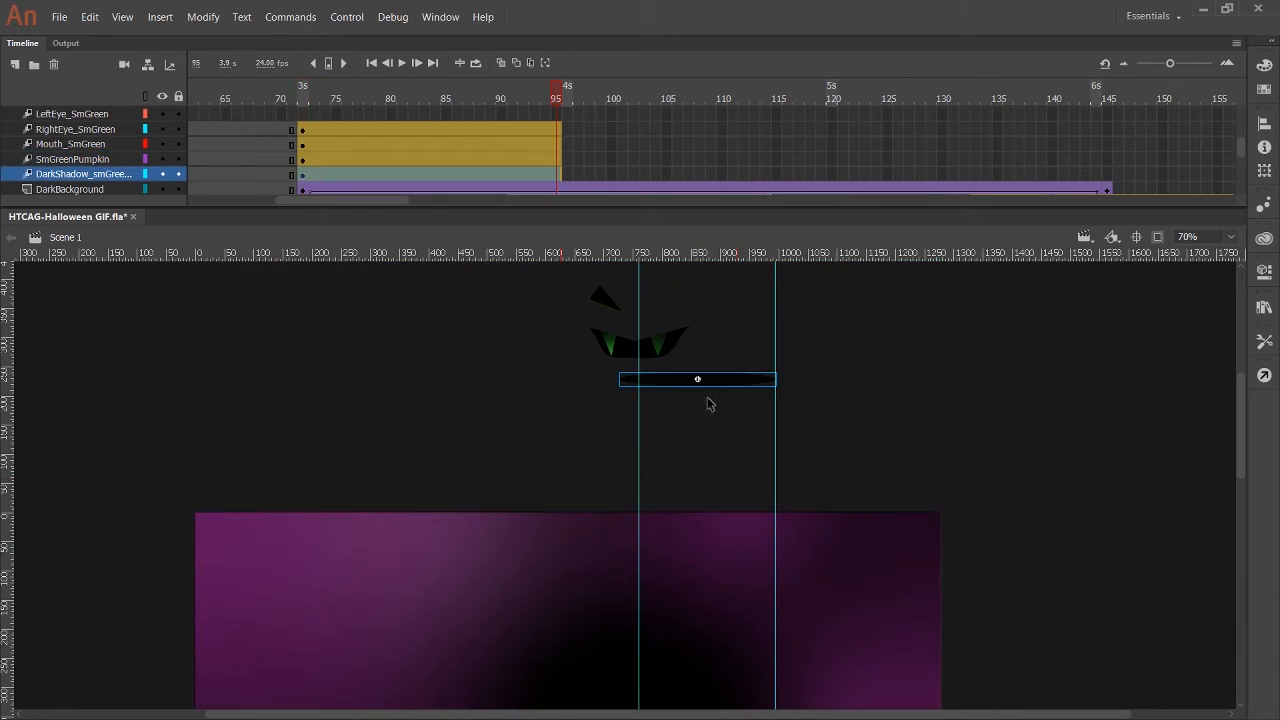
Move the small green pumpkin's shadow down onto the stage, directly beneath the pumpkin on the lowest guide.
left_click_drag(709, 402, 737, 640)
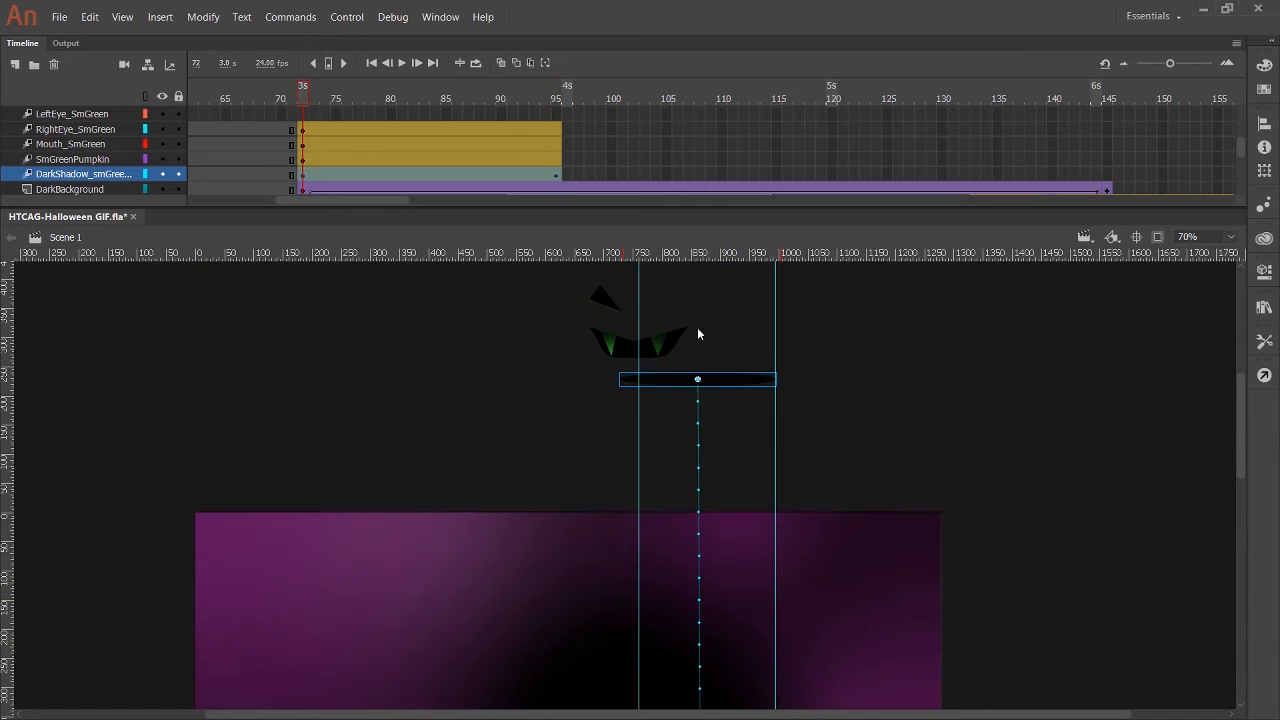
left_click_drag(697, 377, 706, 597)
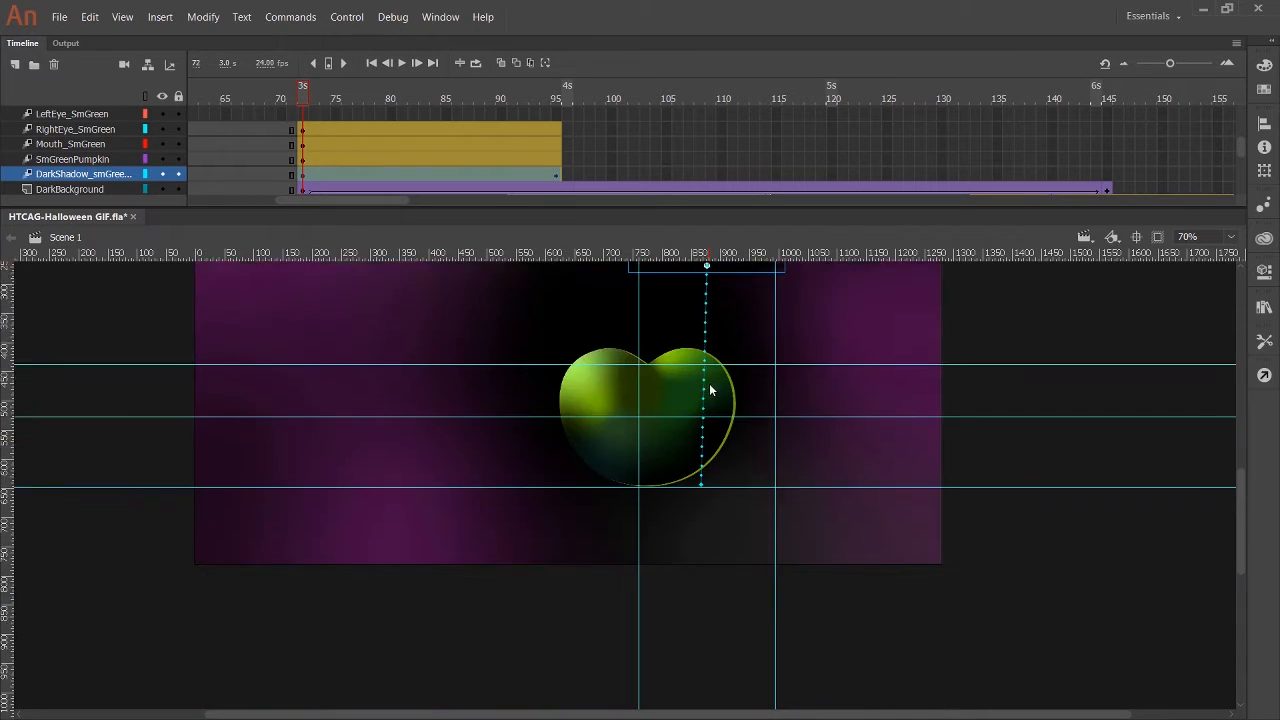
scroll(709, 388, "up", 3)
left_click_drag(708, 399, 703, 541)
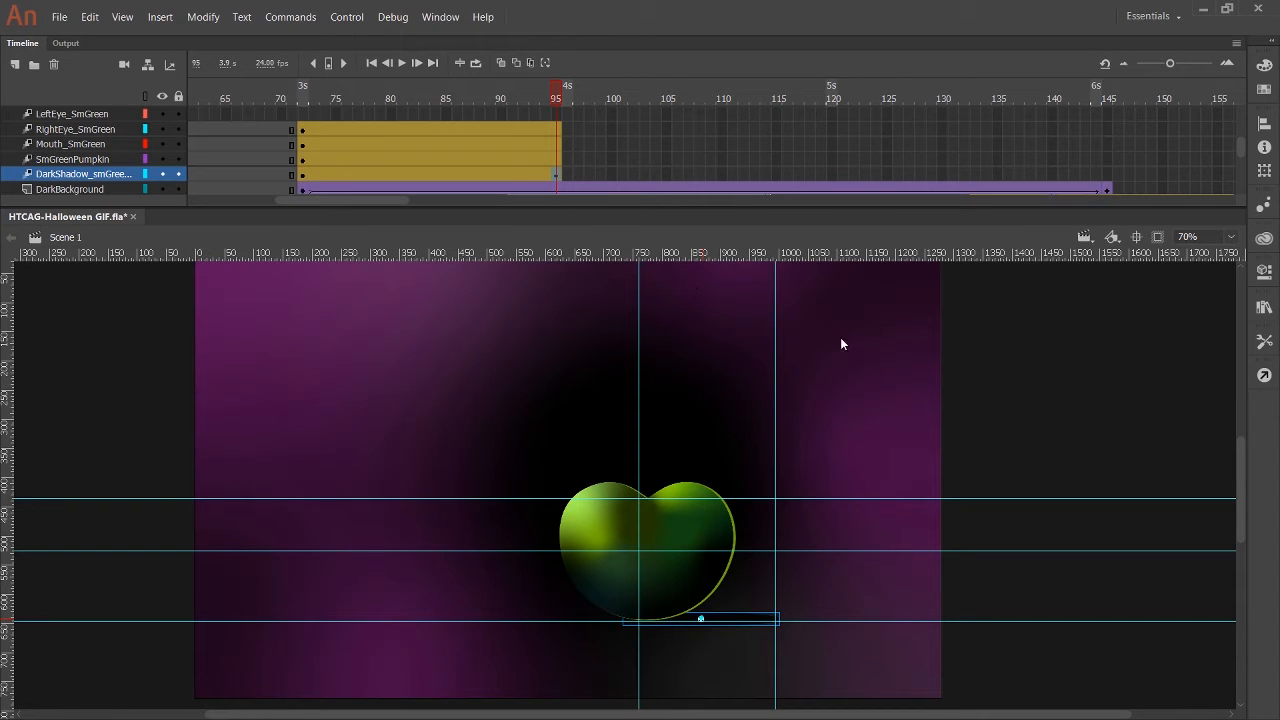
Move the Mouth_SmGreen artwork down onto the face of the small green pumpkin.
left_click_drag(568, 100, 303, 99)
left_click(304, 159)
left_click(303, 145)
scroll(658, 396, "up", 4)
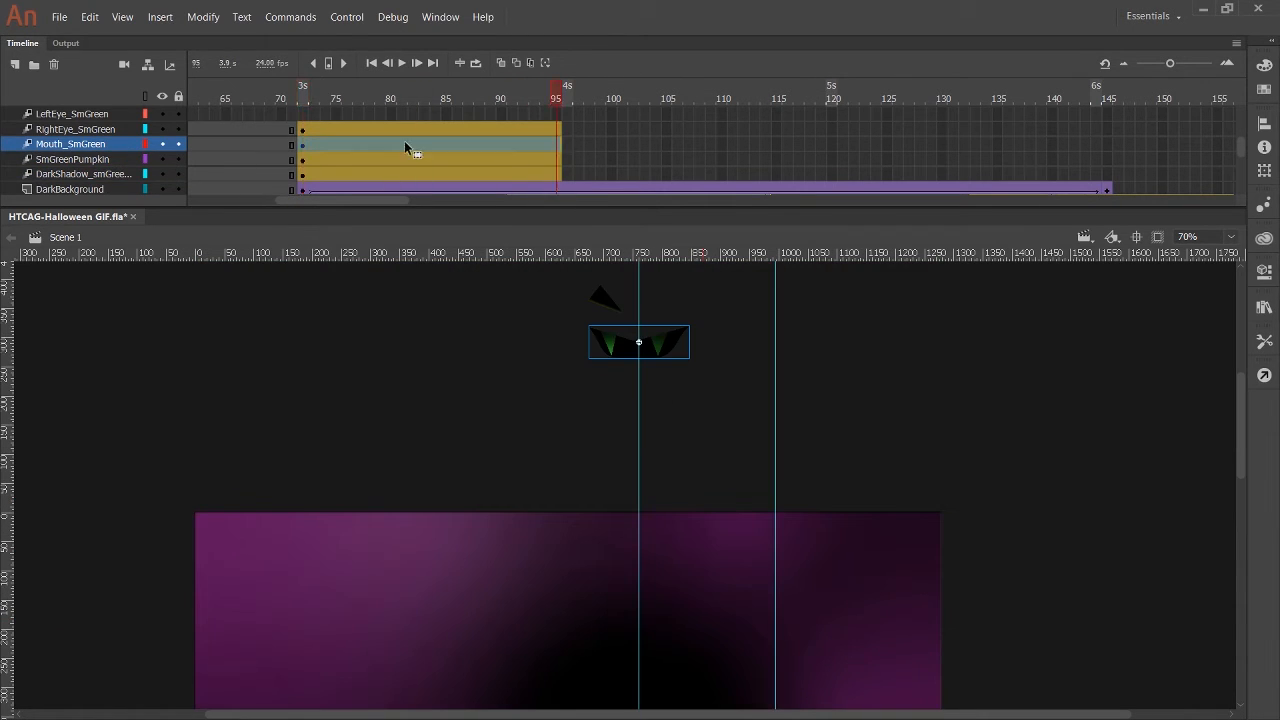
left_click_drag(655, 348, 656, 582)
scroll(656, 580, "down", 2)
left_click_drag(657, 311, 701, 572)
Move the RightEye_SmGreen artwork down onto the small green pumpkin, above its mouth.
scroll(700, 570, "up", 3)
left_click_drag(608, 434, 641, 682)
scroll(602, 655, "down", 2)
scroll(660, 520, "down", 2)
left_click(662, 592)
scroll(640, 460, "up", 1)
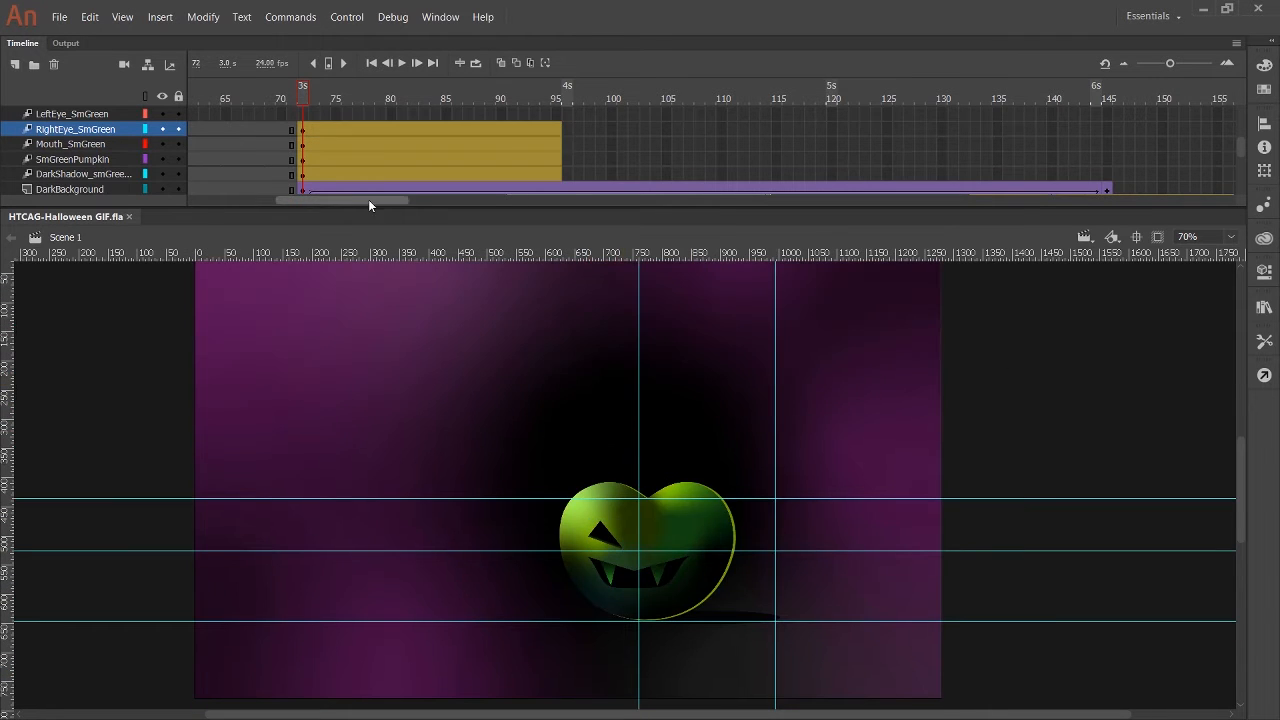
Move the LeftEye_SmGreen tween so it starts at frame 72, and save the document.
left_click_drag(368, 201, 1007, 176)
scroll(400, 340, "up", 1)
key("ctrl+s")
Move the LeftEye_SmGreen artwork at frame 72 onto the small green pumpkin, level with the other eye.
scroll(121, 186, "up", 2)
left_click(121, 176)
scroll(763, 429, "up", 2)
scroll(763, 429, "down", 3)
scroll(840, 363, "up", 3)
scroll(760, 340, "down", 1)
left_click_drag(674, 300, 678, 640)
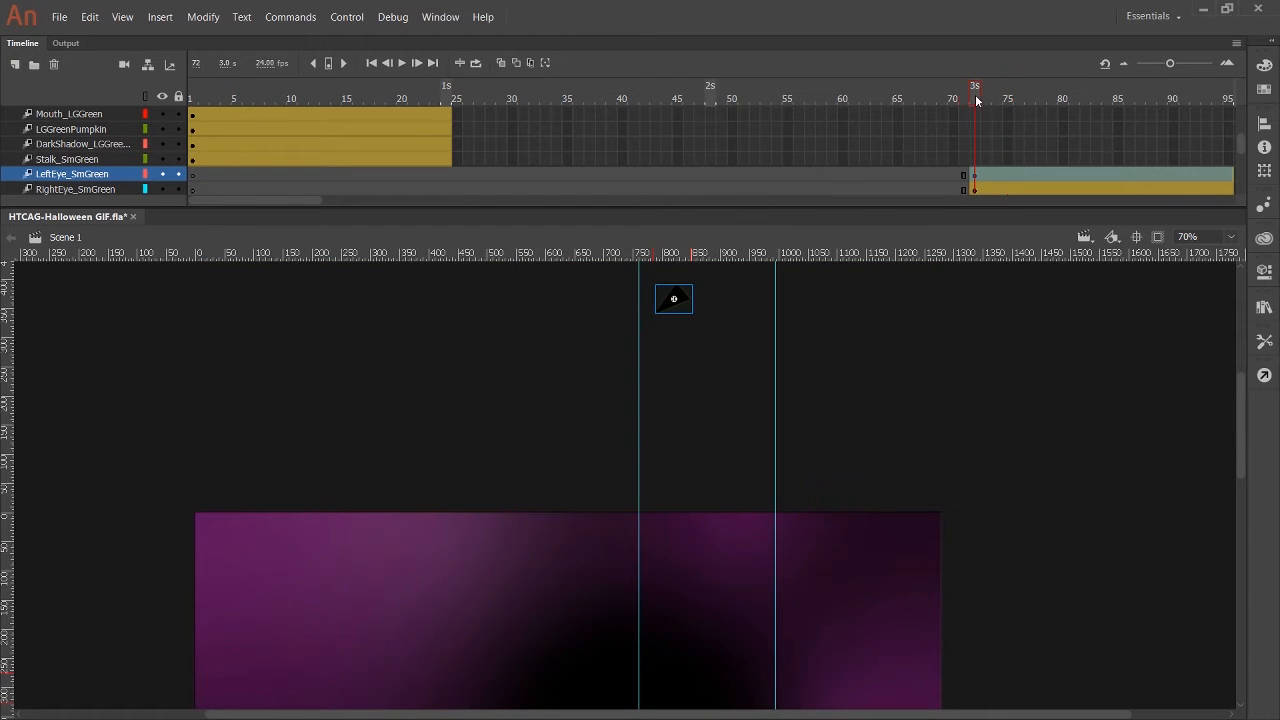
left_click_drag(682, 303, 680, 645)
scroll(680, 645, "down", 3)
Move the tweens of Stalk_SmGreen, the large green pumpkin's shadow, LGGreenPumpkin and Mouth_LGGreen so they start at frame 72.
left_click_drag(195, 160, 448, 160)
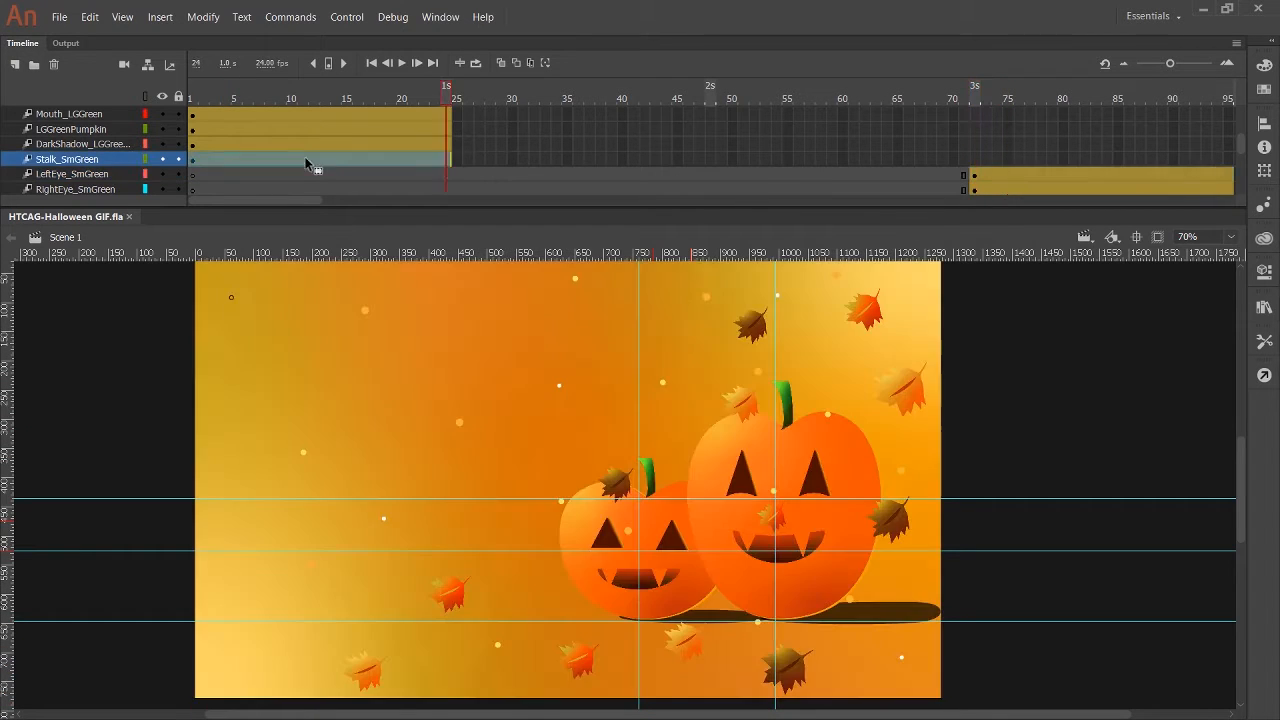
left_click_drag(308, 160, 1086, 161)
left_click_drag(194, 145, 448, 145)
left_click_drag(295, 146, 1077, 147)
left_click_drag(194, 130, 448, 130)
left_click_drag(326, 128, 1106, 129)
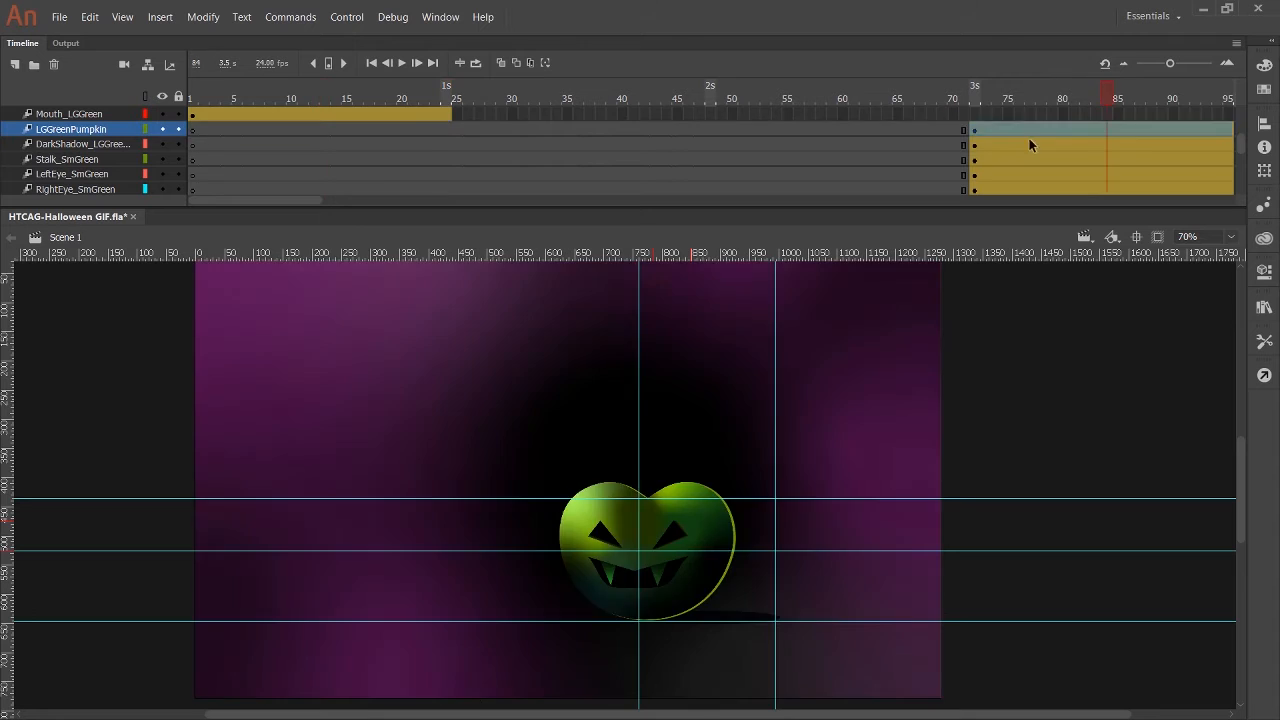
left_click_drag(194, 115, 448, 115)
scroll(330, 120, "up", 2)
left_click_drag(314, 174, 1096, 174)
Move the Stalk_SmGreen artwork at frame 72 onto the top of the small green pumpkin, beside the vertical guide.
scroll(1096, 170, "down", 3)
scroll(862, 346, "up", 4)
scroll(997, 184, "down", 2)
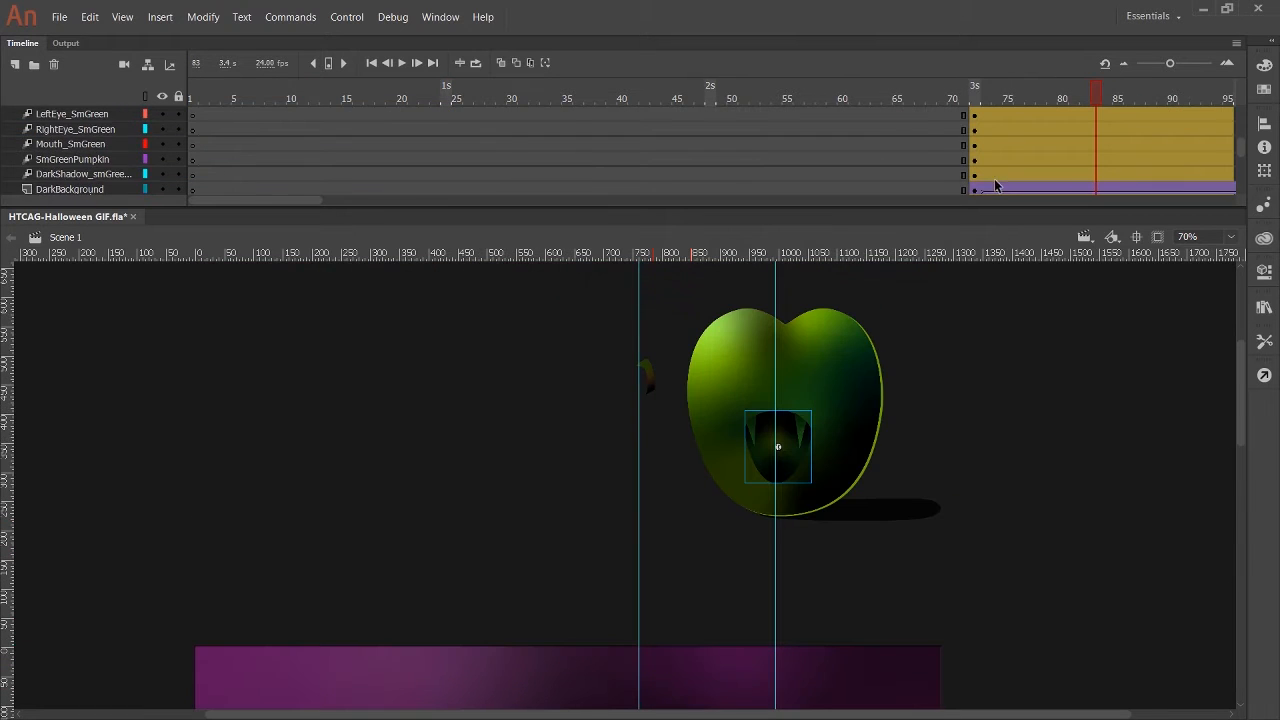
scroll(985, 140, "up", 1)
left_click(980, 114)
scroll(649, 637, "down", 3)
left_click_drag(647, 378, 651, 615)
scroll(649, 340, "up", 1)
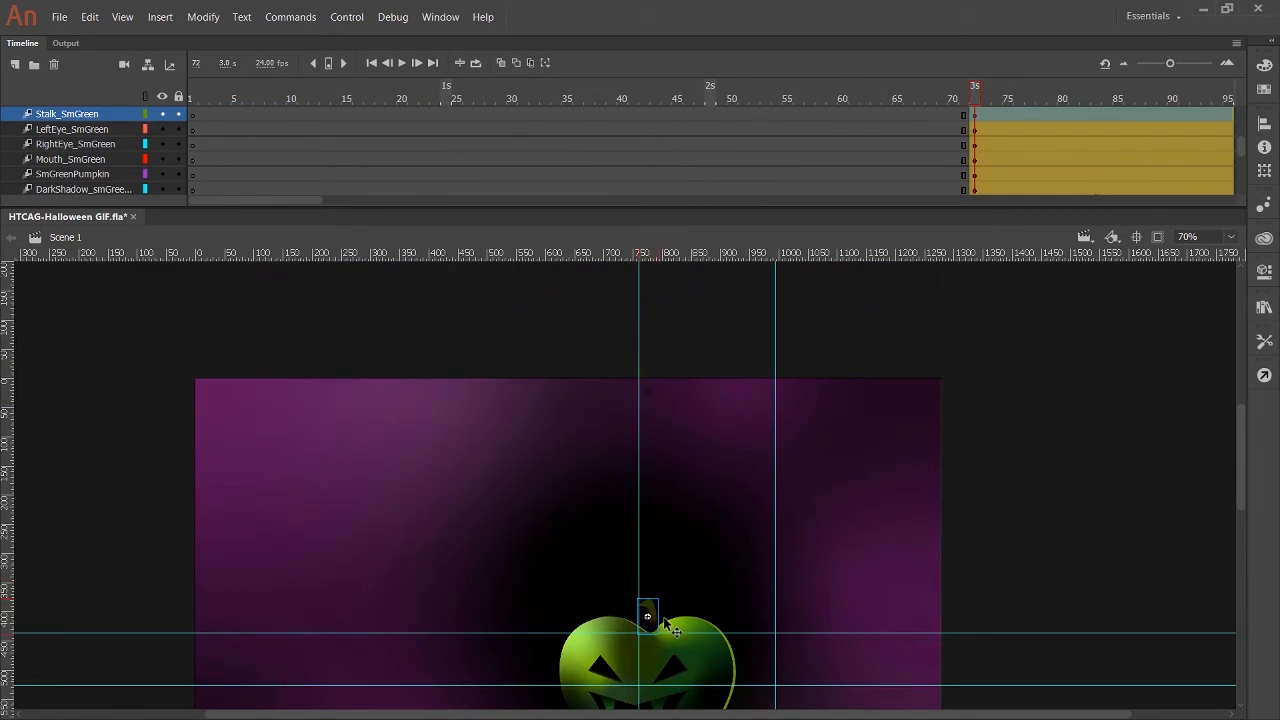
scroll(664, 620, "down", 1)
left_click(1231, 237)
left_click(1198, 357)
type("130")
key("Return")
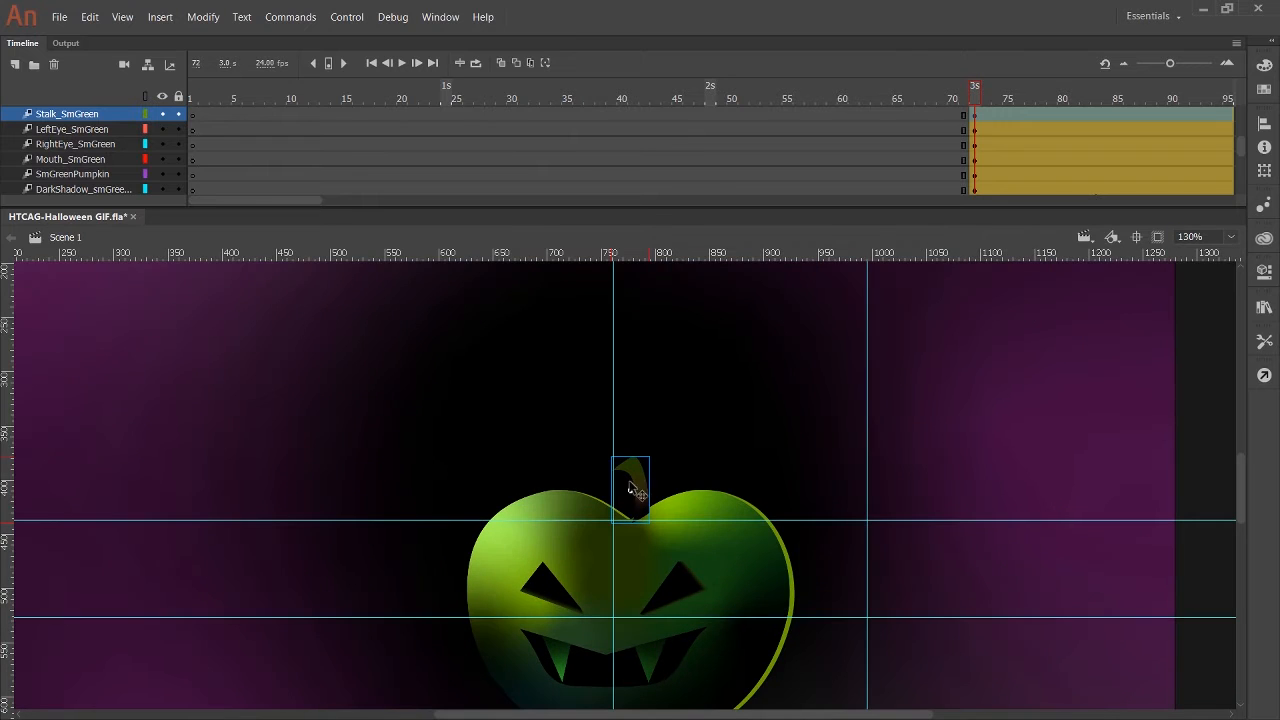
Move the large green pumpkin's shadow at frame 72 down onto the stage at the lowest horizontal guide.
scroll(905, 176, "up", 4)
scroll(905, 320, "up", 6)
left_click(981, 160)
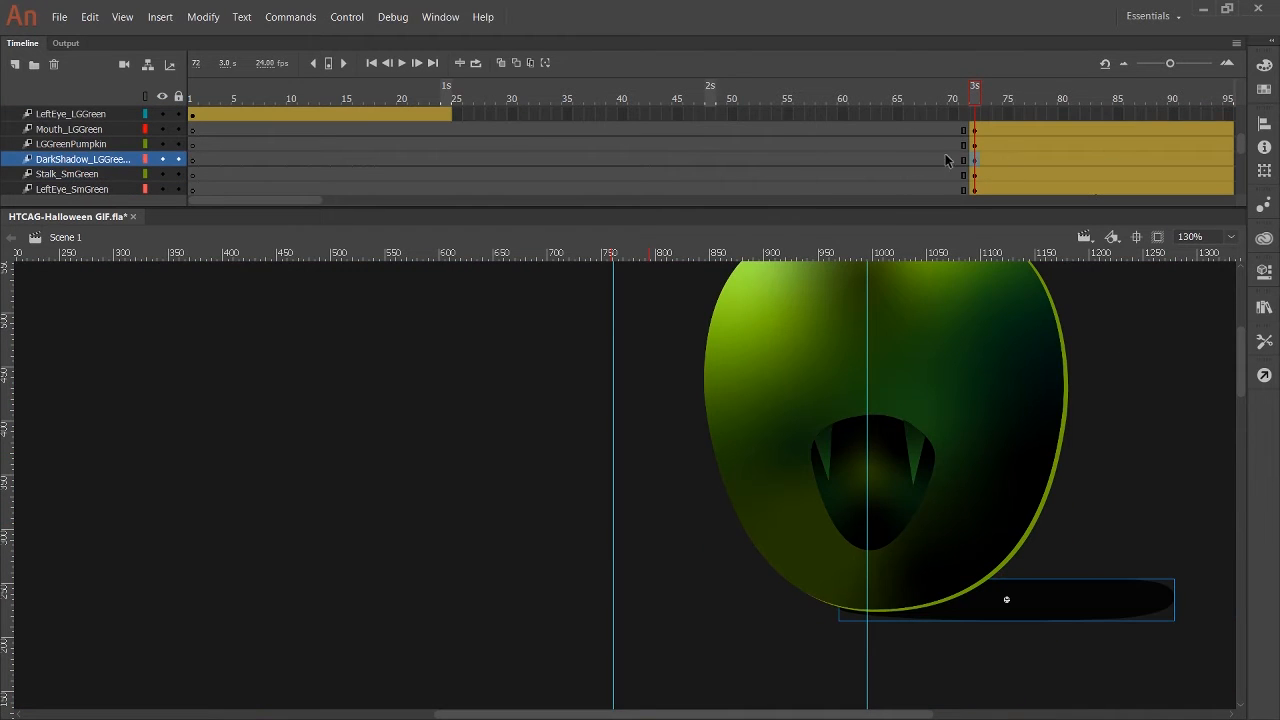
left_click_drag(1072, 610, 1074, 717)
scroll(1076, 690, "down", 3)
left_click(1194, 239)
type("70")
key("Return")
scroll(823, 402, "up", 1)
scroll(870, 600, "down", 2)
left_click_drag(869, 387, 872, 571)
Move the LGGreenPumpkin artwork down onto the stage so its base rests on the lowest guide above its shadow.
scroll(845, 430, "up", 3)
left_click_drag(831, 417, 827, 635)
scroll(825, 600, "down", 3)
left_click_drag(816, 315, 817, 548)
Move the Mouth_LGGreen artwork down onto the face of the large green pumpkin at frame 72.
scroll(816, 513, "up", 3)
left_click(762, 388)
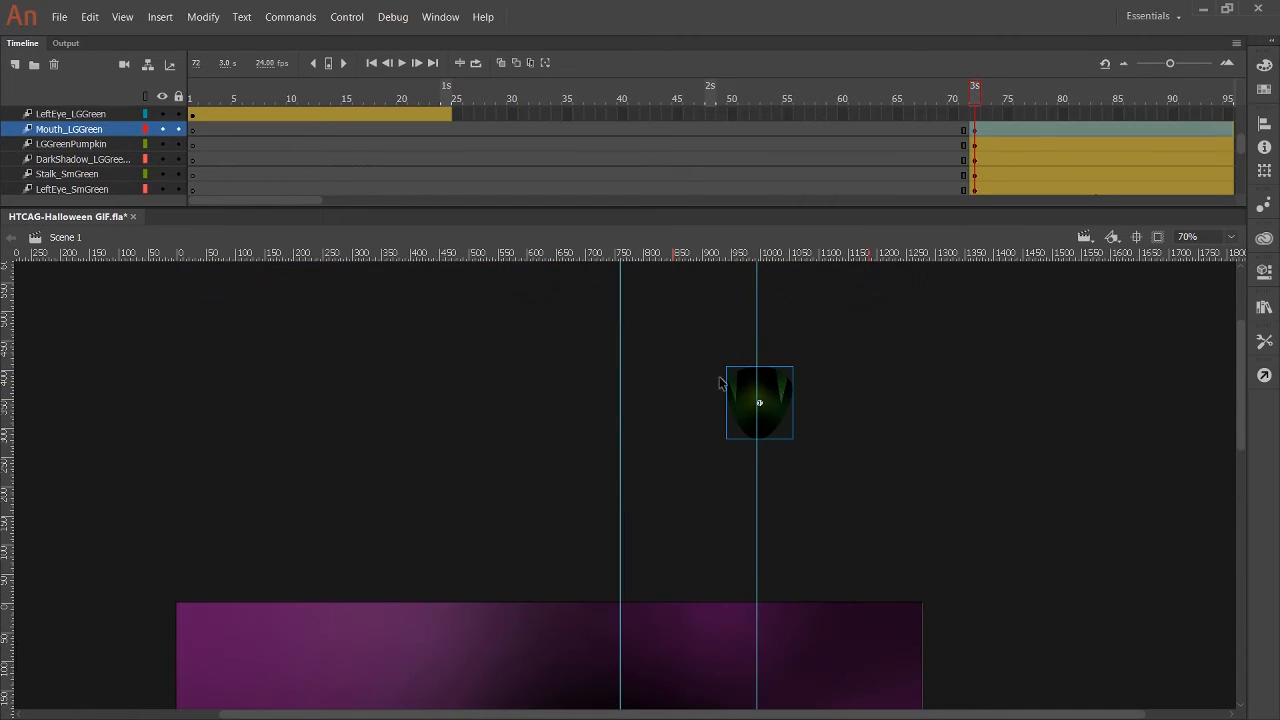
left_click_drag(760, 398, 760, 632)
scroll(836, 553, "down", 3)
left_click_drag(791, 273, 792, 502)
scroll(115, 145, "down", 1)
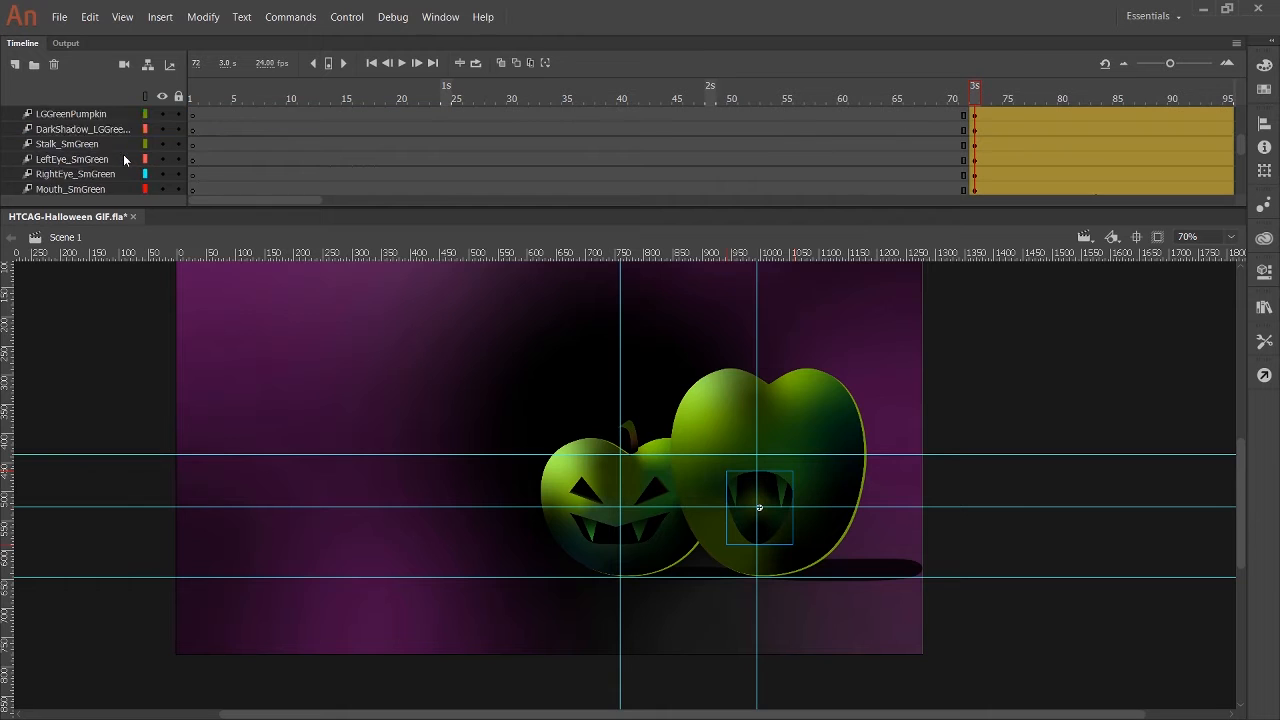
Check which layers make up the small orange pumpkin at frame 1, and examine the green scene at frame 92.
scroll(120, 163, "down", 1)
left_click(90, 174)
scroll(82, 167, "up", 1)
left_click(86, 145, "shift")
scroll(100, 148, "up", 1)
scroll(103, 149, "down", 2)
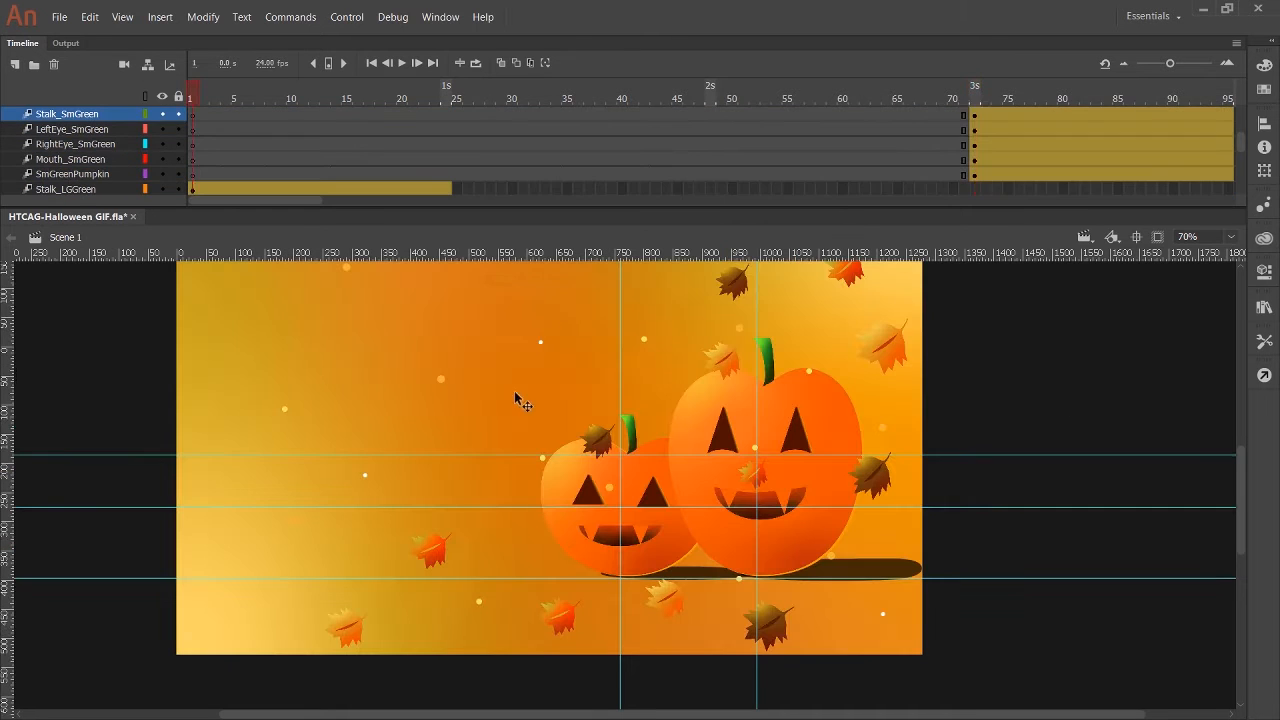
scroll(86, 163, "down", 2)
left_click(90, 146, "shift")
left_click_drag(90, 146, 97, 137)
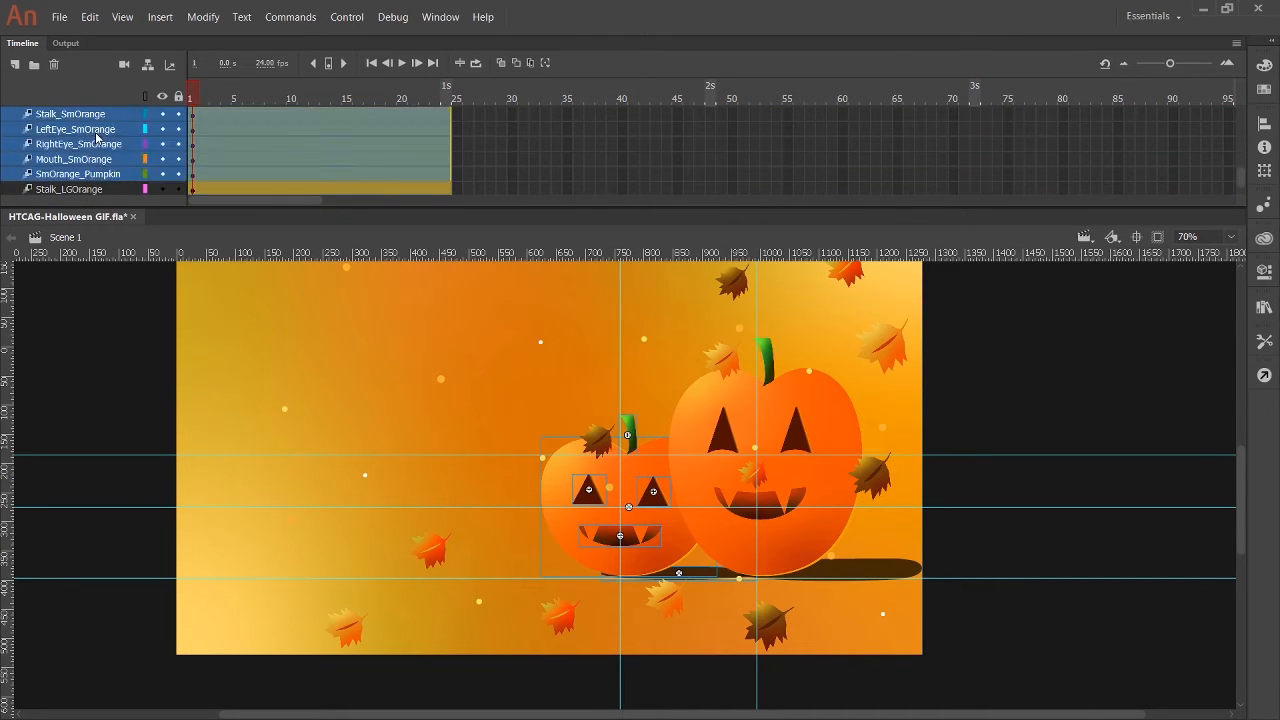
left_click(1010, 420)
left_click(403, 64)
left_click(1201, 99)
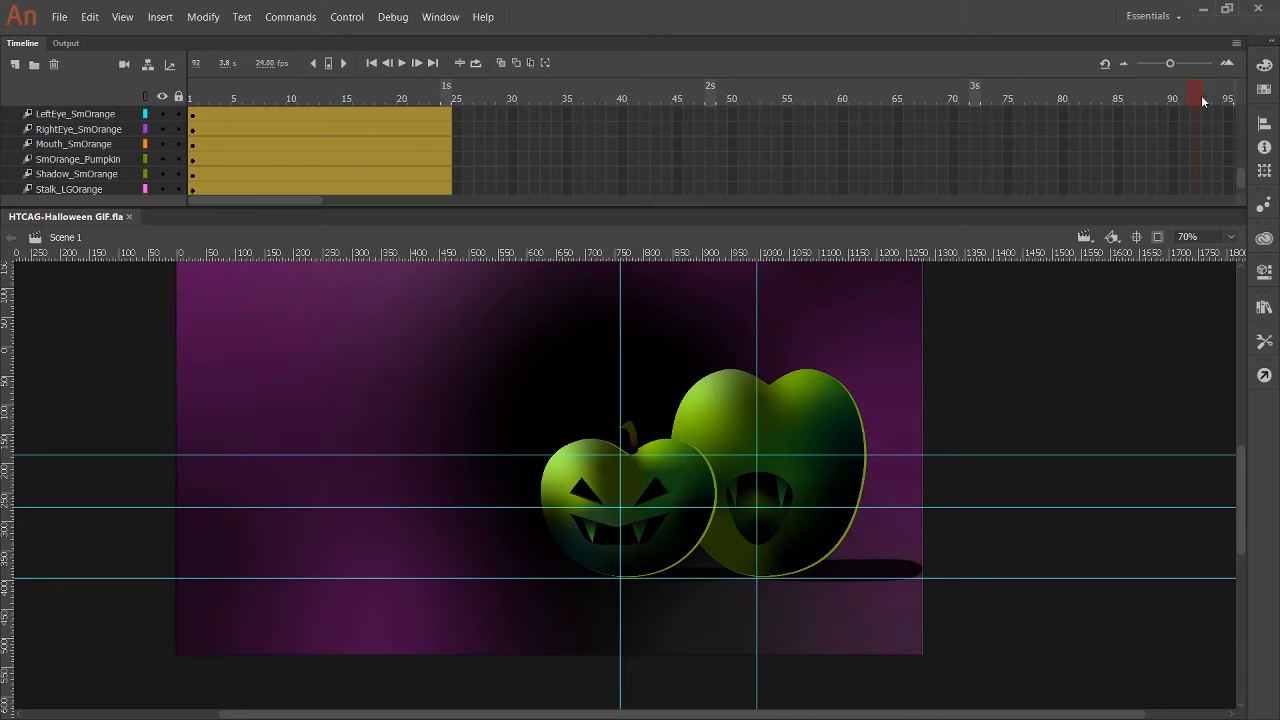
Shift the LeftEye_LGGreen, RightEye_LGGreen and Stalk_LGGreen tween spans along the timeline so they start at frame 72.
scroll(1014, 164, "up", 6)
left_click_drag(338, 189, 1122, 132)
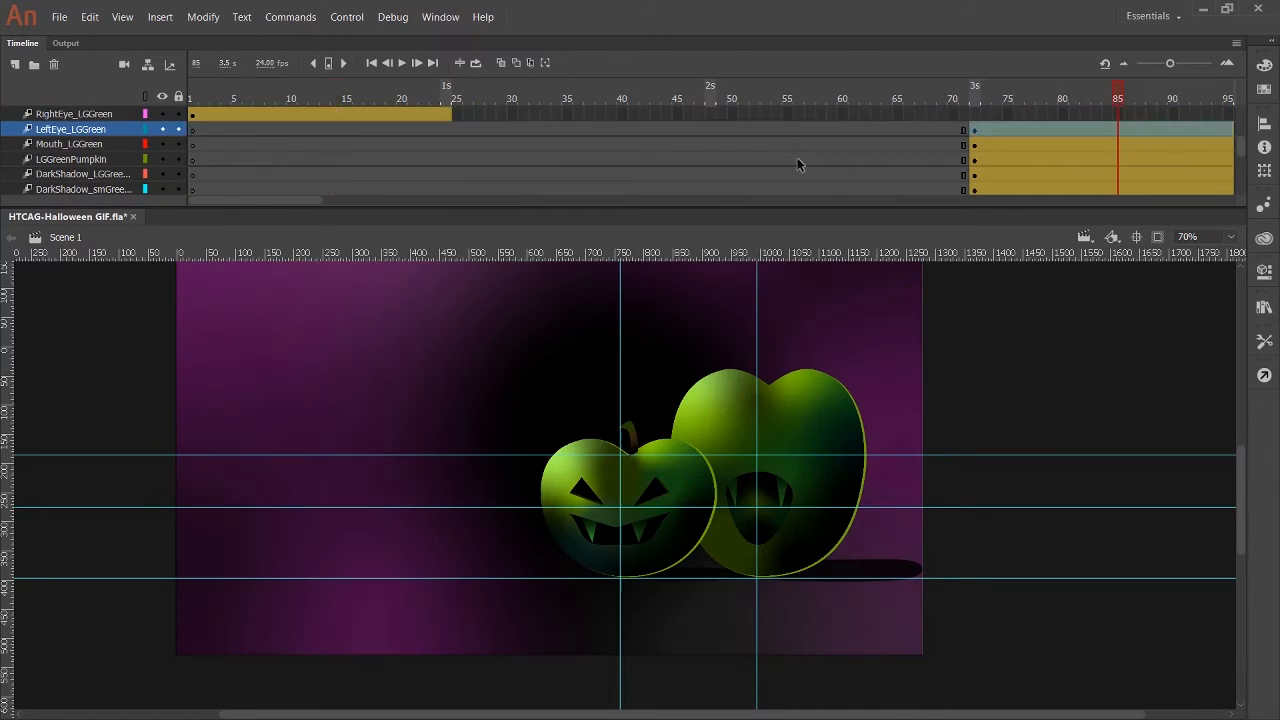
scroll(796, 160, "up", 1)
left_click_drag(271, 145, 1053, 146)
left_click(320, 129)
left_click_drag(320, 129, 1100, 130)
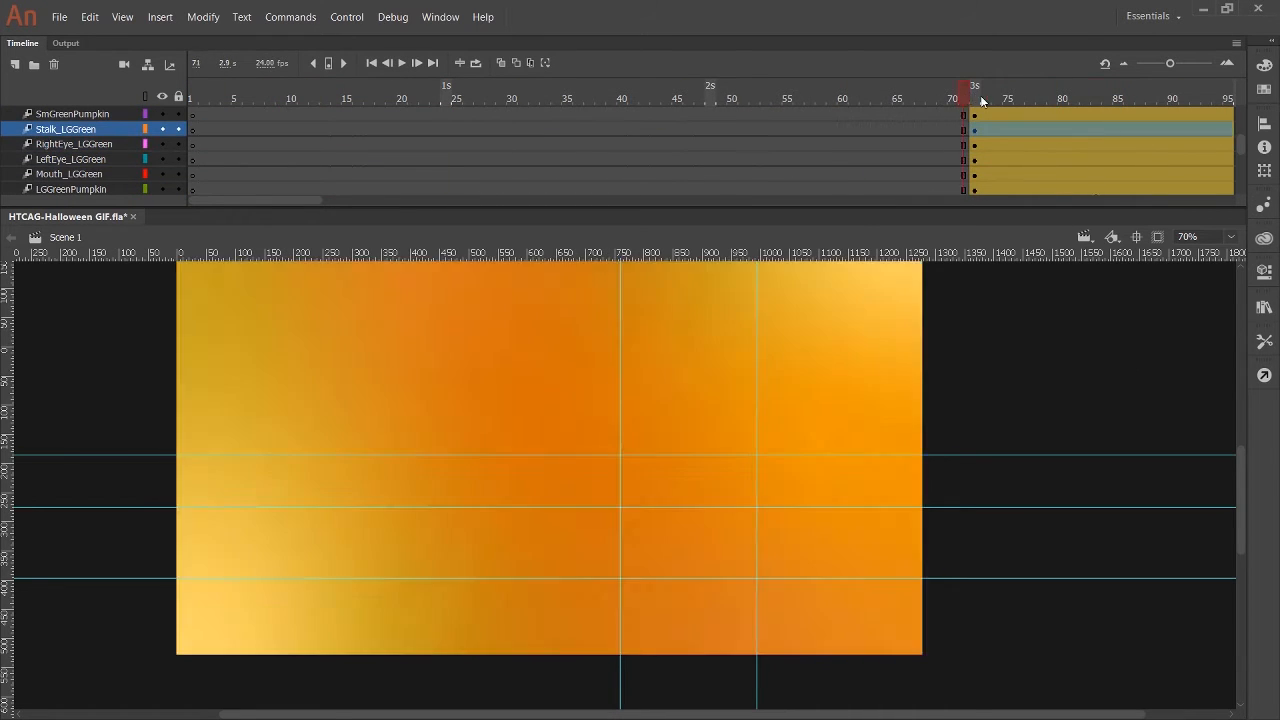
Move the Stalk_LGGreen artwork at frame 72 down onto the top of the large green pumpkin.
left_click_drag(762, 690, 773, 467)
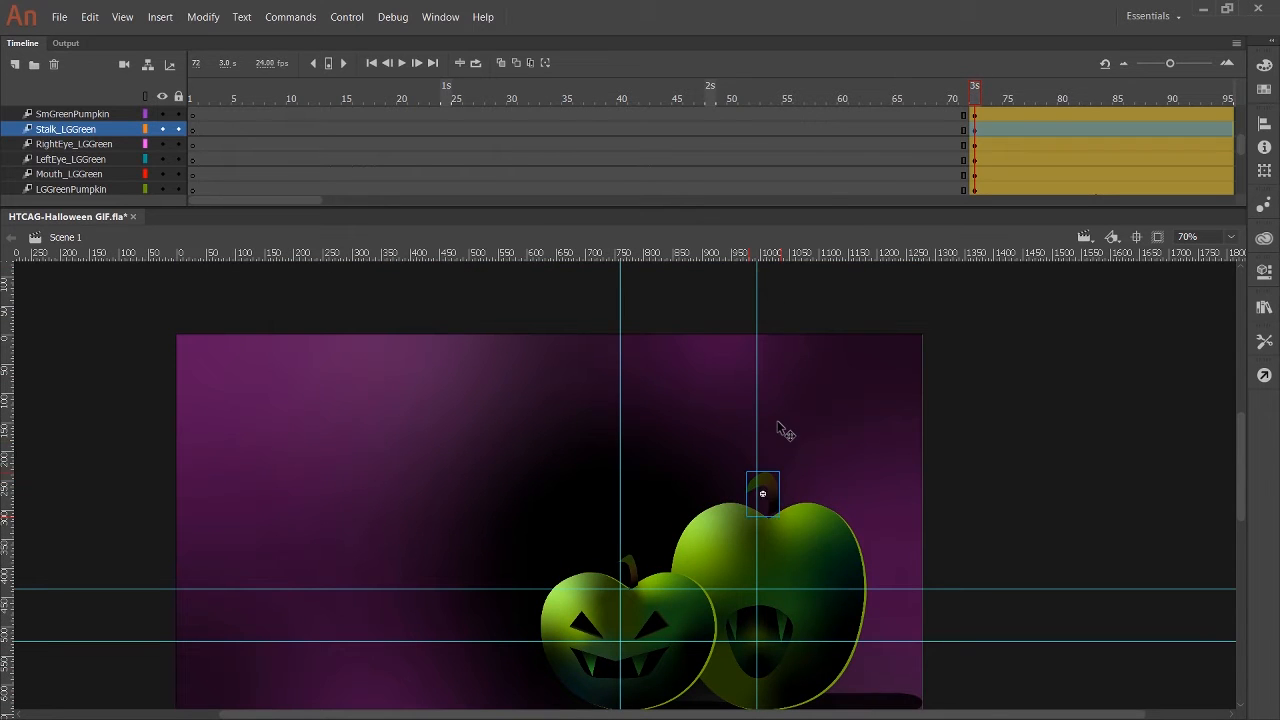
key("Down")
key("Down")
key("Down")
key("Down")
key("Down")
scroll(795, 390, "up", 3)
scroll(808, 333, "down", 1)
Move the RightEye_LGGreen and LeftEye_LGGreen artwork down onto the large green pumpkin's face, above its mouth.
left_click_drag(800, 337, 805, 577)
scroll(822, 590, "down", 2)
scroll(765, 510, "up", 3)
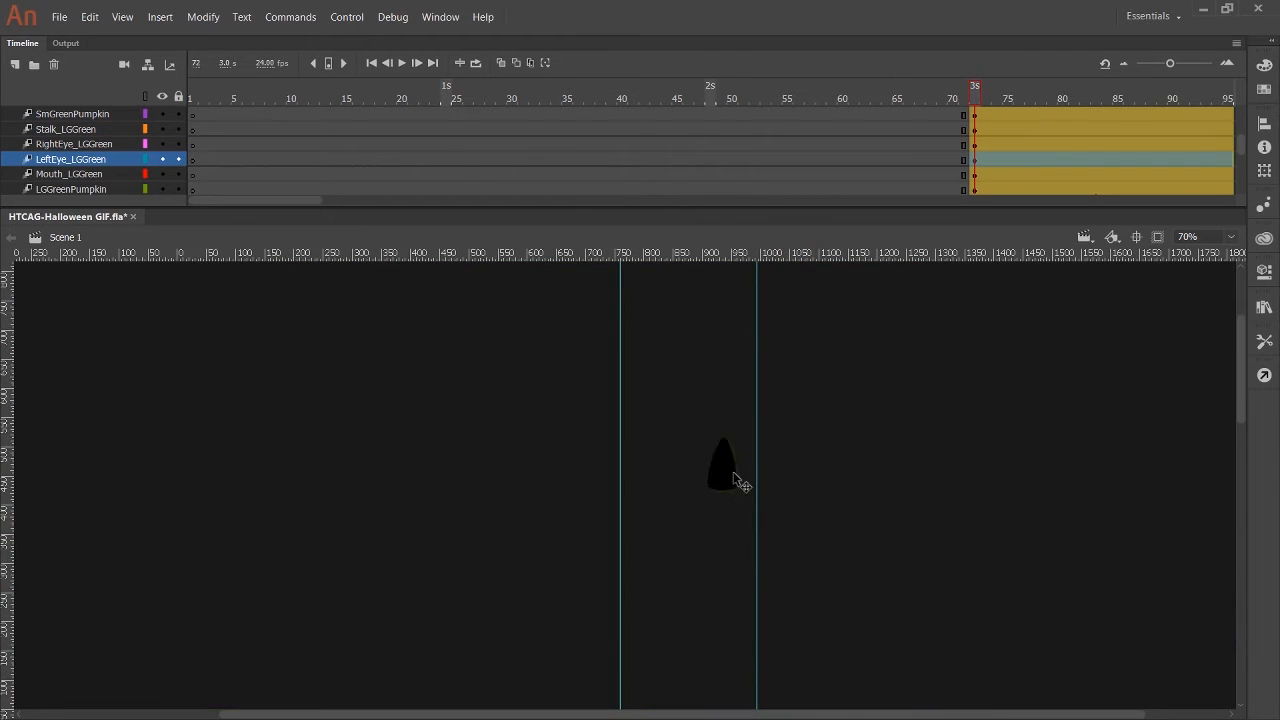
left_click_drag(733, 478, 735, 704)
scroll(712, 330, "down", 4)
left_click_drag(727, 288, 727, 571)
scroll(943, 180, "up", 5)
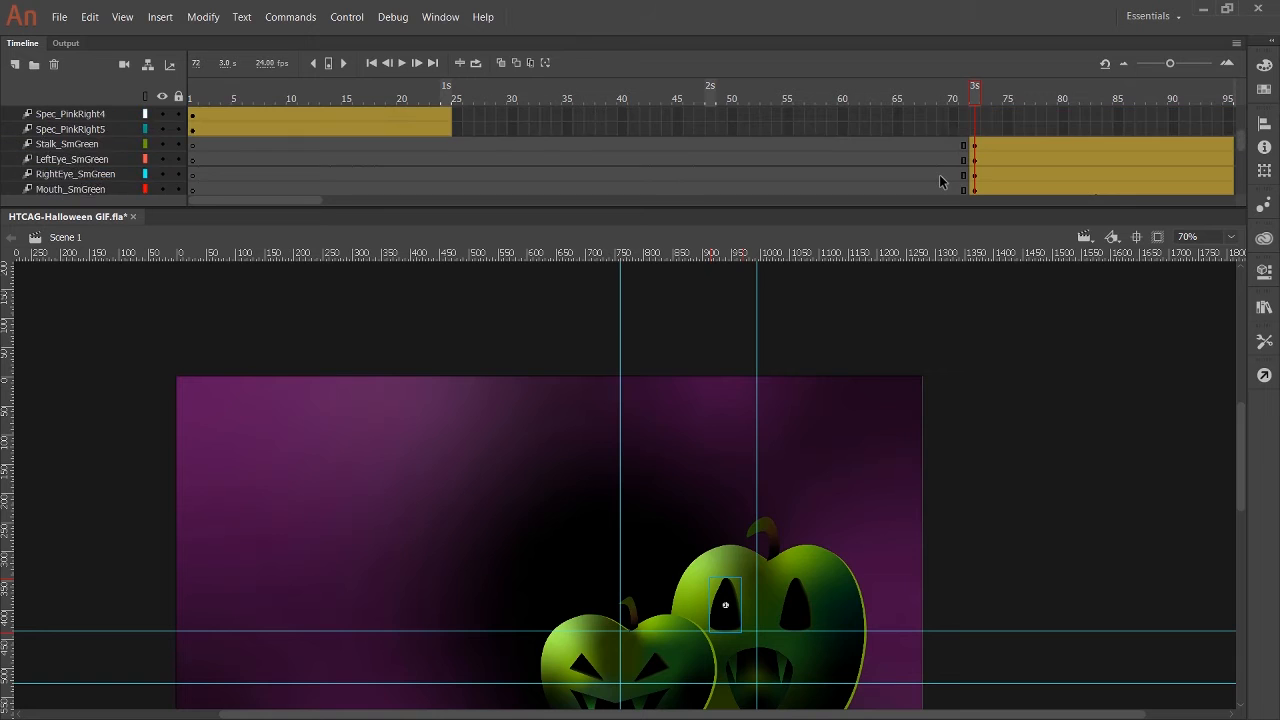
Return the playhead to frame 1 and save the document.
scroll(943, 180, "down", 2)
left_click_drag(975, 88, 192, 91)
key("ctrl+s")
scroll(1008, 408, "down", 3)
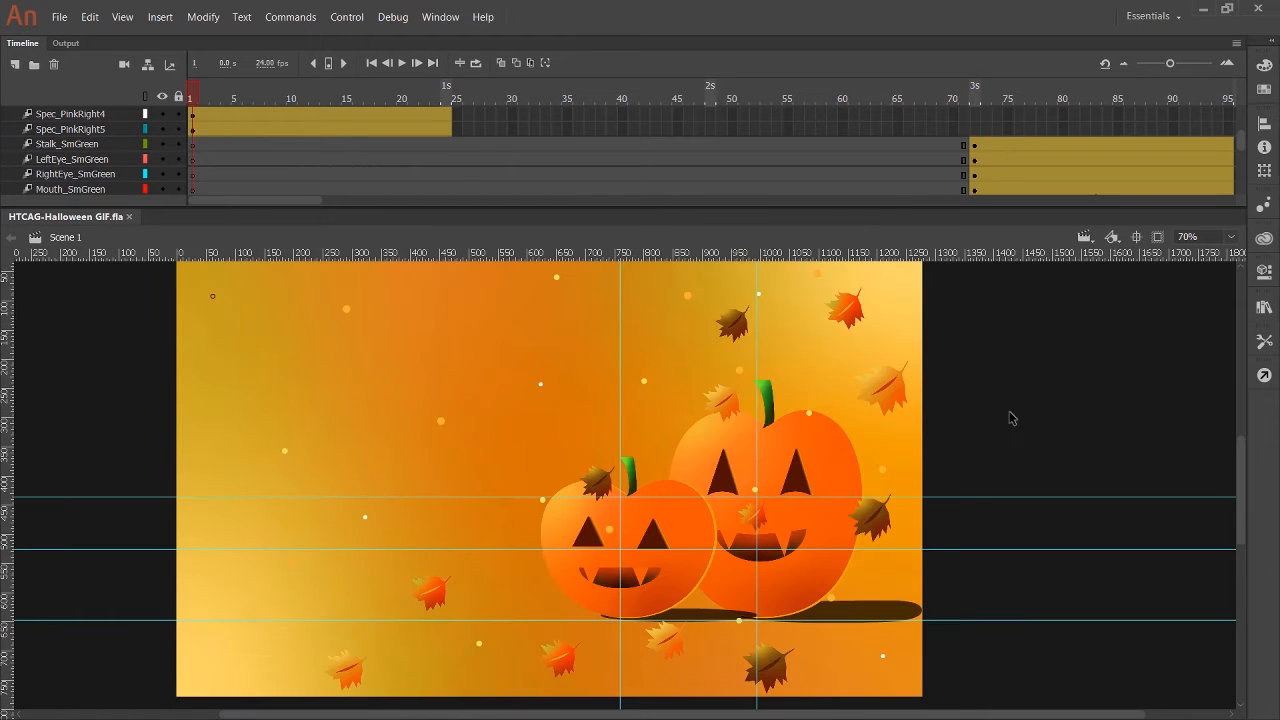
Extend the tween spans of the large orange pumpkin's layers, including its face, shadow and stalk, to frame 71.
scroll(160, 150, "down", 5)
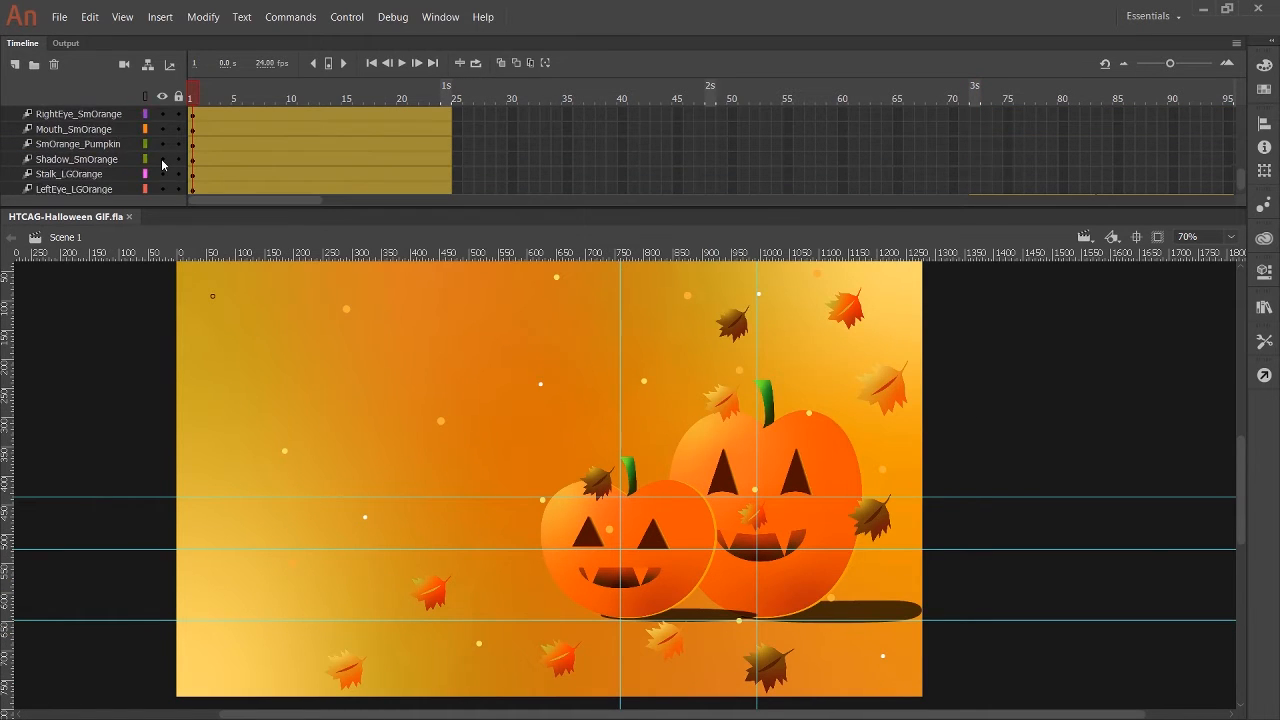
scroll(97, 168, "down", 5)
left_click_drag(451, 160, 966, 144)
scroll(619, 157, "up", 1)
left_click_drag(451, 129, 966, 129)
left_click_drag(451, 114, 966, 116)
Extend the tween spans of the small orange pumpkin's shadow, body, mouth, eyes and stalk layers to frame 71.
scroll(760, 135, "up", 2)
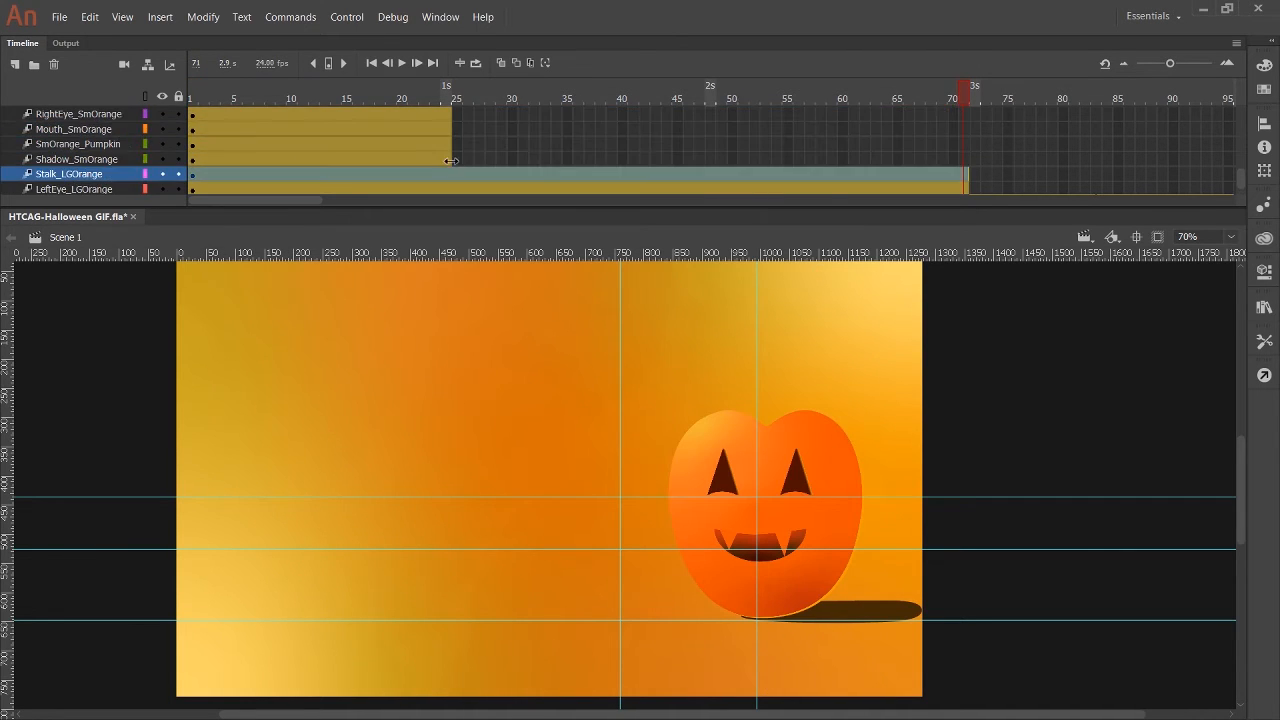
left_click(448, 159)
left_click(448, 144, "shift")
left_click_drag(963, 162, 966, 162)
scroll(700, 170, "up", 1)
left_click(448, 174)
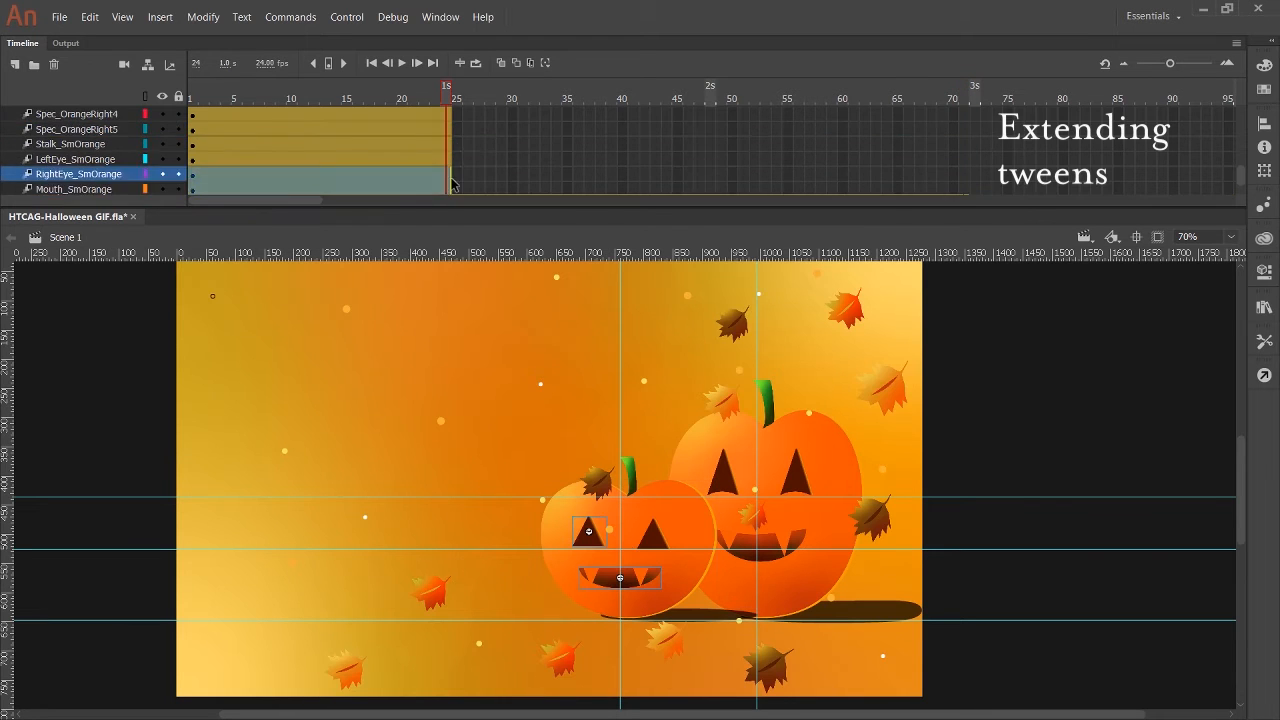
left_click_drag(451, 127, 966, 124)
scroll(700, 140, "up", 1)
left_click(448, 144)
left_click_drag(451, 159, 966, 159)
Extend the tween spans of Spec_OrangeRight5 up to Spec_OrangeRight2 to frame 71.
scroll(700, 155, "up", 1)
left_click(448, 159)
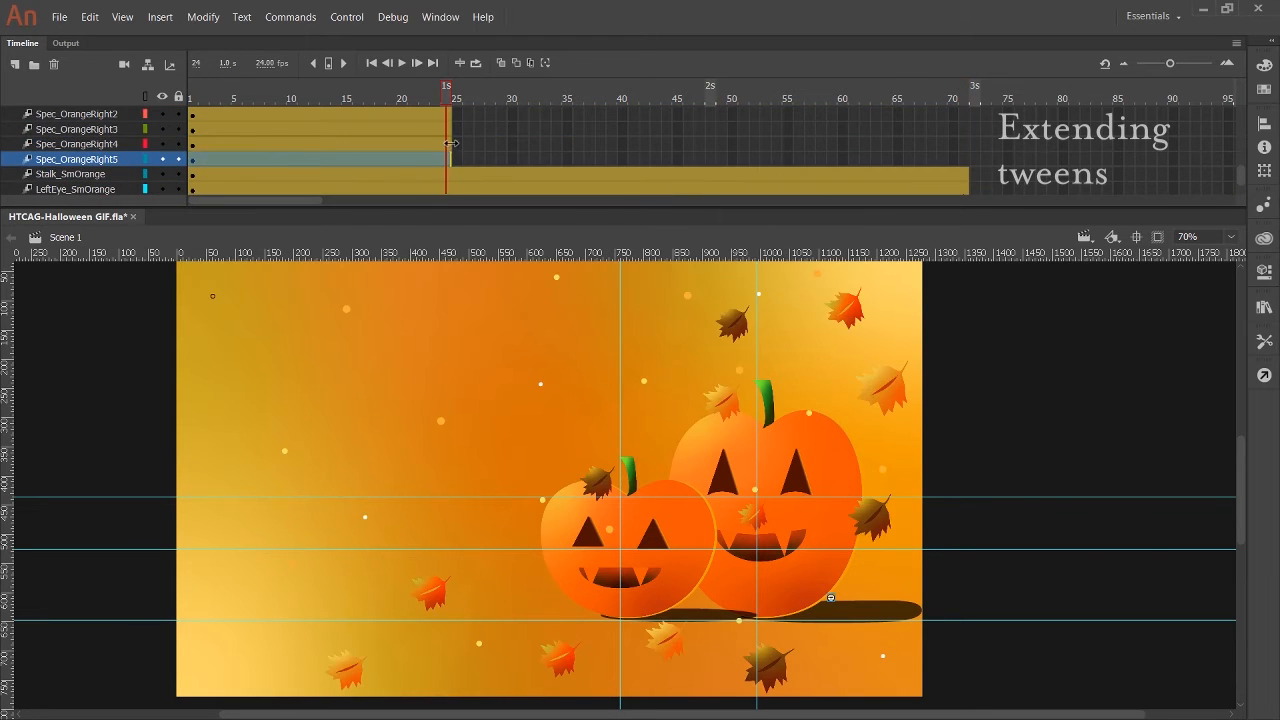
left_click(448, 145, "shift")
left_click_drag(451, 150, 961, 158)
scroll(700, 158, "up", 1)
left_click(448, 160)
left_click(448, 146, "shift")
left_click_drag(451, 152, 966, 161)
Extend the tween spans of Spec_OrangeRight1 and the Spec_OrangeMid and Spec_OrangeLeft layers to frame 71.
scroll(700, 158, "up", 1)
left_click(448, 159)
scroll(497, 140, "up", 1)
scroll(600, 150, "up", 2)
scroll(430, 150, "down", 1)
left_click(448, 159)
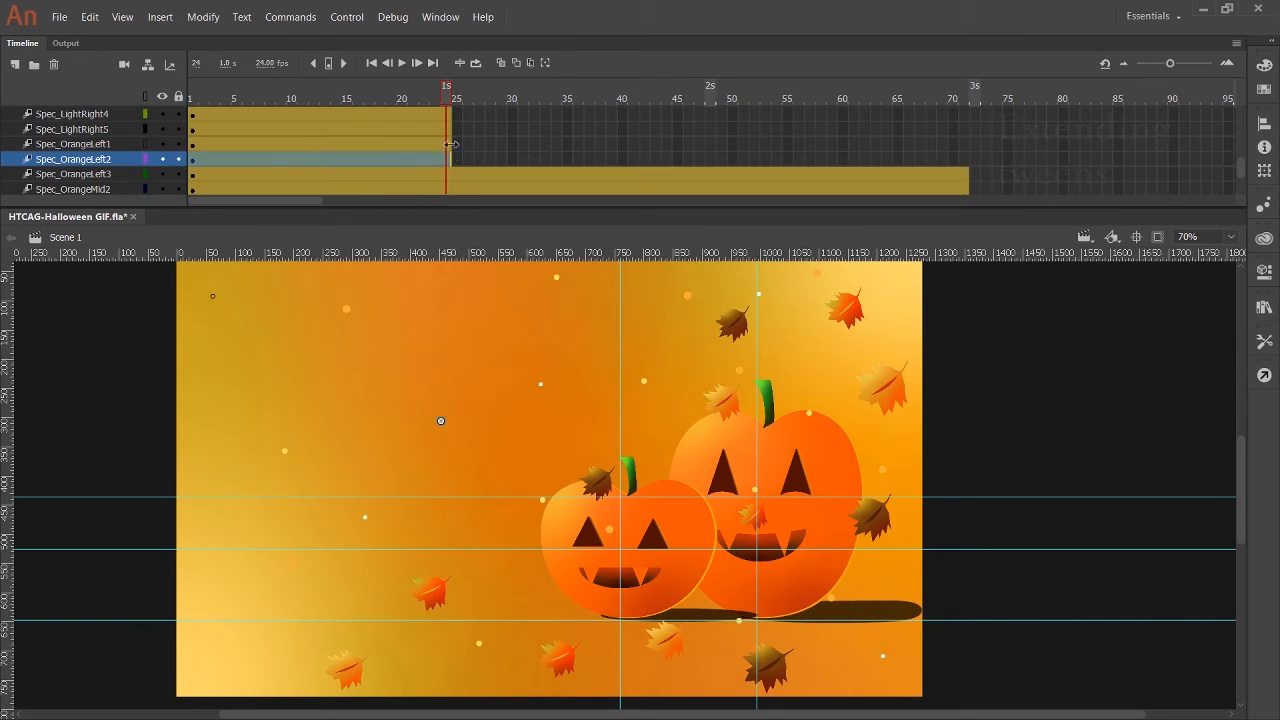
left_click(448, 145, "shift")
left_click_drag(451, 151, 966, 152)
Extend the tween spans of Spec_LightRight5 up to Spec_LightRight2 to frame 71.
scroll(640, 148, "up", 1)
left_click(448, 160)
left_click(448, 146, "shift")
left_click_drag(451, 154, 966, 158)
left_click(448, 160)
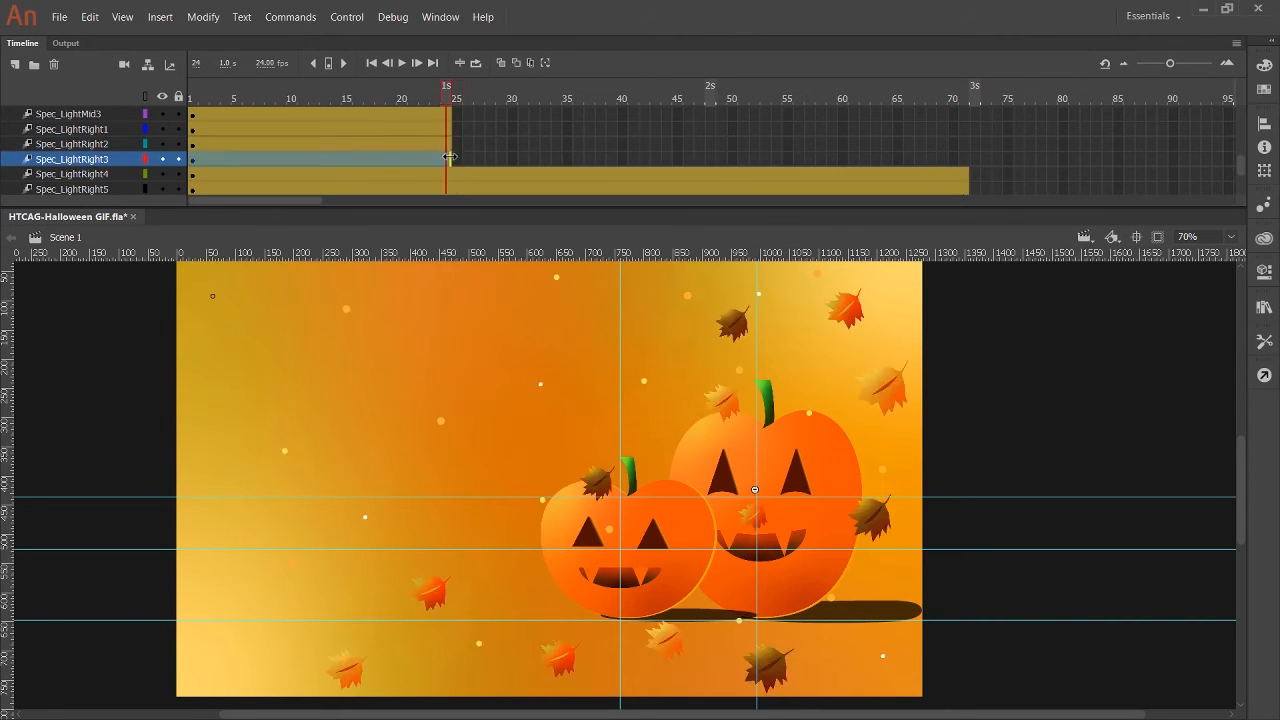
left_click(448, 146, "shift")
left_click_drag(451, 150, 966, 157)
Extend the tween spans of Spec_LightRight1 and the Spec_LightMid layers to frame 71.
scroll(600, 158, "up", 2)
scroll(430, 158, "down", 1)
left_click(448, 160)
left_click(449, 147, "shift")
scroll(640, 160, "up", 1)
left_click_drag(451, 147, 966, 156)
left_click(448, 160)
left_click(448, 147, "shift")
Enlarge the timeline area and extend the tween spans of the four Spec_LightLeft layers to frame 71.
scroll(640, 158, "up", 2)
left_click(447, 188)
left_click(448, 177, "shift")
left_click_drag(451, 181, 966, 183)
scroll(800, 178, "up", 1)
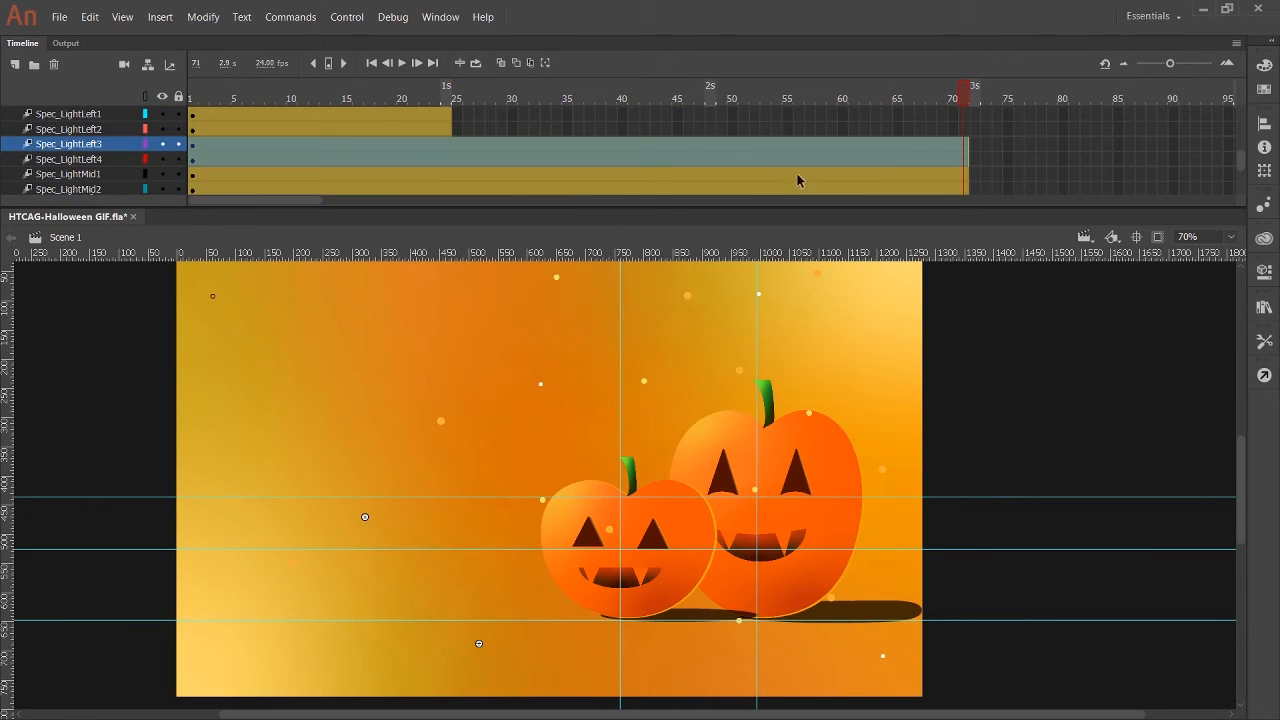
left_click_drag(588, 208, 588, 279)
scroll(450, 184, "up", 3)
left_click(448, 219)
left_click(448, 206, "shift")
left_click_drag(451, 212, 966, 213)
Extend the tween spans of Leaf_smorange12 up to Leaf_smorange9 to frame 71.
left_click(448, 189)
left_click(448, 176, "shift")
left_click_drag(451, 181, 966, 188)
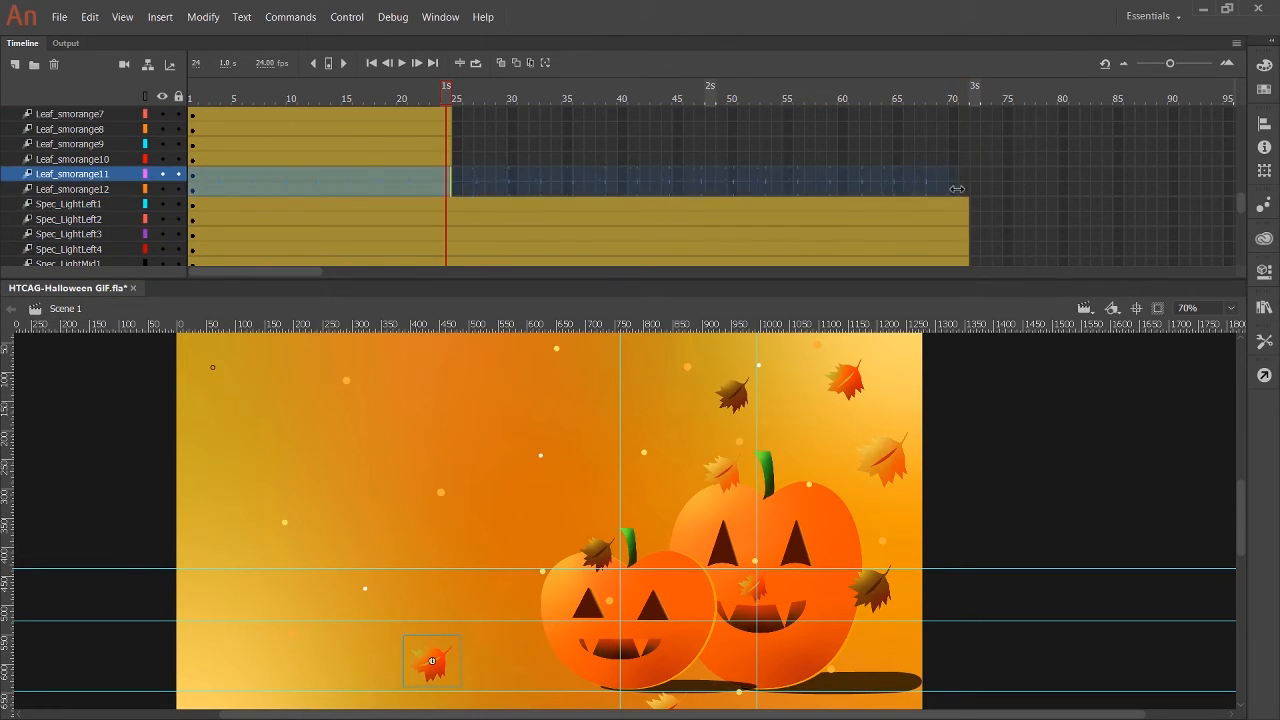
left_click(448, 160)
left_click(448, 147, "shift")
left_click_drag(451, 151, 966, 151)
Extend the tween spans of Leaf_smorange8 up to Leaf_smorange5 to frame 71.
scroll(640, 175, "up", 2)
left_click(448, 218)
left_click(448, 204, "shift")
left_click_drag(451, 210, 966, 215)
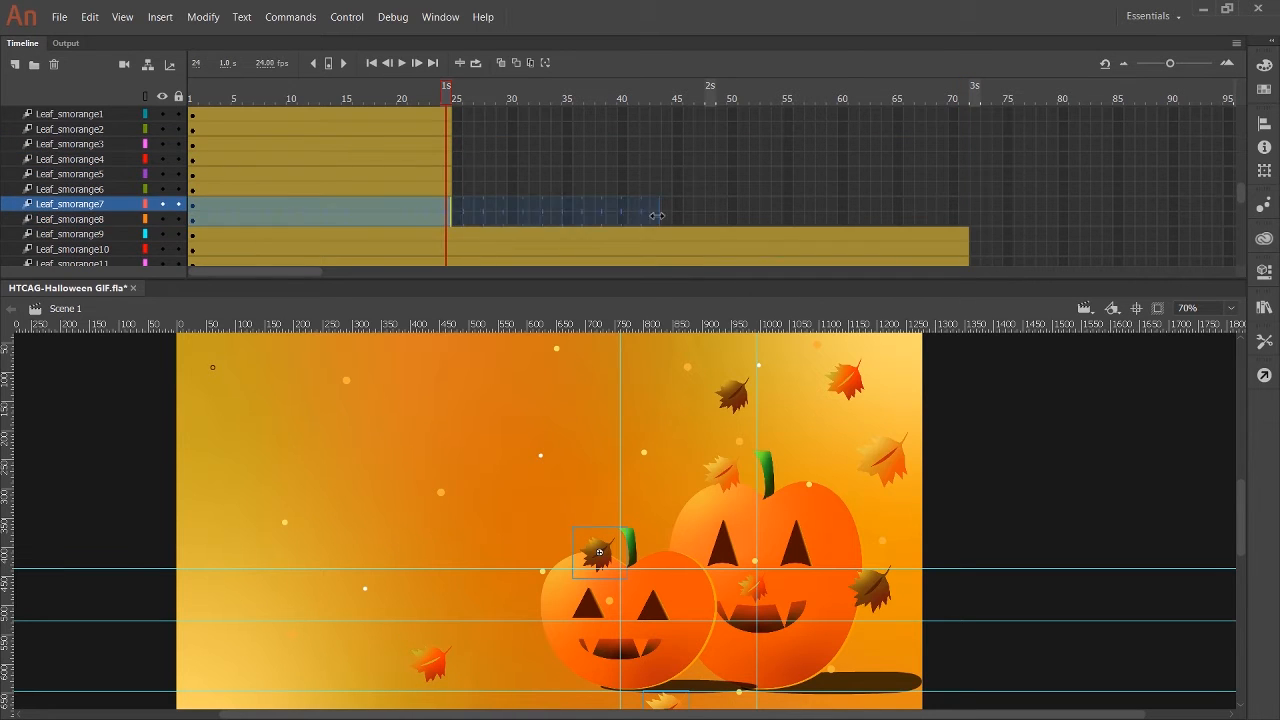
scroll(640, 225, "up", 2)
left_click(448, 249)
left_click(448, 236, "shift")
left_click_drag(451, 242, 966, 249)
Extend the tween spans of Leaf_smorange4 up to Leaf_smorange1 to frame 71.
scroll(640, 220, "up", 3)
left_click(448, 203)
left_click(448, 189, "shift")
left_click_drag(451, 195, 966, 200)
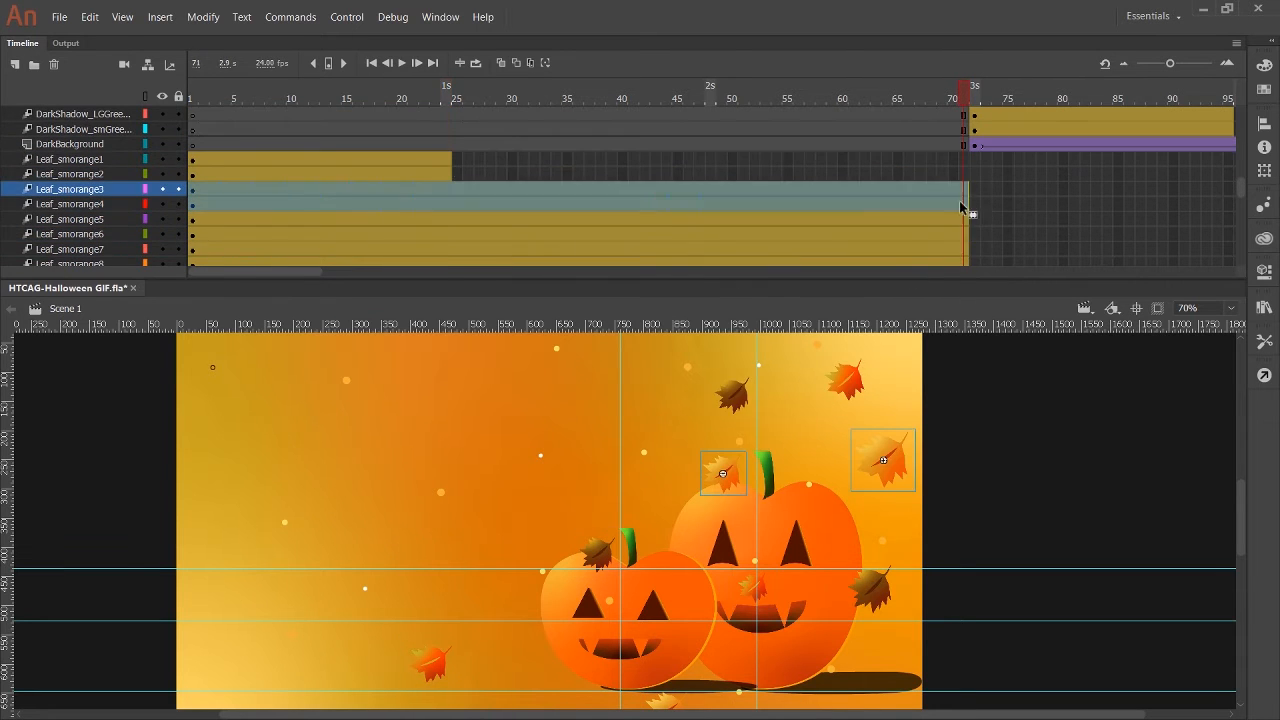
left_click(448, 174)
left_click(448, 159, "shift")
left_click_drag(451, 166, 966, 166)
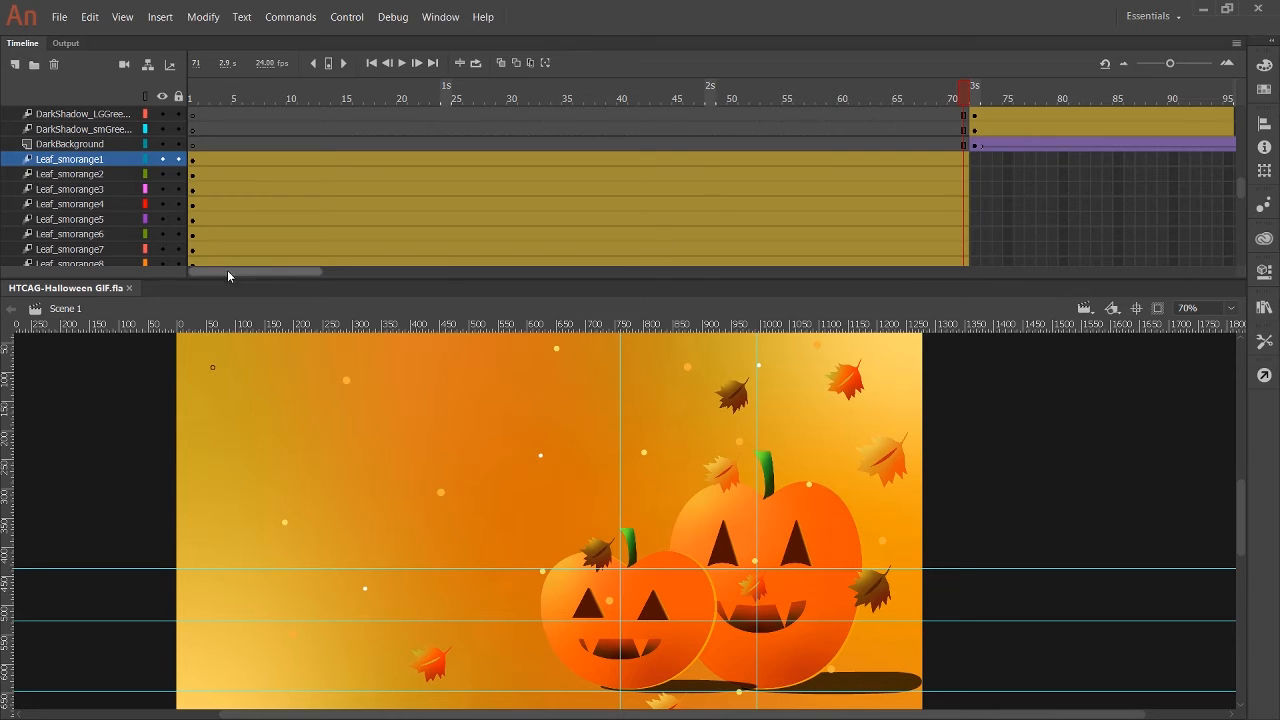
Extend the tween spans of both dark shadow layers, LGGreenPumpkin and Mouth_LGGreen to frame 145.
left_click_drag(227, 271, 313, 271)
scroll(445, 231, "up", 4)
left_click(568, 249)
left_click(568, 235, "shift")
left_click_drag(571, 240, 1118, 245)
left_click(568, 219)
left_click(568, 205, "shift")
left_click_drag(571, 211, 1118, 230)
Extend the tween spans of the large green pumpkin's eyes and stalk and of SmGreenPumpkin to frame 145.
left_click(568, 189)
left_click(568, 175, "shift")
left_click_drag(571, 181, 1118, 182)
left_click(568, 159)
left_click(568, 145, "shift")
left_click_drag(571, 151, 1118, 142)
Extend the tween spans of the small green pumpkin's mouth, eyes and stalk layers to frame 145.
scroll(575, 190, "up", 2)
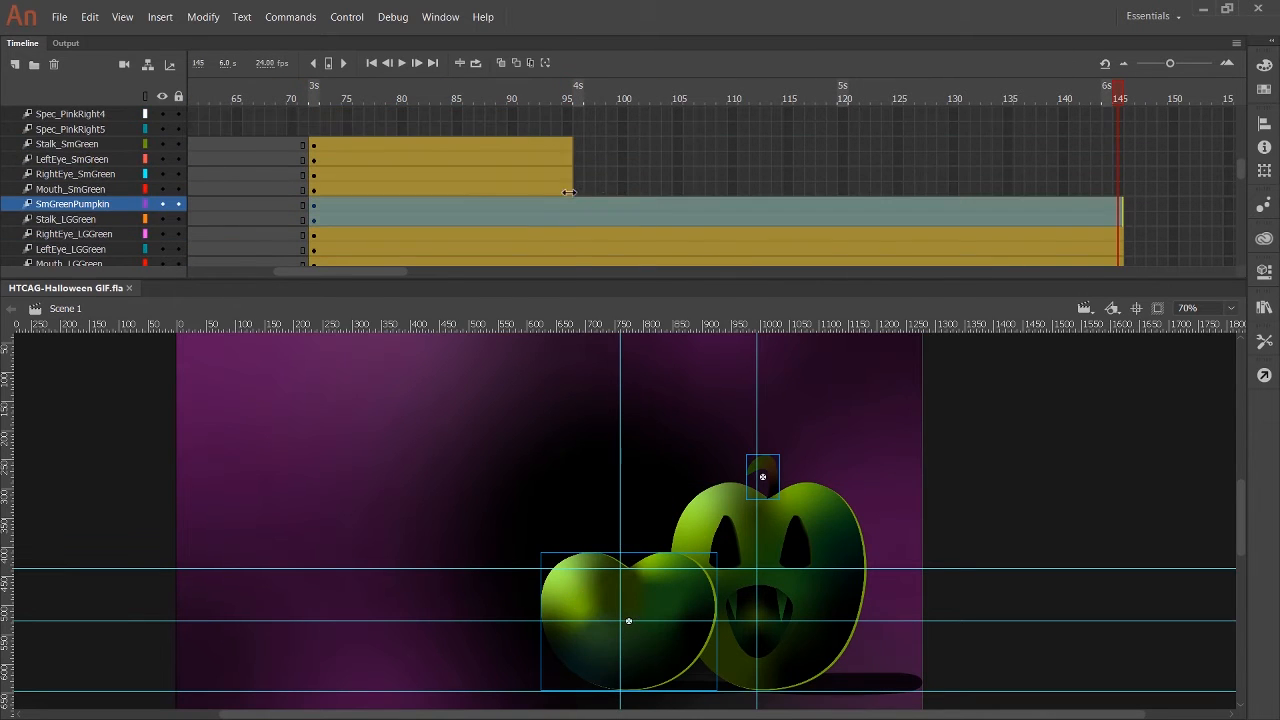
left_click(568, 189)
left_click(568, 175, "shift")
left_click_drag(571, 181, 1118, 179)
left_click(568, 159)
left_click(568, 145, "shift")
left_click_drag(571, 150, 1118, 151)
Shift the Spec_PinkRight tween spans along the timeline so they start at frame 72.
scroll(514, 189, "up", 1)
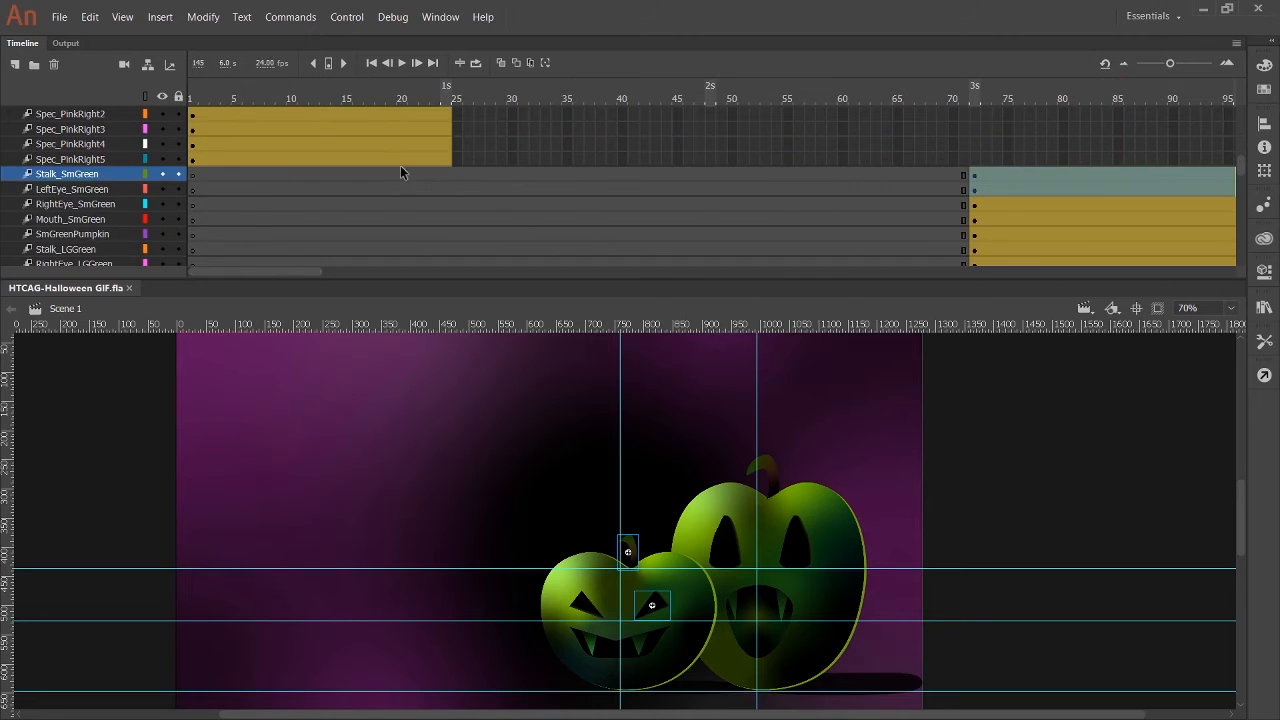
scroll(430, 175, "up", 2)
left_click_drag(476, 99, 277, 104)
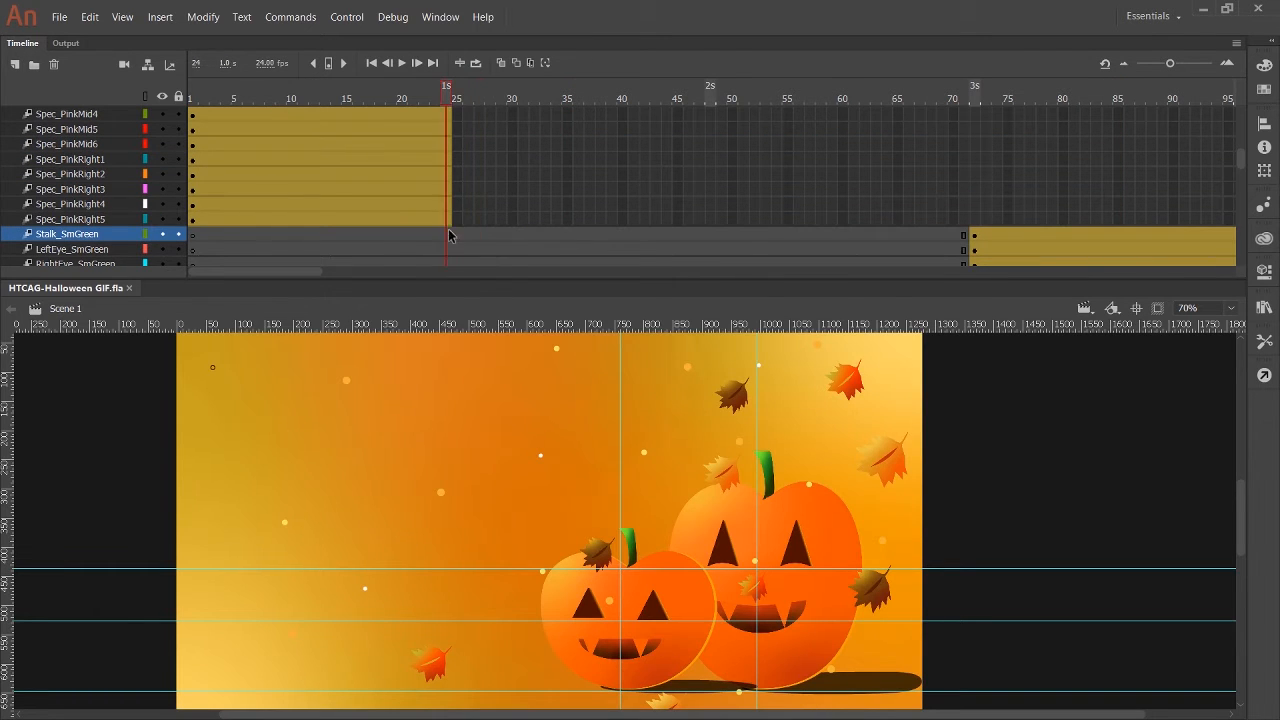
left_click_drag(380, 221, 1162, 223)
left_click_drag(413, 205, 1194, 199)
left_click_drag(380, 190, 1186, 176)
left_click_drag(381, 160, 1163, 160)
Shift the lower Spec_PinkMid tween spans along the timeline so they start at frame 72.
scroll(450, 170, "up", 3)
left_click_drag(446, 234, 1182, 234)
left_click(456, 220)
left_click_drag(404, 220, 1181, 208)
left_click(438, 207)
left_click(447, 190)
left_click_drag(424, 190, 1194, 175)
Shift the remaining pink and black speck and DarkLeaf tween spans along the timeline so they start at frame 72.
scroll(446, 172, "up", 2)
left_click_drag(382, 219, 1172, 202)
left_click_drag(426, 190, 1206, 189)
left_click_drag(414, 175, 1194, 178)
scroll(1194, 178, "up", 2)
left_click(409, 209)
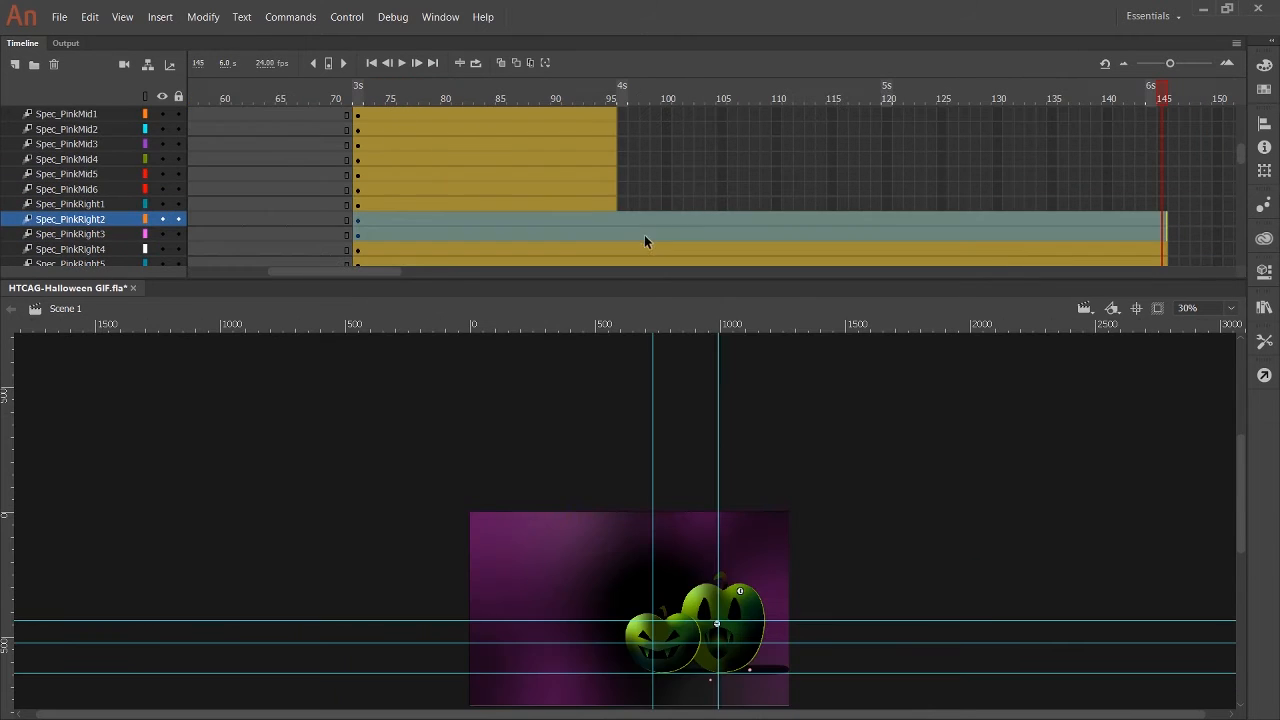
Set the stage zoom to 50% and hide the guides.
left_click_drag(1197, 308, 1112, 308)
type("50")
key("Return")
key("ctrl+;")
Extend the tween spans of Spec_PinkRight1 and of Spec_PinkMid6, Spec_PinkMid5 and Spec_PinkMid4 to frame 145.
left_click_drag(614, 205, 1164, 194)
left_click(615, 205)
left_click(614, 174)
left_click_drag(614, 160, 1164, 158)
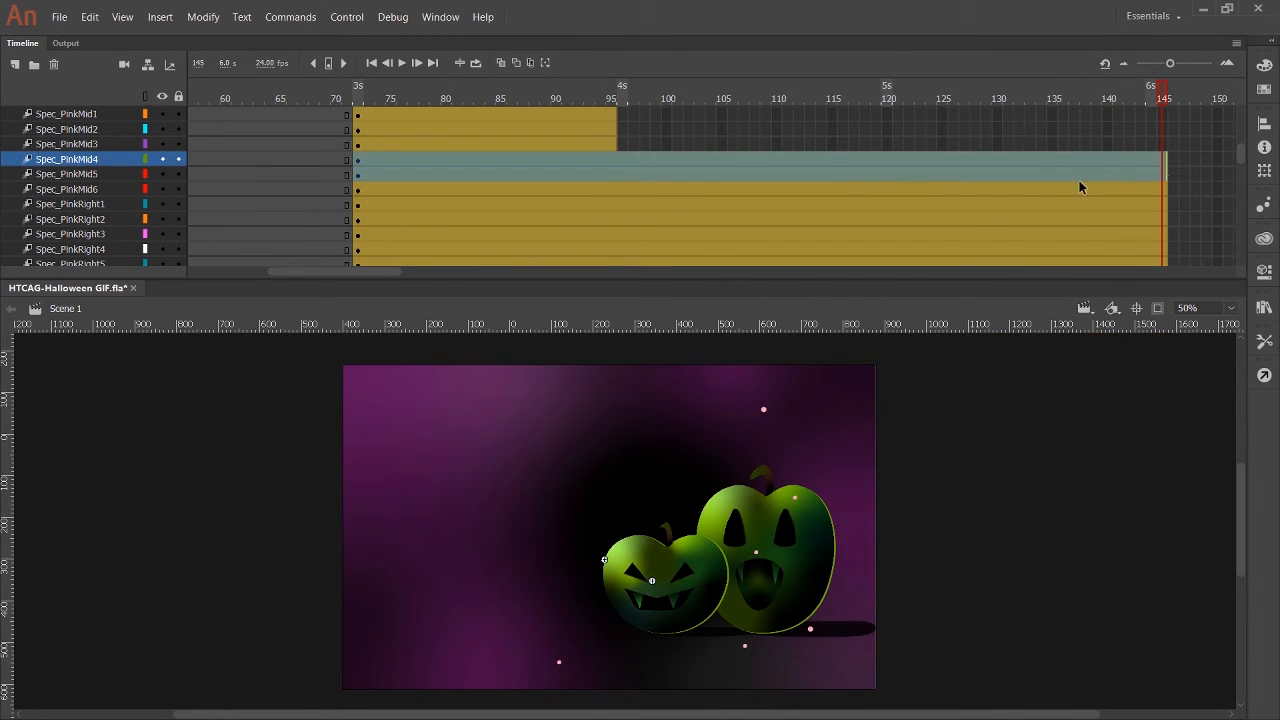
Extend the tween spans of Spec_PinkMid3, Spec_PinkMid2, Spec_PinkMid1 and Spec_PinkLeft2 to frame 145.
scroll(648, 170, "up", 2)
left_click(612, 203)
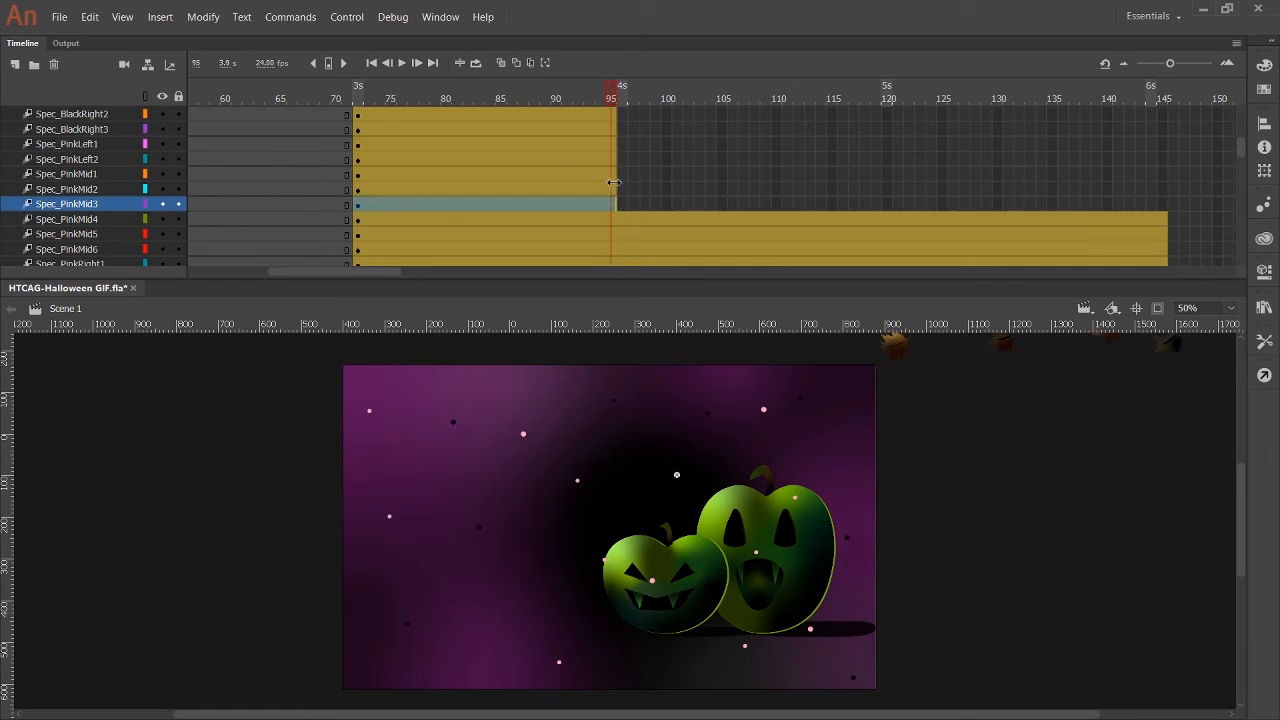
left_click(612, 188, "shift")
left_click_drag(616, 190, 1164, 192)
left_click(614, 174)
left_click(612, 159, "shift")
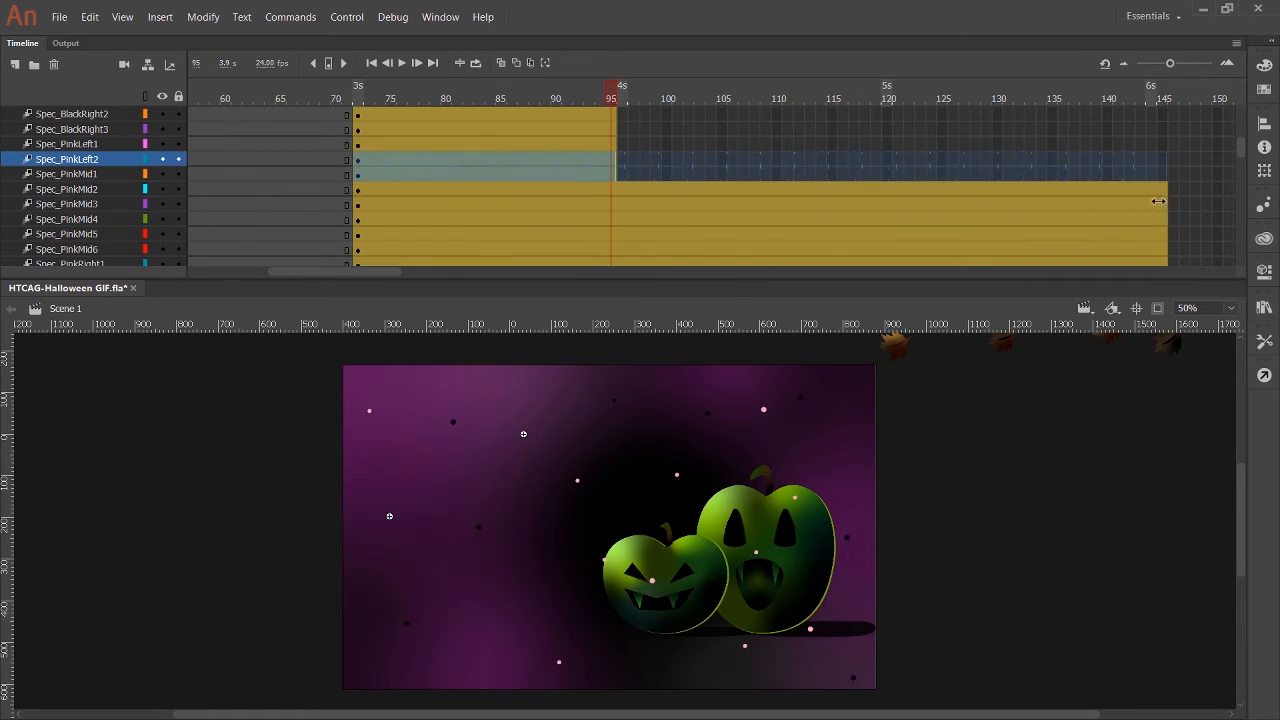
left_click_drag(616, 160, 1164, 160)
Extend the tween spans of Spec_PinkLeft1 and of the three Spec_BlackRight layers to frame 145.
scroll(526, 235, "up", 3)
left_click(614, 234)
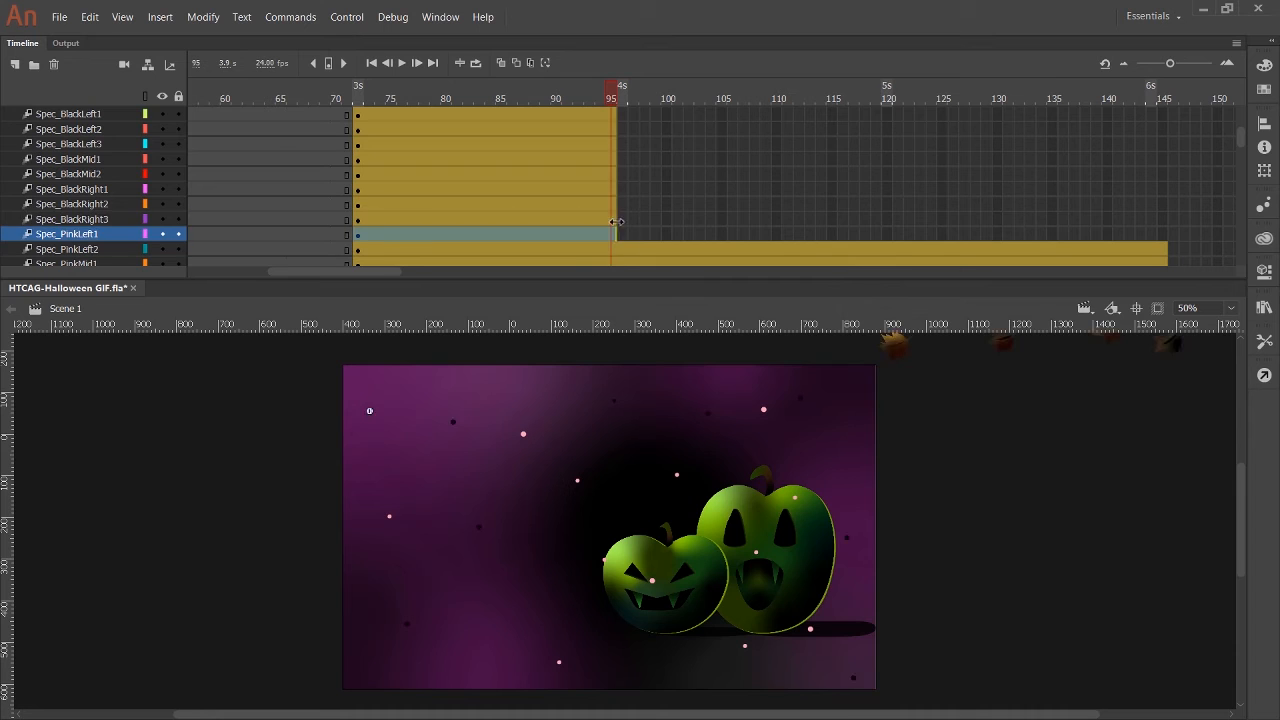
left_click(615, 220, "shift")
left_click_drag(616, 221, 1165, 238)
scroll(640, 232, "up", 1)
left_click(615, 232)
left_click(615, 221, "shift")
left_click_drag(616, 225, 1164, 233)
Extend the tween spans of the Spec_BlackMid and Spec_BlackLeft layers and of DarkLeaf12 to frame 145.
scroll(630, 236, "up", 1)
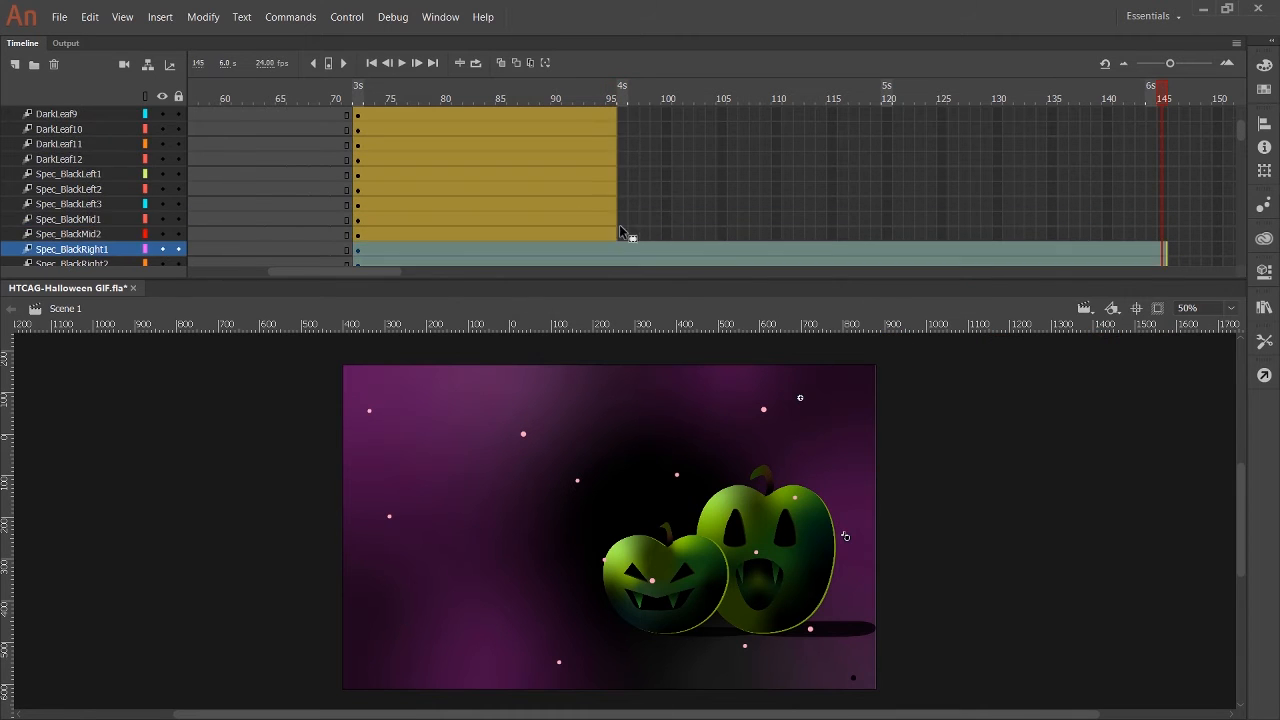
left_click(614, 234)
left_click(615, 221, "shift")
left_click_drag(616, 224, 1165, 205)
left_click(614, 204)
left_click(615, 189, "shift")
left_click(614, 174)
left_click(615, 161, "shift")
left_click_drag(616, 165, 1164, 177)
Extend the tween spans of DarkLeaf11, DarkLeaf10, DarkLeaf9 and DarkLeaf8 to frame 145.
scroll(629, 202, "up", 3)
left_click(615, 233)
left_click(615, 221, "shift")
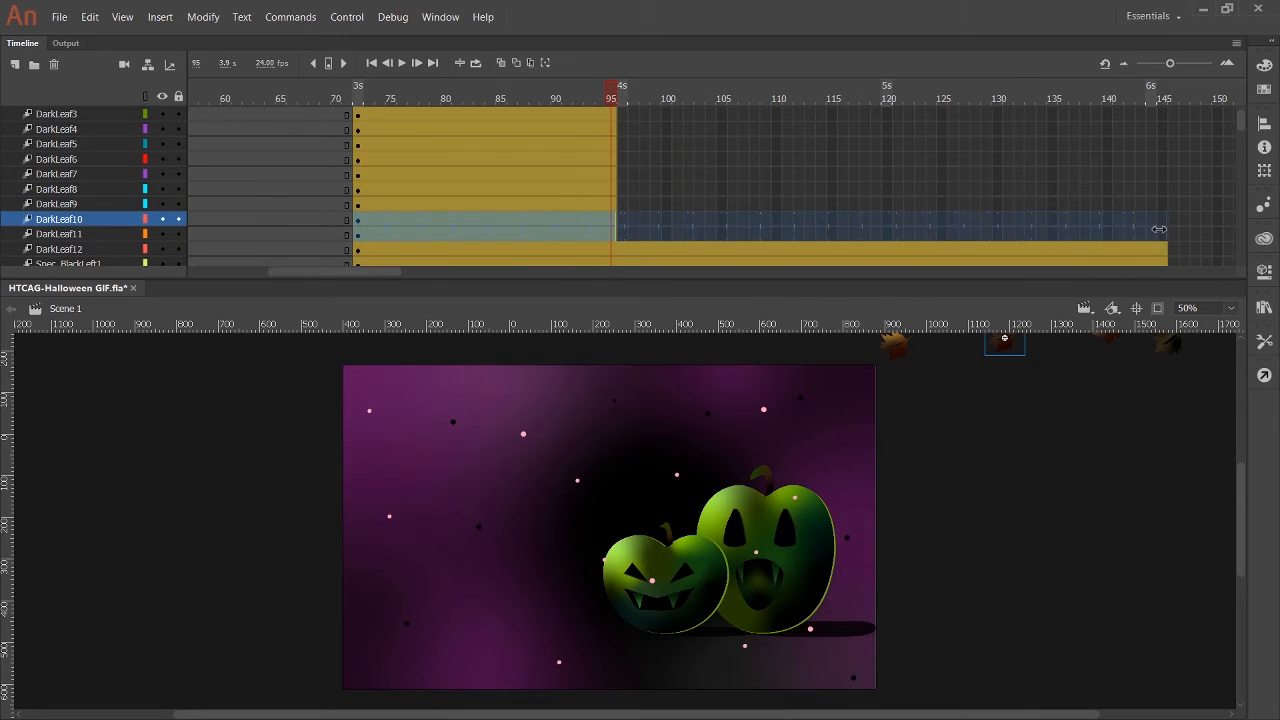
left_click_drag(1159, 229, 1165, 229)
scroll(629, 250, "up", 2)
left_click(615, 234)
left_click(615, 221, "shift")
left_click_drag(616, 226, 1166, 205)
Extend the tween spans of the DarkLeaf7 to DarkLeaf1 layers to frame 145.
left_click(614, 204)
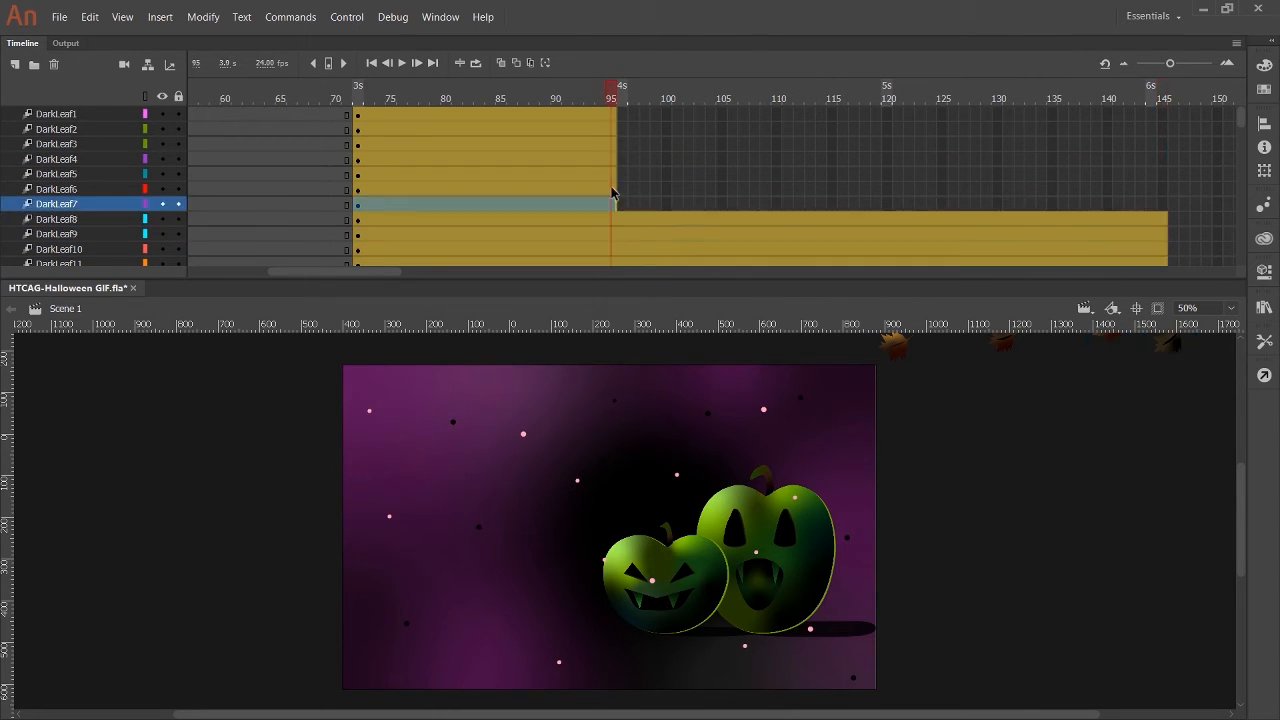
left_click(615, 189, "shift")
left_click_drag(616, 195, 1163, 192)
left_click(615, 174)
left_click(613, 159, "shift")
left_click(613, 151, "shift")
left_click(614, 144)
left_click(614, 130, "shift")
left_click_drag(616, 134, 1163, 158)
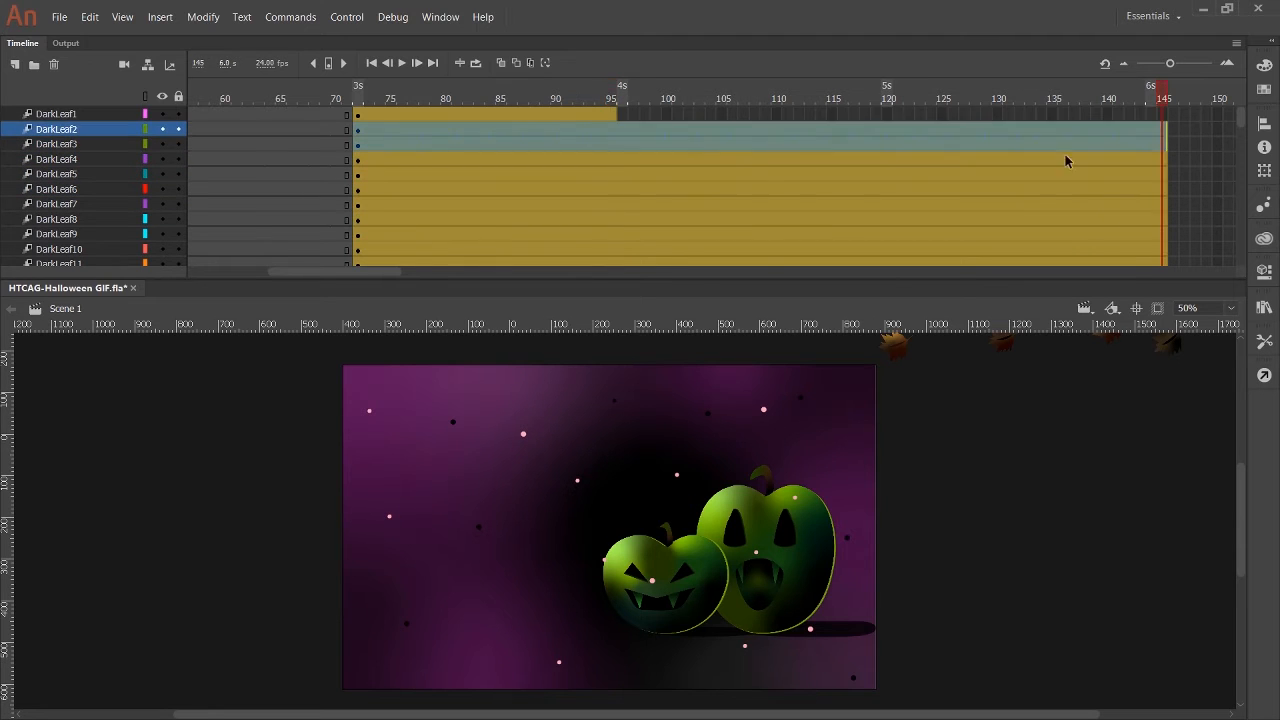
left_click(613, 114)
left_click_drag(616, 115, 1161, 132)
Check the orange scene at frame 71 and at frame 1, looking over its layers.
scroll(603, 170, "down", 15)
left_click(349, 101)
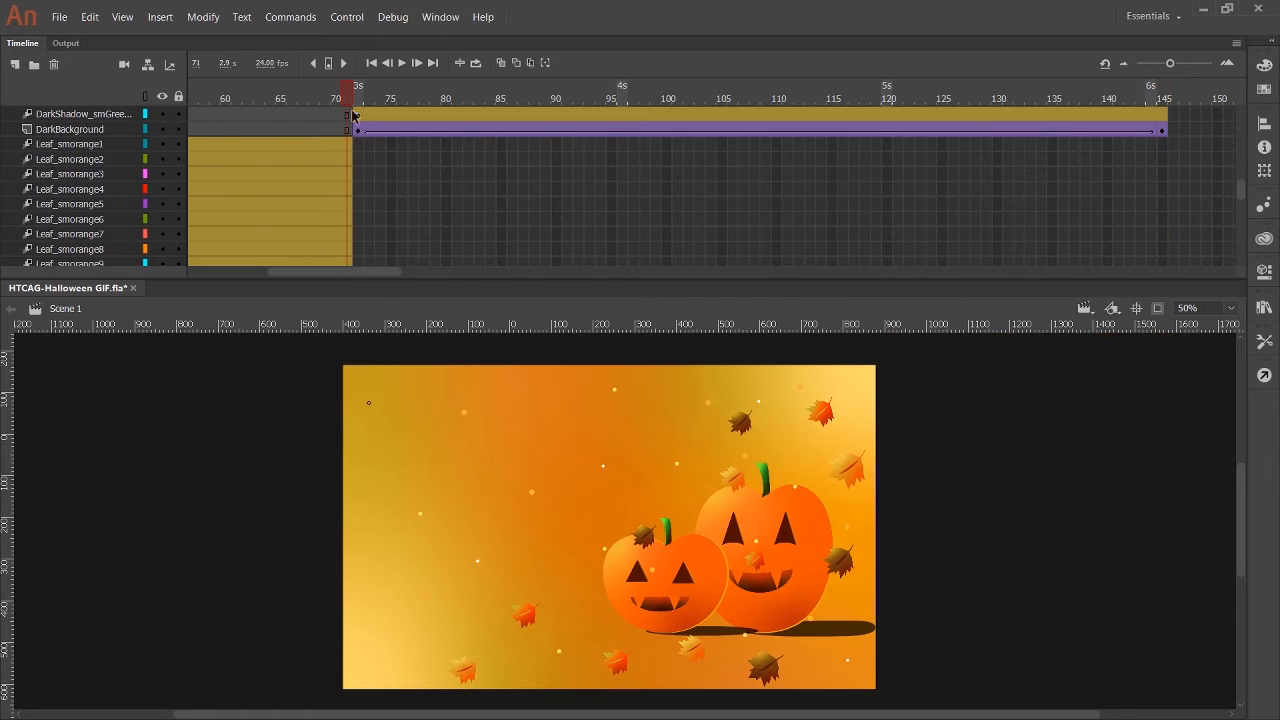
left_click_drag(323, 272, 241, 270)
scroll(249, 171, "down", 5)
scroll(248, 171, "down", 10)
left_click(189, 95)
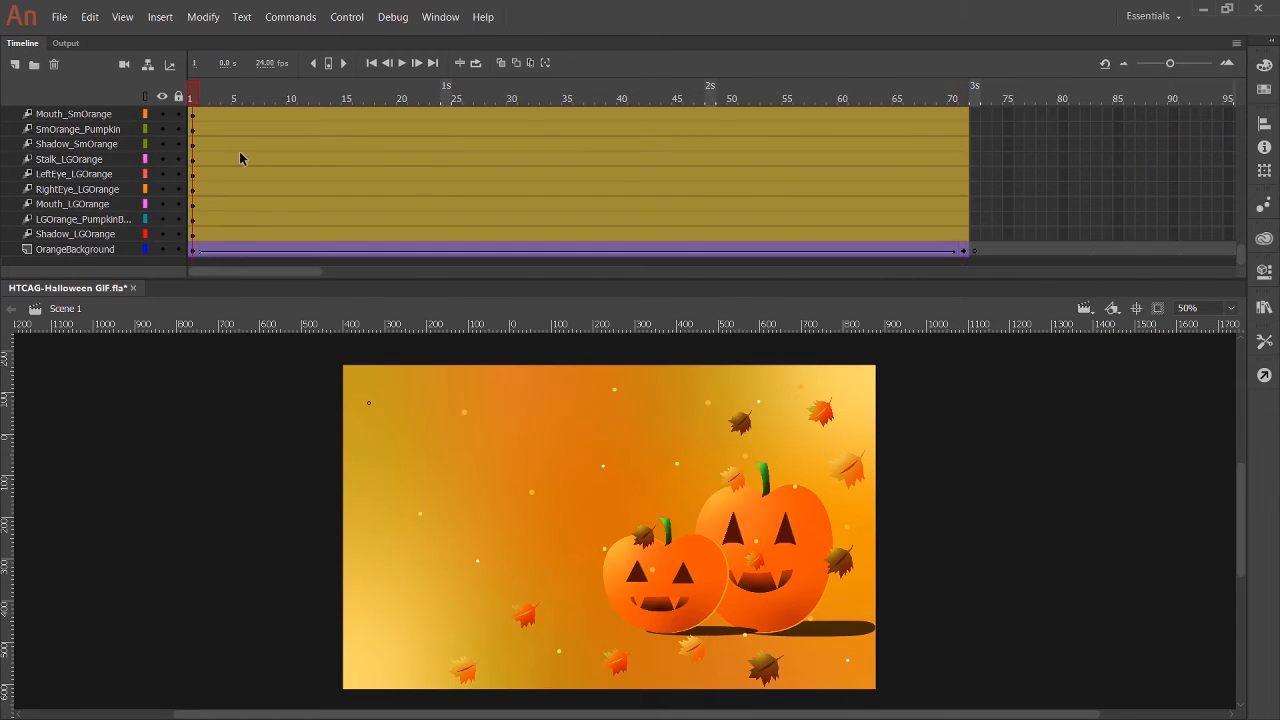
scroll(239, 152, "up", 14)
left_click(192, 166)
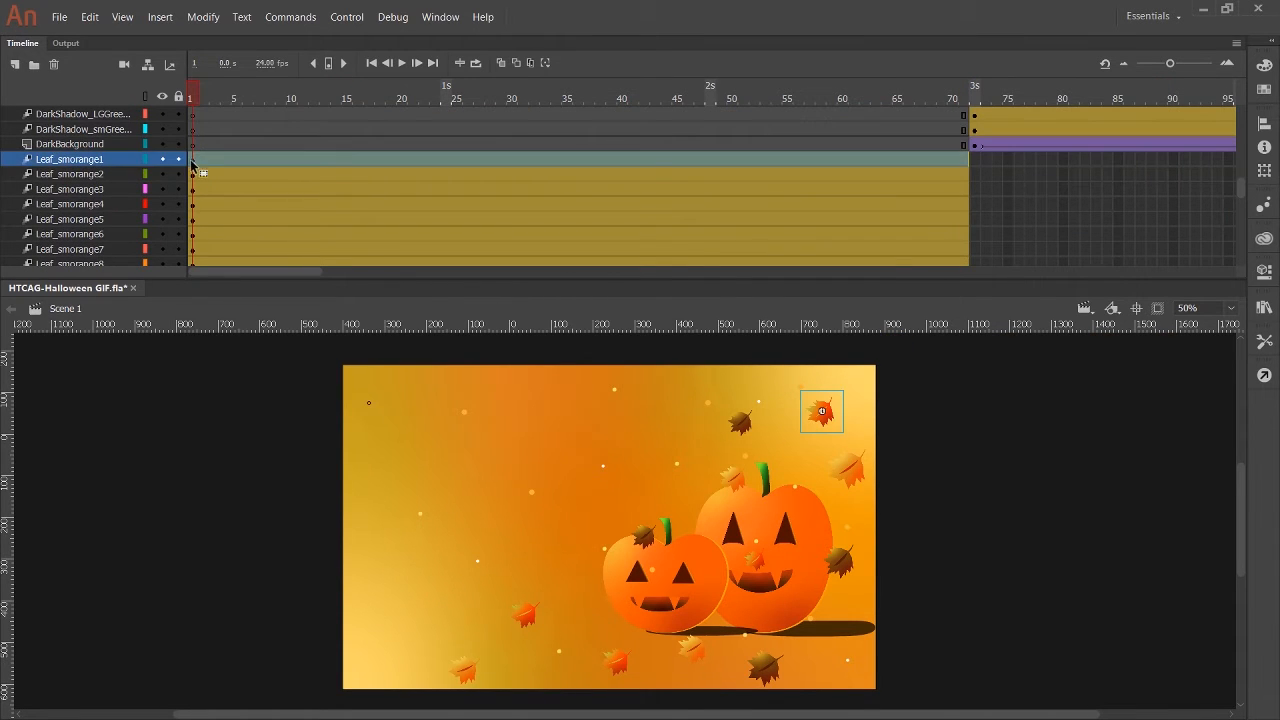
scroll(190, 176, "down", 4)
left_click(191, 175, "ctrl")
scroll(193, 160, "up", 1)
left_click(194, 190, "ctrl")
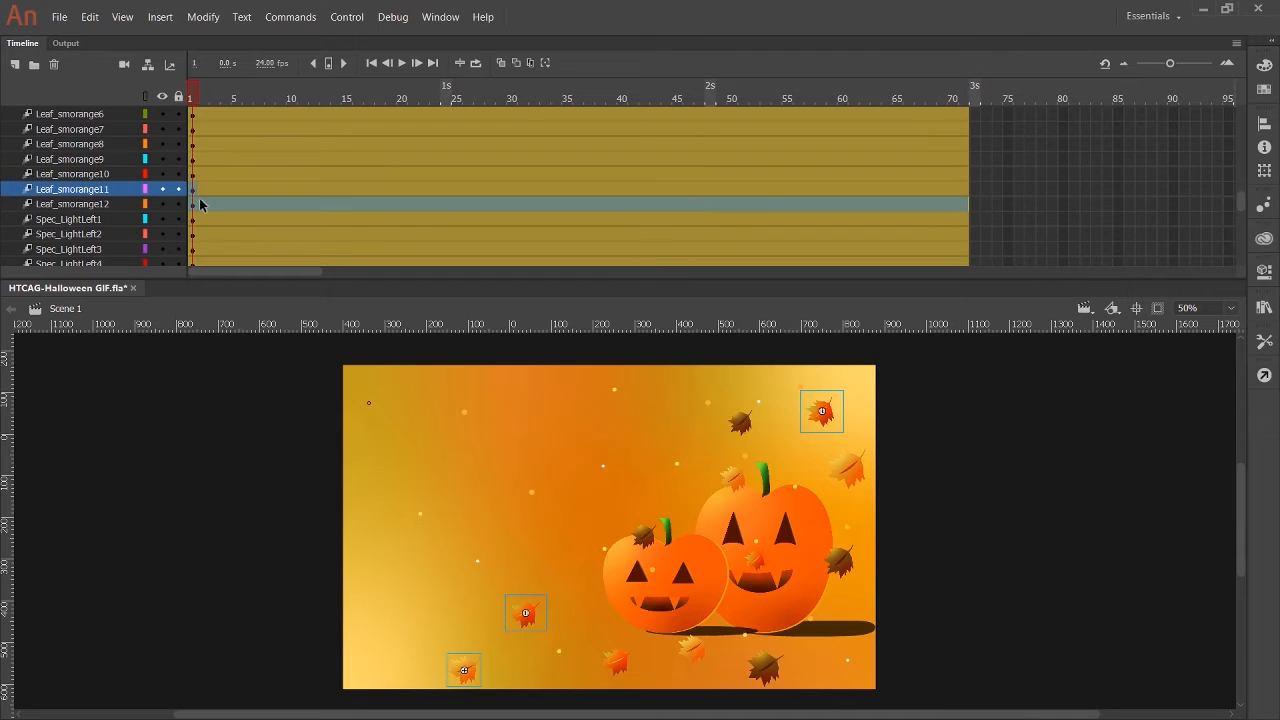
left_click(192, 174)
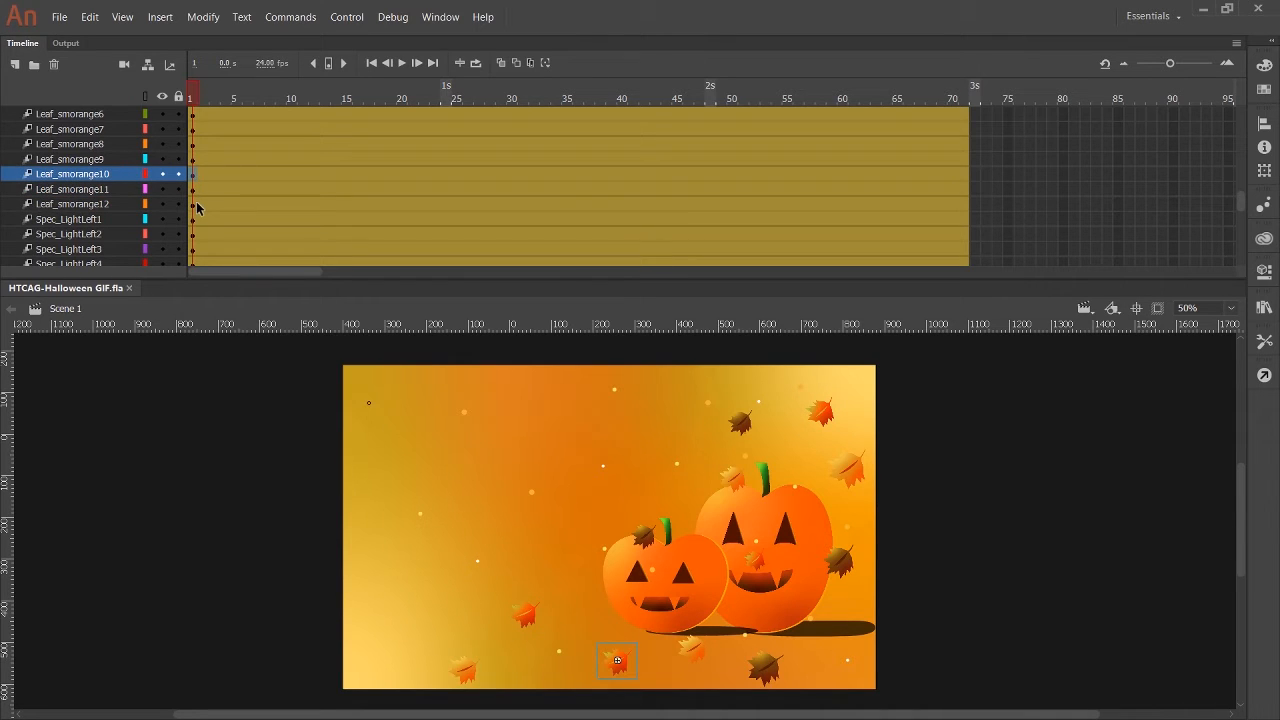
Lock the orange scene's background, pumpkin and light speck layers, leaving only the Leaf_smorange layers unlocked.
scroll(171, 200, "down", 3)
scroll(160, 200, "up", 1)
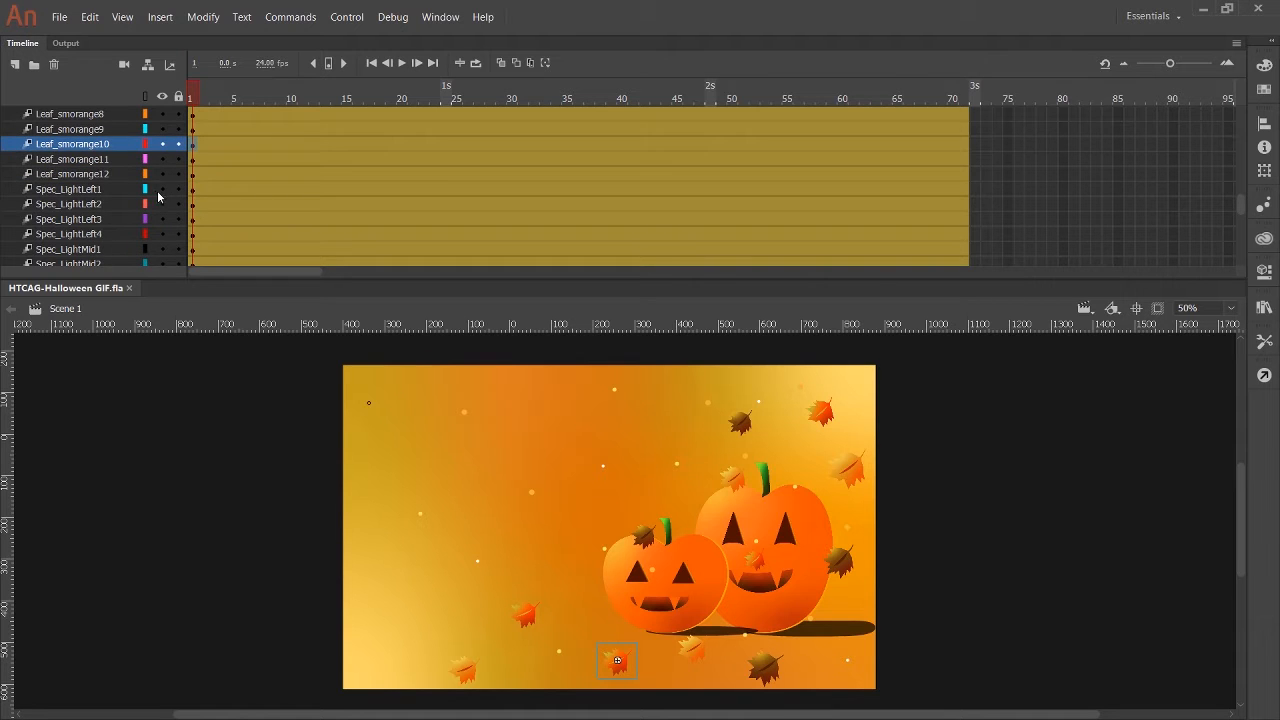
scroll(150, 207, "down", 10)
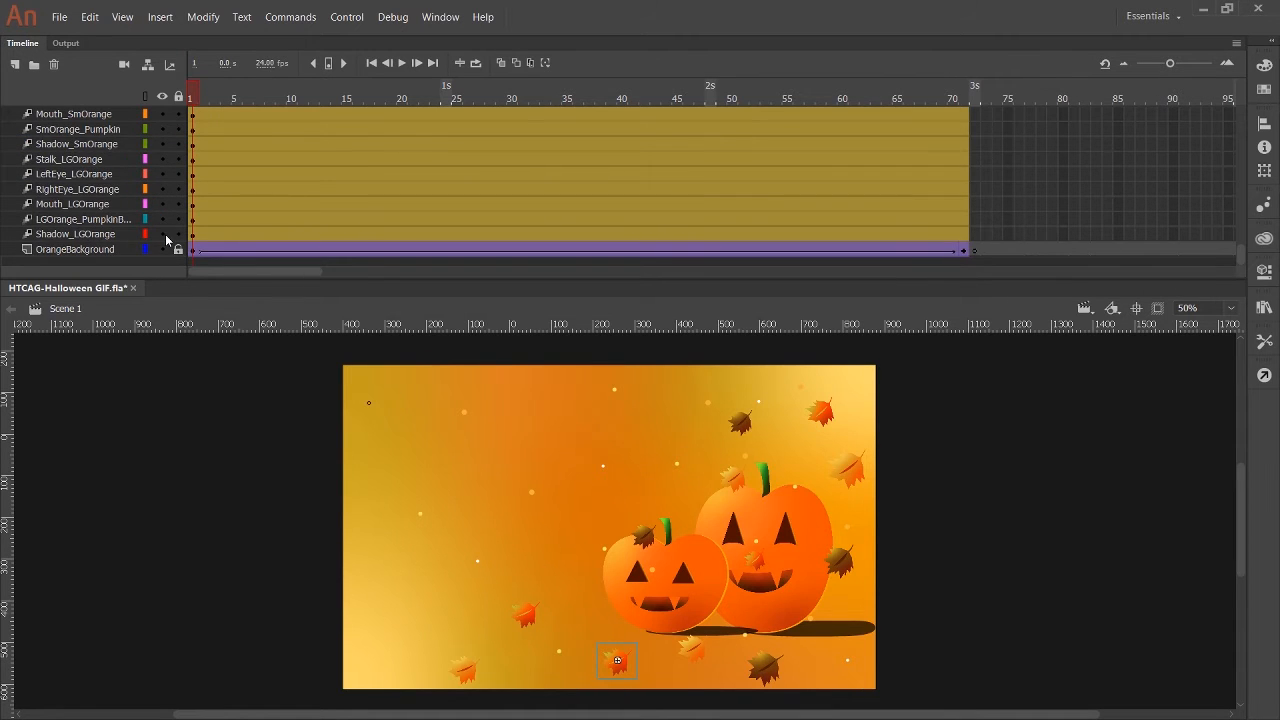
scroll(160, 230, "up", 10)
scroll(178, 214, "down", 3)
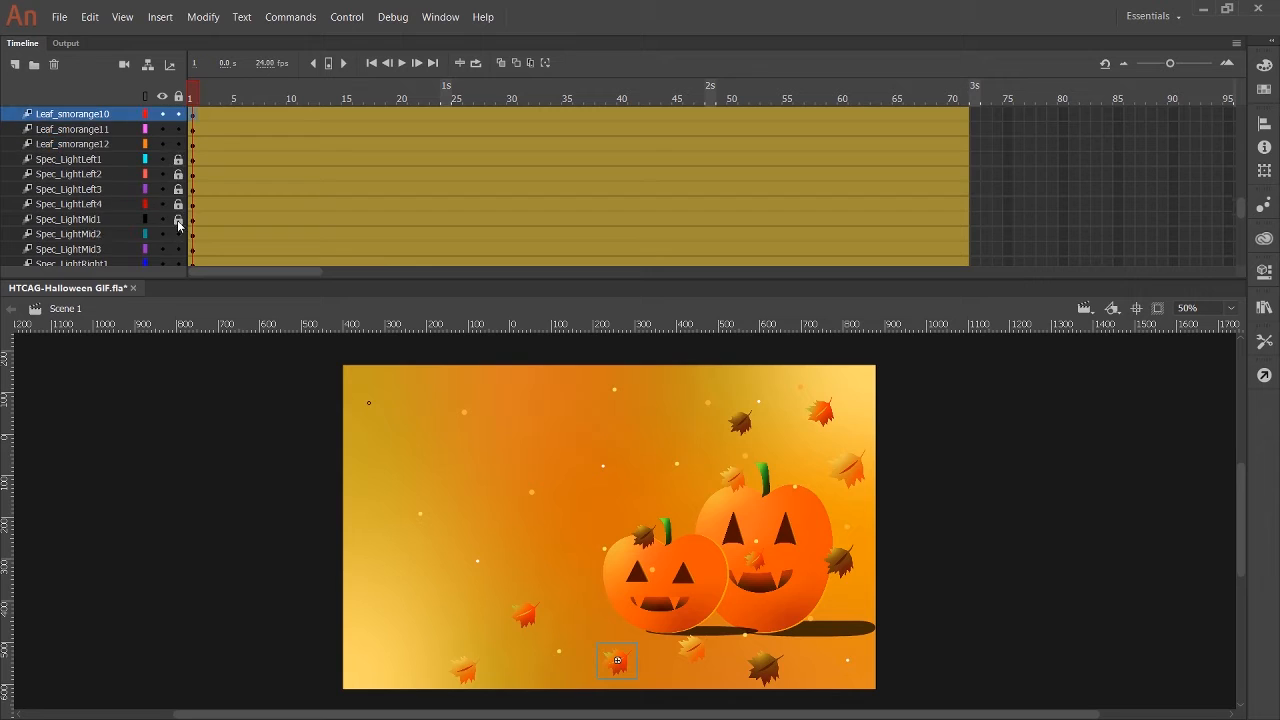
scroll(181, 224, "up", 4)
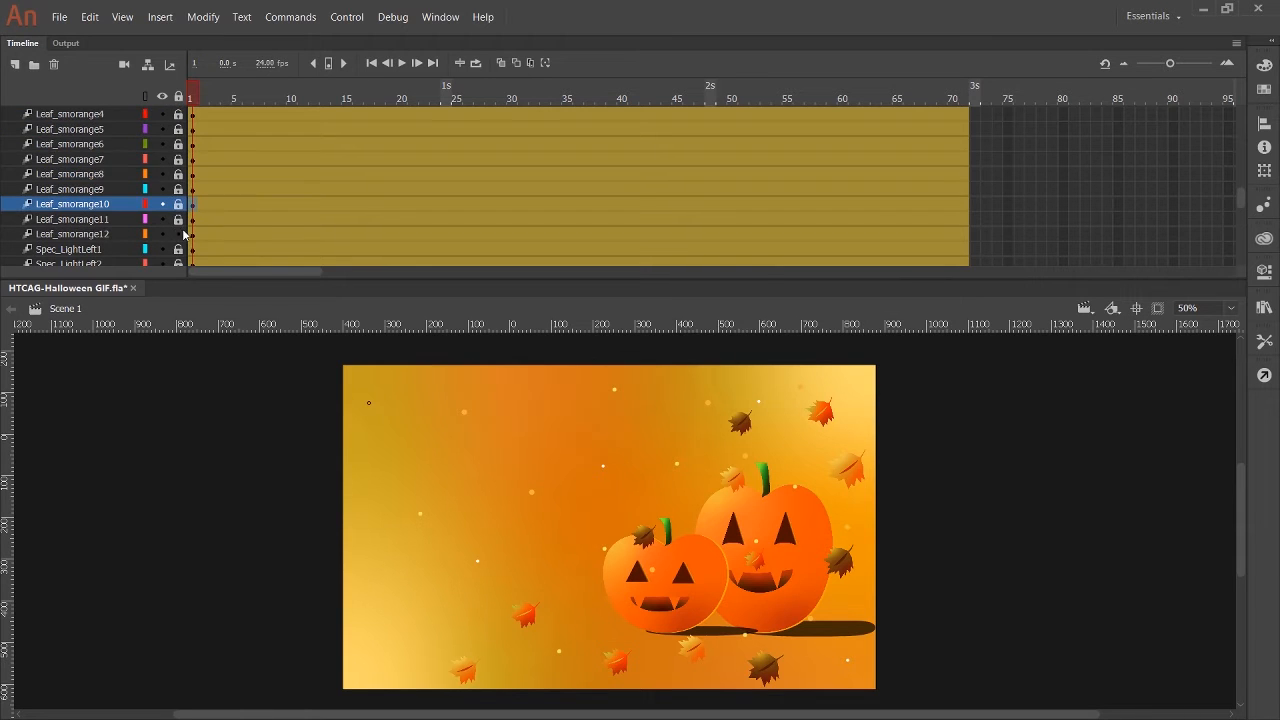
scroll(180, 180, "up", 2)
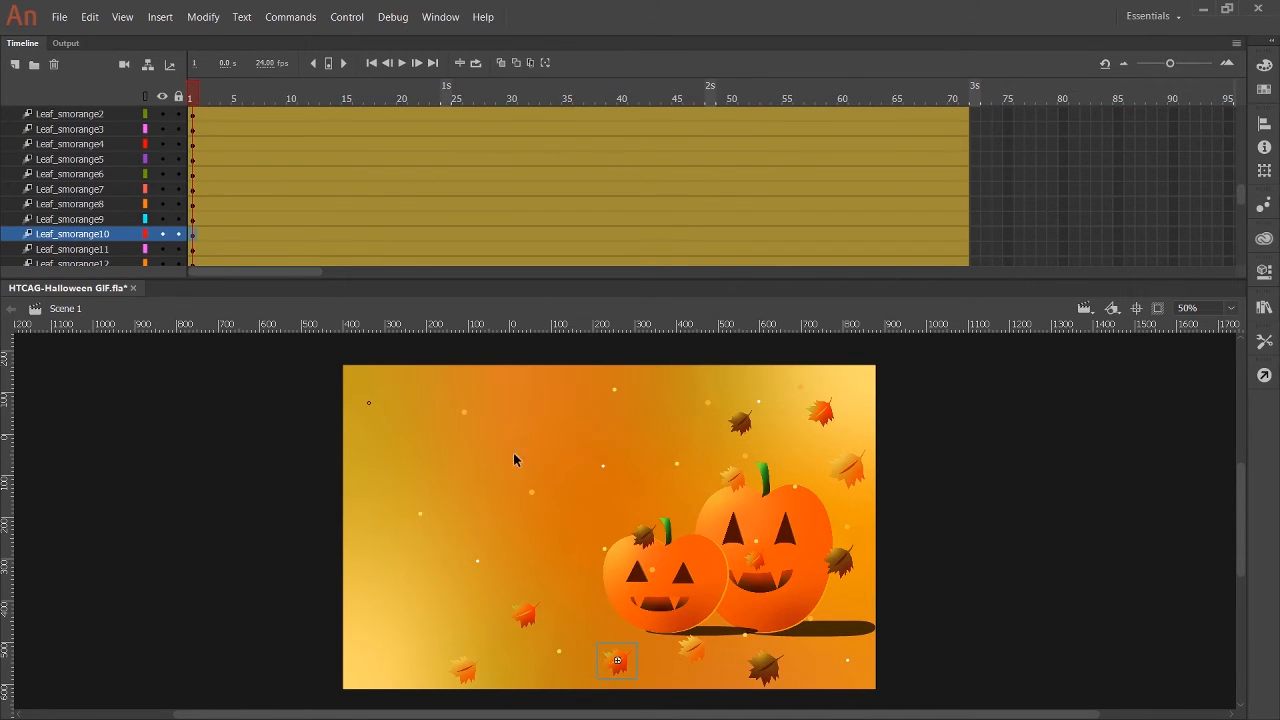
Select all the small orange-scene leaves in frame 1, set the zoom to 30%, and move them off the stage beyond its upper-right corner.
left_click_drag(432, 376, 885, 700)
left_click_drag(430, 378, 920, 691)
left_click(1188, 309)
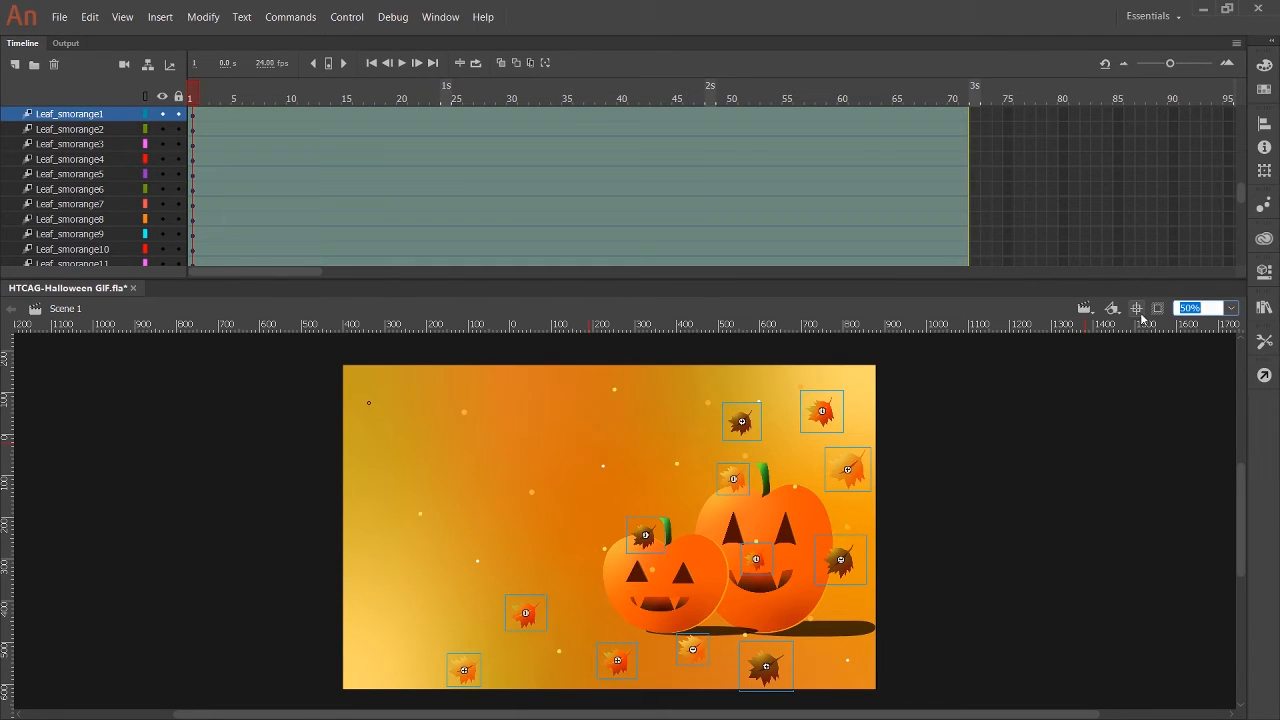
type("30")
key("Return")
left_click_drag(547, 616, 814, 444)
left_click(886, 548)
Play the animation to check both scenes, and return to frame 1.
scroll(882, 575, "up", 3)
scroll(882, 575, "down", 3)
left_click_drag(337, 234, 152, 93)
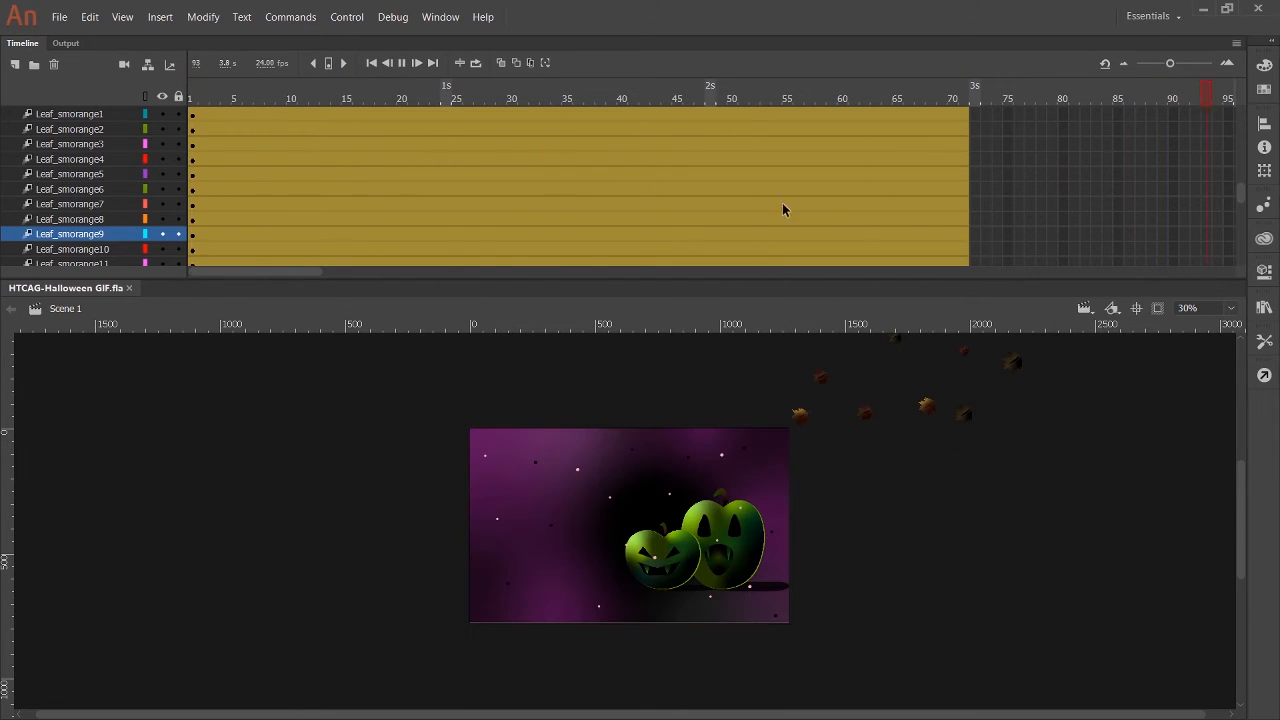
left_click(402, 64)
left_click_drag(406, 270, 181, 240)
left_click(198, 100)
Unlock the orange scene's background, pumpkin and light speck layers.
scroll(289, 211, "down", 6)
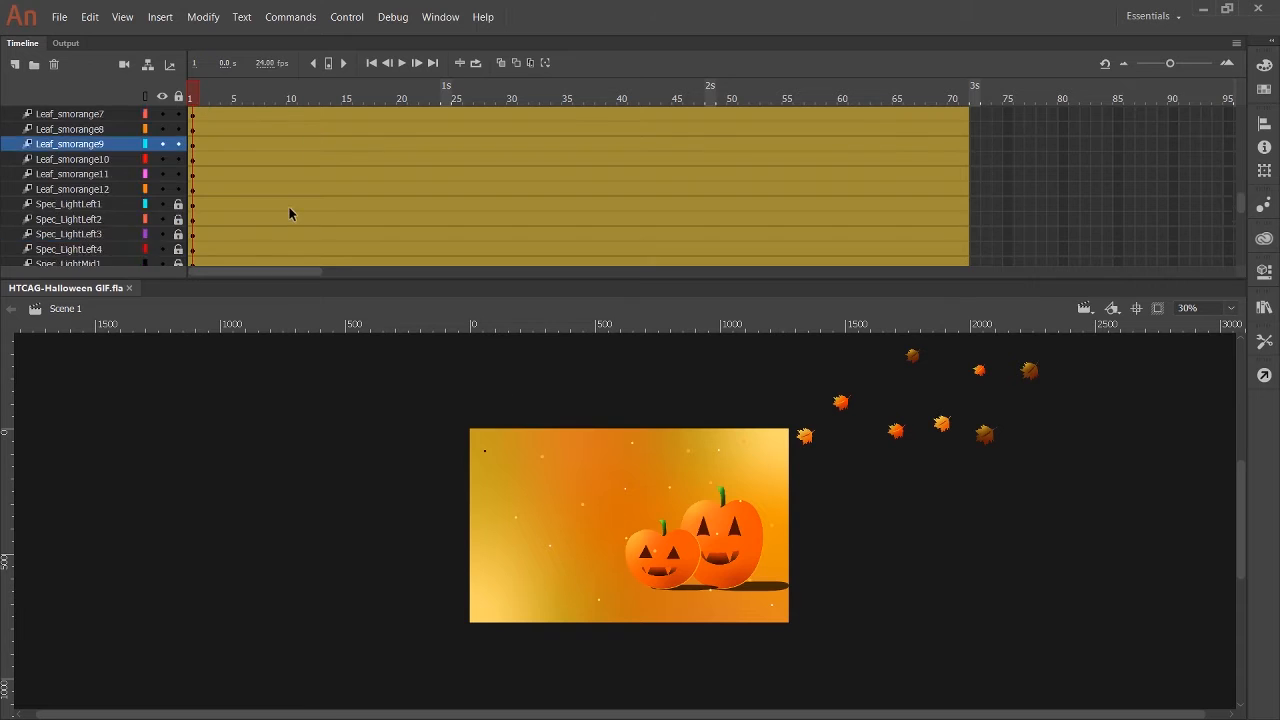
double_click(289, 208)
double_click(226, 208)
scroll(165, 200, "down", 4)
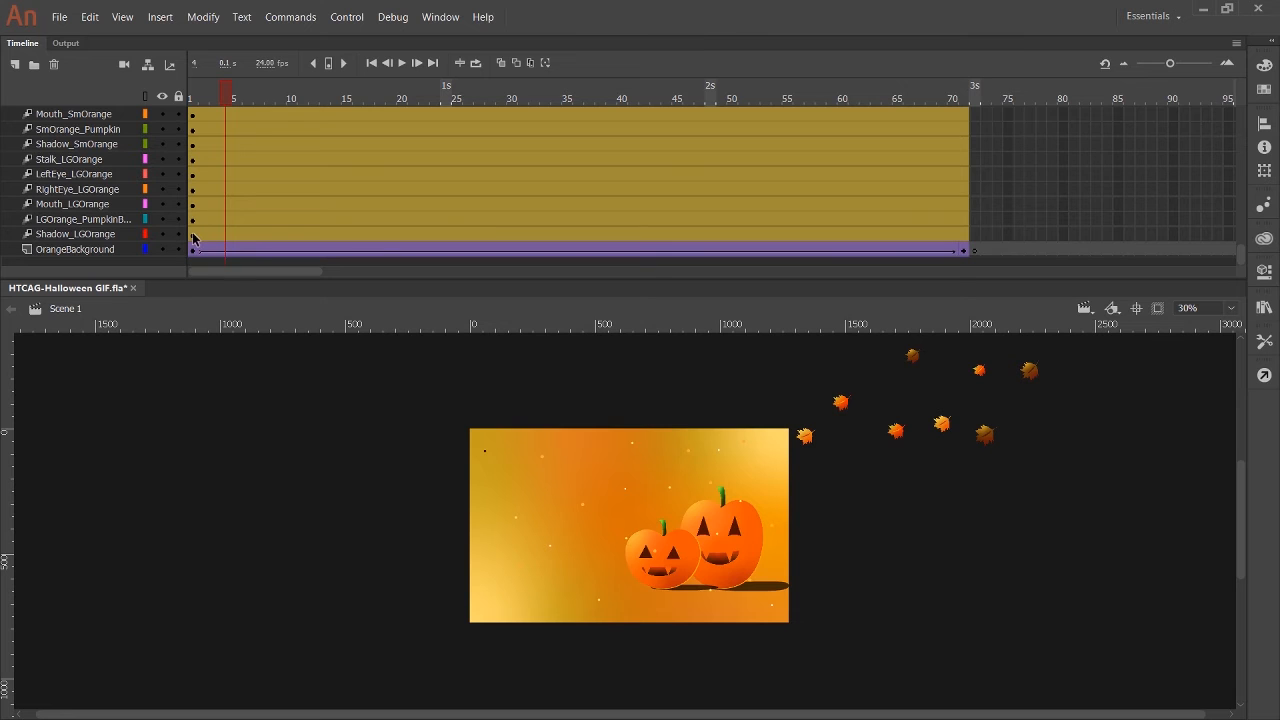
left_click(104, 234)
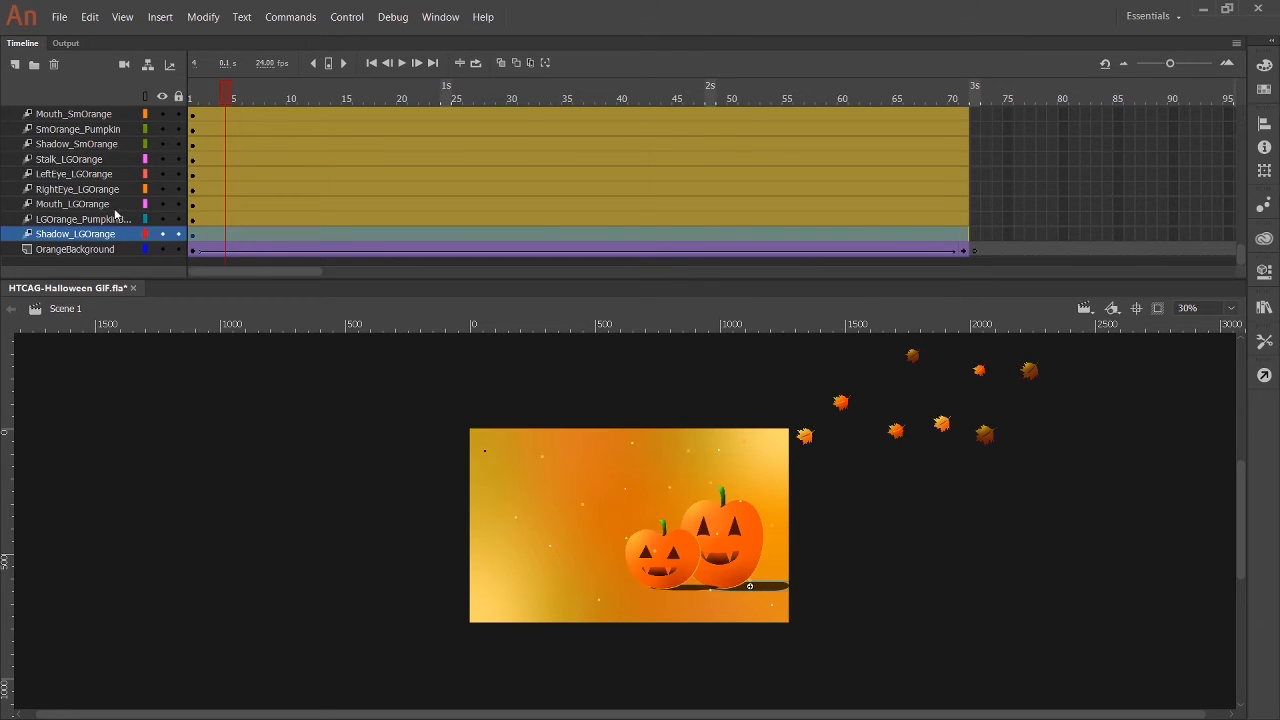
scroll(115, 213, "up", 6)
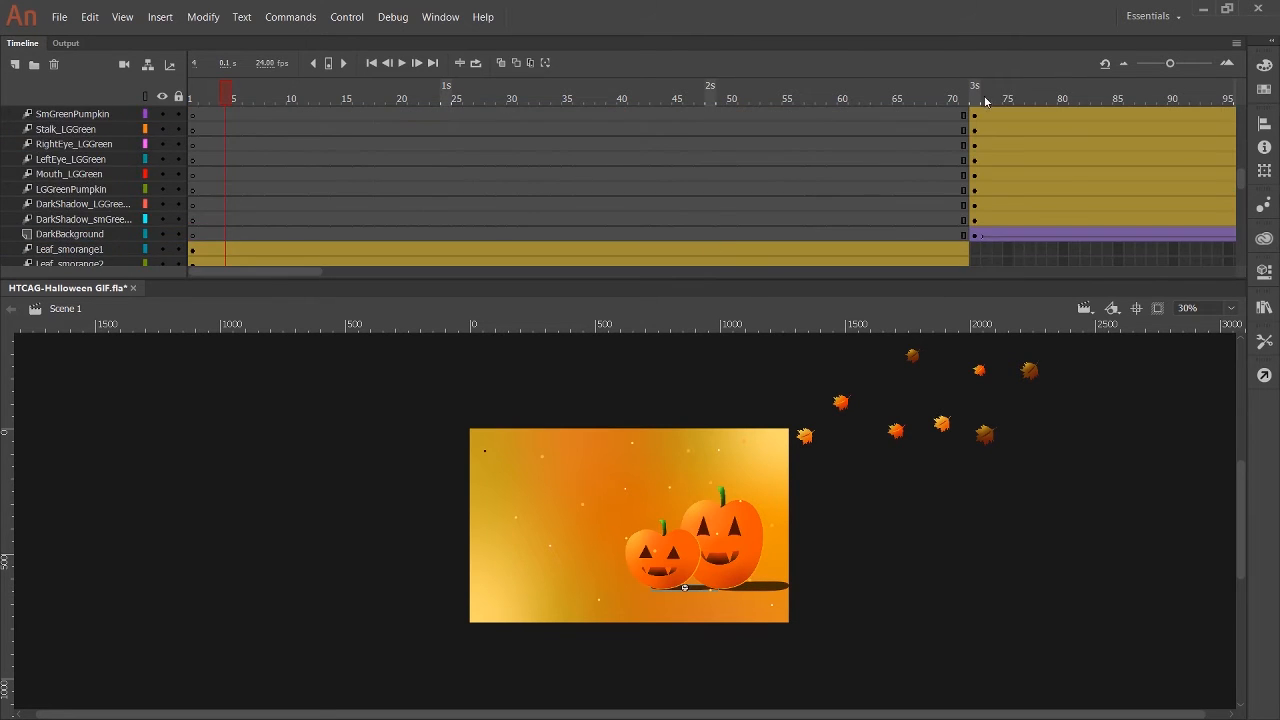
Compare the dark scene at frame 72 with the orange scene at frame 1 and look over the leaf layers.
left_click(976, 96)
left_click(194, 100)
scroll(328, 230, "down", 2)
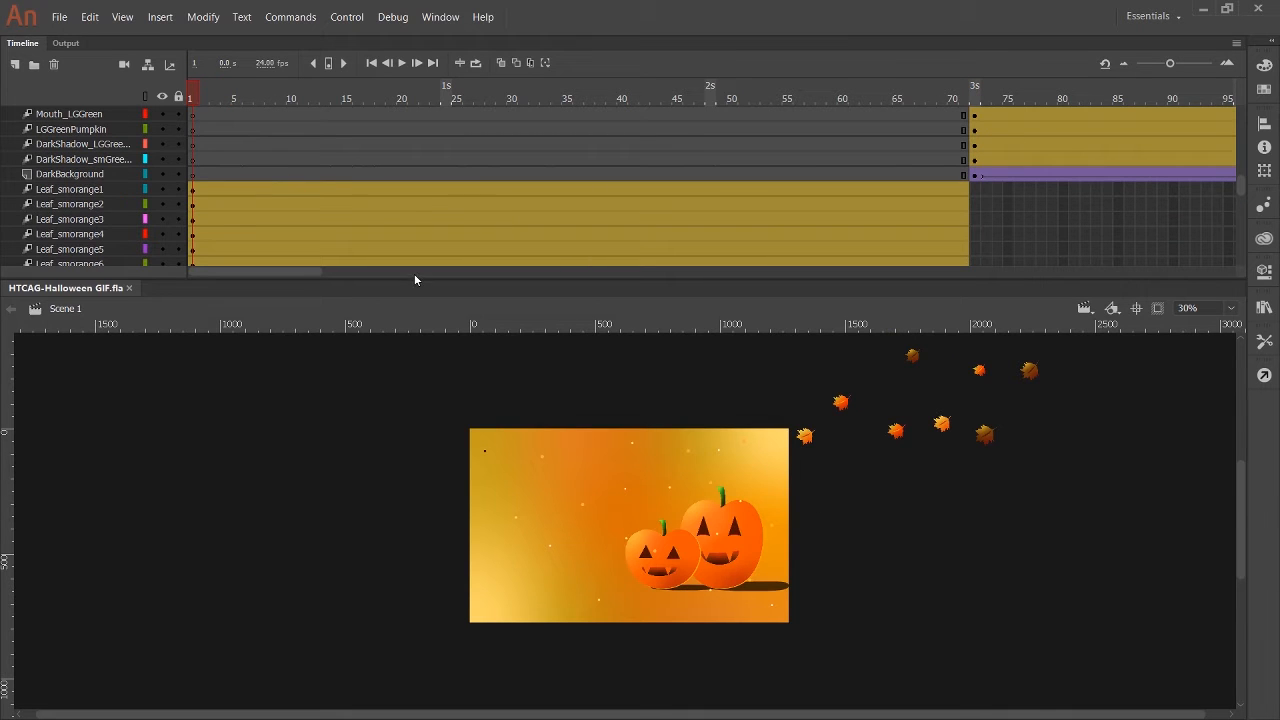
scroll(271, 163, "down", 3)
scroll(163, 129, "up", 2)
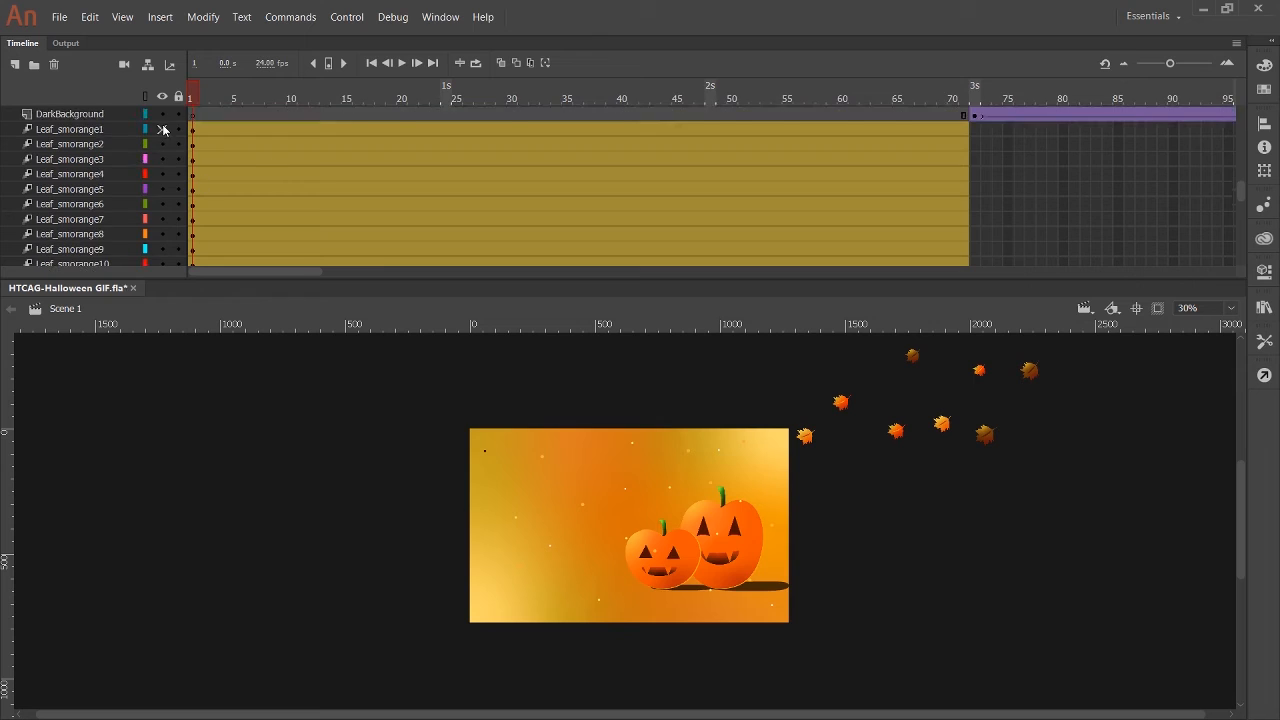
scroll(146, 212, "down", 3)
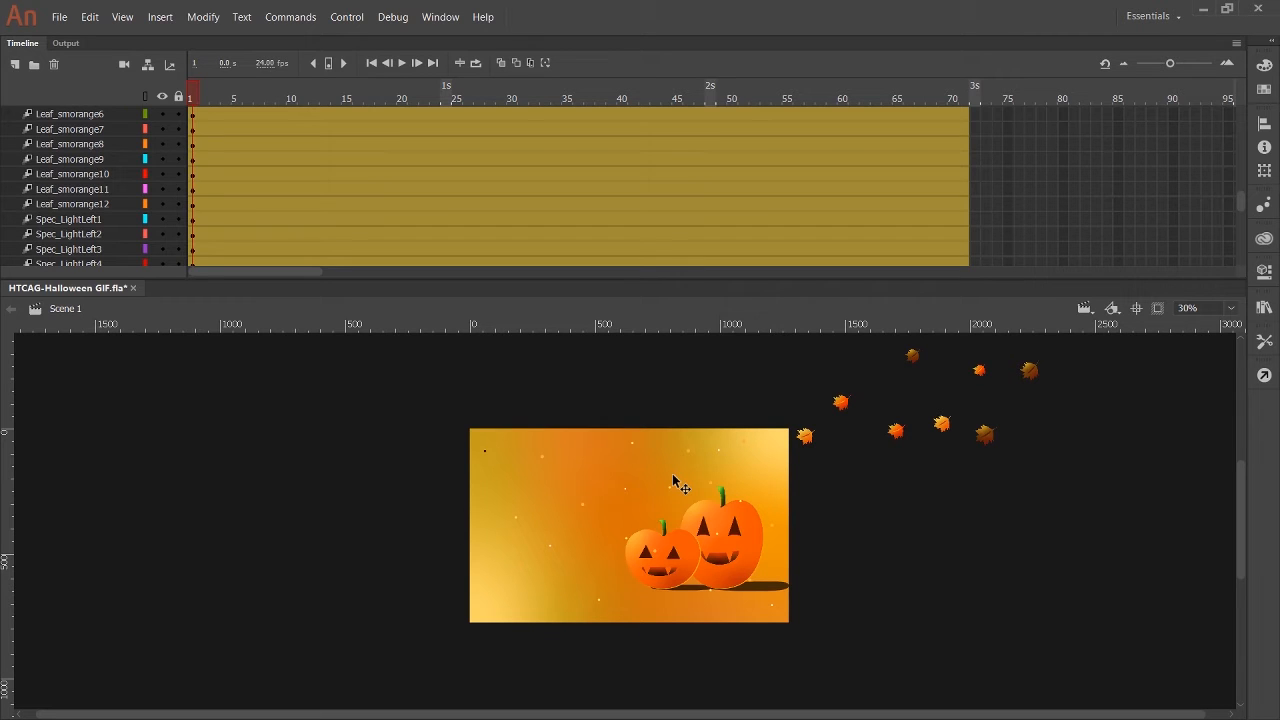
At frame 71, move all the Leaf_smorange leaves diagonally down and left toward the stage, and lock all layers.
left_click(178, 96)
left_click(958, 101)
key("ctrl+a")
left_click_drag(921, 372, 701, 490)
left_click(178, 96)
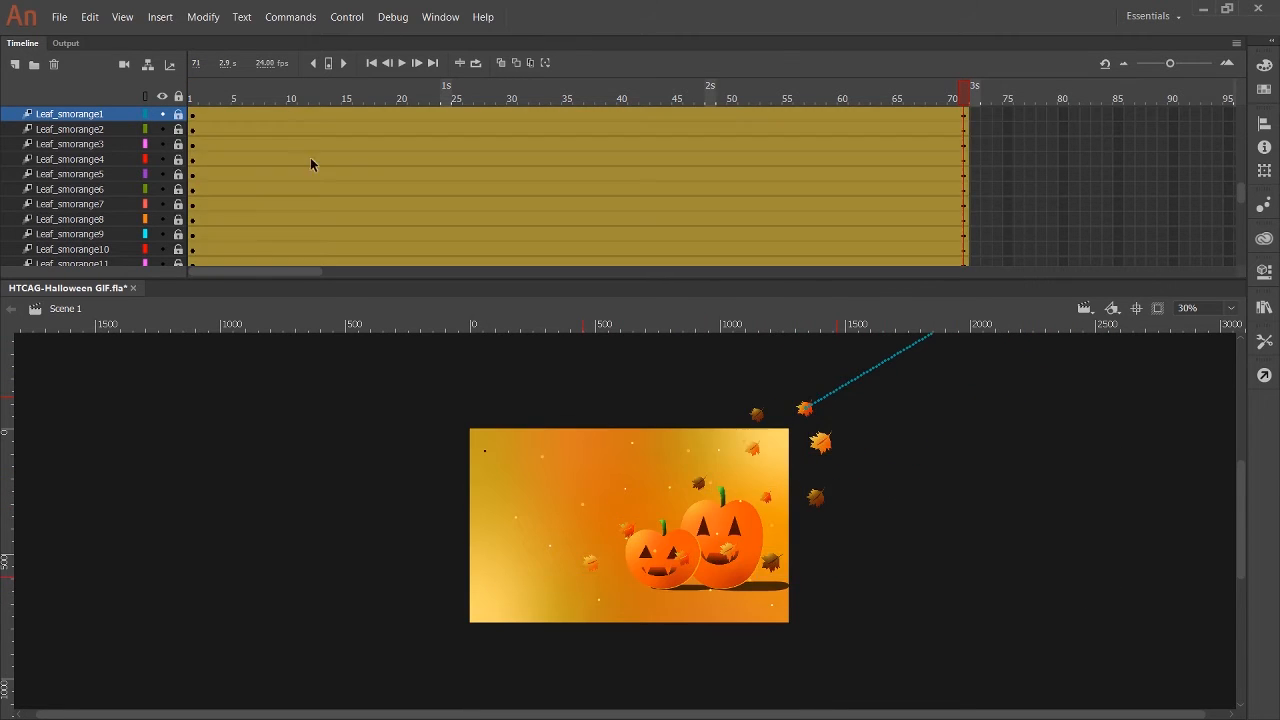
Unlock all layers, set the zoom to 50%, and play the leaf animation from frame 1.
left_click(179, 96)
left_click(191, 99)
left_click(1189, 308)
type("50")
key("Return")
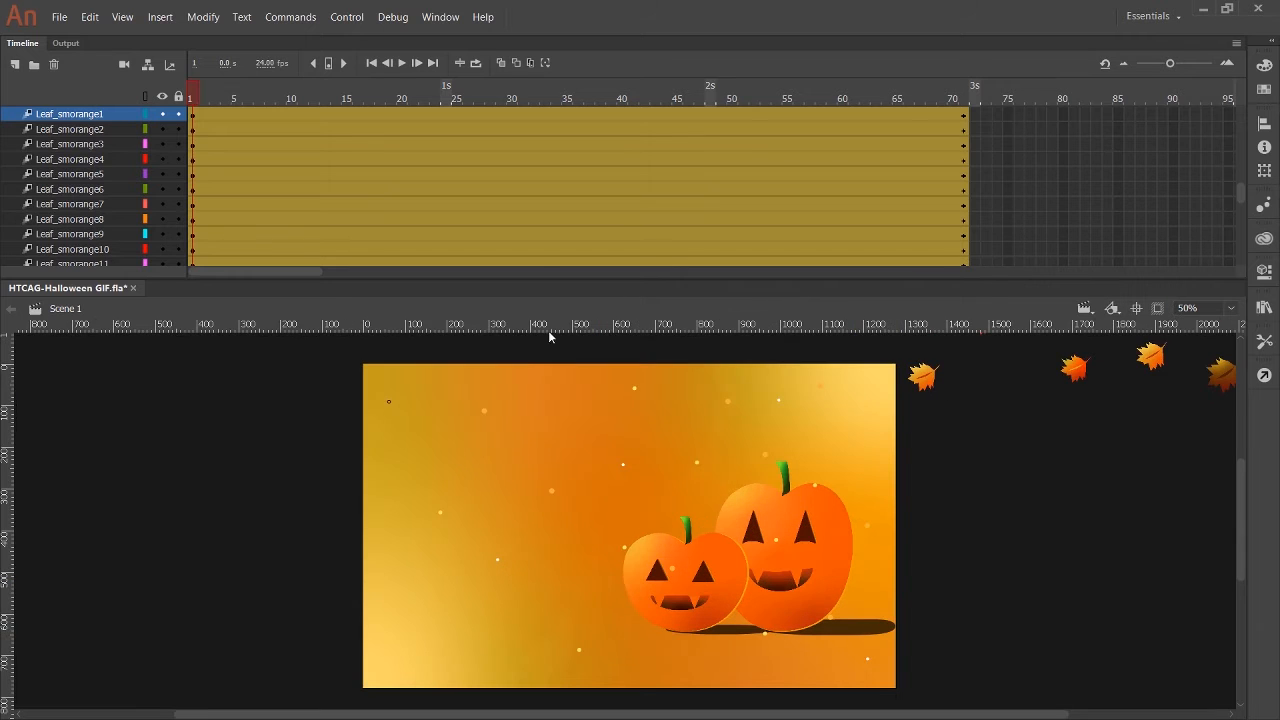
left_click(401, 62)
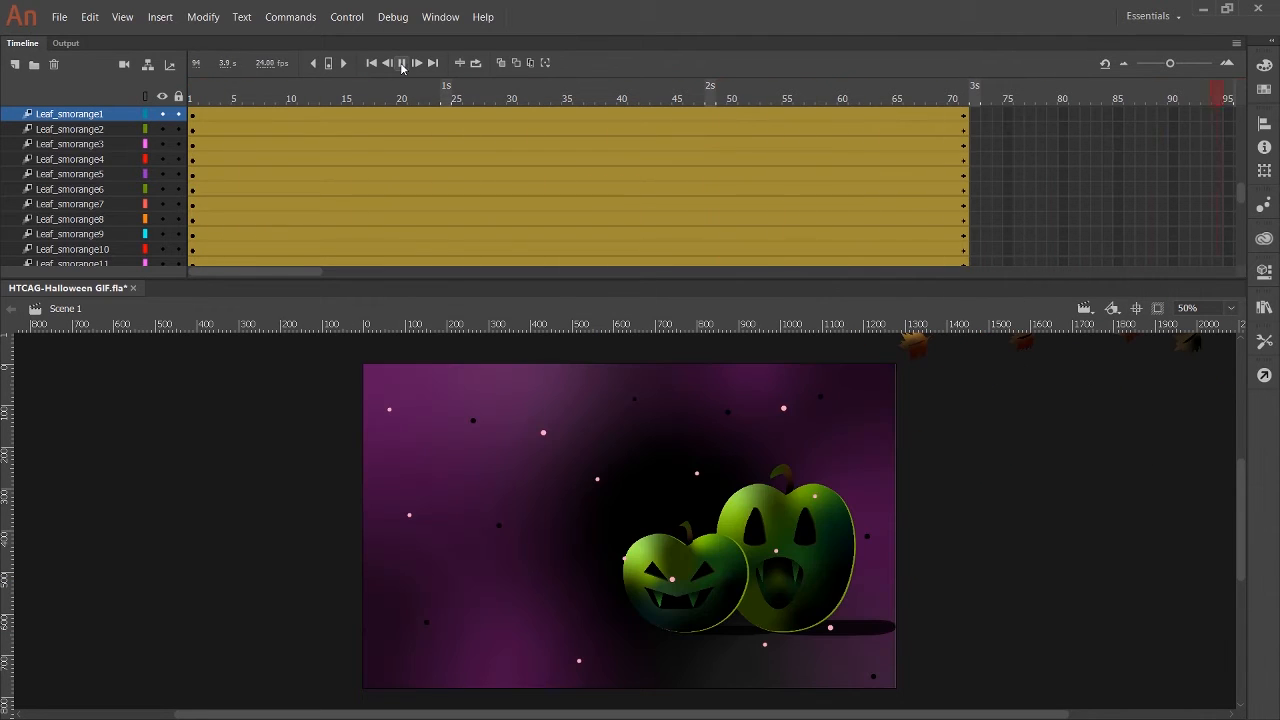
left_click_drag(363, 282, 304, 281)
At frame 71, place a vertical guide at about 440 px across the stage, and compare with frame 72.
left_click(568, 99)
left_click_drag(9, 440, 548, 509)
scroll(968, 432, "up", 3)
scroll(968, 432, "down", 3)
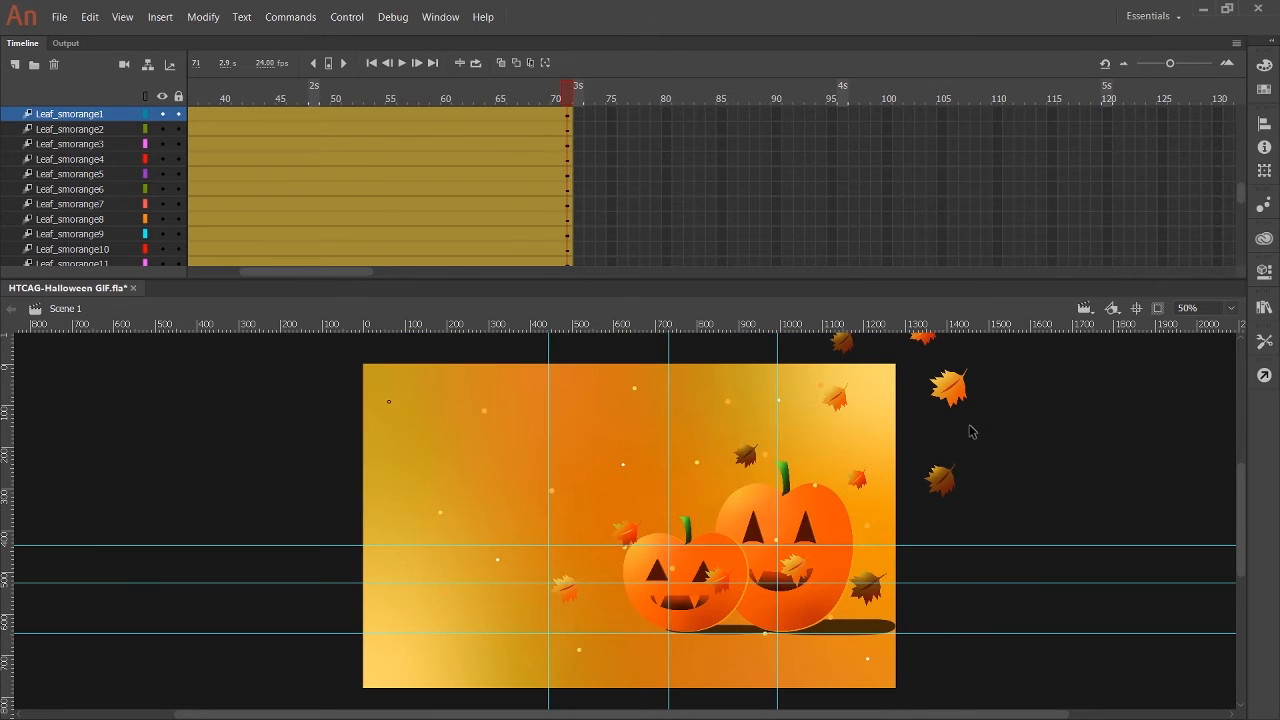
scroll(645, 187, "up", 3)
left_click(576, 96)
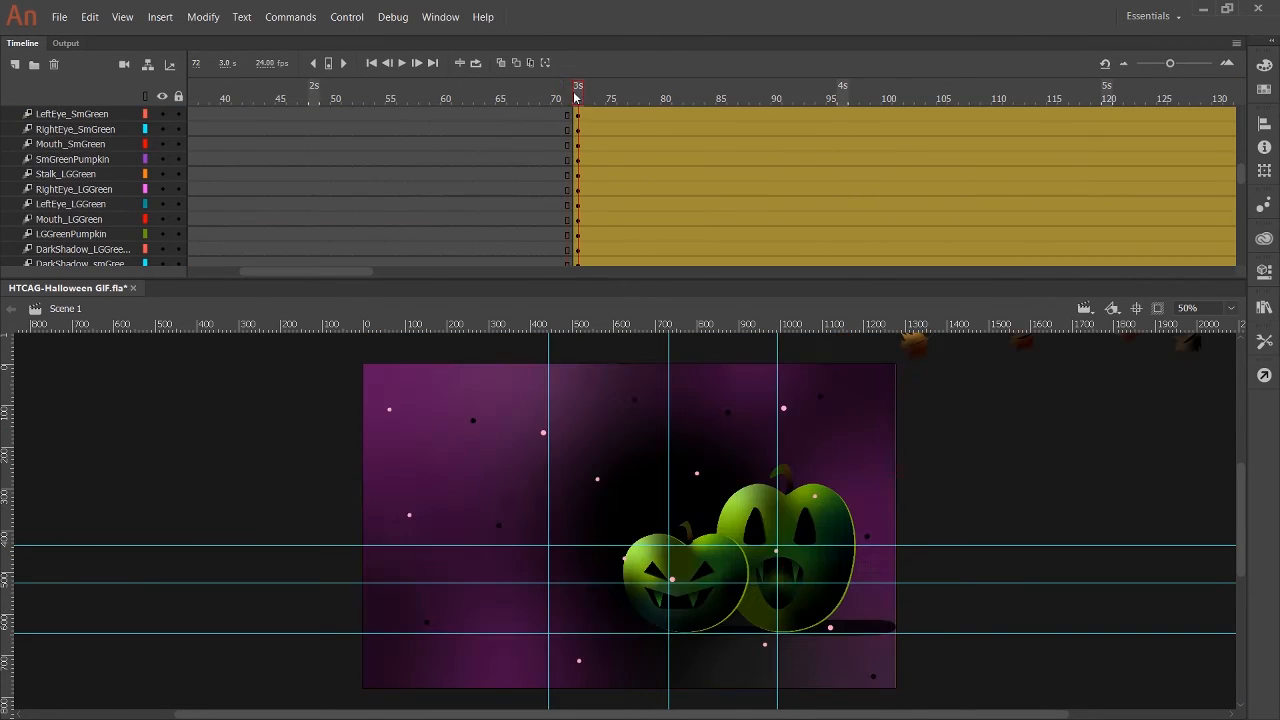
Set the zoom to 30%, return to frame 71, and remove the two lower horizontal guides from the stage.
left_click_drag(1200, 308, 1115, 303)
type("30")
key("Return")
left_click(571, 96)
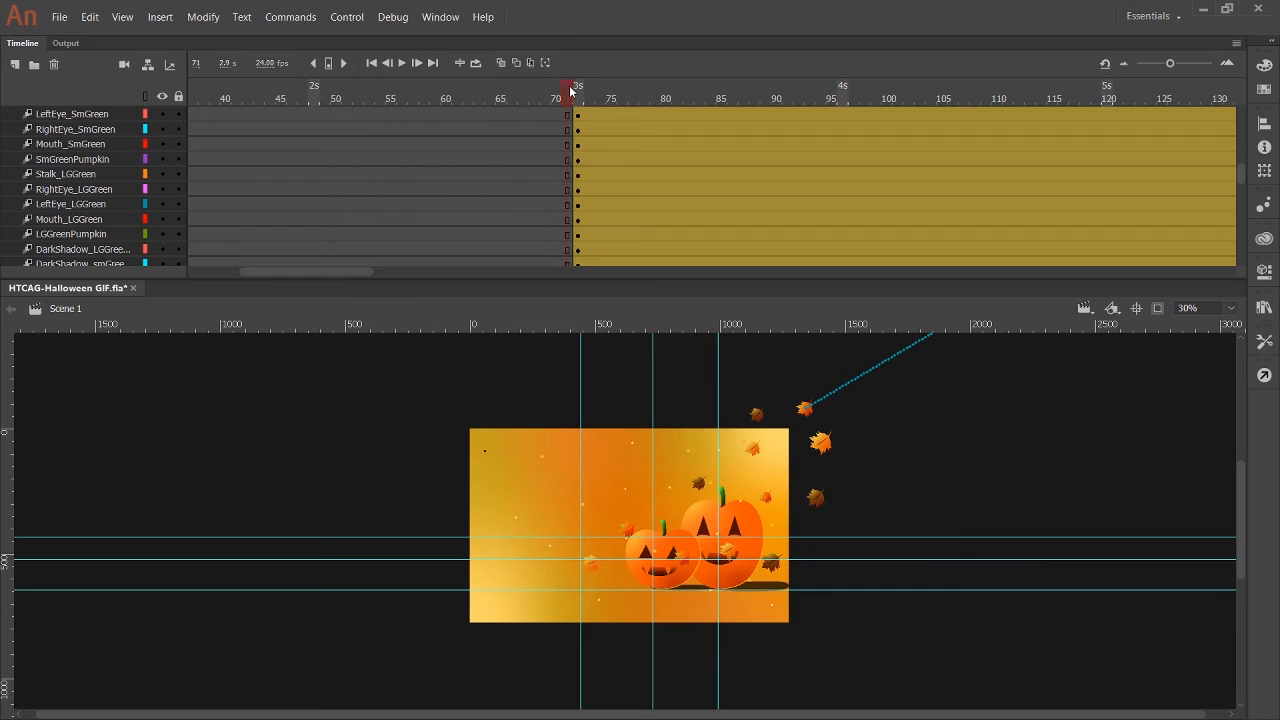
left_click_drag(623, 558, 604, 326)
left_click_drag(641, 590, 630, 326)
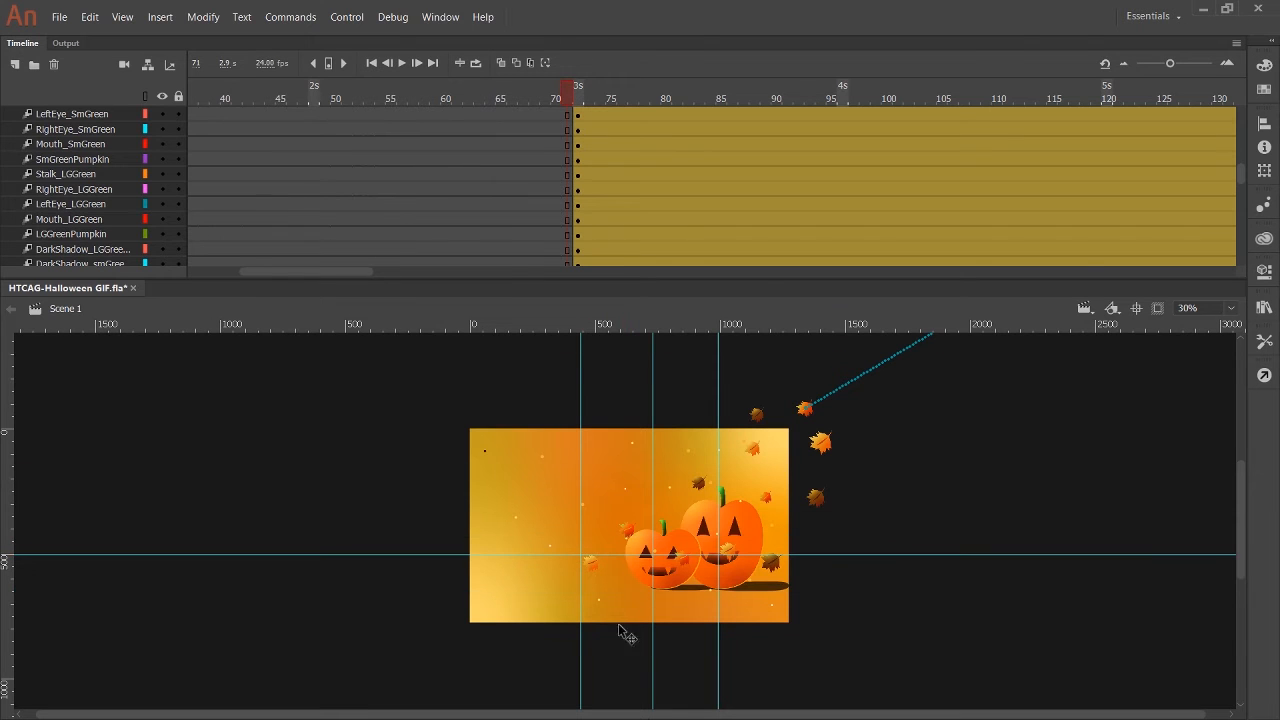
At frame 72, lock all layers and unlock only the DarkLeaf1 to DarkLeaf12 layers.
key("period")
left_click(179, 97)
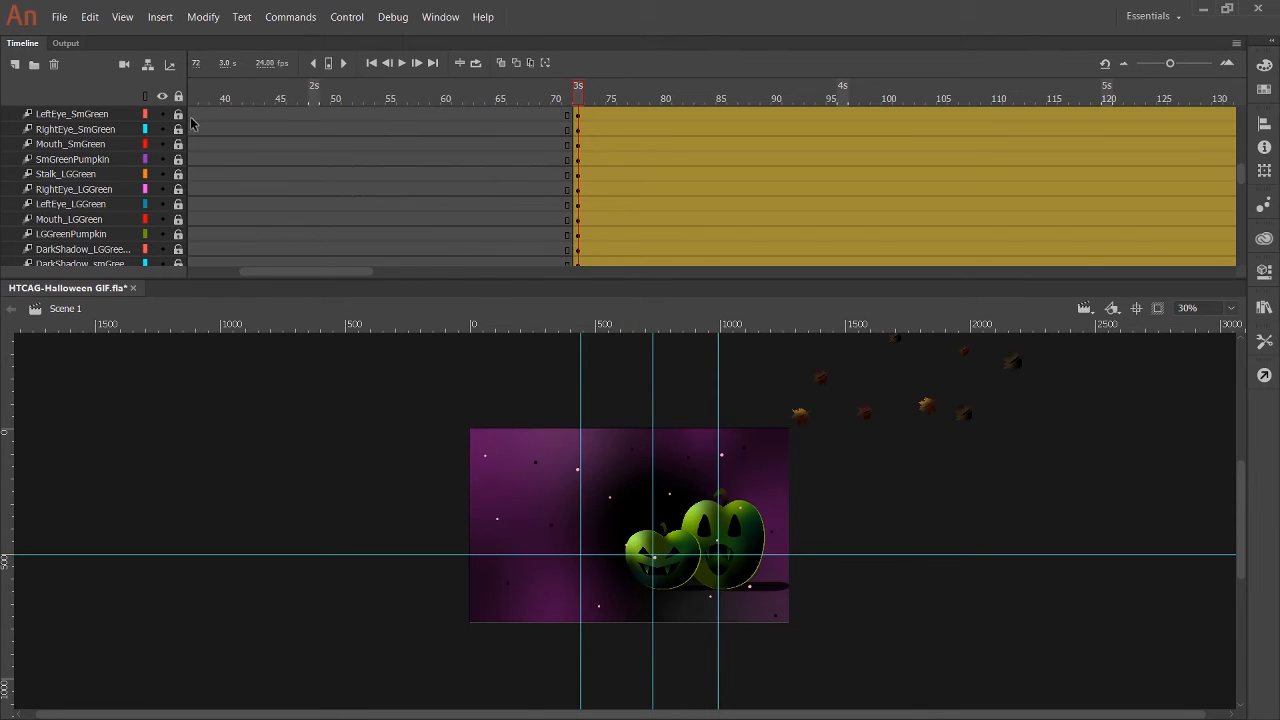
scroll(148, 198, "down", 5)
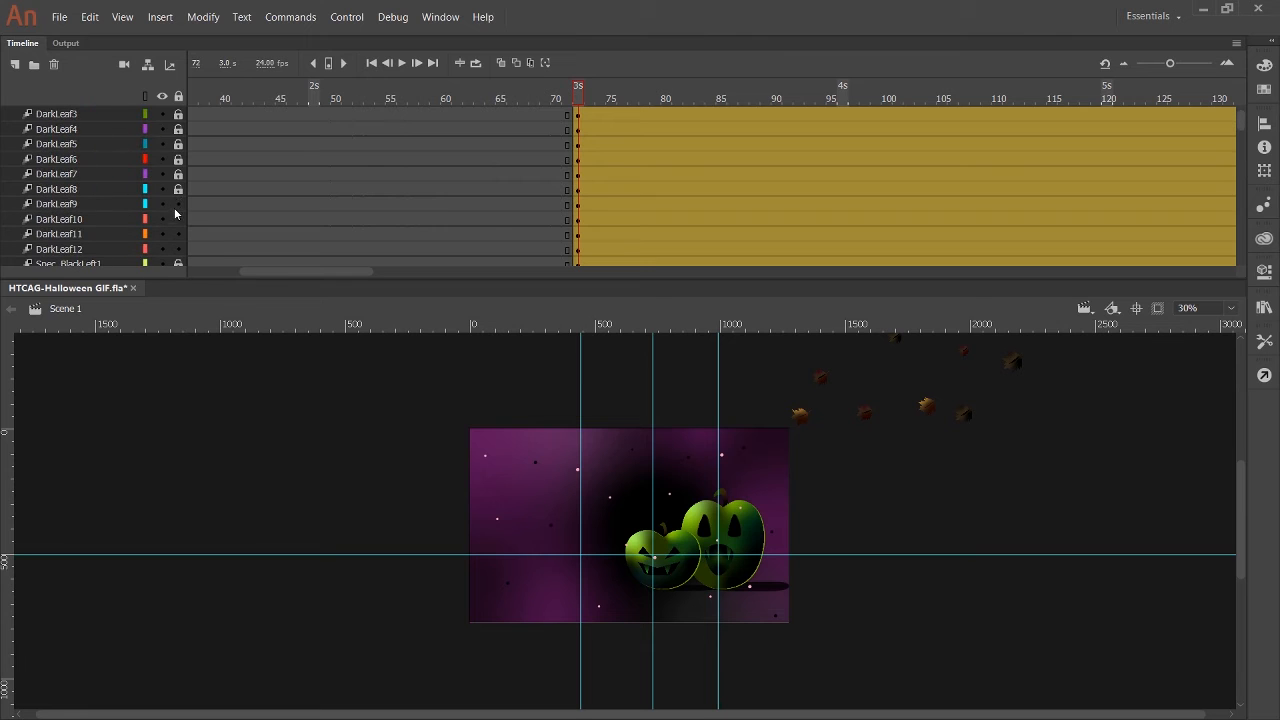
left_click_drag(178, 143, 177, 116)
scroll(176, 120, "up", 1)
left_click(175, 131)
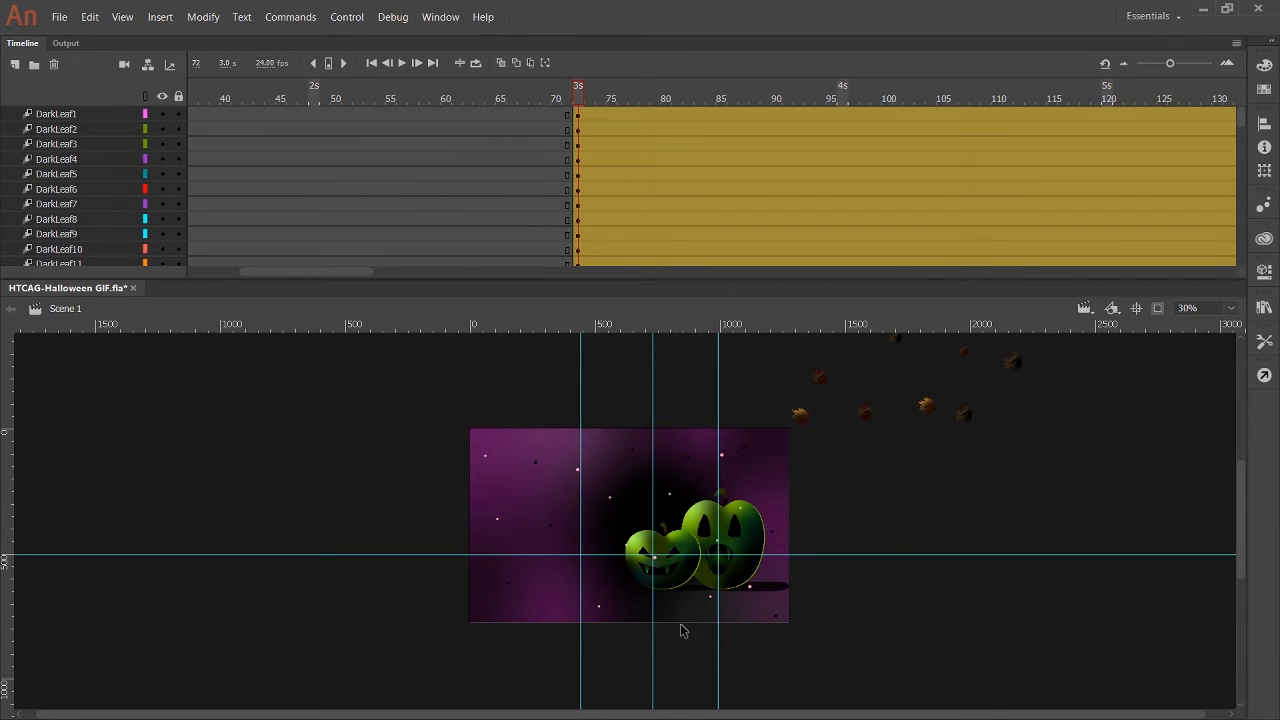
Select all the dark leaves at frame 72 and move them diagonally down and left to match the guides.
left_click_drag(985, 714, 1030, 712)
scroll(1108, 568, "up", 1)
left_click_drag(767, 354, 1045, 543)
scroll(823, 582, "up", 1)
scroll(815, 578, "down", 2)
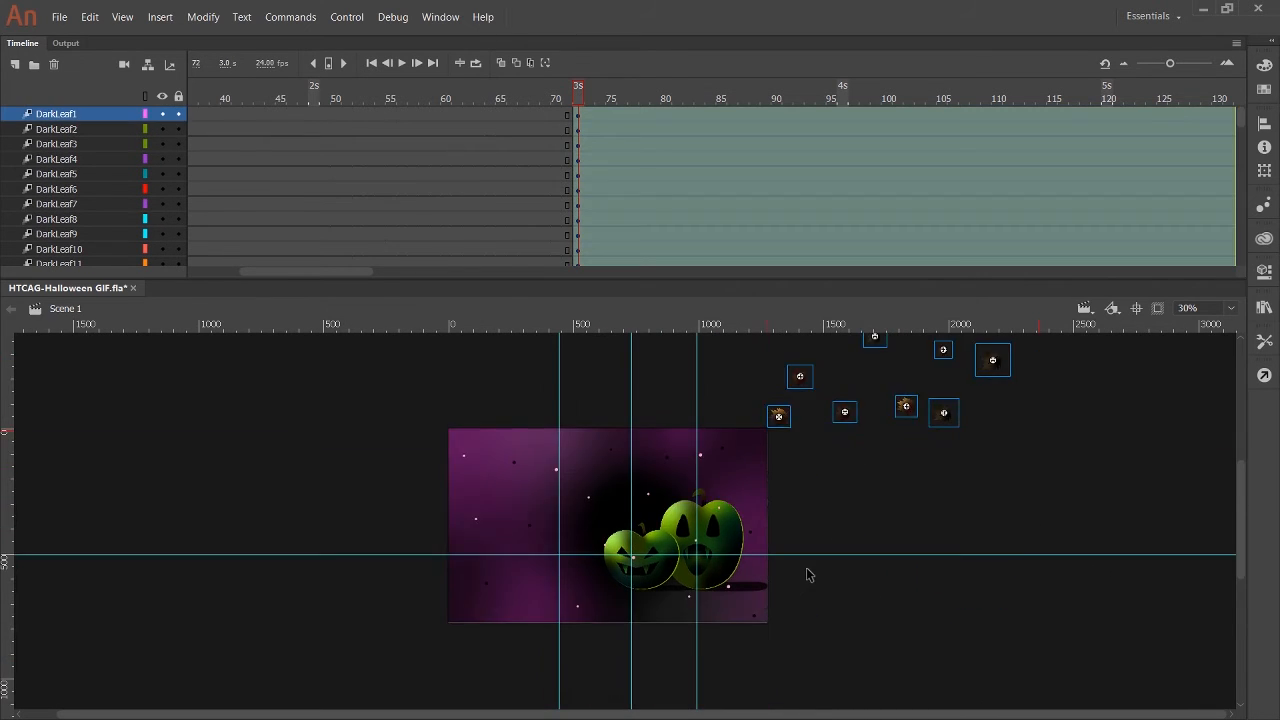
left_click_drag(844, 412, 635, 560)
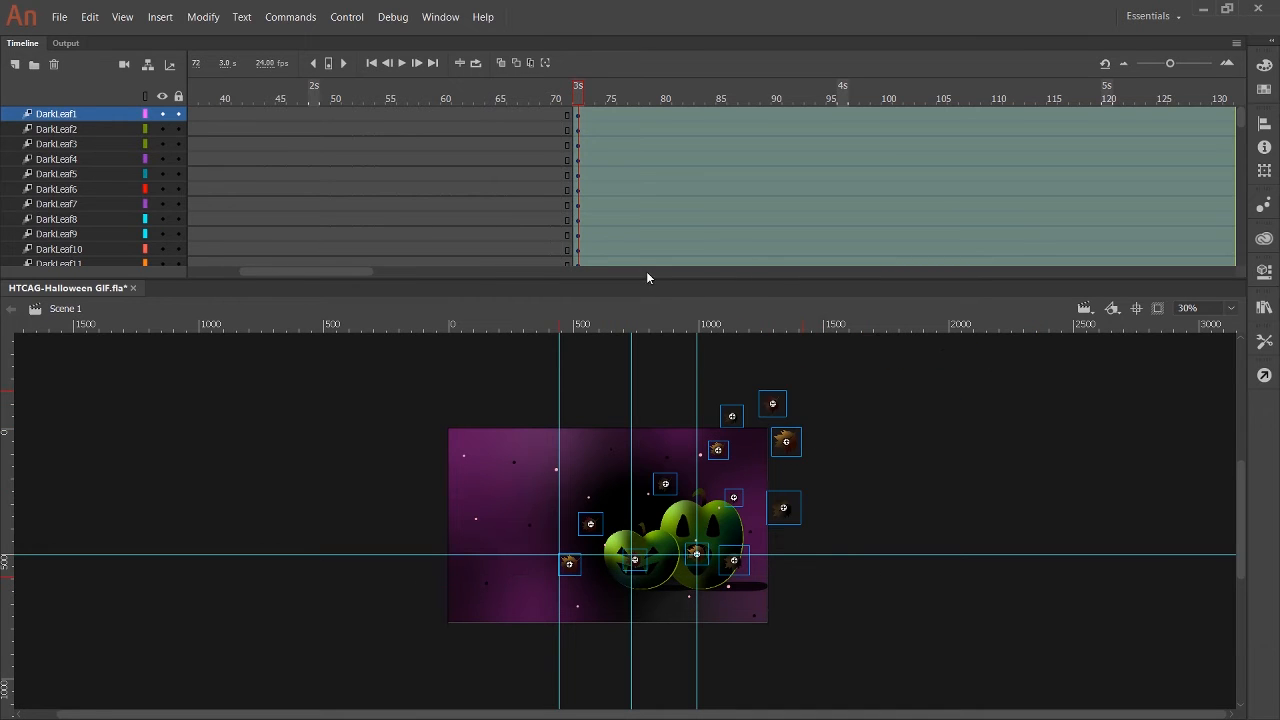
At frame 145, move all the dark leaves diagonally down and left past the stage's lower-left corner.
left_click_drag(360, 271, 415, 271)
left_click(953, 97)
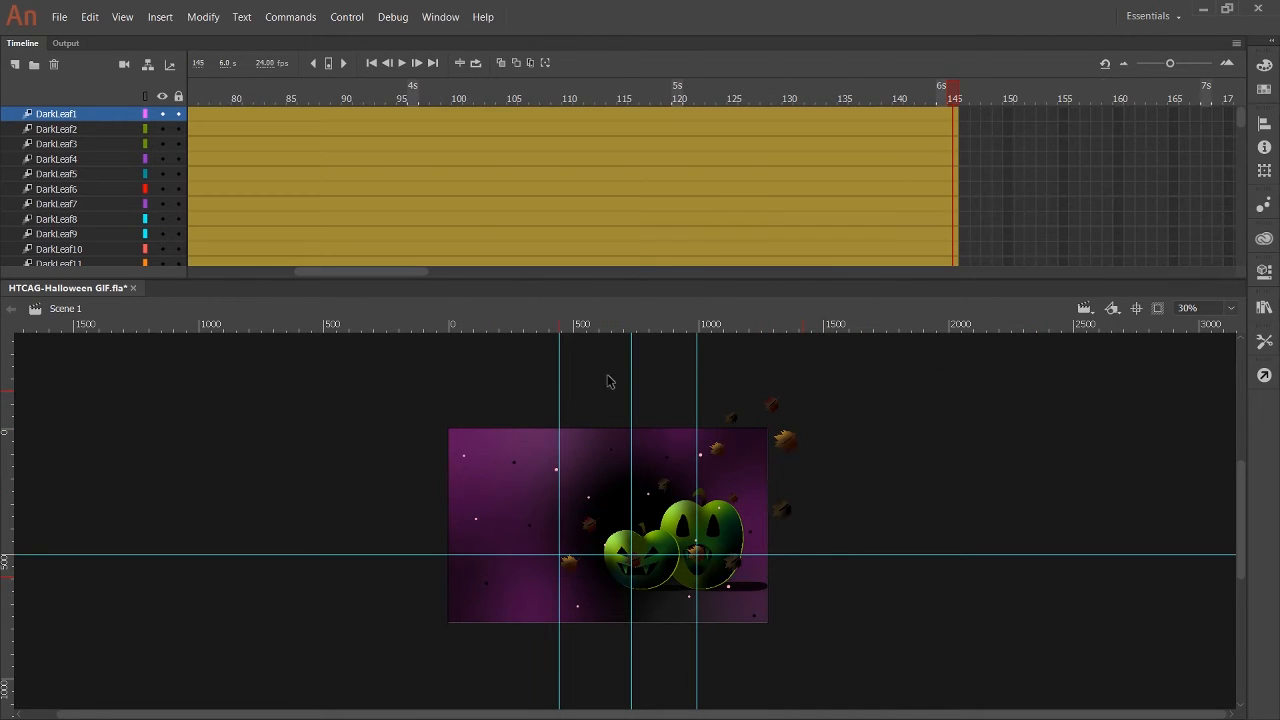
left_click_drag(546, 406, 822, 605)
left_click_drag(745, 497, 393, 700)
Return to frame 1, hide the guides, and set the stage zoom to 60% with a shorter timeline.
left_click_drag(376, 270, 265, 268)
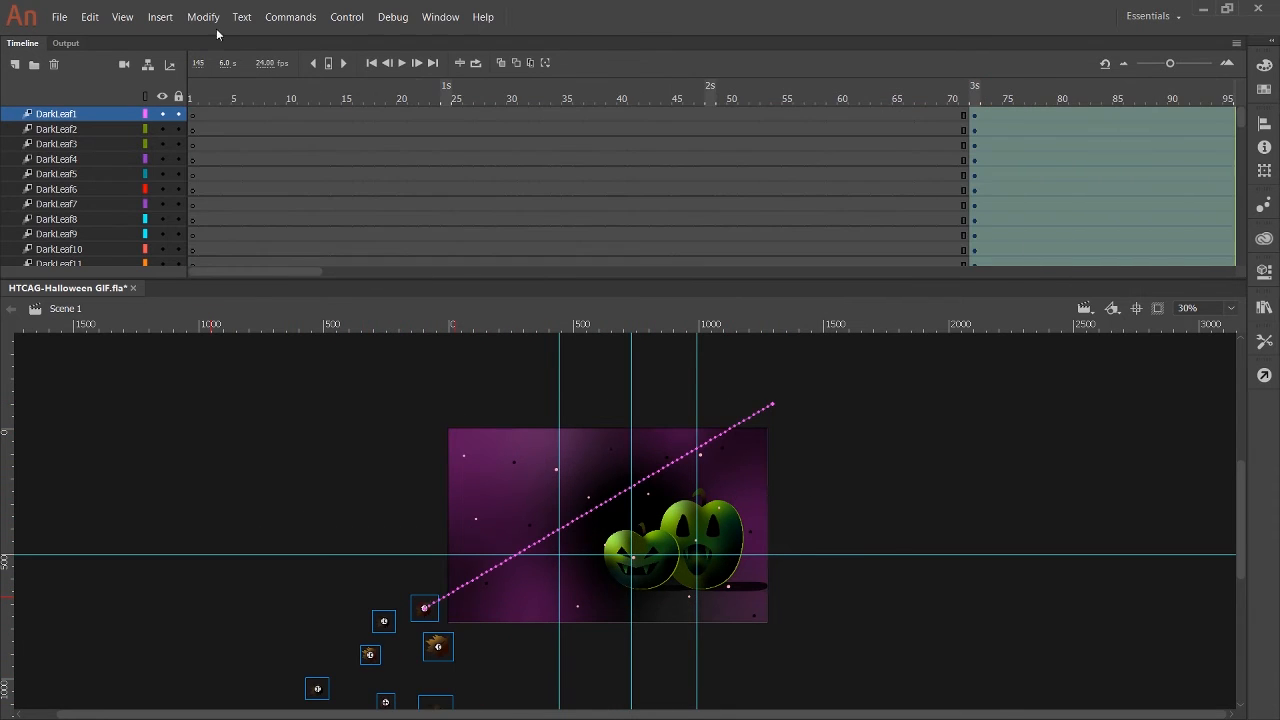
left_click(192, 97)
key("ctrl+semicolon")
left_click_drag(1205, 308, 1152, 306)
type("50")
key("Return")
left_click_drag(652, 279, 649, 165)
left_click_drag(1205, 195, 1145, 203)
type("60")
key("Return")
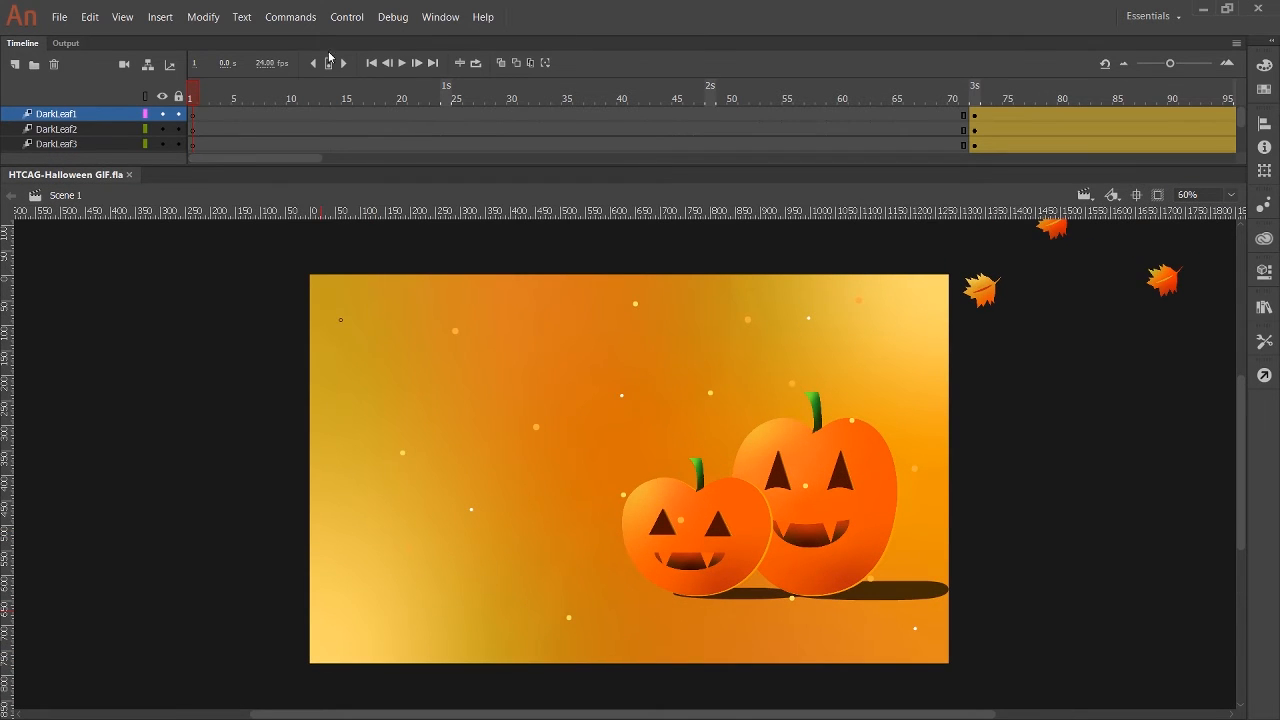
Play the full animation from frame 1, and make the timeline taller to show more layers.
left_click(329, 61)
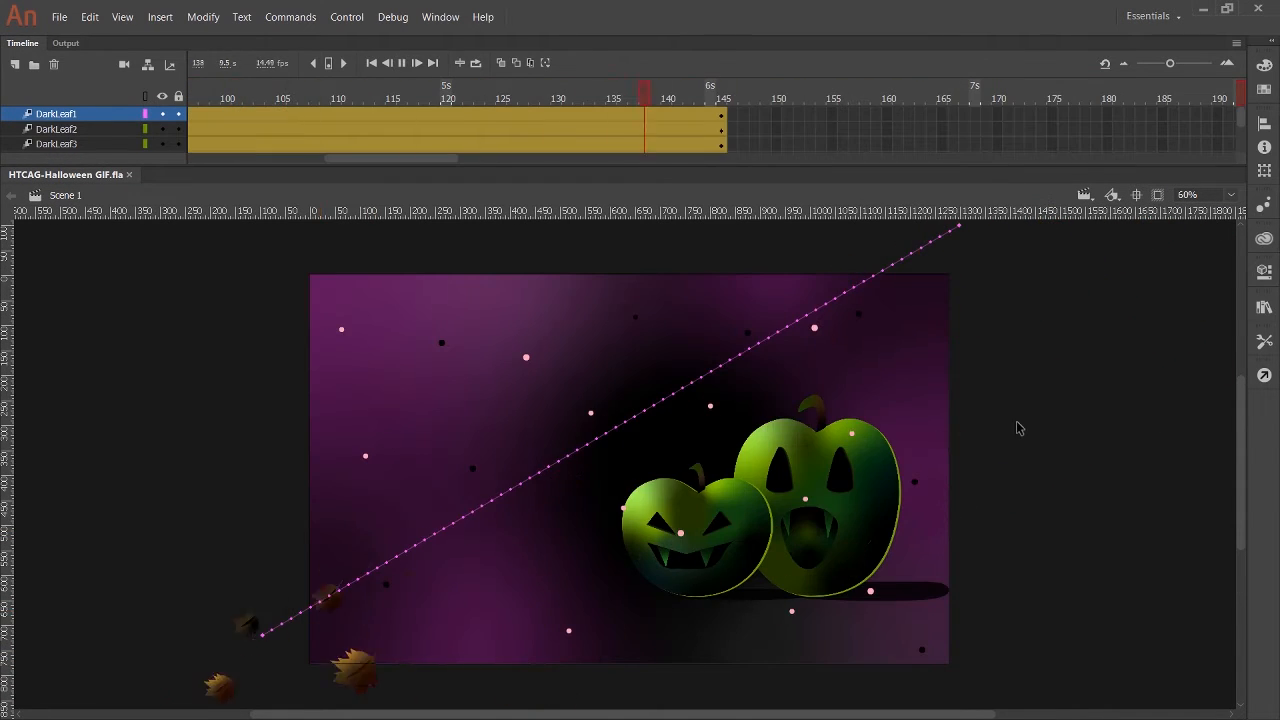
left_click_drag(228, 65, 27, 115)
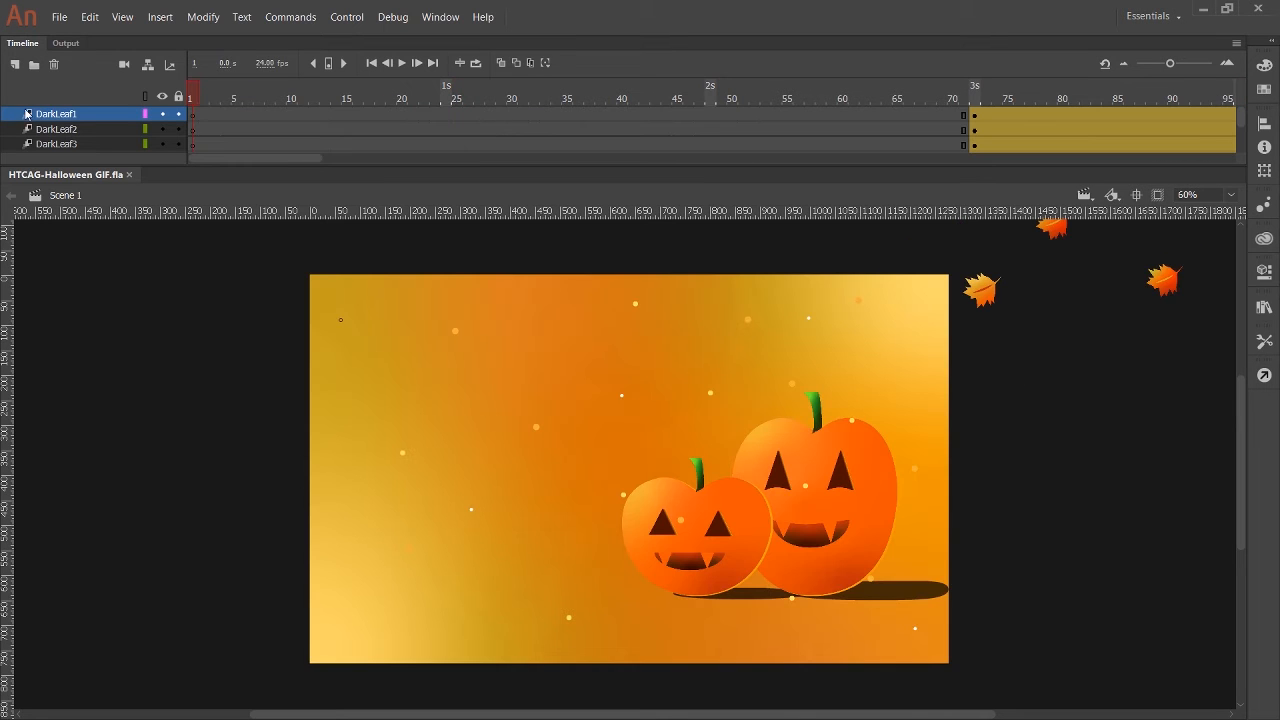
left_click_drag(389, 163, 389, 250)
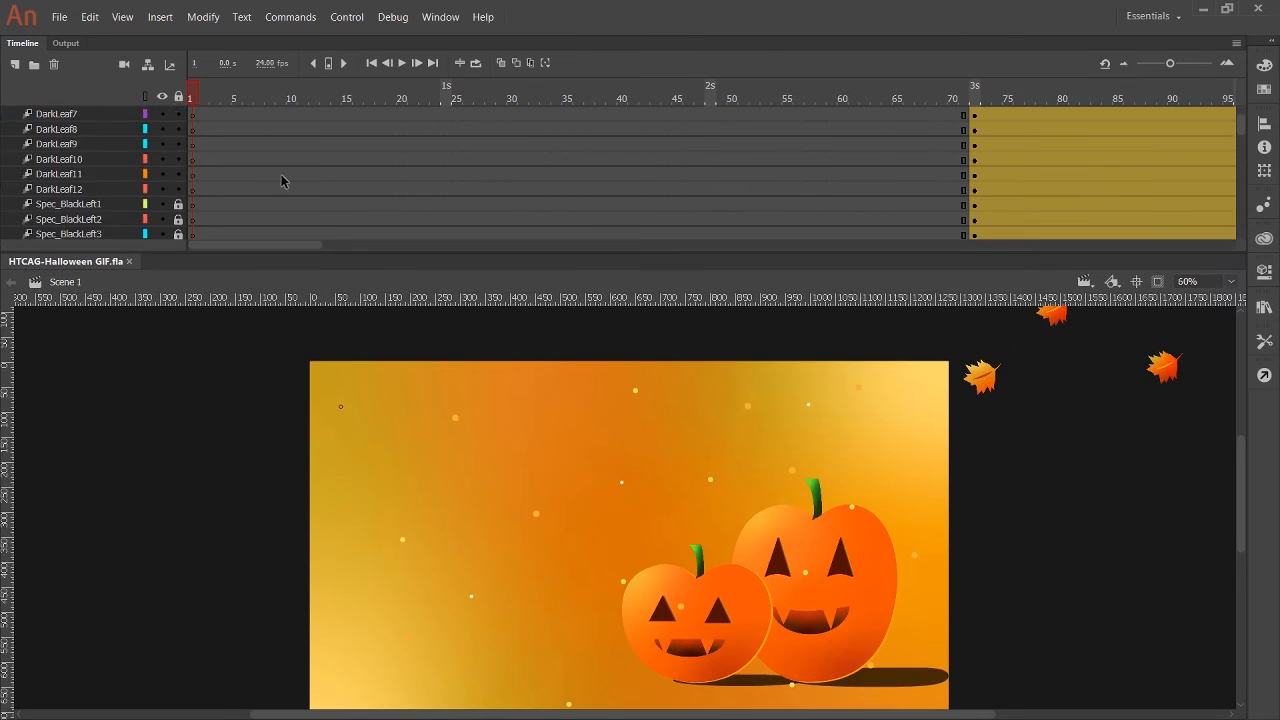
scroll(300, 160, "up", 10)
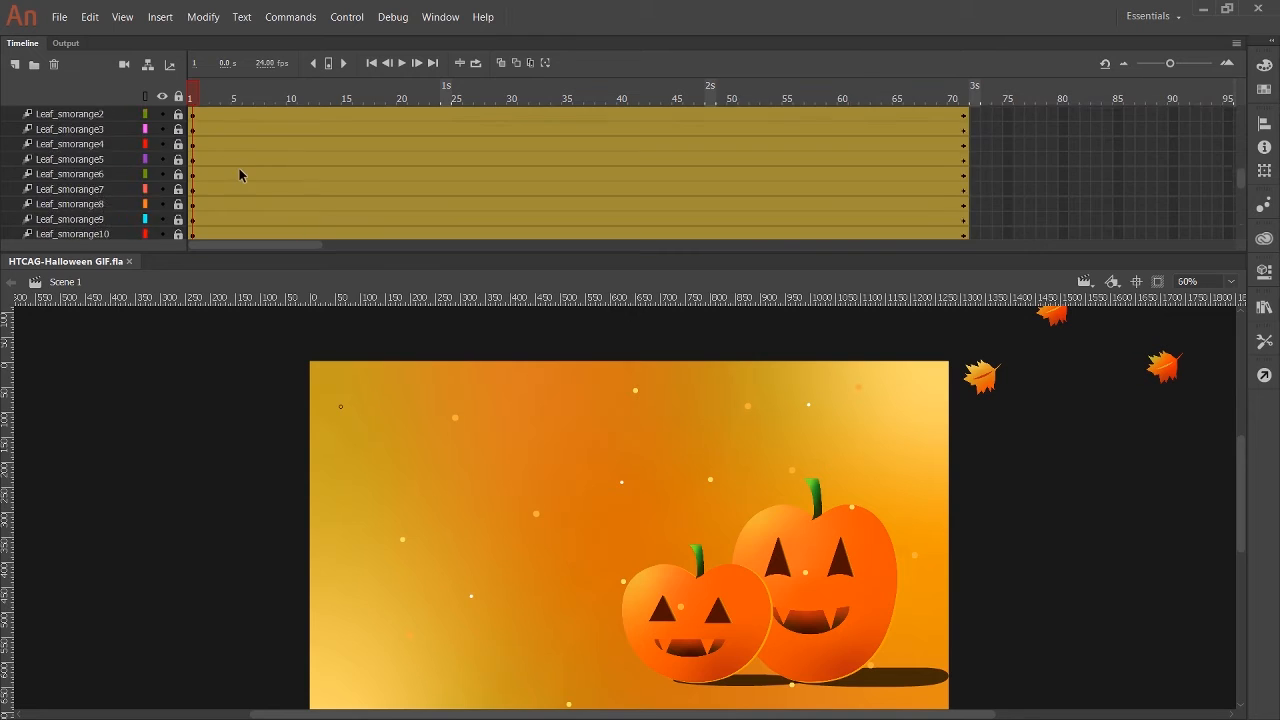
Lock all layers except Leaf_smorange12, and rotate and reposition its leaf at frames 15, 30, 45, and 60.
left_click(179, 97)
scroll(173, 177, "down", 3)
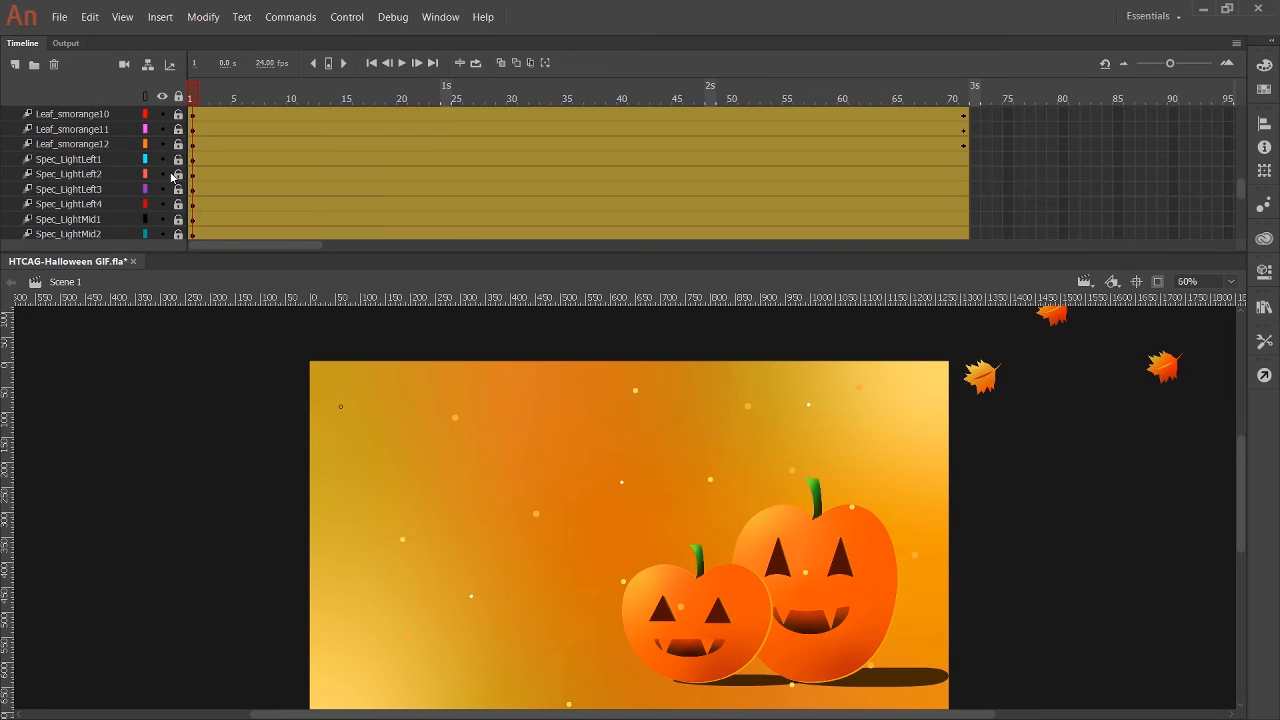
left_click_drag(191, 94, 347, 125)
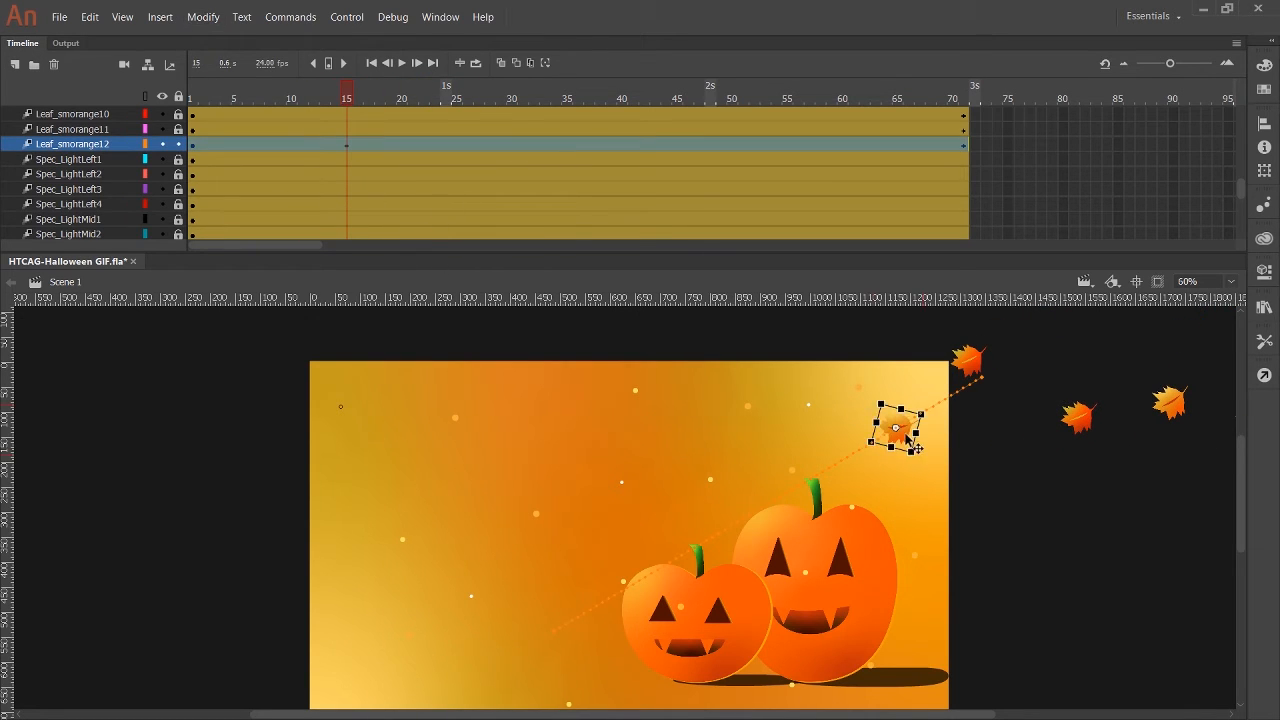
left_click_drag(908, 440, 911, 446)
left_click_drag(346, 100, 843, 177)
left_click(831, 473)
scroll(632, 497, "down", 3)
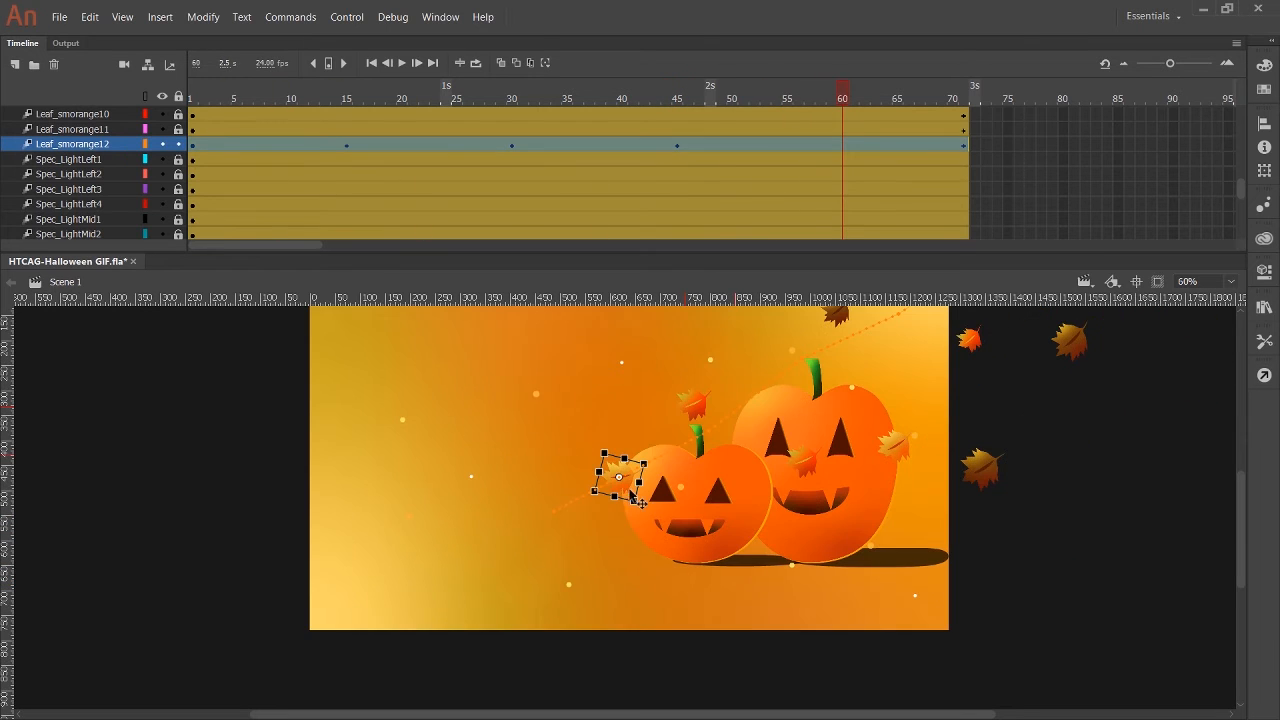
Clip the content outside the stage and play the animation from frame 1 with the OrangeBackground layer selected.
left_click_drag(843, 101, 195, 207)
mouse_move(1242, 527)
left_mouse_down()
mouse_move(1242, 492)
mouse_move(1242, 504)
left_mouse_up()
left_click(1158, 282)
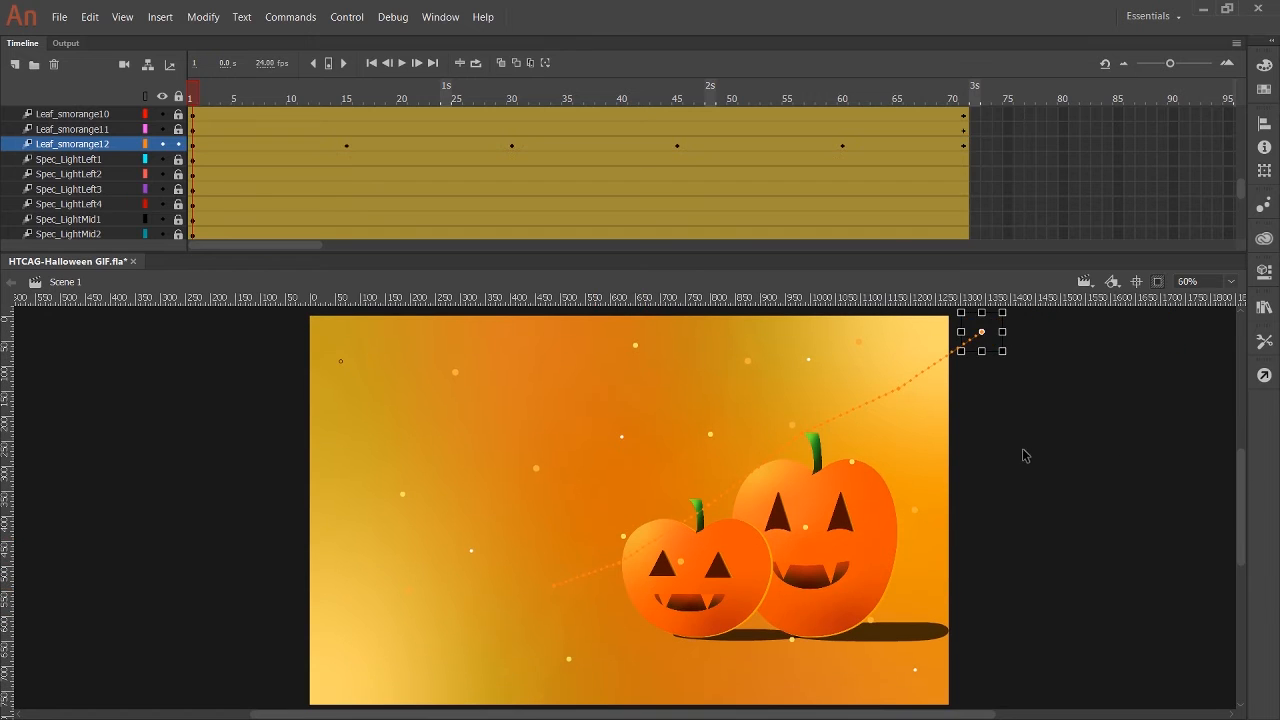
scroll(106, 125, "down", 10)
left_click(98, 221)
left_click(402, 64)
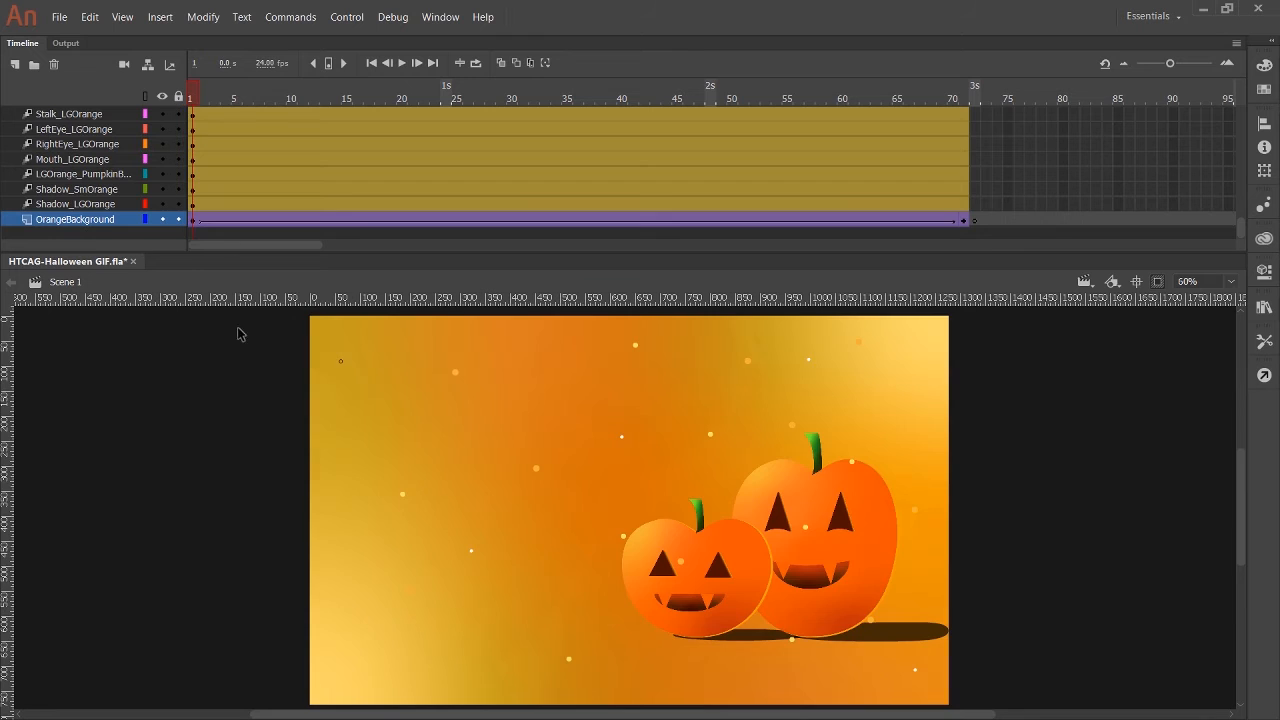
left_click_drag(1242, 500, 1242, 501)
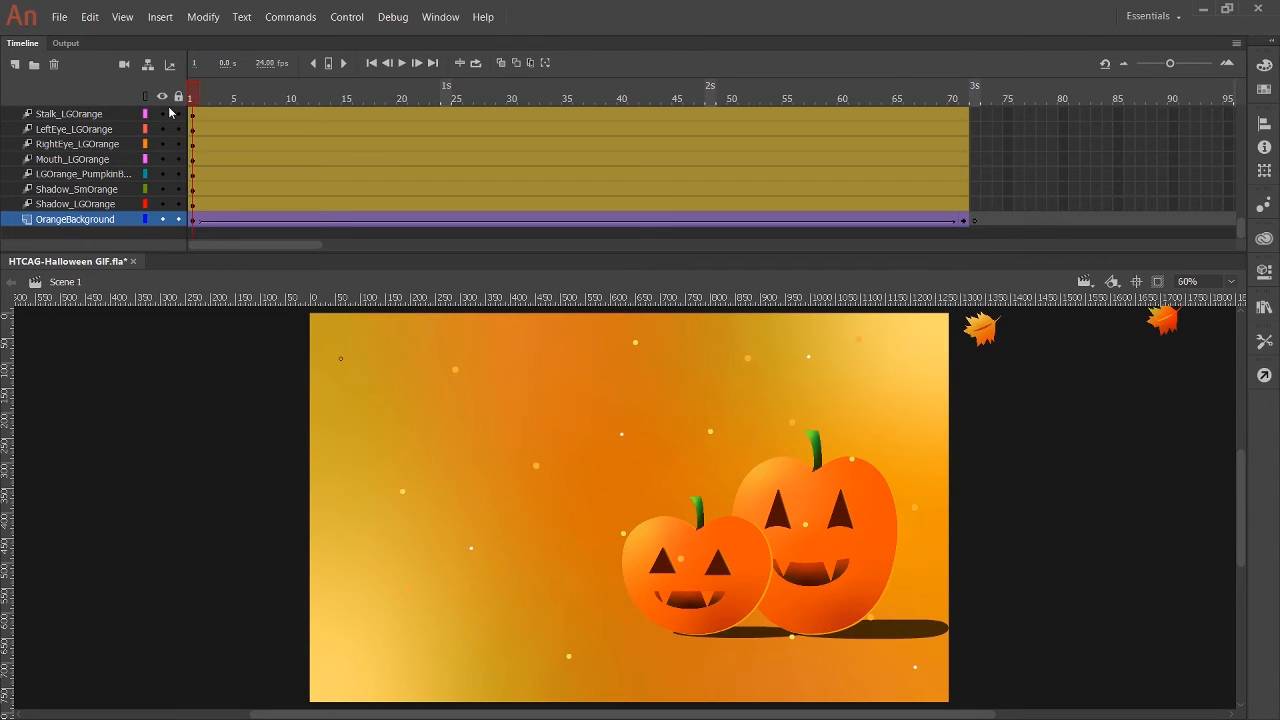
Unlock Leaf_smorange11 and rotate and reposition its leaf at frames 24, 37, 47, and 57.
scroll(172, 224, "up", 3)
left_click_drag(321, 114, 433, 121)
left_click(916, 354)
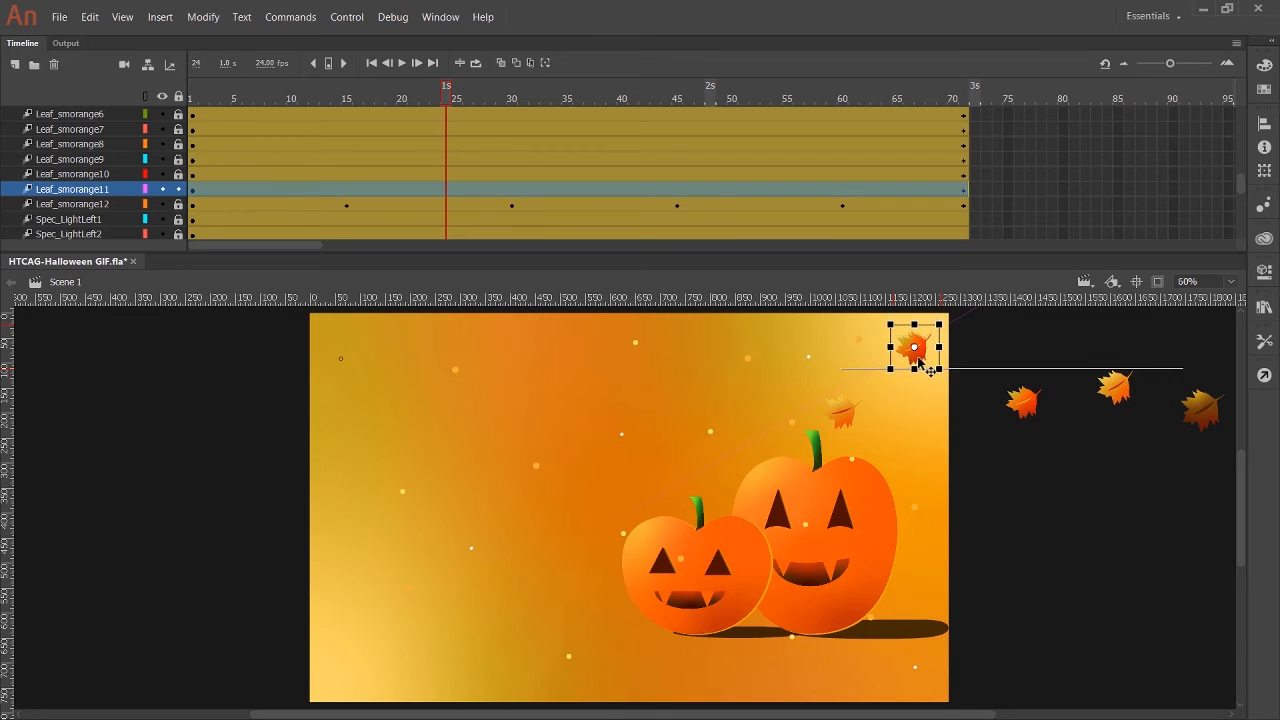
left_click(511, 127)
left_click(589, 189)
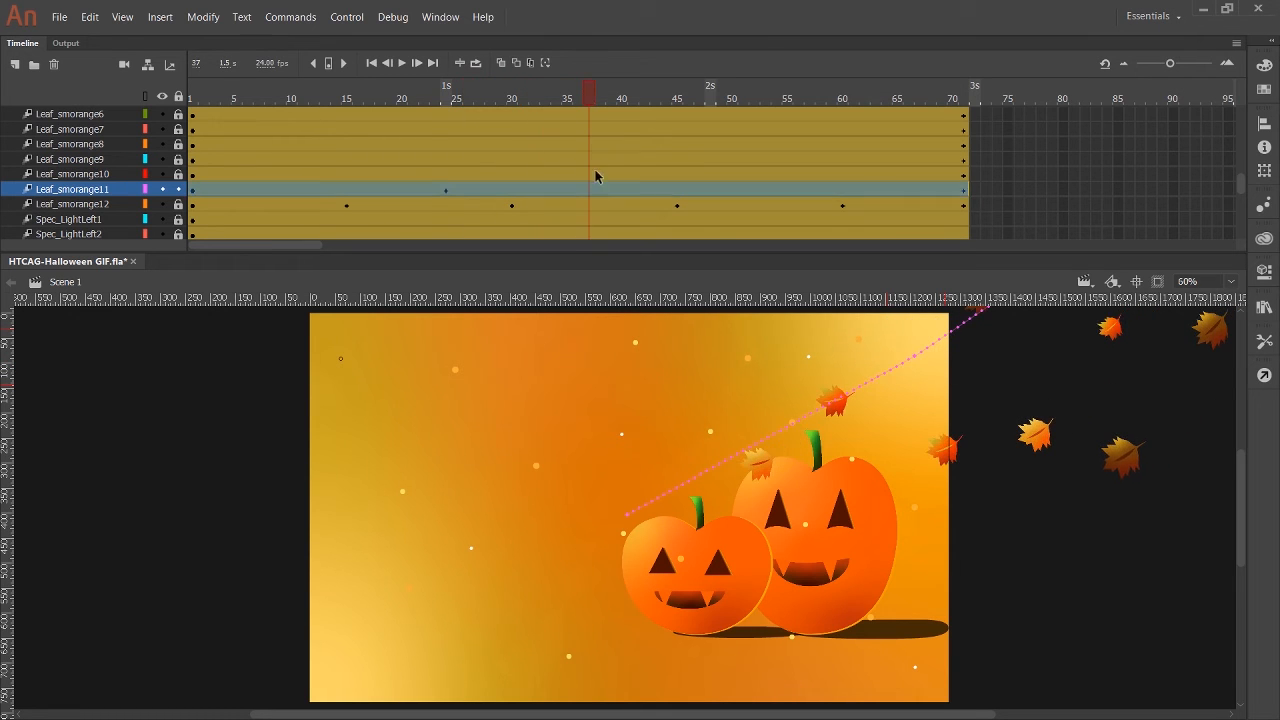
left_click_drag(829, 412, 828, 413)
left_click_drag(591, 99, 702, 128)
left_click_drag(767, 437, 767, 451)
left_click_drag(701, 99, 192, 99)
left_click(706, 476)
Play the animation with off-stage content clipped to check the Leaf_smorange11 motion, and return to frame 1.
scroll(110, 184, "down", 7)
left_click(90, 220)
left_click(1145, 313)
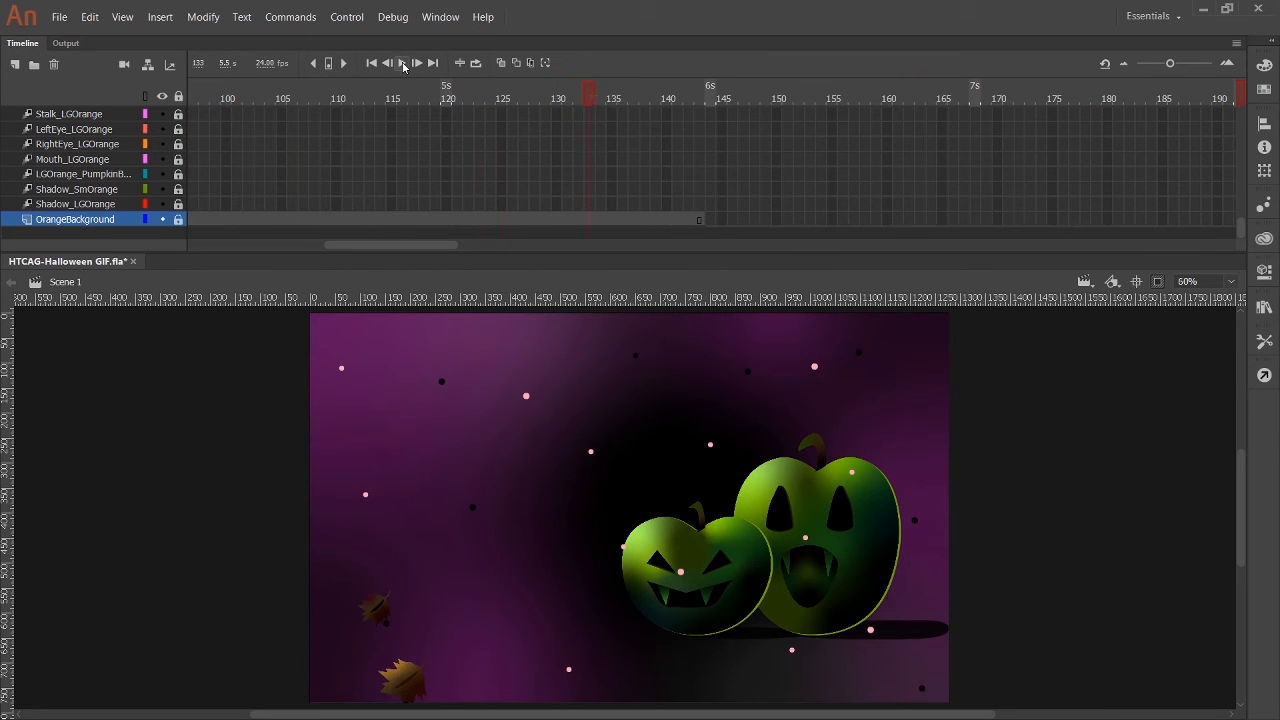
left_click(402, 63)
left_click_drag(390, 245, 254, 245)
left_click(192, 98)
Unlock Leaf_smorange10 and reposition its leaf at frames 43 and 51.
scroll(208, 180, "up", 3)
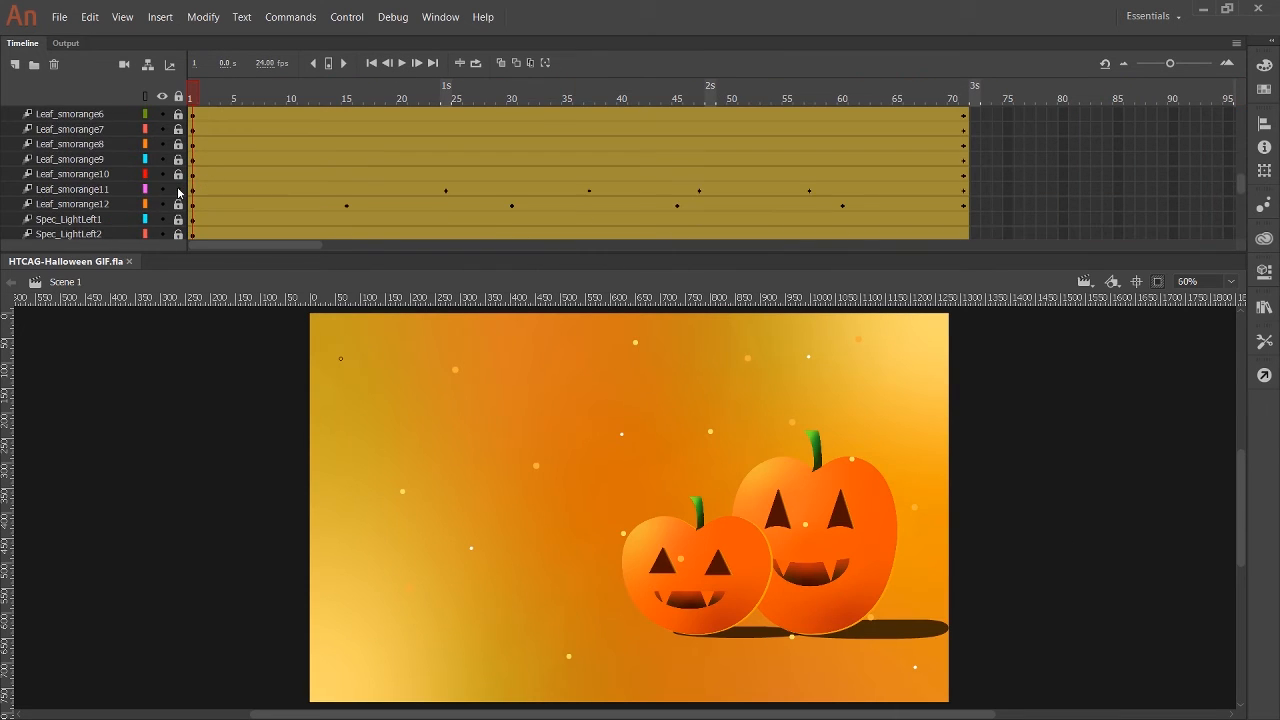
left_click_drag(447, 205, 658, 218)
left_click_drag(908, 471, 907, 492)
Adjust the Leaf_smorange10 leaf at frames 59, 66, and 71, and play back its motion.
left_click_drag(659, 99, 830, 114)
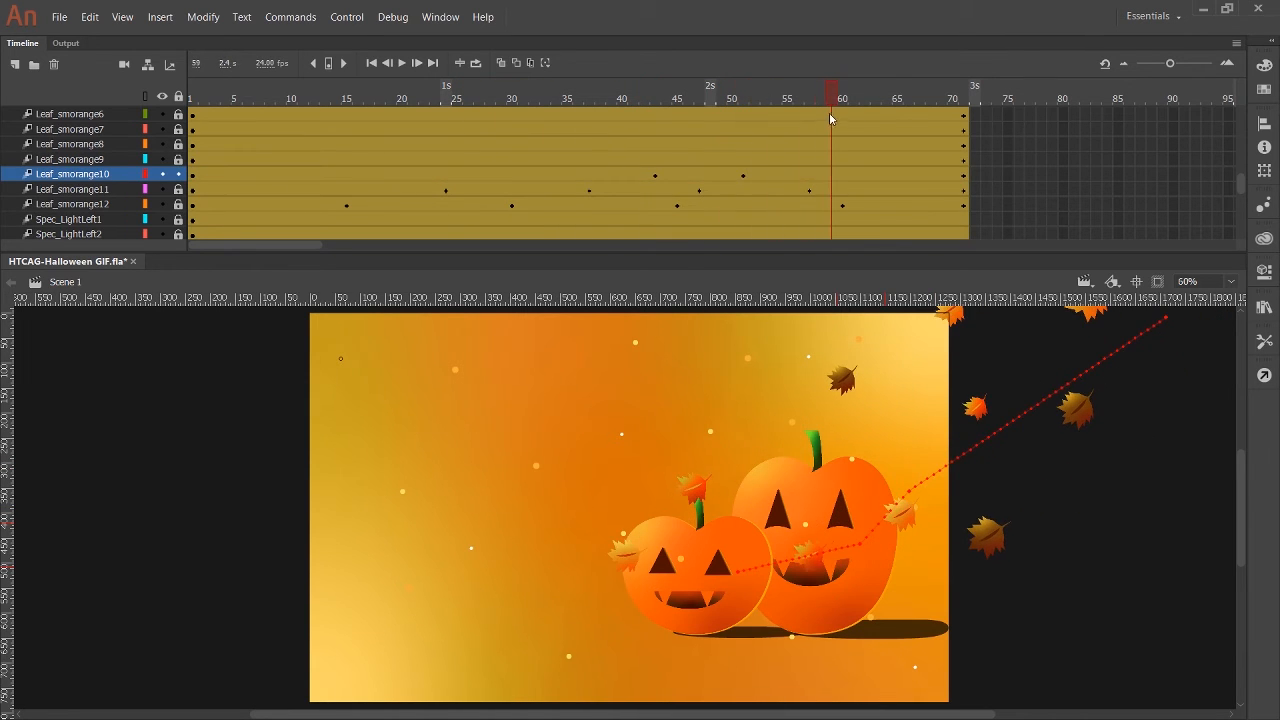
left_click_drag(818, 578, 822, 594)
left_click_drag(832, 98, 909, 118)
left_click_drag(766, 588, 766, 624)
left_click_drag(910, 102, 964, 116)
left_click_drag(724, 562, 724, 603)
key("Return")
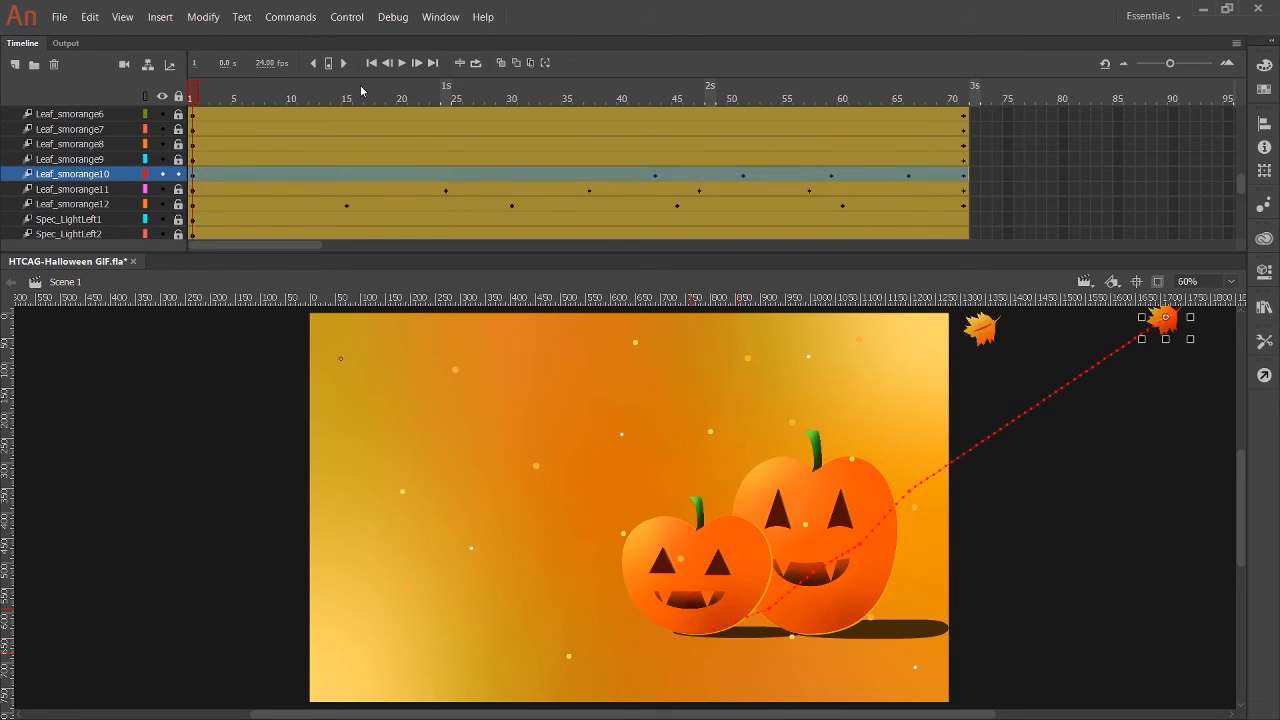
left_click_drag(652, 102, 963, 104)
key("Return")
Check the Leaf_smorange9 motion, and rotate and reposition the Leaf_smorange8 leaf at frames 57, 64, and 71.
left_click(176, 160)
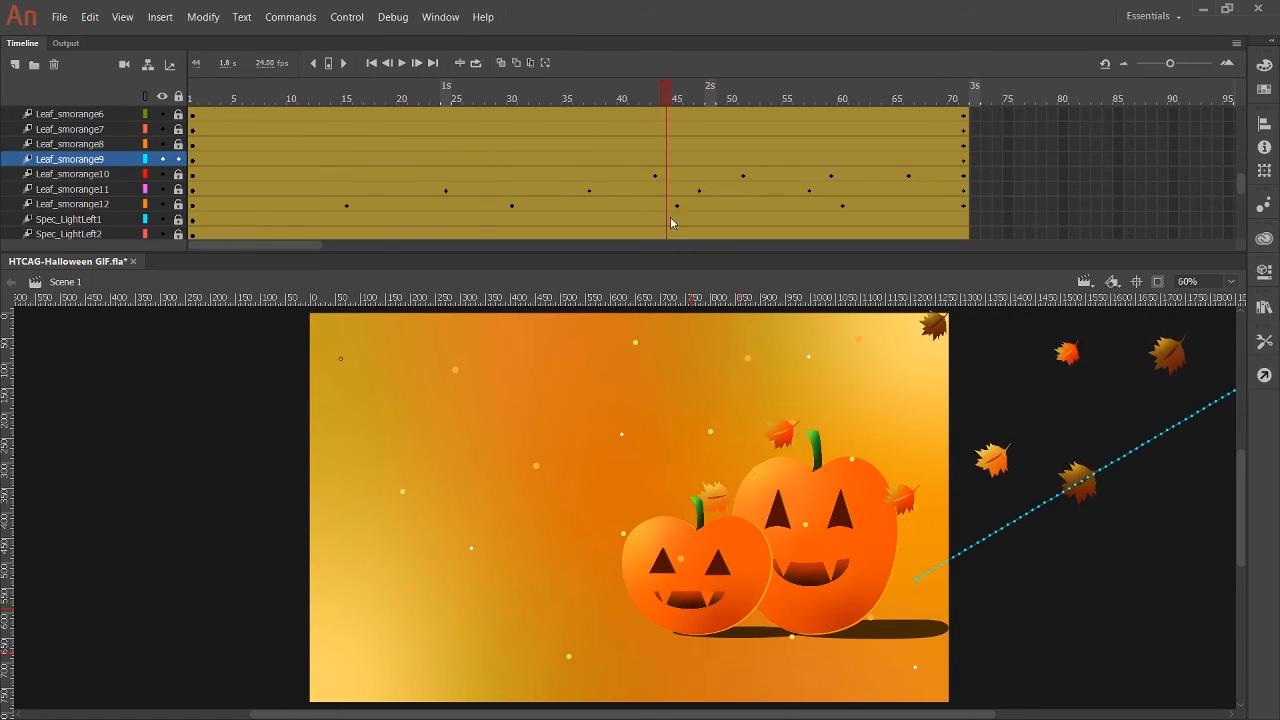
left_click_drag(733, 102, 909, 157)
left_click(79, 147)
left_click_drag(909, 101, 534, 152)
left_click(178, 159)
left_click_drag(534, 102, 801, 202)
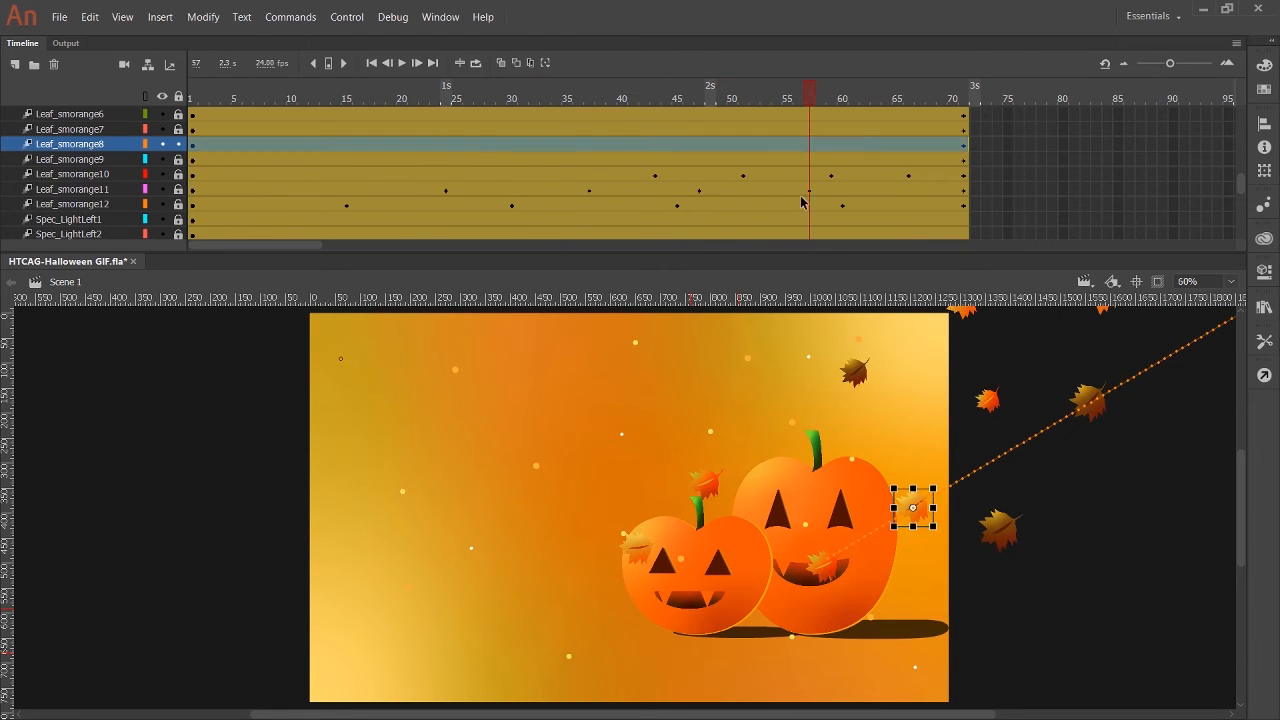
left_click_drag(815, 119, 886, 120)
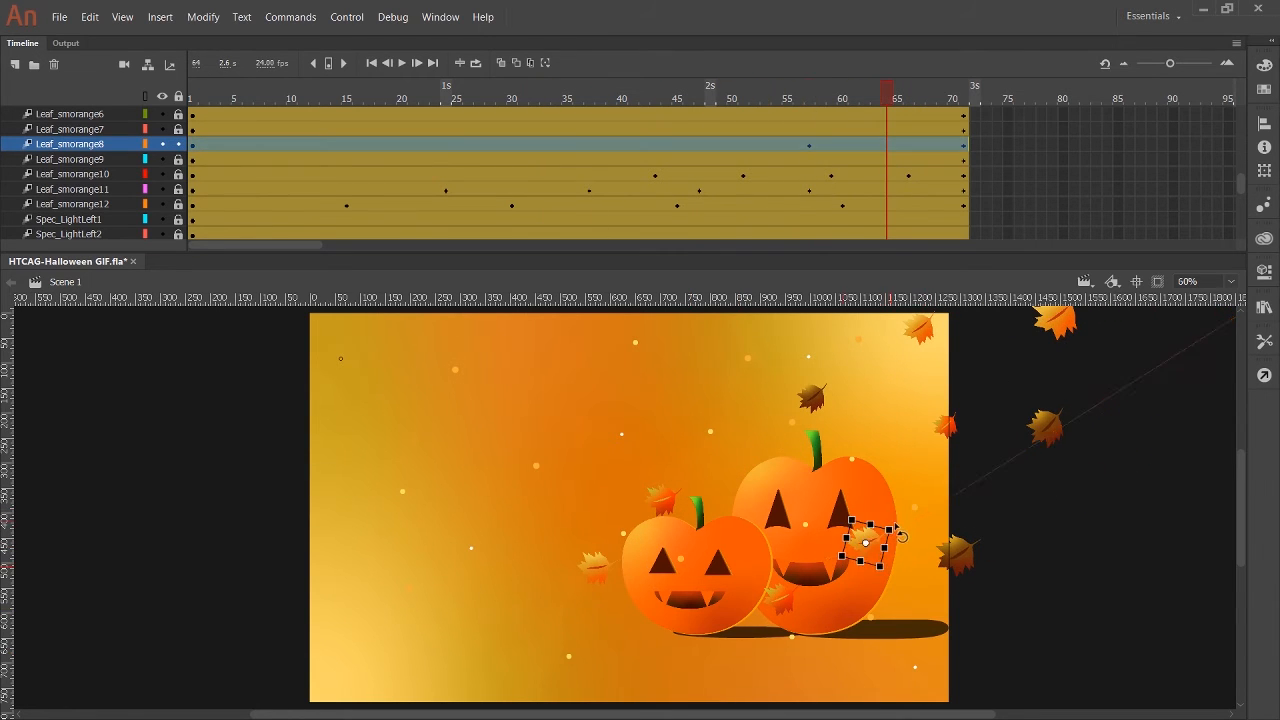
left_click(963, 100)
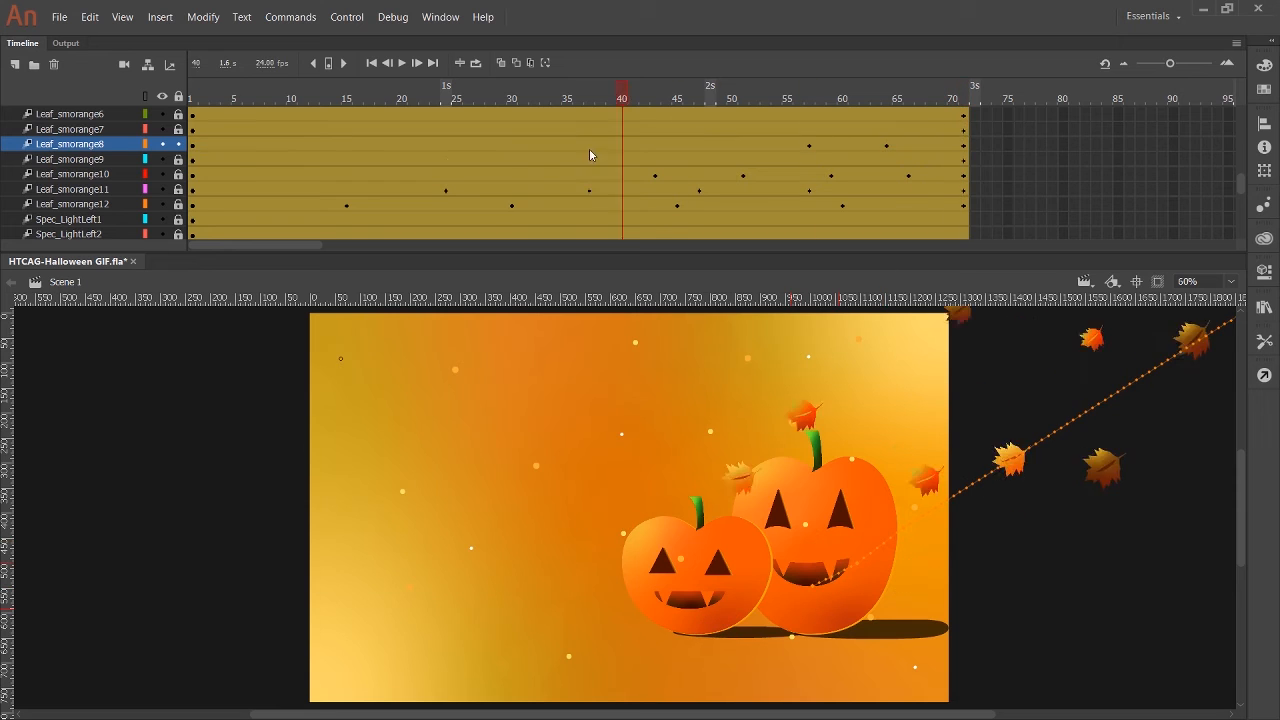
Play the animation through to the dark scene and save the file.
left_click(403, 63)
left_click(979, 101)
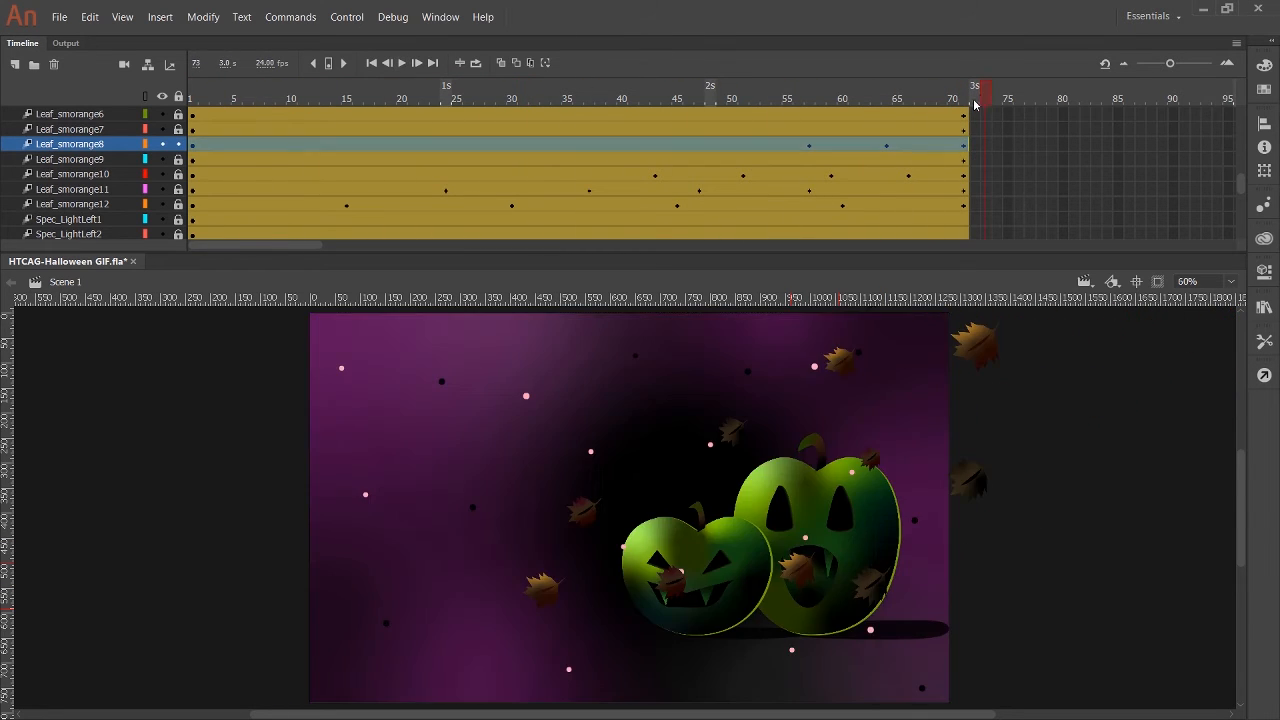
key("ctrl+s")
Lock Leaf_smorange8, unlock Leaf_smorange7, and adjust the Leaf_smorange7 leaf at frames 50 and 57.
left_click(203, 99)
left_click(179, 144)
left_click(179, 129)
left_click(130, 127)
left_click(202, 98)
left_click_drag(202, 98, 810, 112)
left_click(733, 130)
left_click(743, 100)
left_click(735, 131)
left_click_drag(850, 389, 893, 390)
Rotate and reposition the Leaf_smorange7 leaf at frames 62, 67, and 71.
left_click_drag(815, 98, 964, 101)
left_click(822, 409)
left_click(802, 422)
left_click(771, 422)
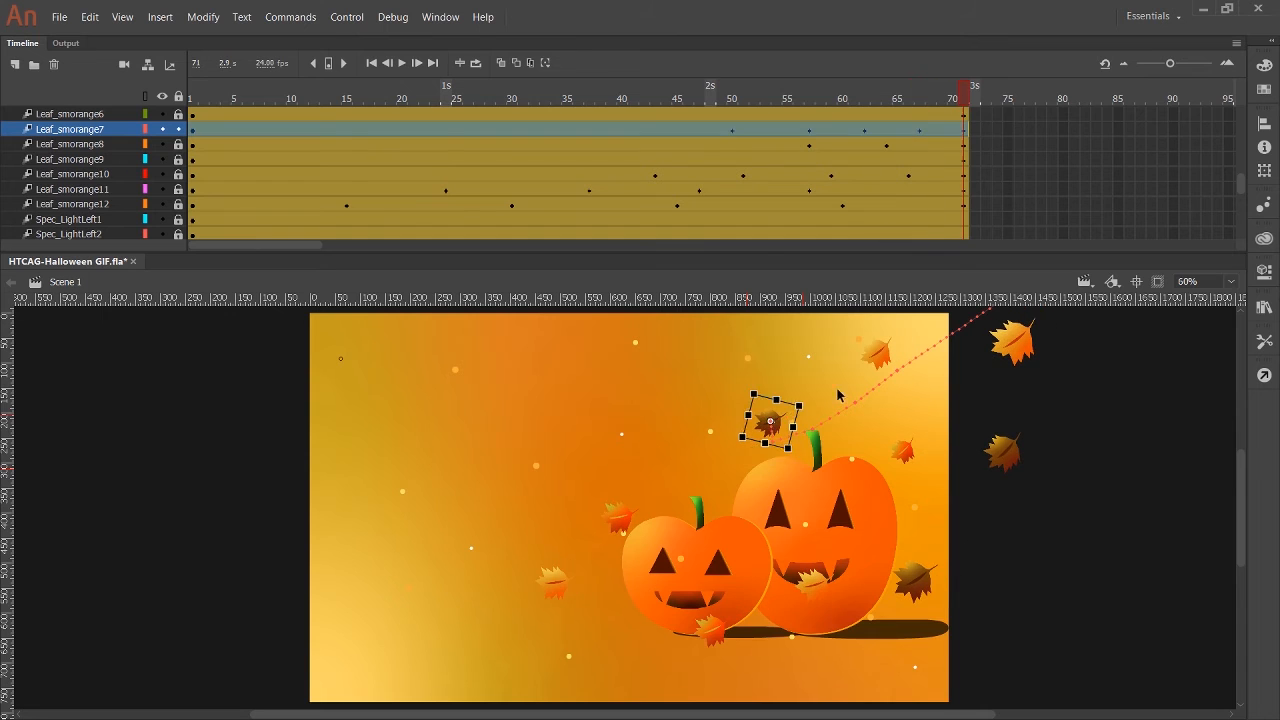
left_click_drag(796, 426, 804, 441)
Return to frame 1, select the OrangeBackground layer, and play the animation.
left_click_drag(964, 98, 180, 143)
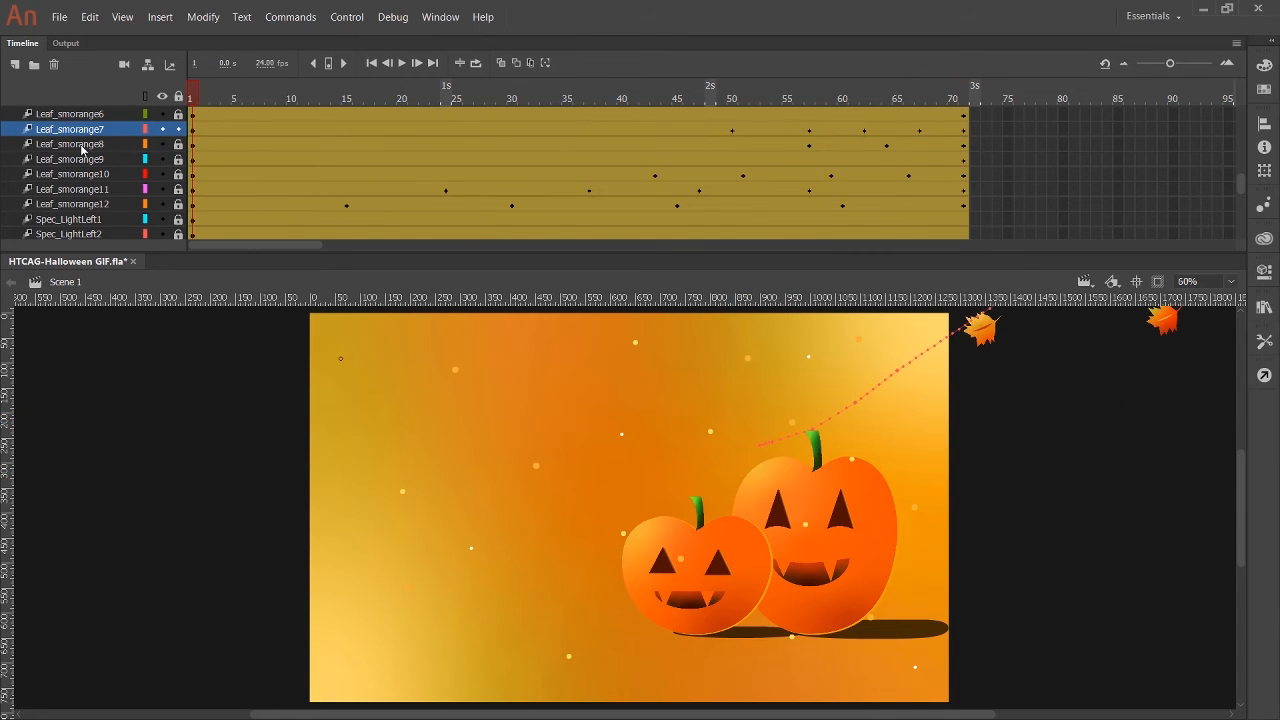
scroll(83, 151, "down", 7)
left_click(93, 221)
left_click(403, 64)
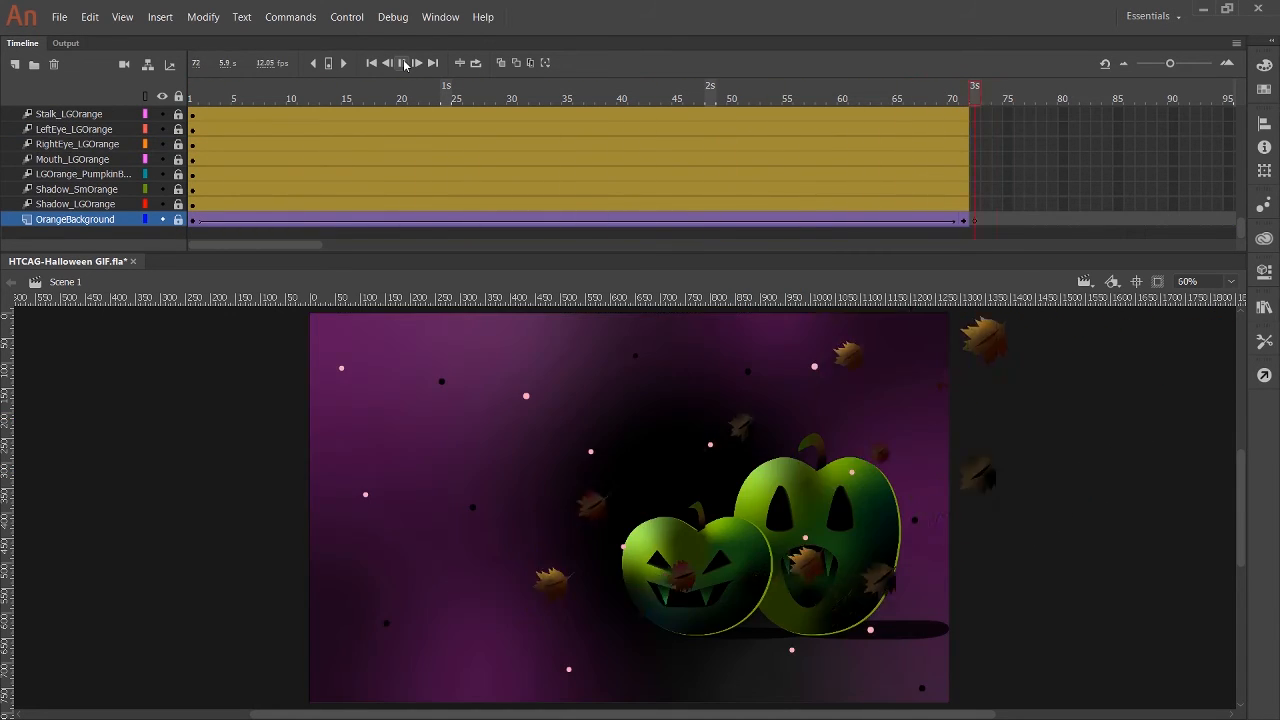
Cut frames 68 and 69 on the DarkLeaf6 layer to open the second flicker gap.
scroll(96, 180, "up", 3)
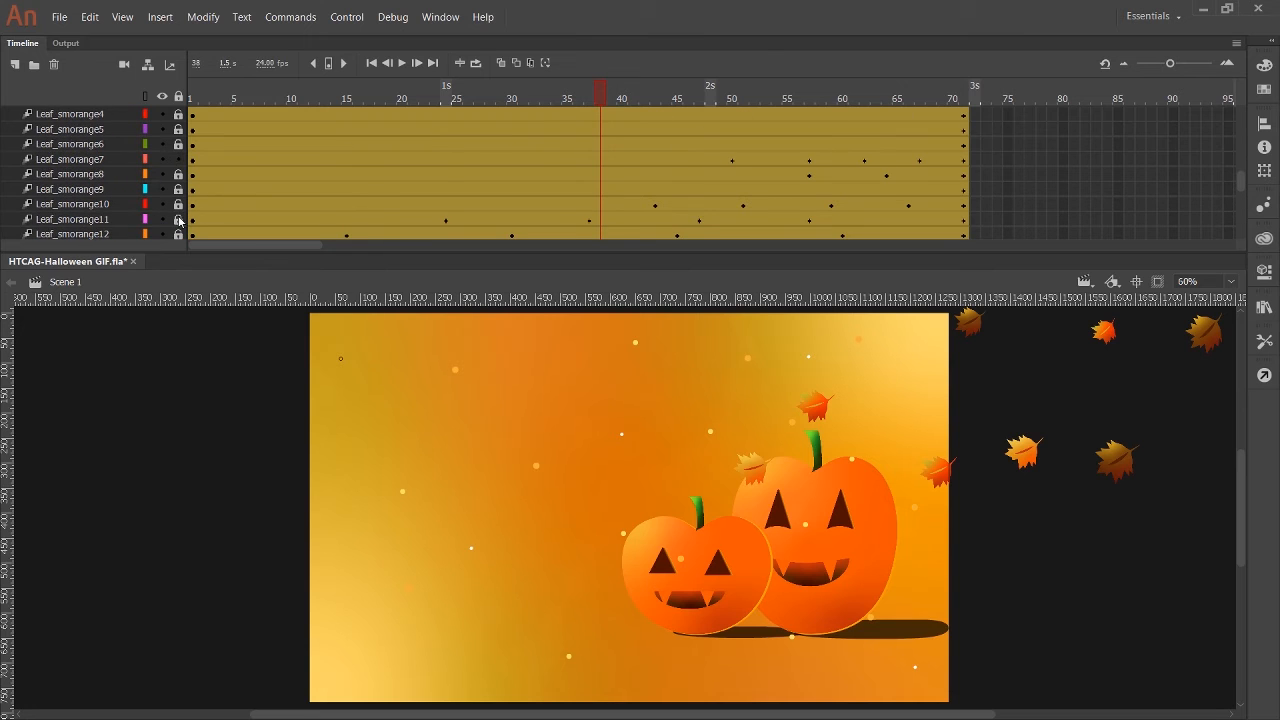
left_click(131, 230)
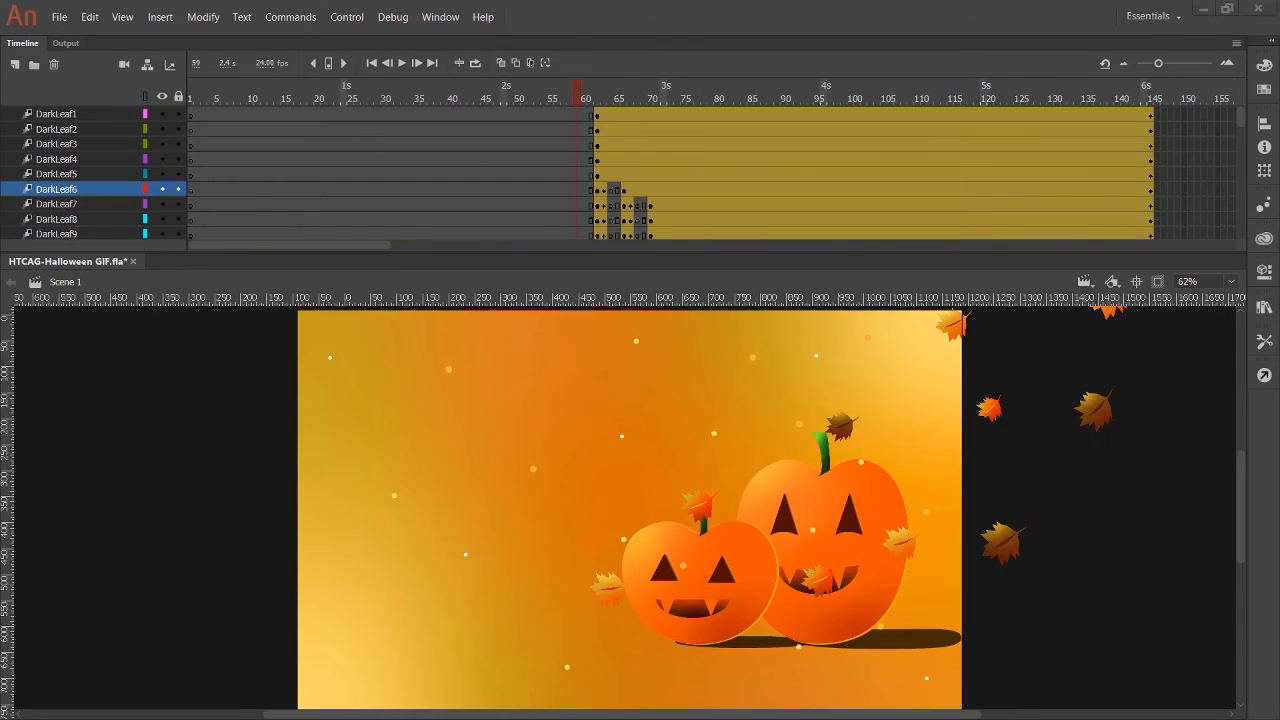
left_click_drag(581, 99, 593, 102)
scroll(601, 168, "down", 12)
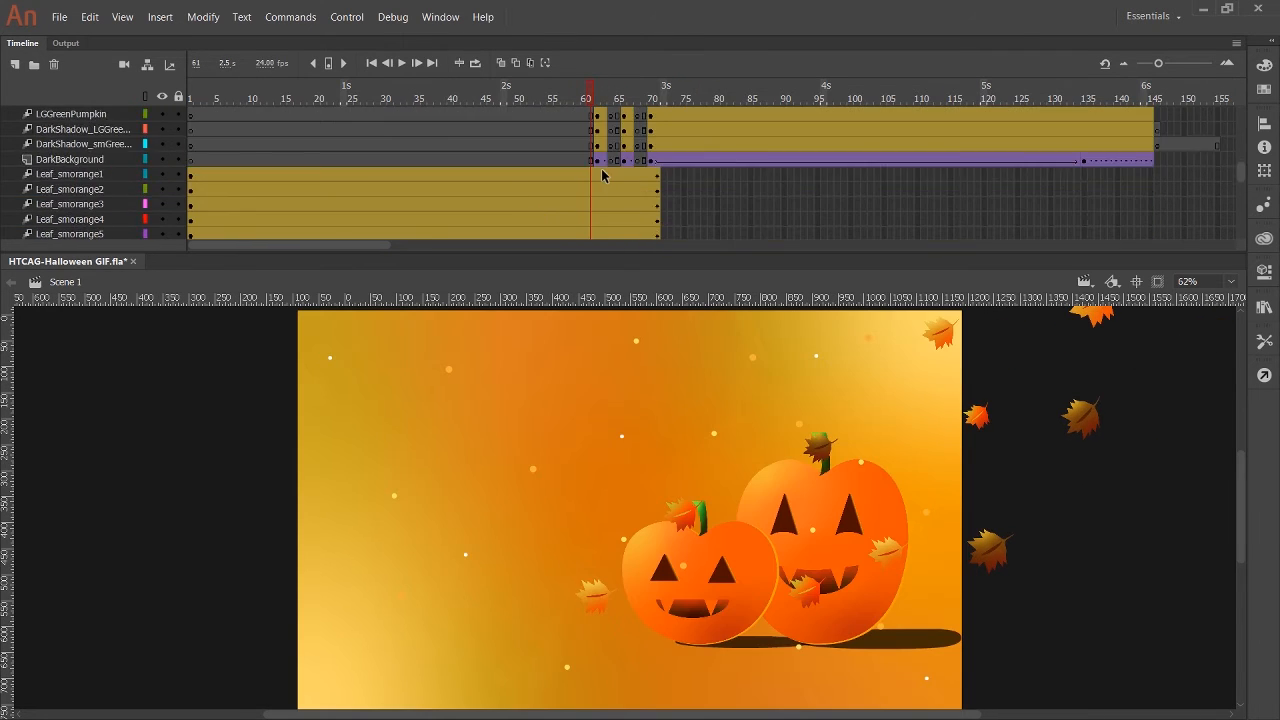
scroll(595, 153, "up", 3)
scroll(600, 155, "up", 5)
left_click(636, 160)
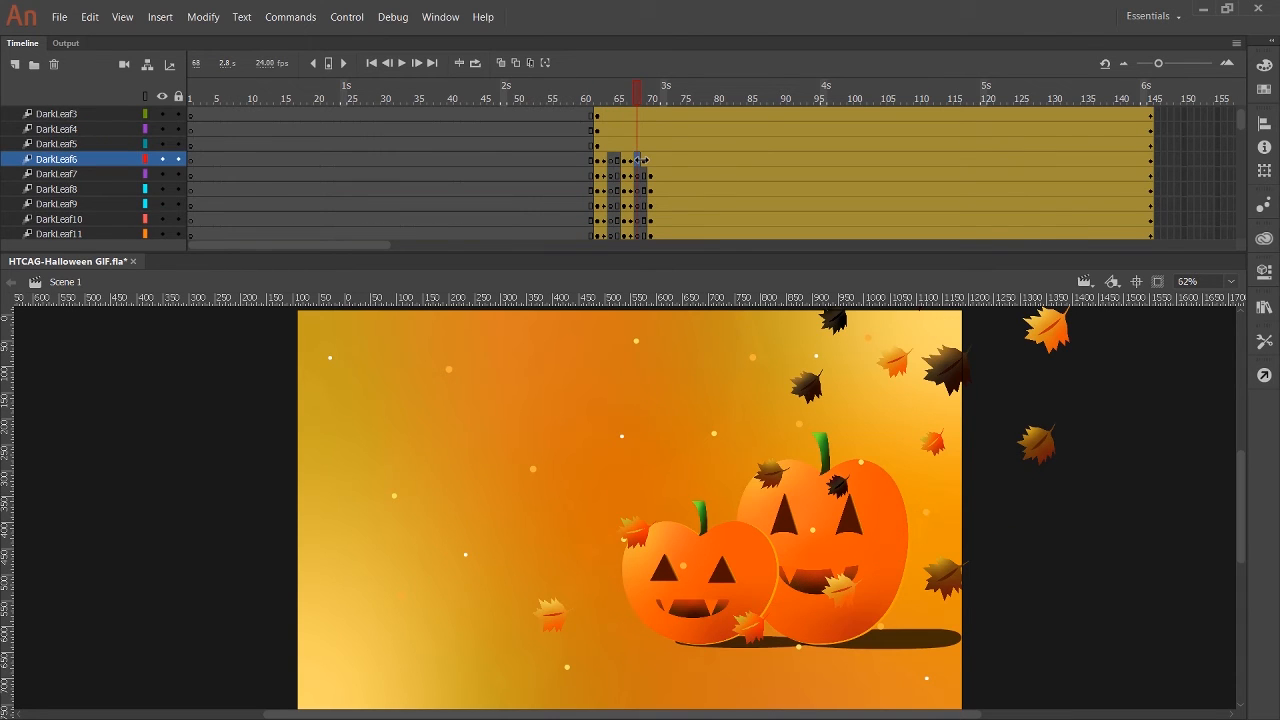
Cut frames 64–65 and 68–69 on the DarkLeaf5 and DarkLeaf4 layers.
left_click(612, 144)
left_click(638, 146)
mouse_move(621, 143)
left_mouse_down()
mouse_move(650, 146)
mouse_move(625, 131)
mouse_move(650, 131)
mouse_move(625, 146)
left_mouse_up()
key("F7")
right_click(613, 131)
left_click(661, 335)
right_click(638, 131)
left_click(664, 323)
Cut frames 64–65 and 68–69 on the DarkLeaf3 layer and frames 64–65 on the DarkLeaf2 layer.
scroll(641, 157, "up", 1)
right_click(612, 146)
left_click(654, 350)
left_click(638, 154)
left_click(638, 148)
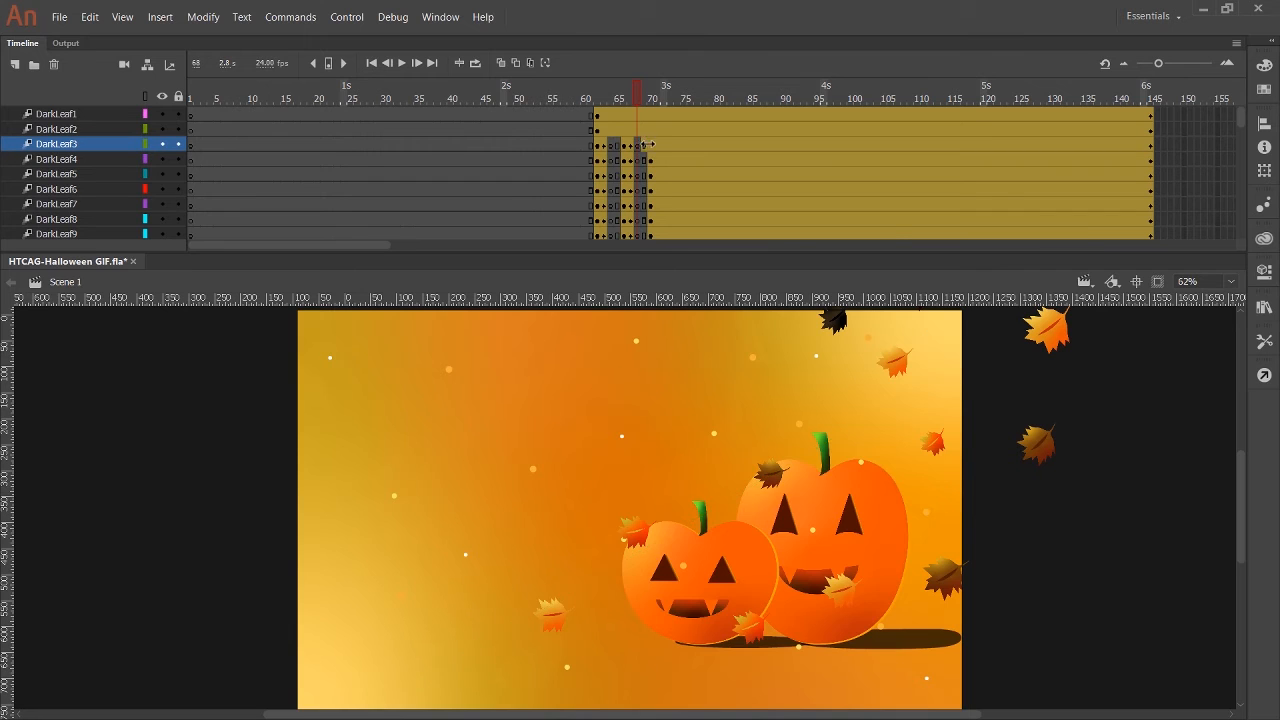
left_click(610, 131)
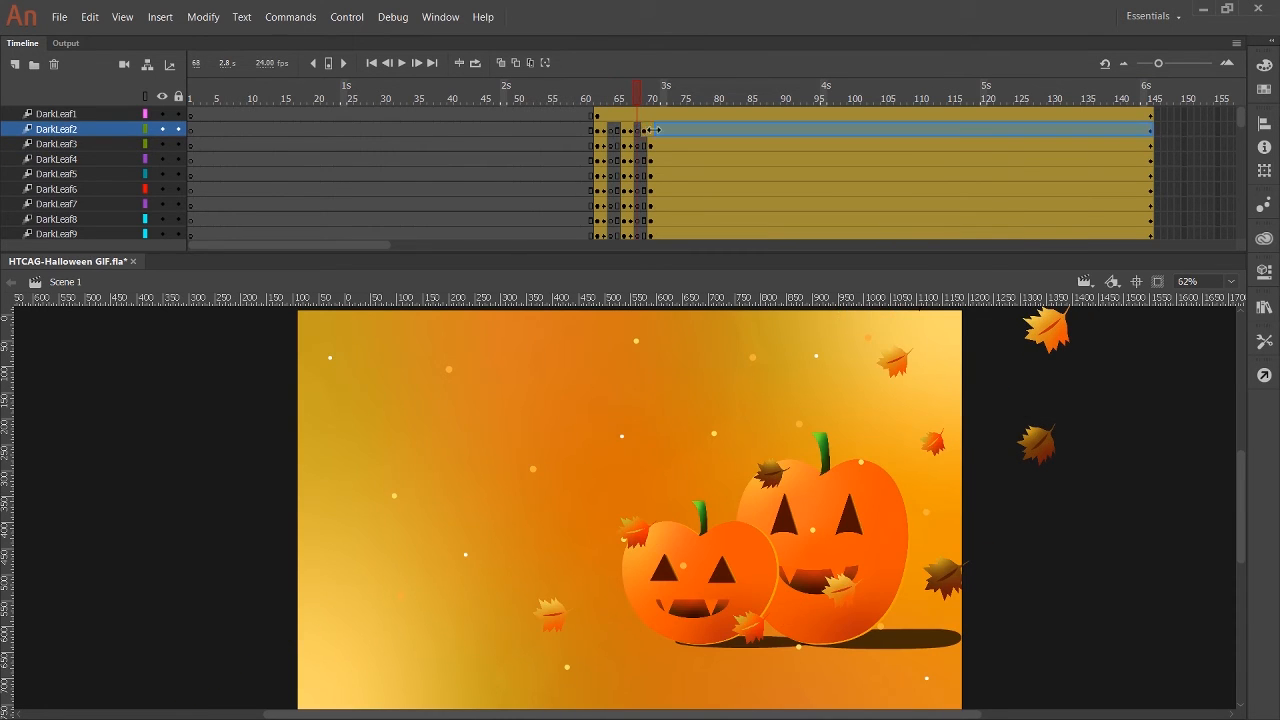
Cut frames 64–65 and 68–69 on the DarkLeaf1 layer to match the other dark leaf layers.
left_click(610, 118)
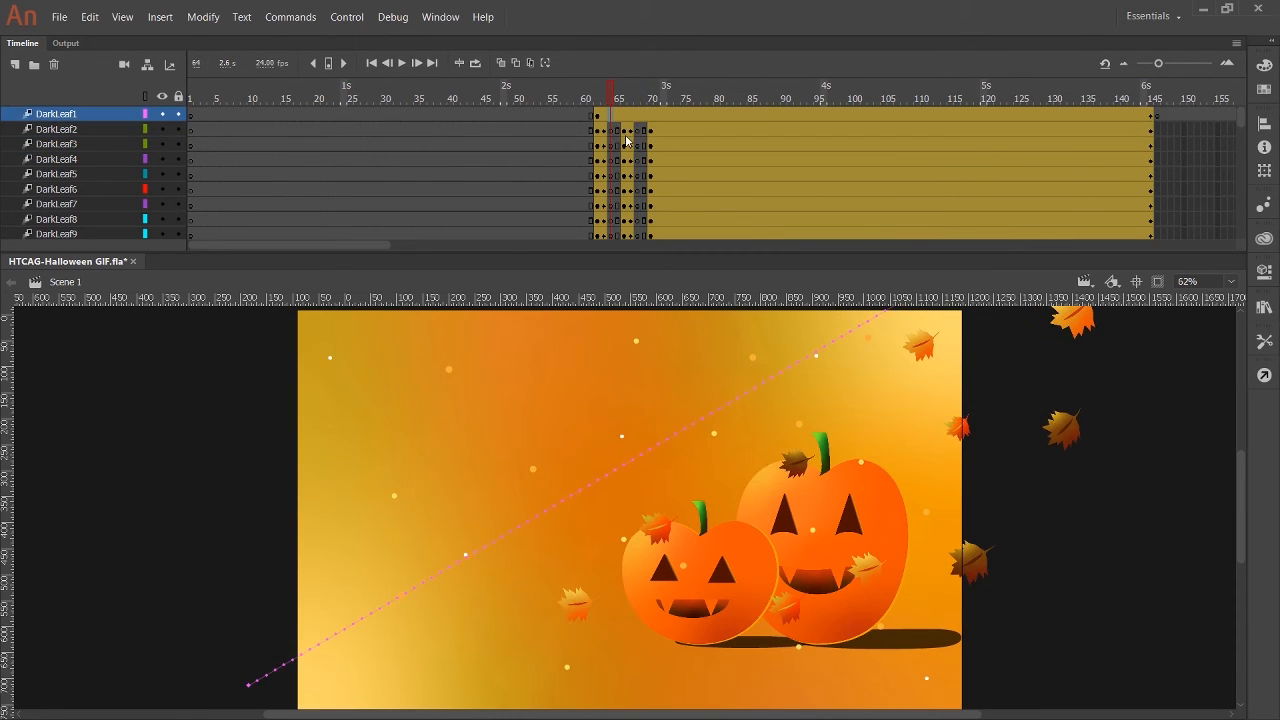
right_click(611, 118)
left_click(653, 322)
left_click(638, 118)
left_click_drag(618, 118, 651, 118)
right_click(638, 118)
left_click(680, 322)
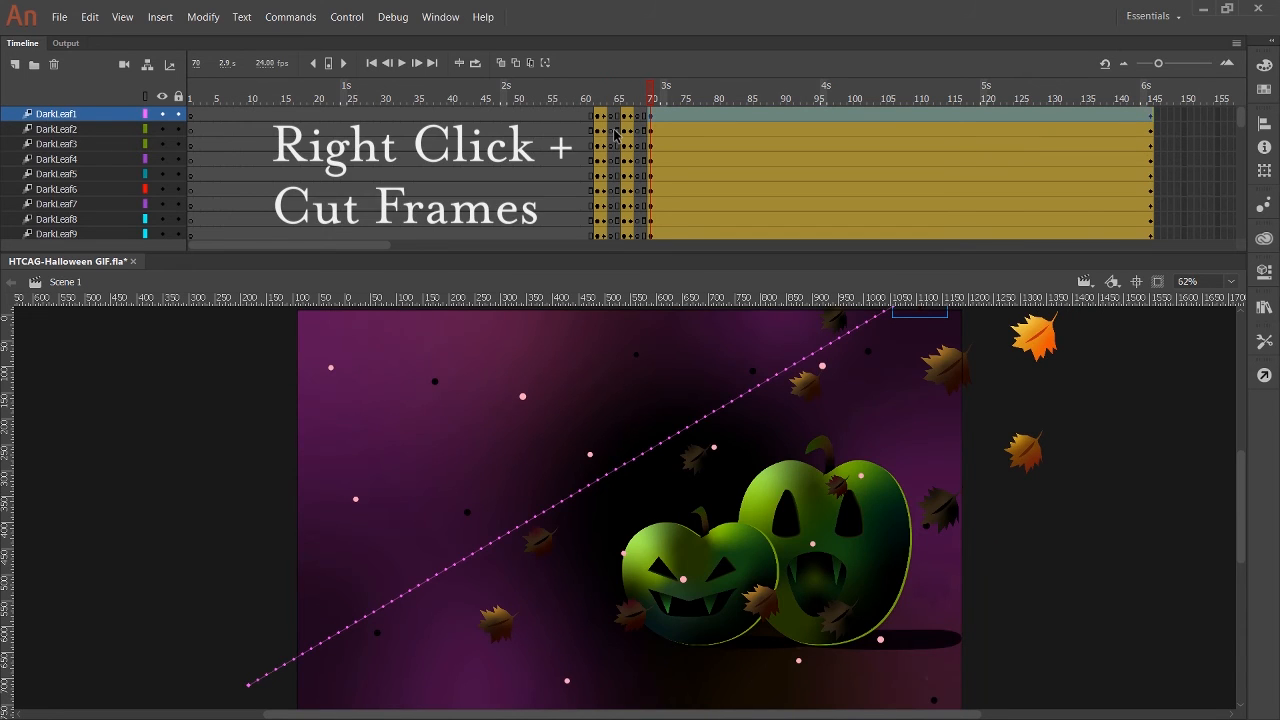
Play the animation and compare the leaf positions in both scenes between frames 61 and 64.
left_click(403, 63)
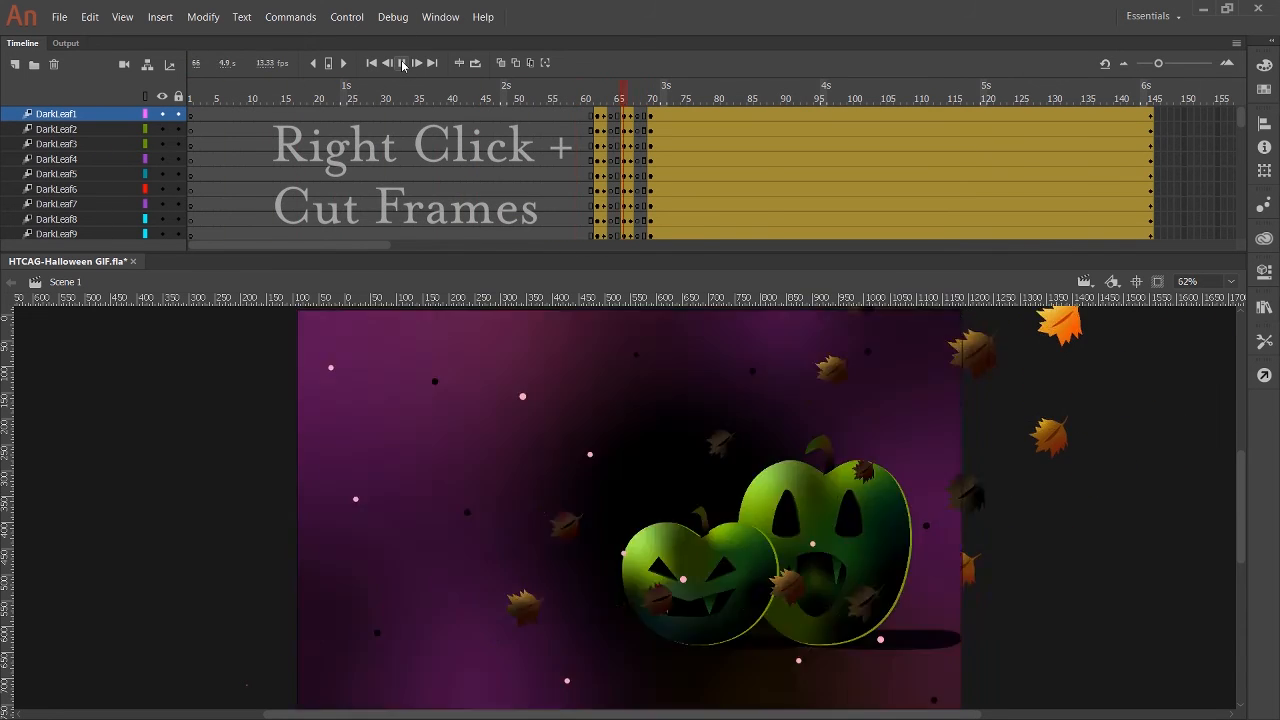
left_click(403, 64)
scroll(640, 174, "down", 10)
scroll(640, 174, "up", 2)
left_click_drag(611, 99, 597, 106)
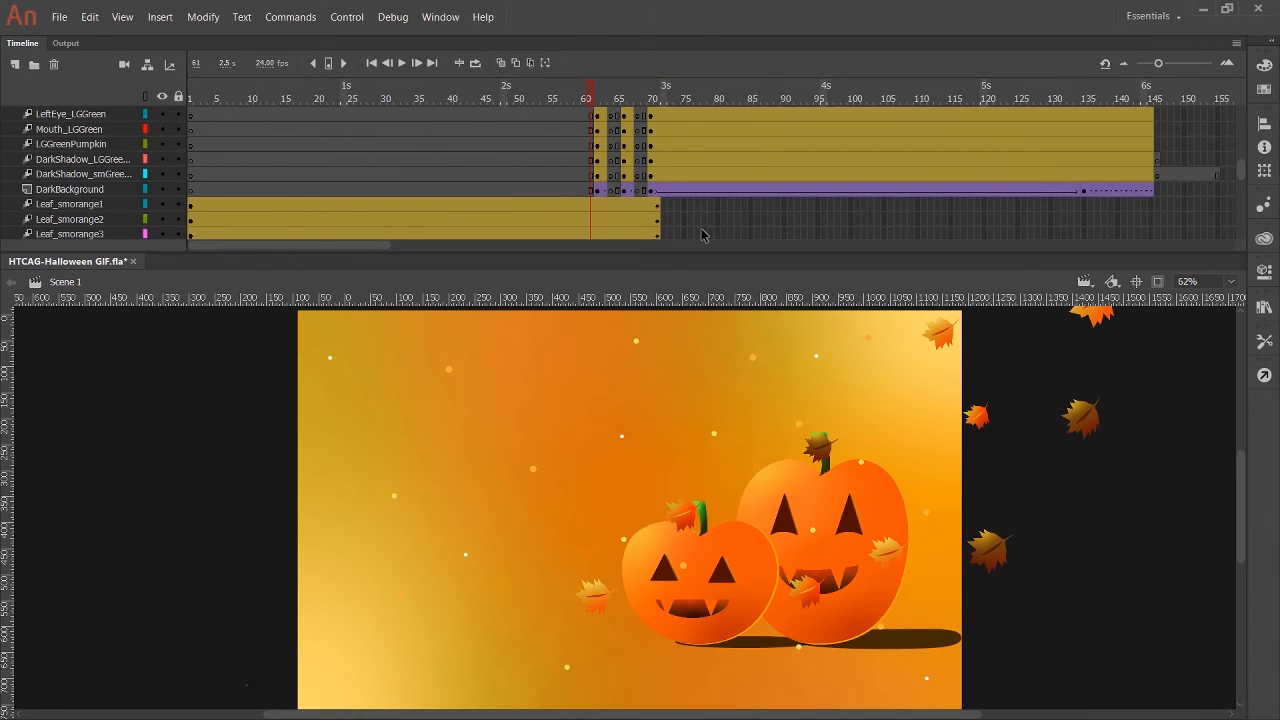
scroll(603, 202, "down", 3)
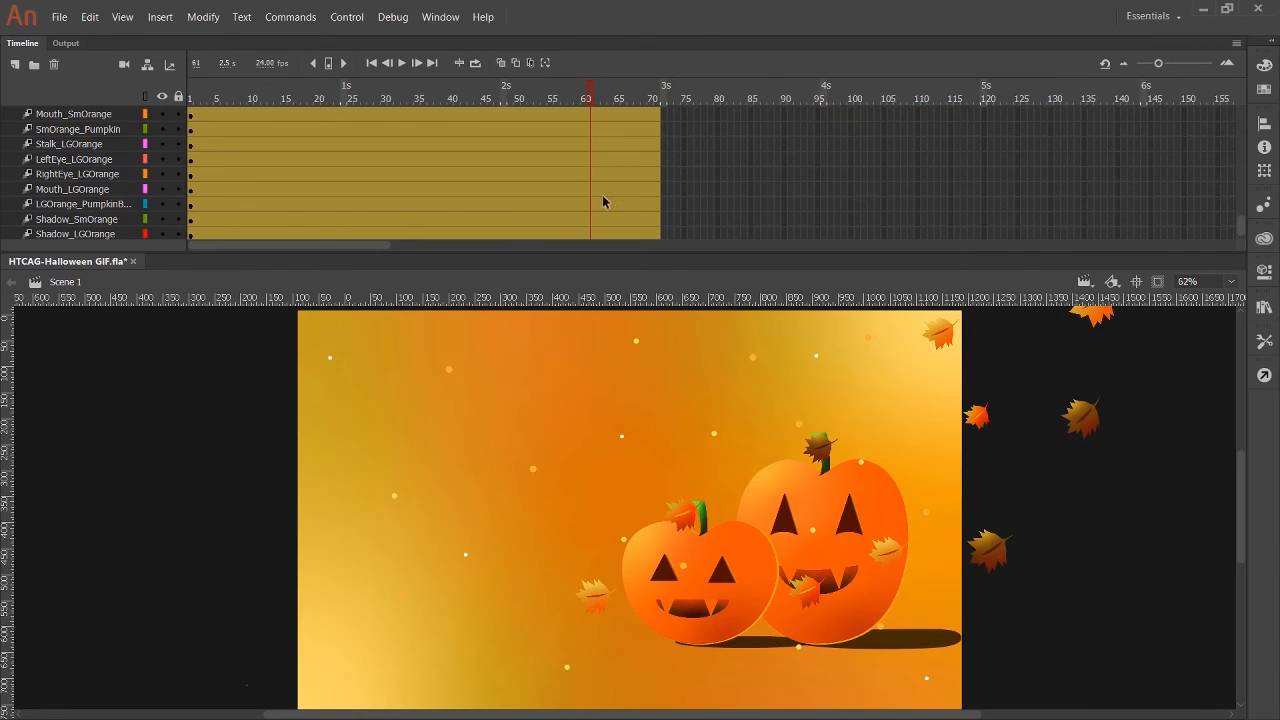
scroll(600, 200, "up", 3)
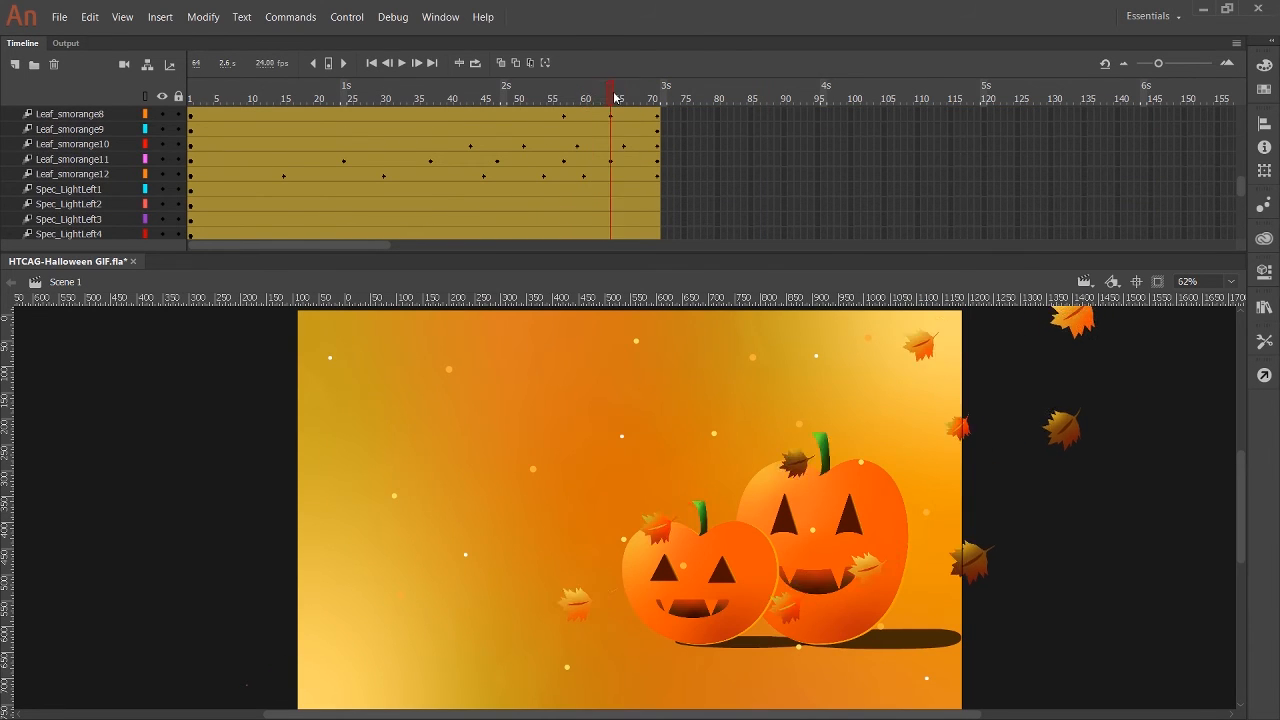
Place ruler guides through the Leaf_smorange12 leaf at frame 61 and align the DarkLeaf12 leaf to them at frame 62.
left_click(70, 174)
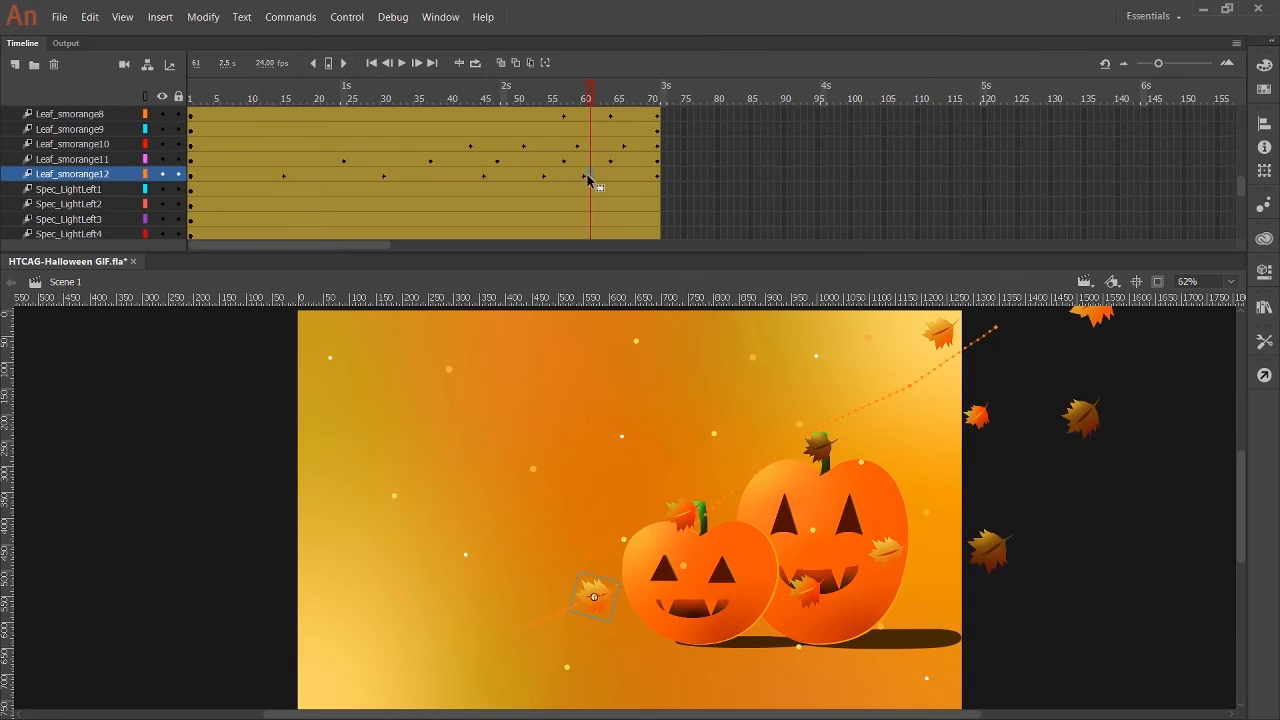
left_click_drag(15, 479, 597, 530)
left_click(591, 512)
scroll(600, 200, "up", 10)
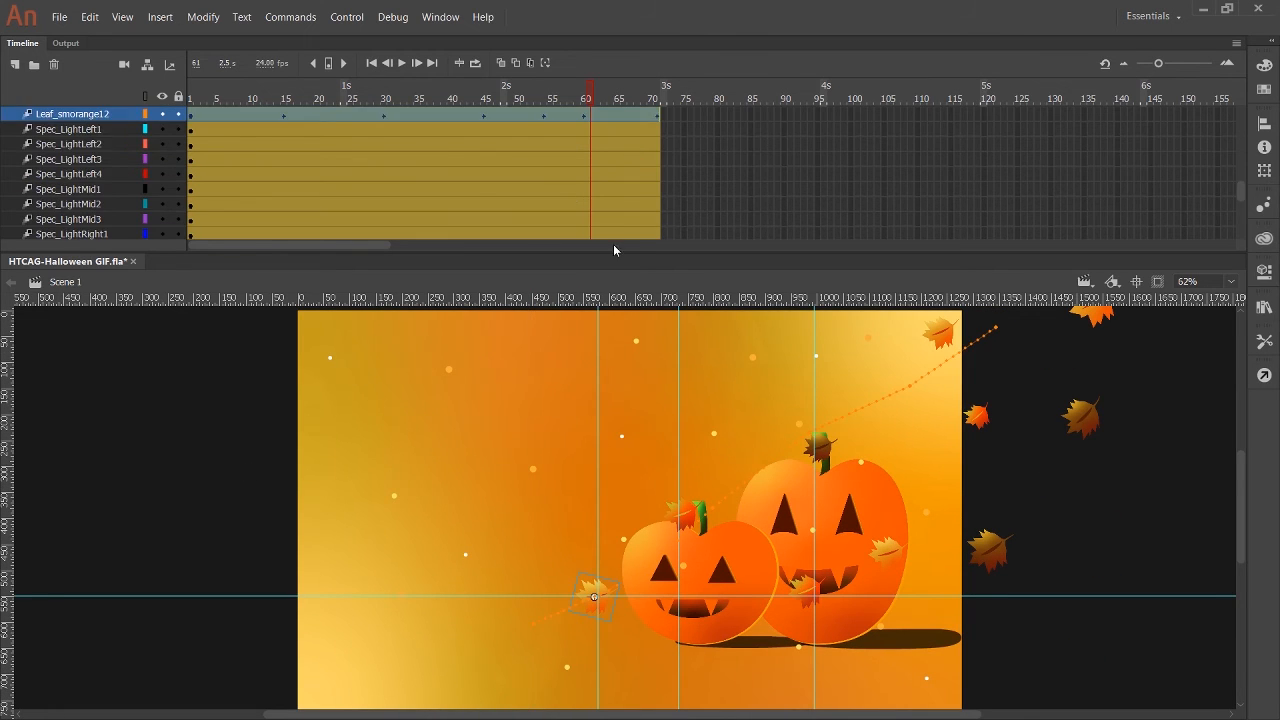
left_click(595, 100)
left_click(562, 594)
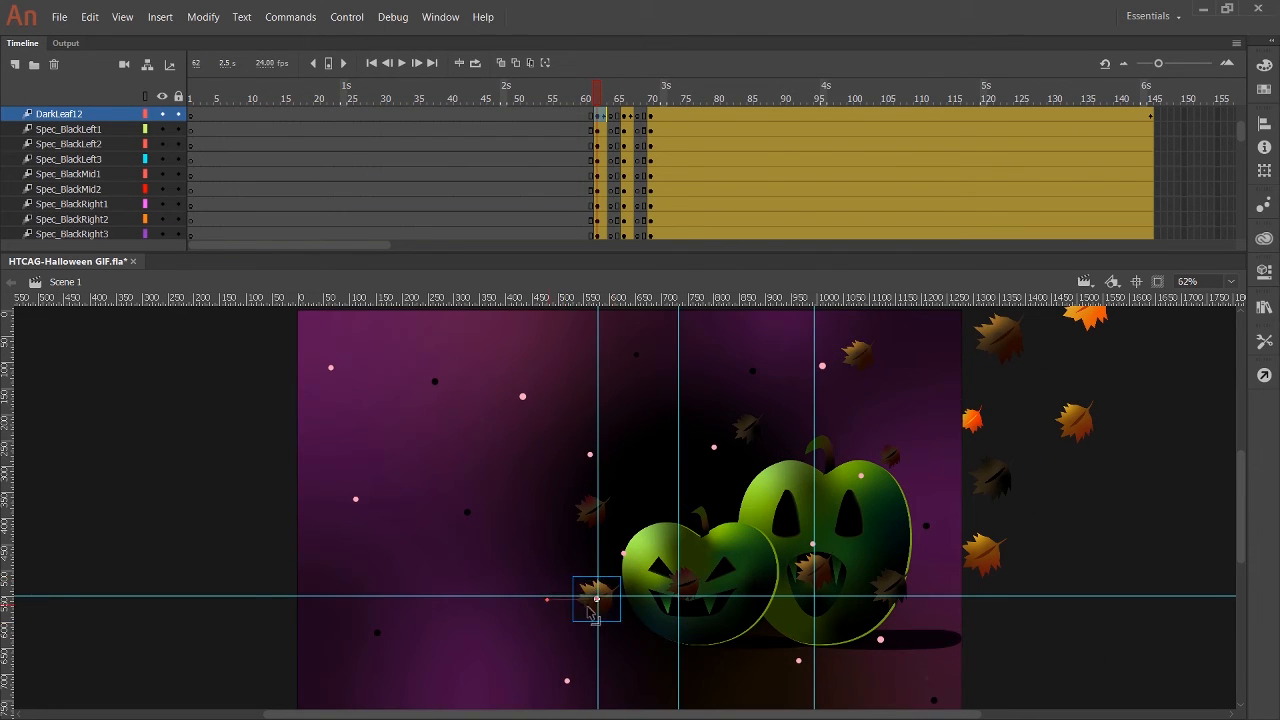
Move the ruler guides onto the Leaf_smorange12 leaf's position at frame 65.
left_click_drag(596, 91, 617, 92)
left_click(600, 645)
left_click_drag(598, 647, 576, 650)
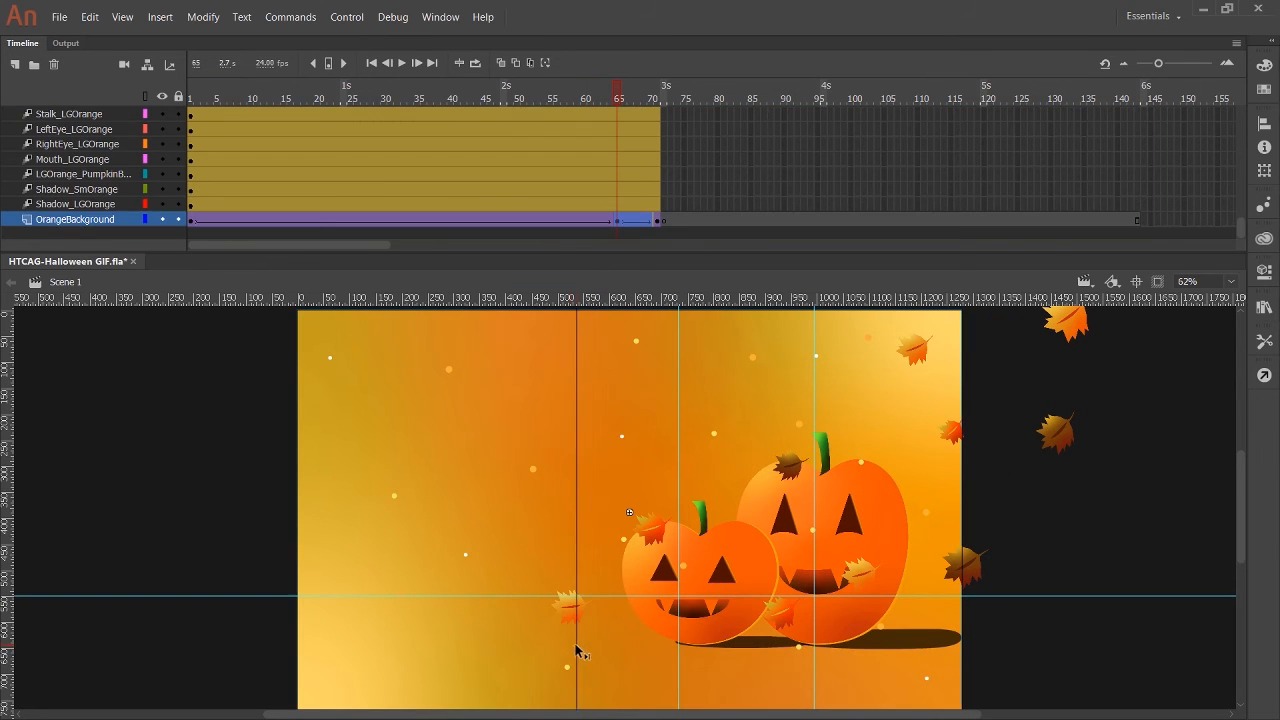
left_click(569, 605)
left_click_drag(268, 597, 268, 609)
Align the DarkLeaf12 leaf to the guides at frame 66 and compare it with frame 65.
scroll(557, 137, "up", 10)
scroll(557, 137, "down", 5)
left_click(623, 95)
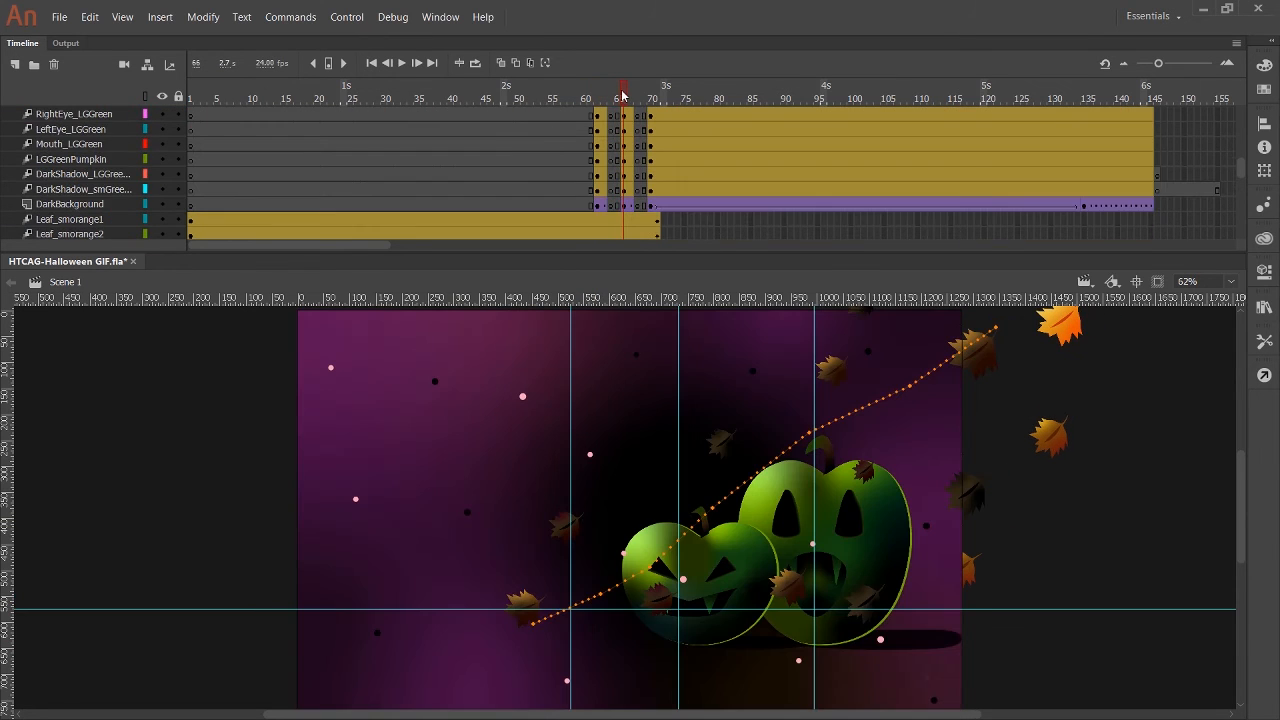
left_click(523, 608)
left_click_drag(563, 609, 560, 610)
key("comma")
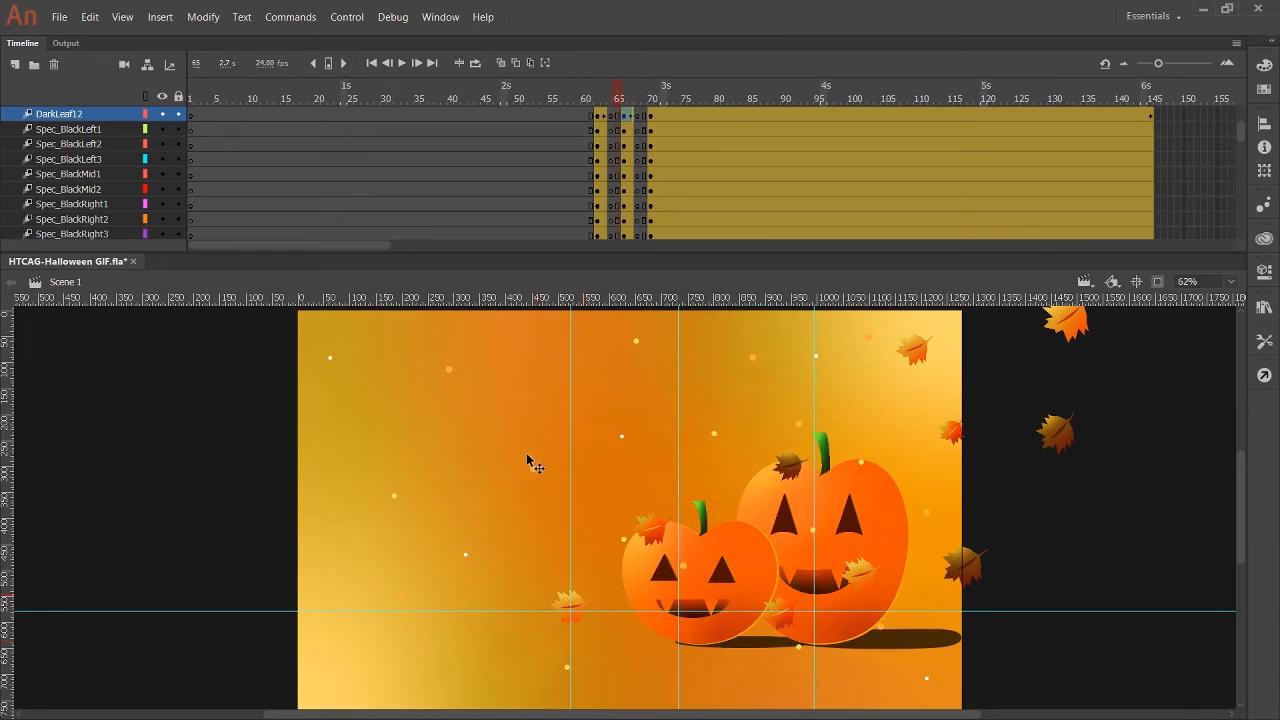
key("period")
Play the animation from before the flicker into the dark scene to check the leaf transition.
left_click_drag(615, 95, 532, 98)
left_click(596, 117)
key("Return")
key("Return")
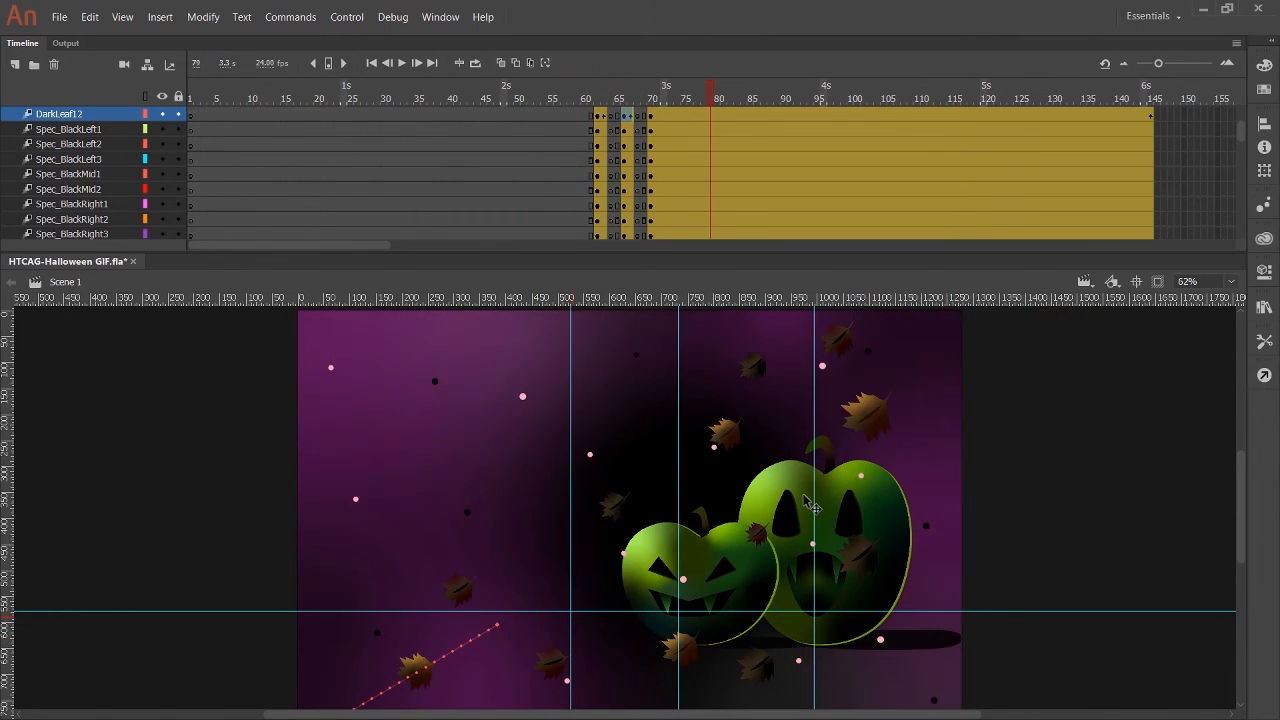
scroll(508, 606, "down", 2)
scroll(508, 606, "up", 3)
scroll(508, 606, "down", 1)
Select the DarkLeaf1 through DarkLeaf12 leaves at frame 62 and shift them slightly to the right.
mouse_move(597, 98)
left_mouse_down()
mouse_move(611, 99)
mouse_move(584, 99)
mouse_move(596, 100)
left_mouse_up()
left_click_drag(596, 114, 581, 150)
left_click(563, 611)
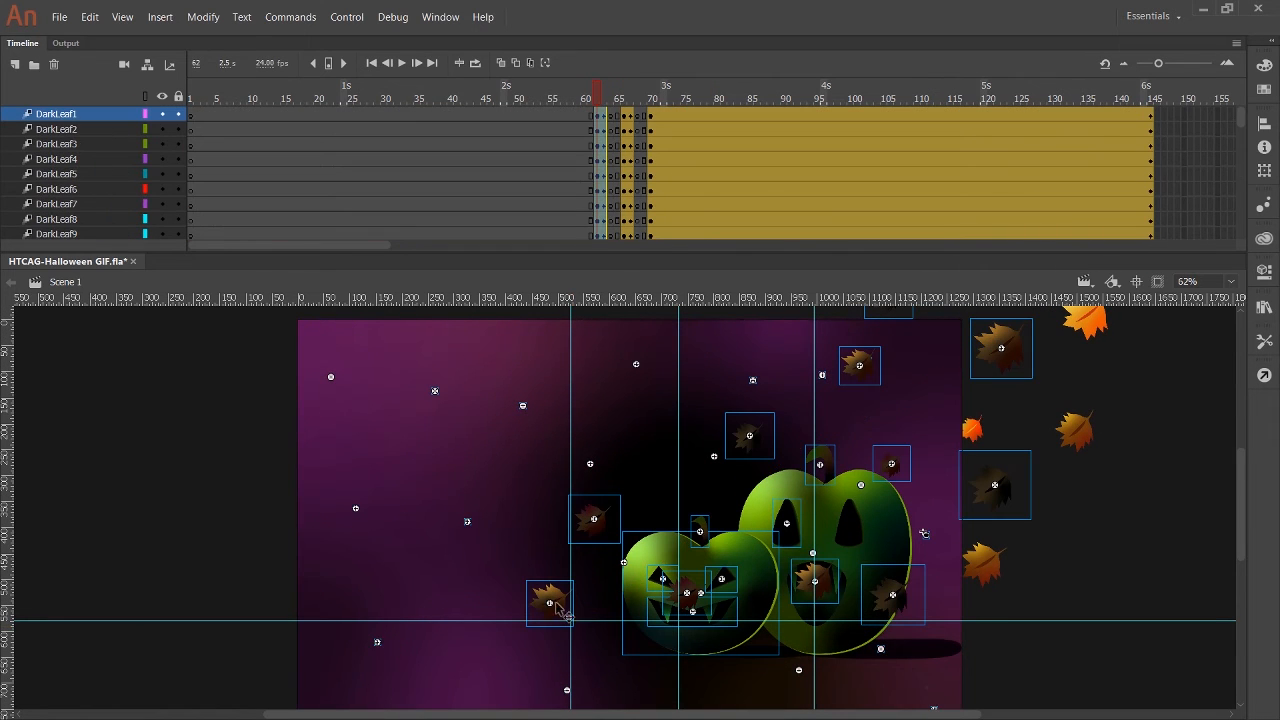
left_click(652, 115)
left_click(597, 118)
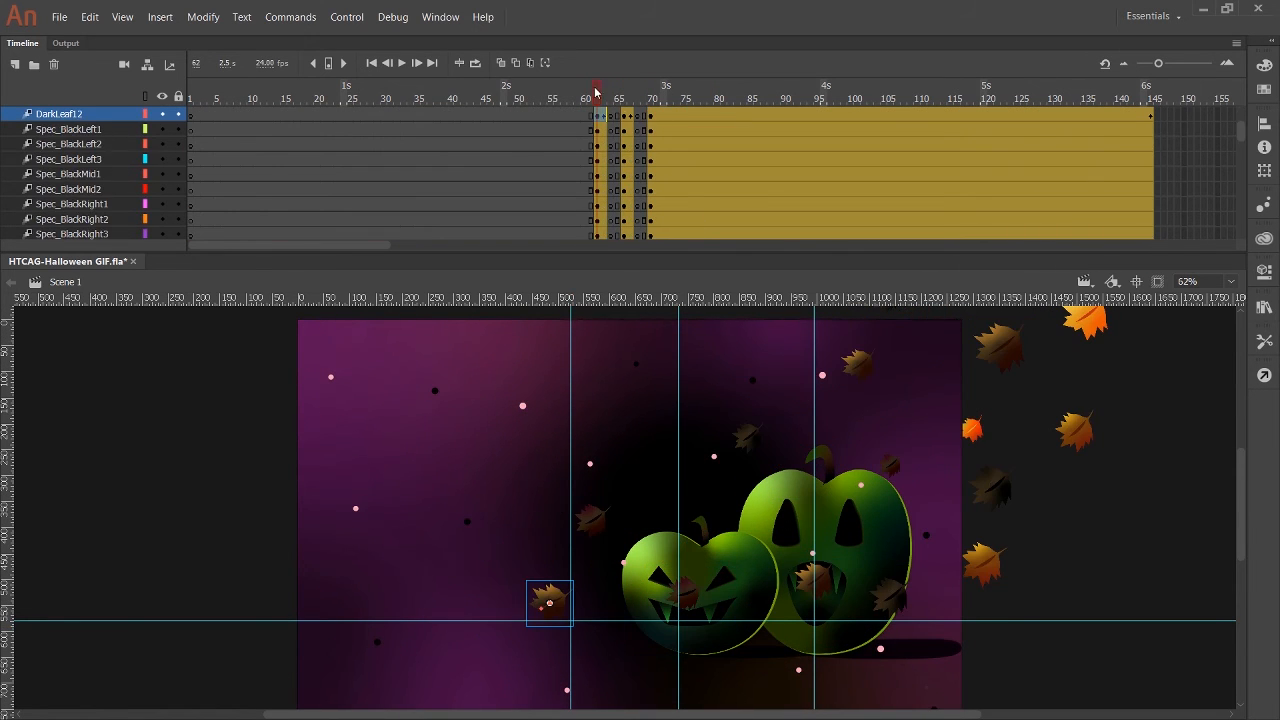
key("ctrl+minus")
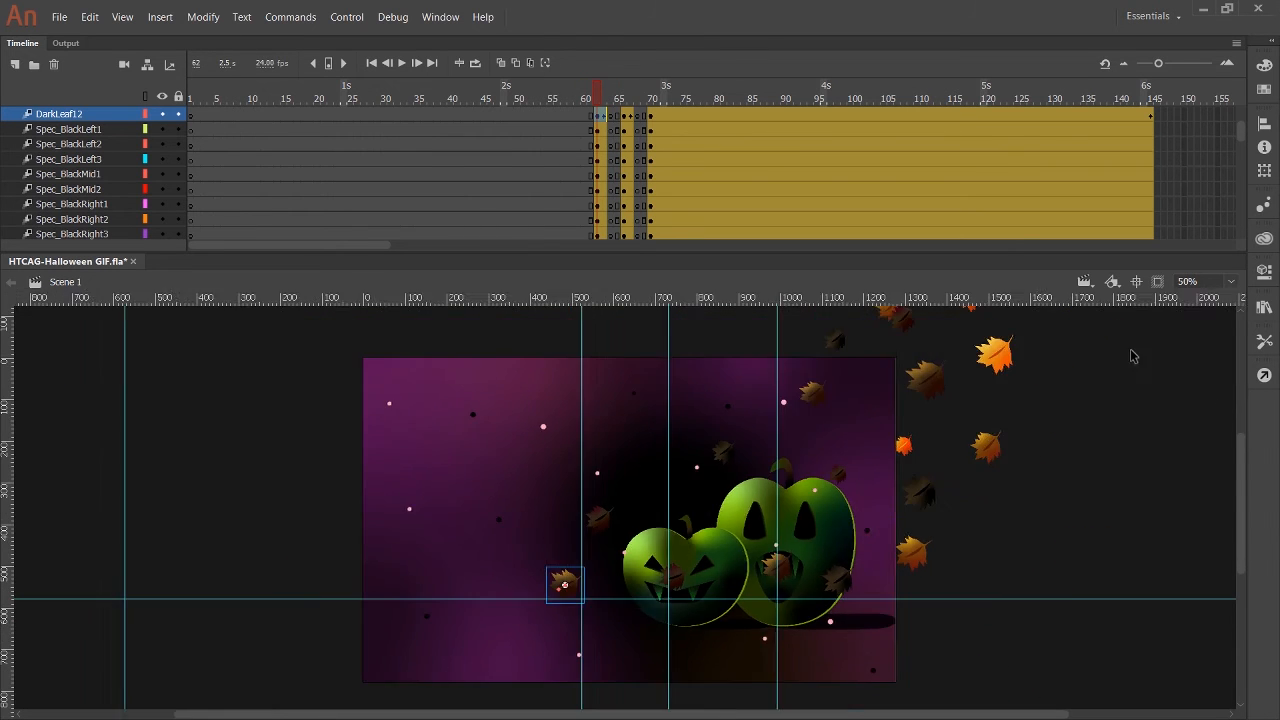
left_click_drag(960, 714, 1118, 714)
left_click_drag(1241, 505, 1241, 489)
scroll(88, 116, "up", 3)
left_click(88, 116)
scroll(88, 116, "down", 4)
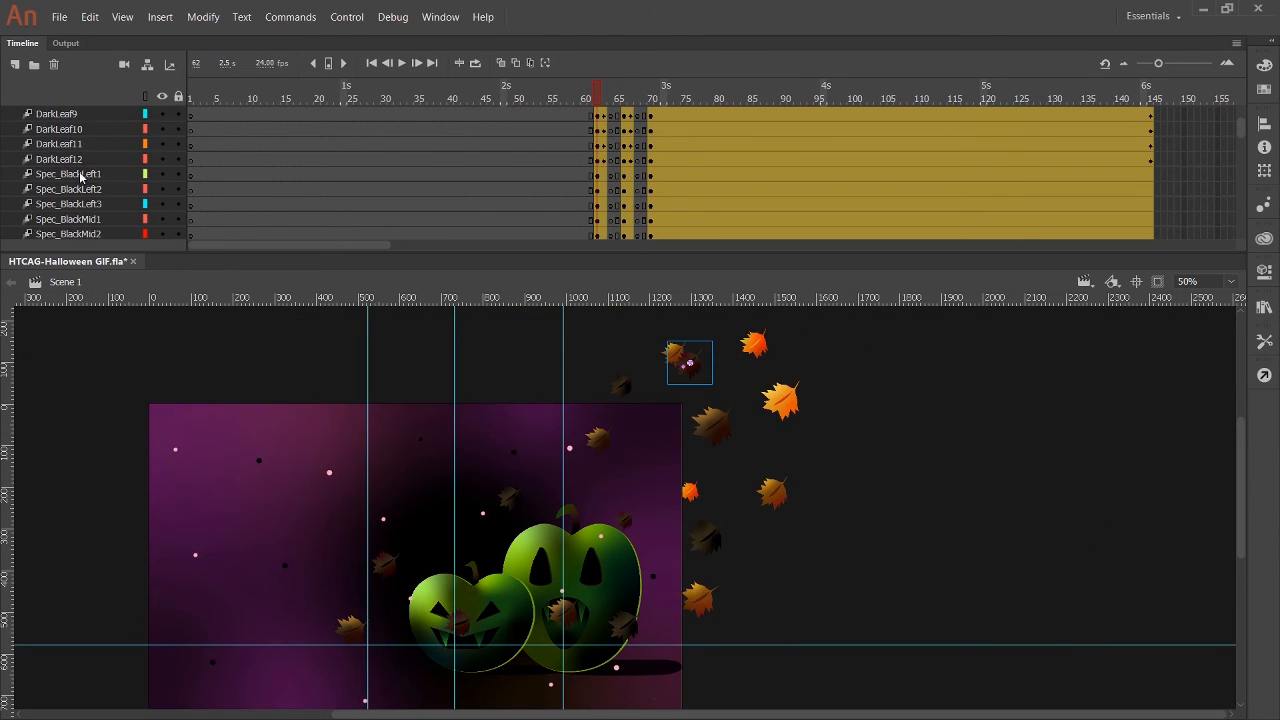
left_click(74, 159, "shift")
left_click(74, 156)
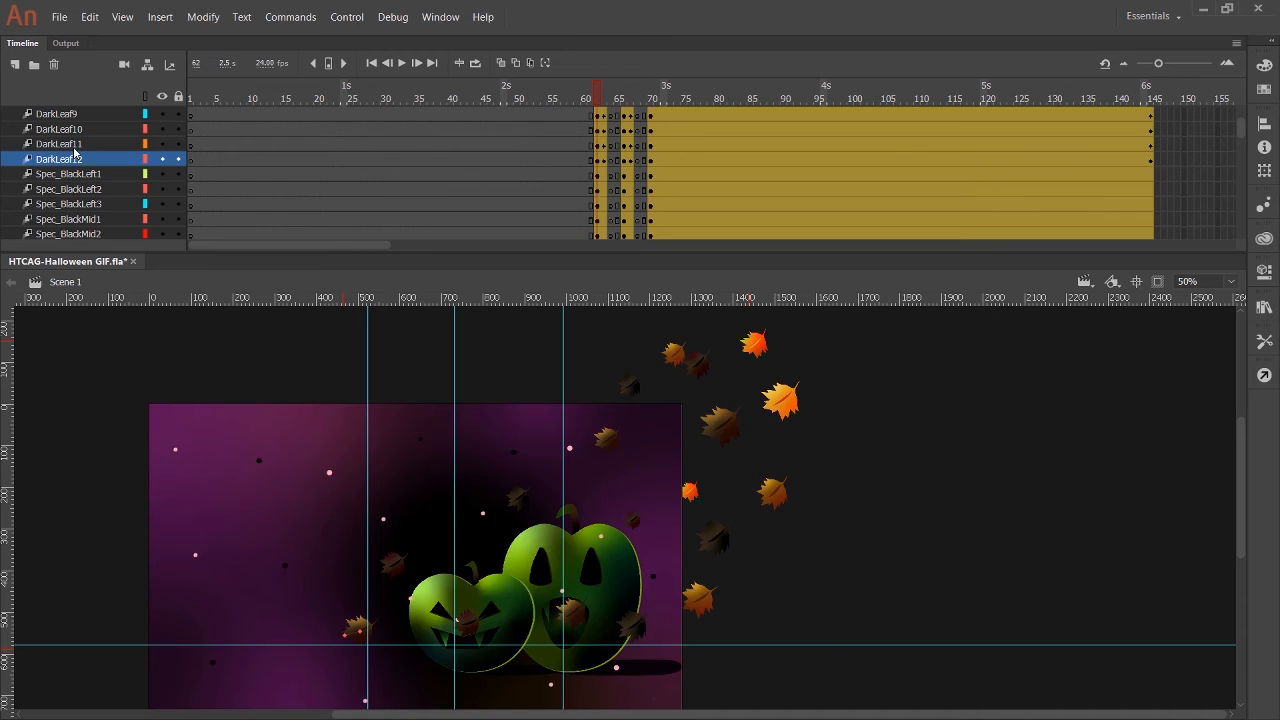
Move the DarkLeaf1 through DarkLeaf12 leaves slightly down and right, go to frame 66, and set the stage zoom to 60%.
scroll(74, 150, "up", 3)
left_click(76, 116, "shift")
left_click_drag(394, 564, 405, 574)
left_click_drag(603, 86, 624, 114)
scroll(343, 612, "down", 5)
left_click_drag(1242, 549, 1240, 522)
left_click(1188, 281)
type("60")
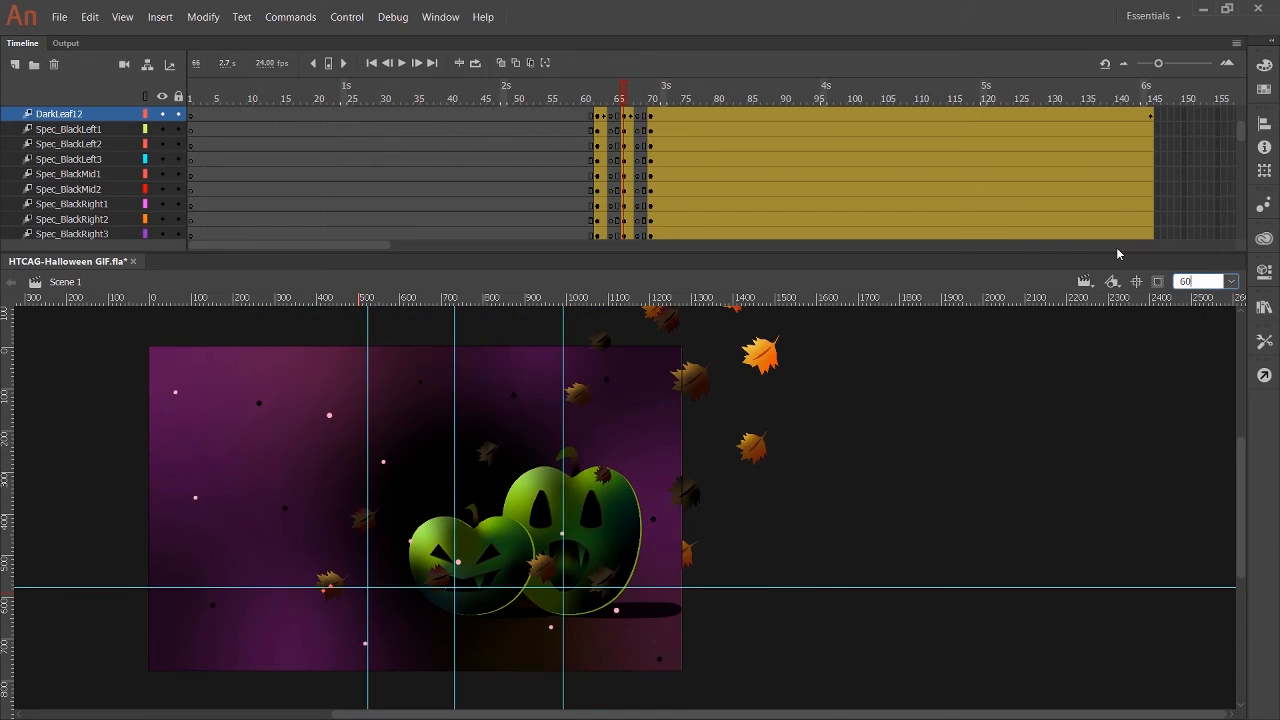
key("Return")
Move the ruler guides onto the DarkLeaf12 leaf at frame 63 and align the Leaf_smorange12 leaf to them at frame 64.
scroll(100, 170, "up", 4)
left_click_drag(595, 92, 605, 92)
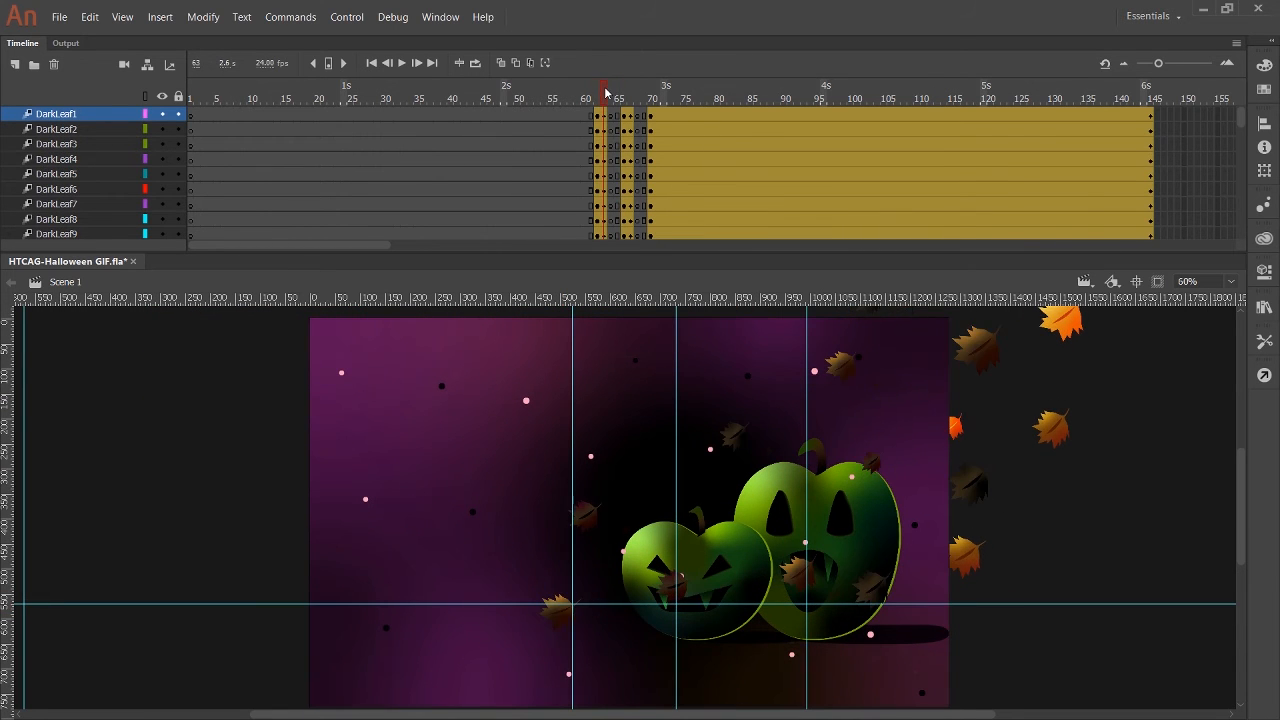
scroll(352, 593, "down", 8)
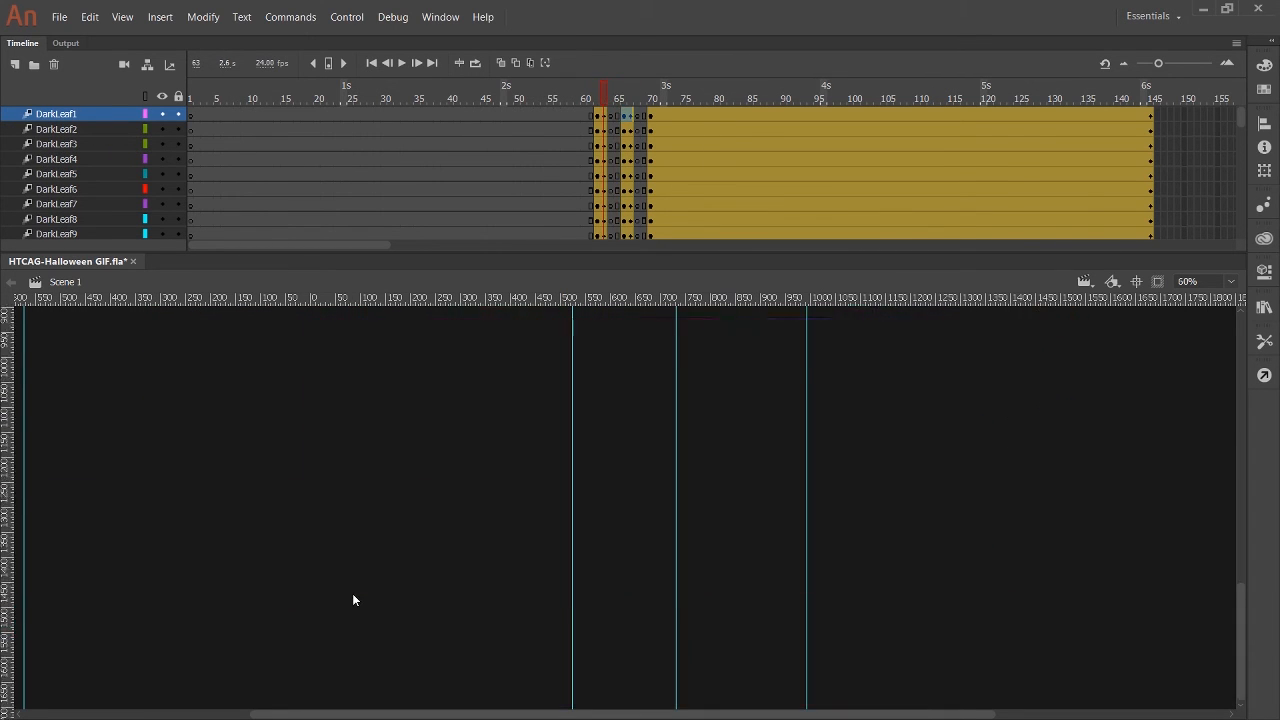
scroll(353, 599, "up", 8)
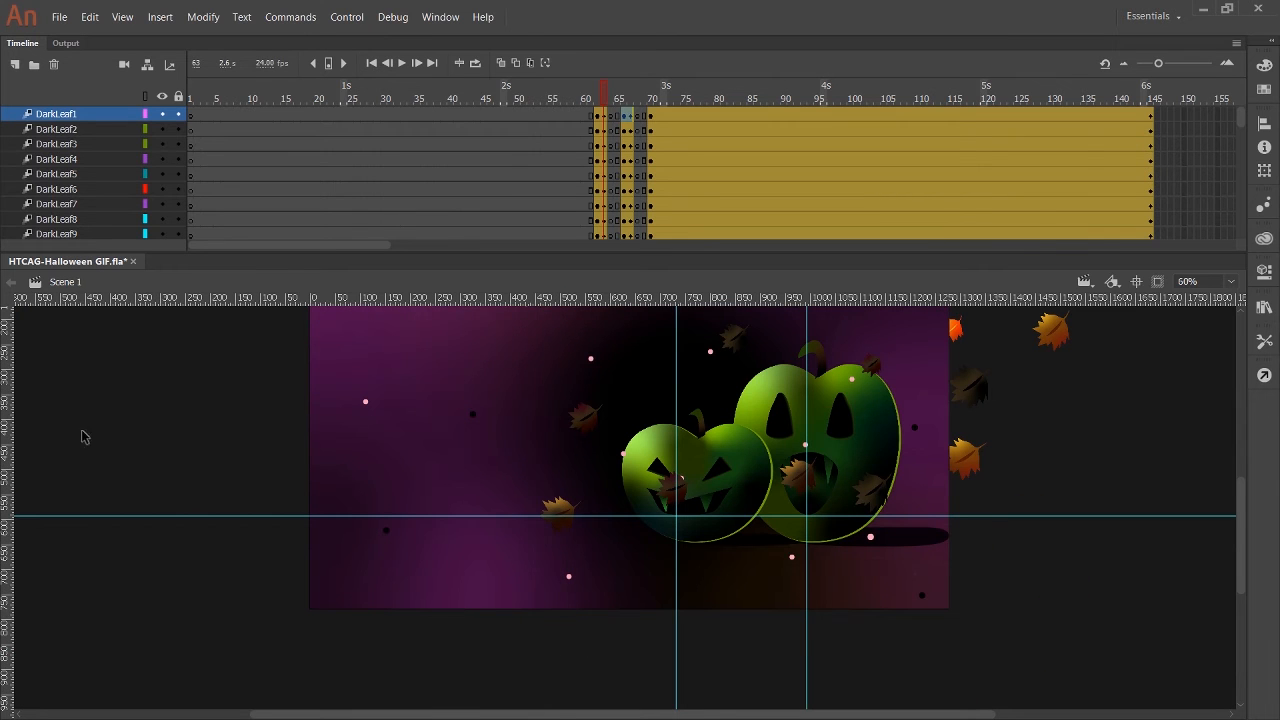
key(".")
left_click(571, 521)
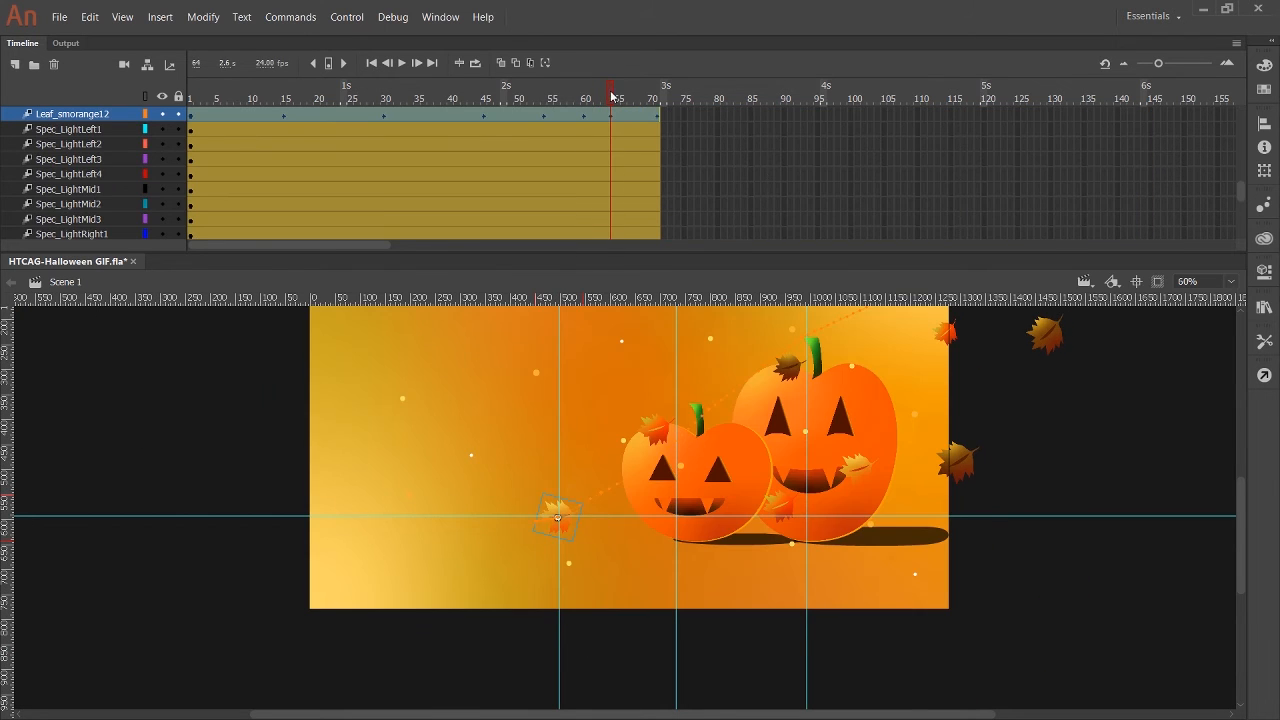
Reposition the Leaf_smorange12 leaf at frame 68 and go to frame 69.
left_click_drag(612, 96, 651, 96)
left_click(541, 518)
left_click(637, 98)
left_click(549, 527)
left_click(512, 562)
scroll(643, 116, "up", 9)
left_click(645, 97)
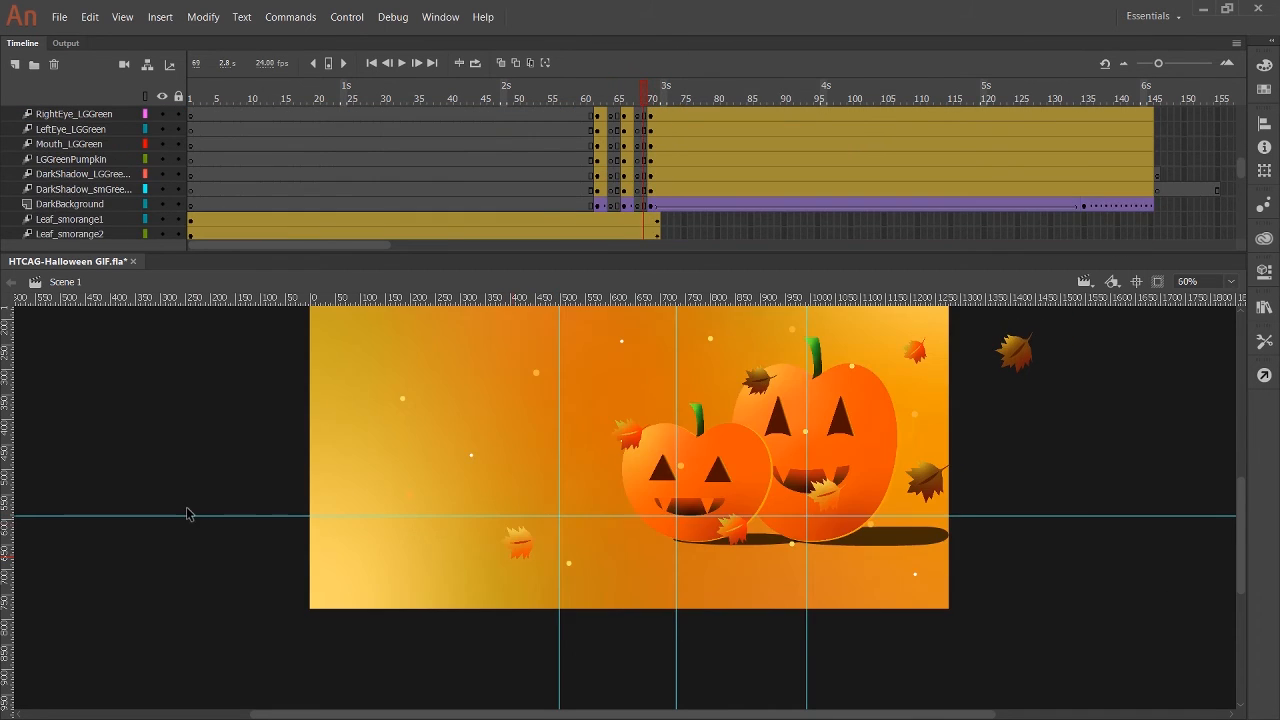
Move the ruler guides onto the Leaf_smorange12 leaf at frame 69 and align the DarkLeaf12 leaf to them at frame 70.
left_click_drag(186, 514, 200, 546)
left_click(651, 97)
left_click_drag(8, 447, 531, 571)
left_click(643, 98)
left_click(651, 98)
left_click(632, 99)
left_click(650, 98)
double_click(664, 115)
Hide the ruler guides and play the animation through the flicker into the dark scene.
left_click(541, 98)
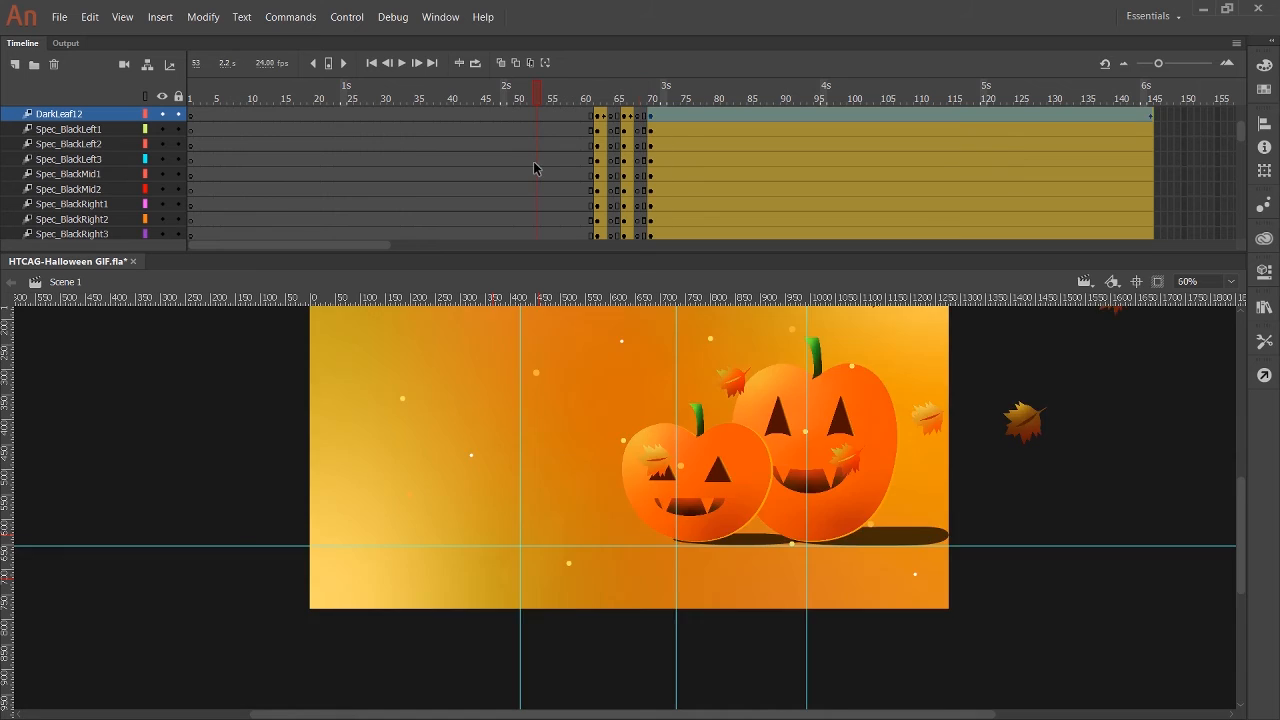
scroll(680, 430, "up", 2)
left_click(1157, 281)
key("ctrl+semicolon")
left_click(411, 98)
left_click(401, 62)
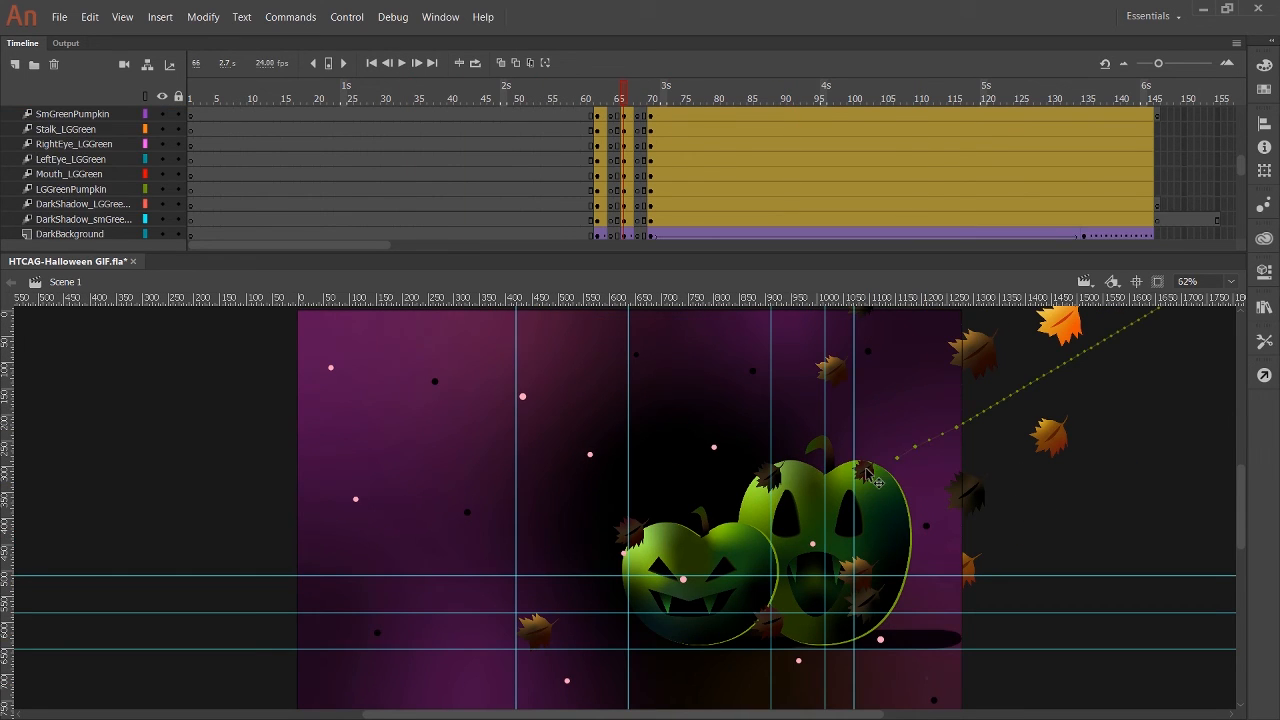
Reposition the DarkLeaf5 leaf at frame 66 and place ruler guides across its position.
left_click(888, 464)
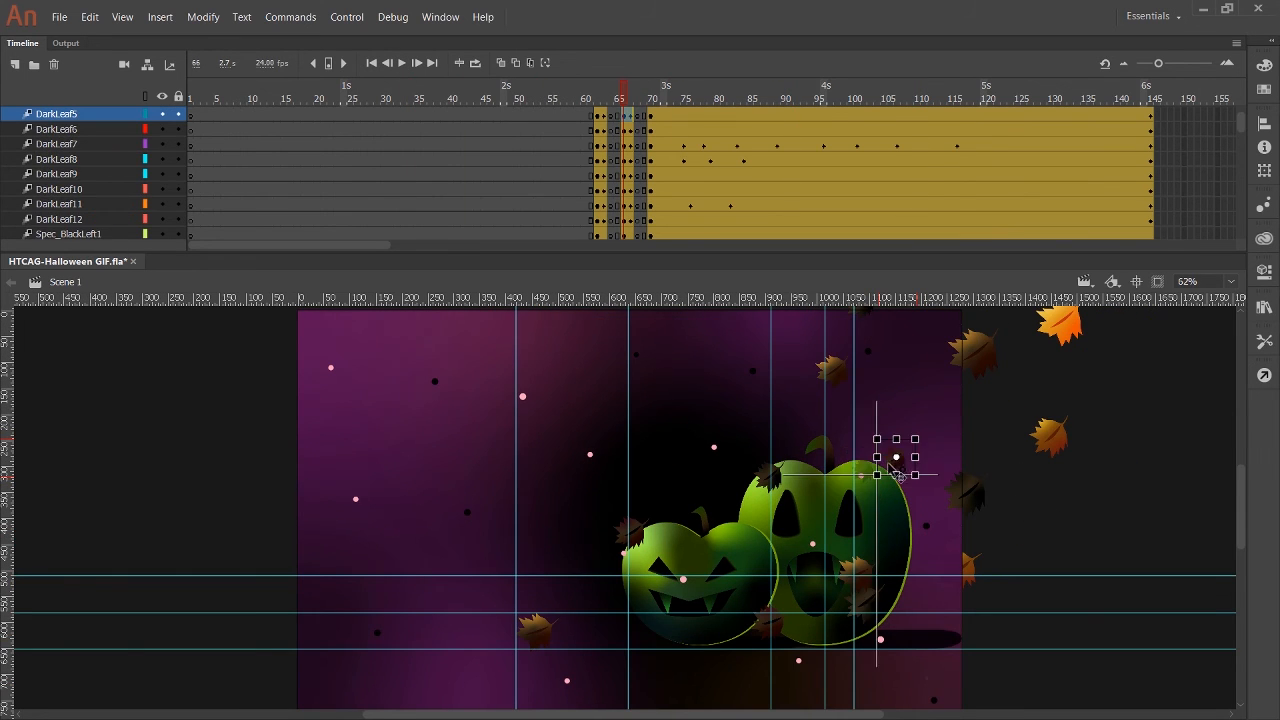
left_click(618, 99)
left_click_drag(868, 300, 899, 455)
left_click(899, 458)
left_click(668, 166)
Align the Leaf_smorange6 leaf to the ruler guides at frame 68 and go to frame 69 to position it there.
left_click_drag(617, 92, 633, 97)
left_click(906, 467)
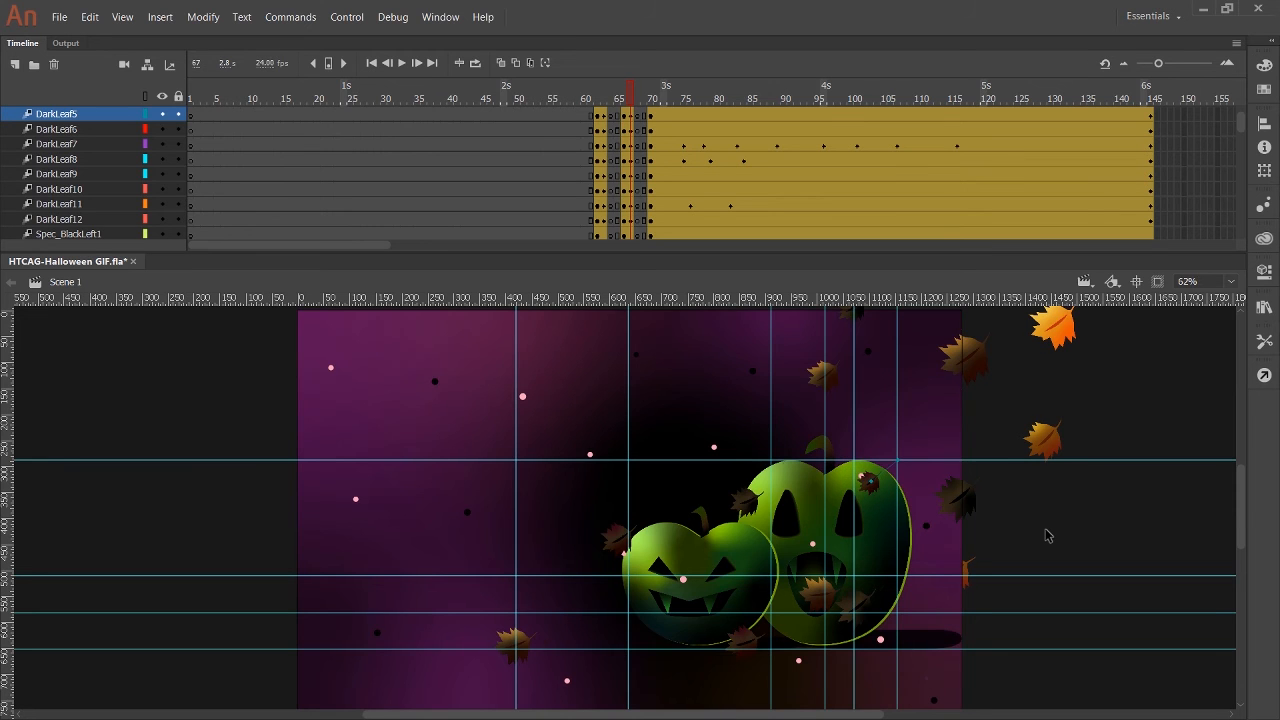
left_click_drag(638, 100, 637, 103)
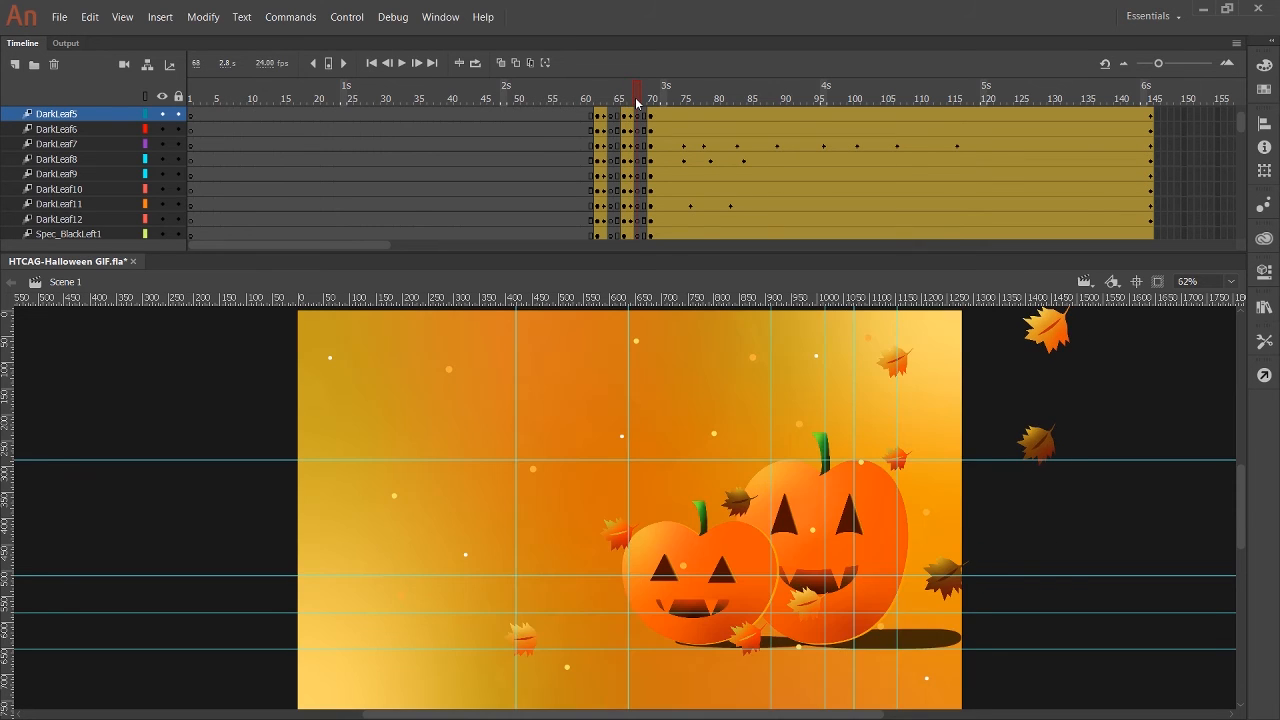
left_click(898, 462)
key("period")
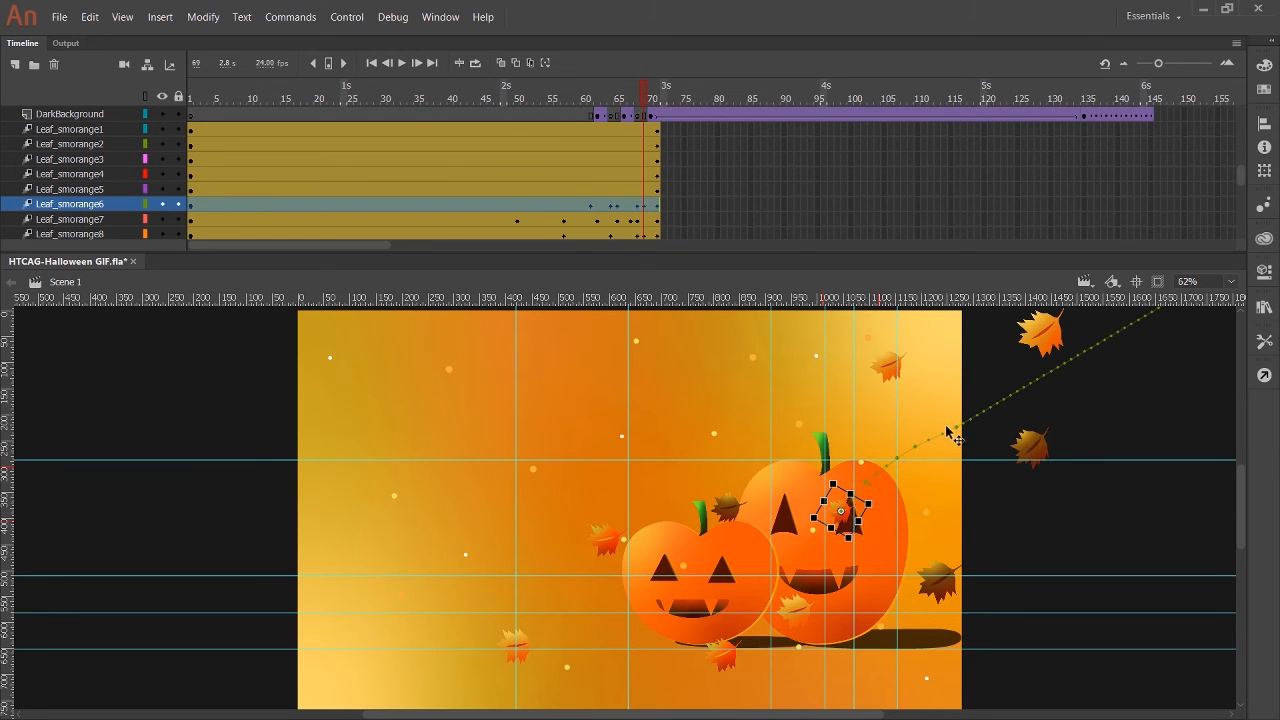
Align the DarkLeaf5 leaf to the guides at frame 70 and adjust its drifting positions in the frames that follow.
left_click_drag(656, 103, 650, 101)
scroll(649, 85, "up", 5)
left_click(644, 88)
key("period")
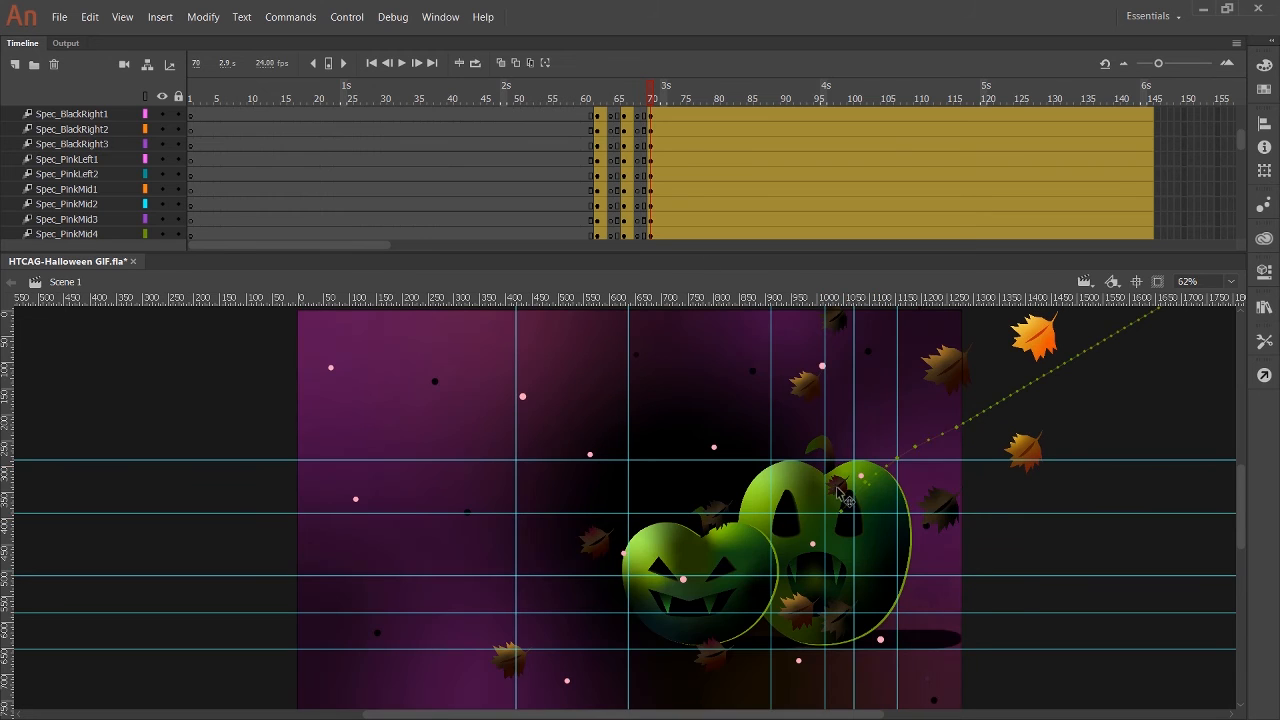
left_click(840, 495)
left_click_drag(655, 97, 924, 97)
key("shift+Down")
key("shift+Up")
key("shift+Up")
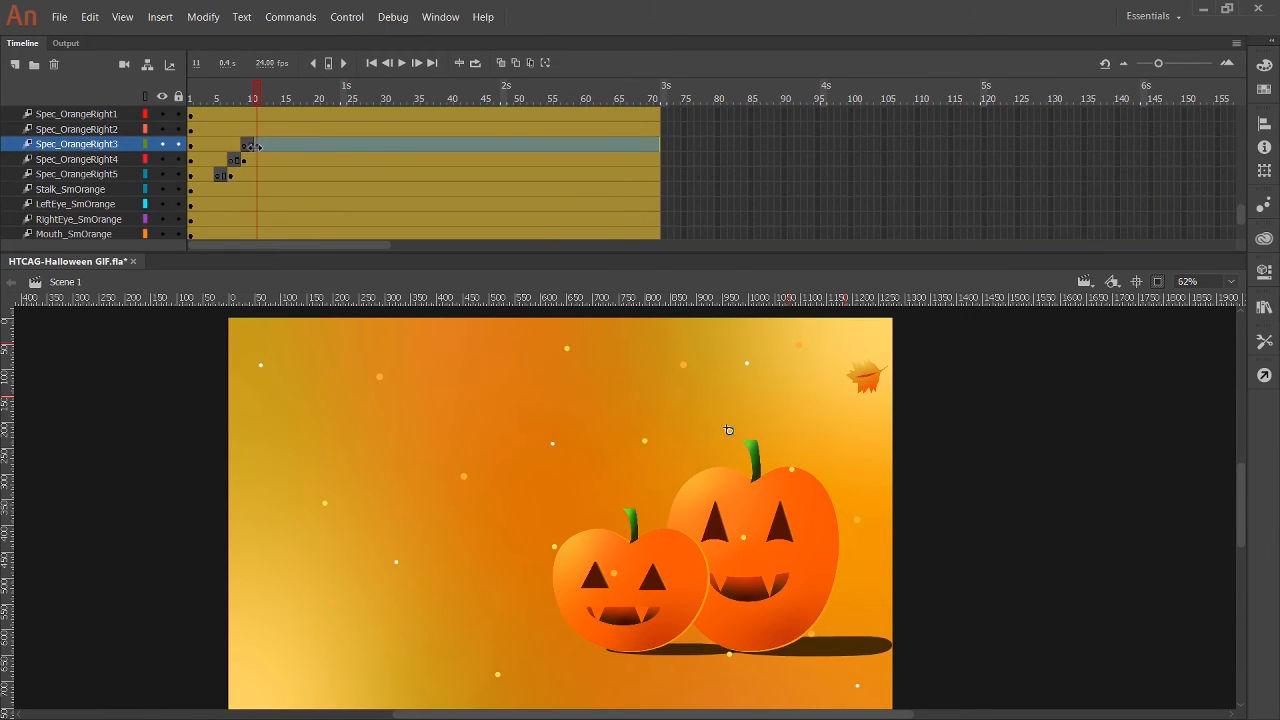
Cut frames 13–14 from the Spec_OrangeRight2 layer and play the animation from the start to preview the twinkling specks.
left_click_drag(251, 100, 255, 138)
left_click(256, 128)
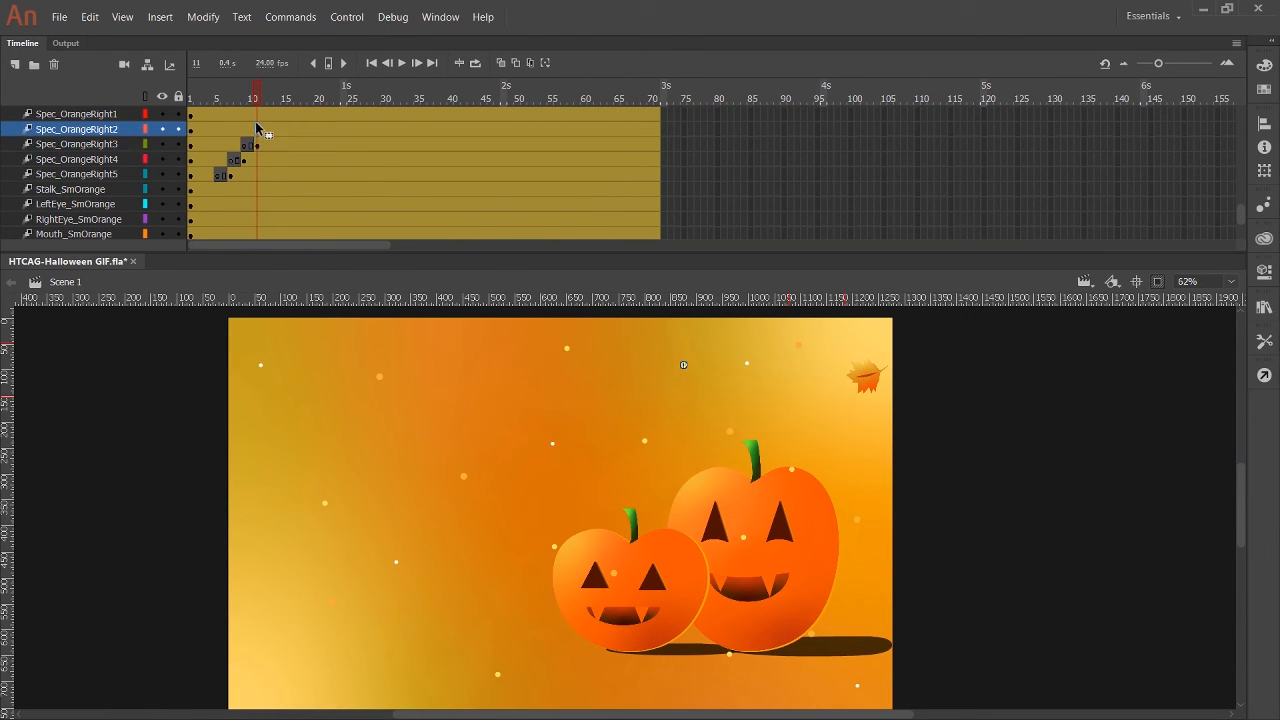
left_click_drag(257, 94, 190, 98)
key("F6")
key("F6")
left_click(402, 63)
left_click(402, 63)
scroll(297, 112, "up", 2)
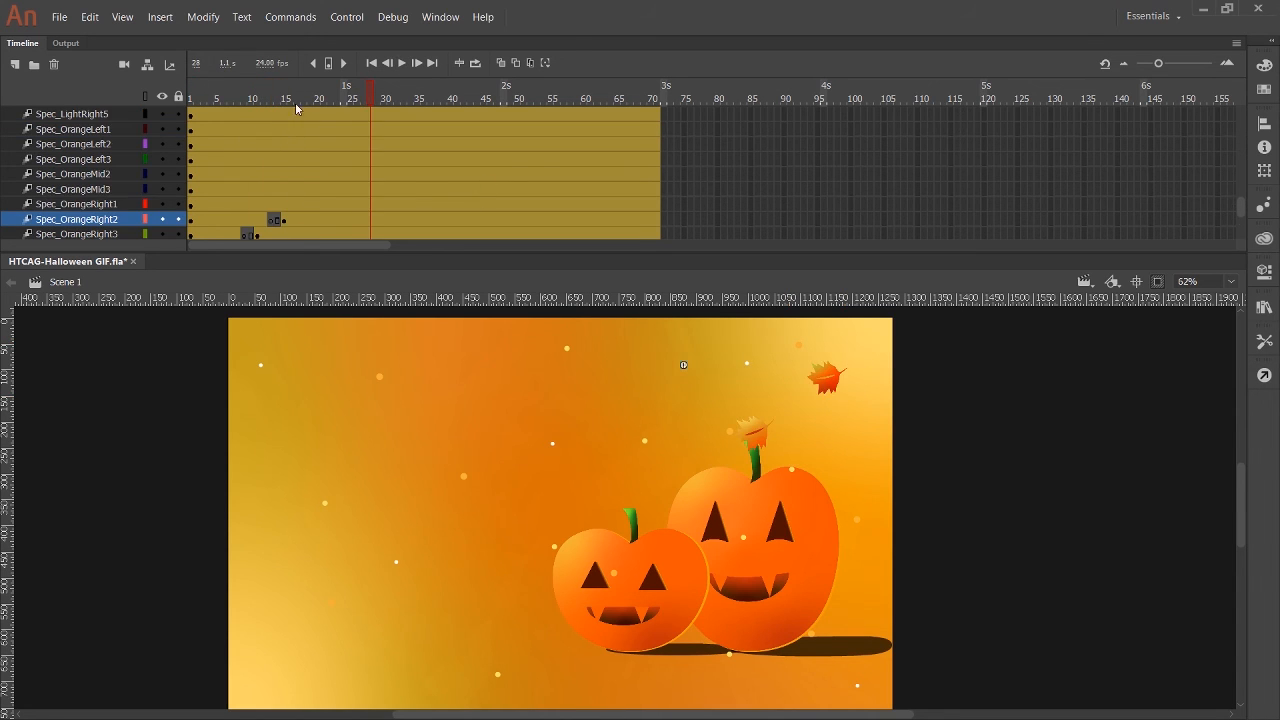
Cut frames 15–16 from the Spec_OrangeRight1 layer and frames 17–18 from the Spec_OrangeMid3 layer.
left_click(284, 204)
key("F6")
left_click(297, 204)
key("F6")
left_click(293, 186)
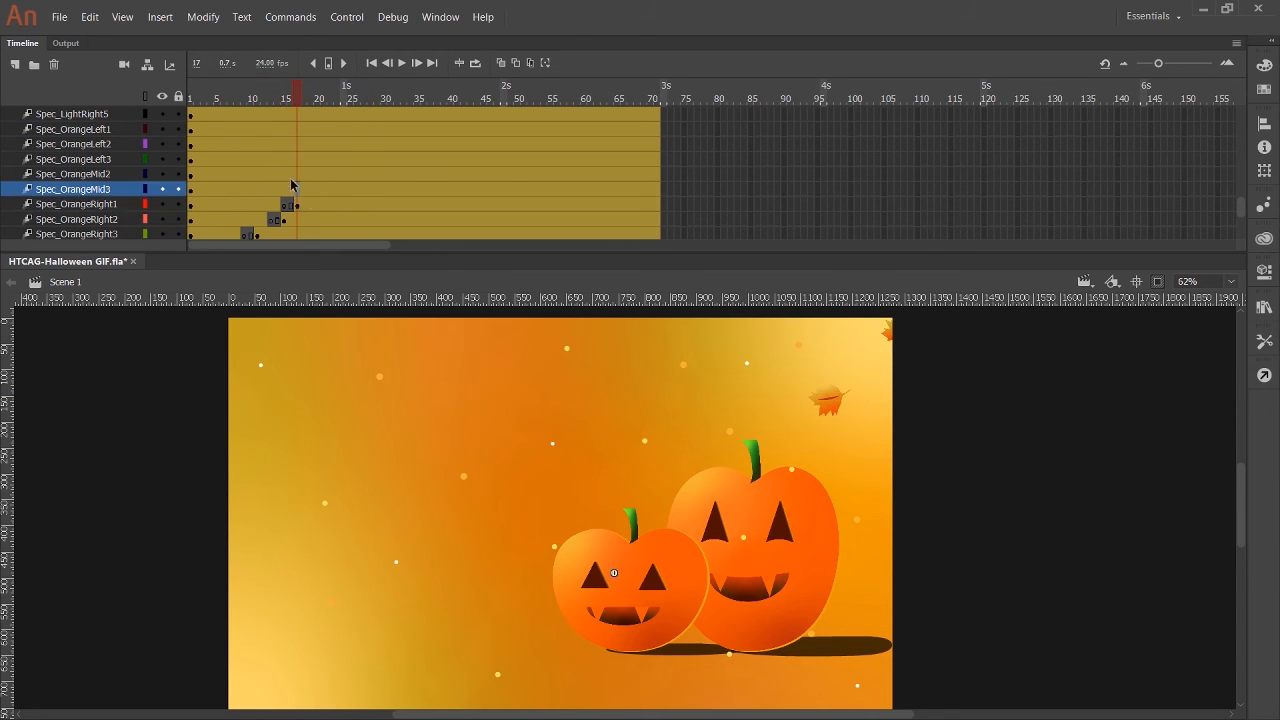
key("F6")
left_click(310, 189)
key("F6")
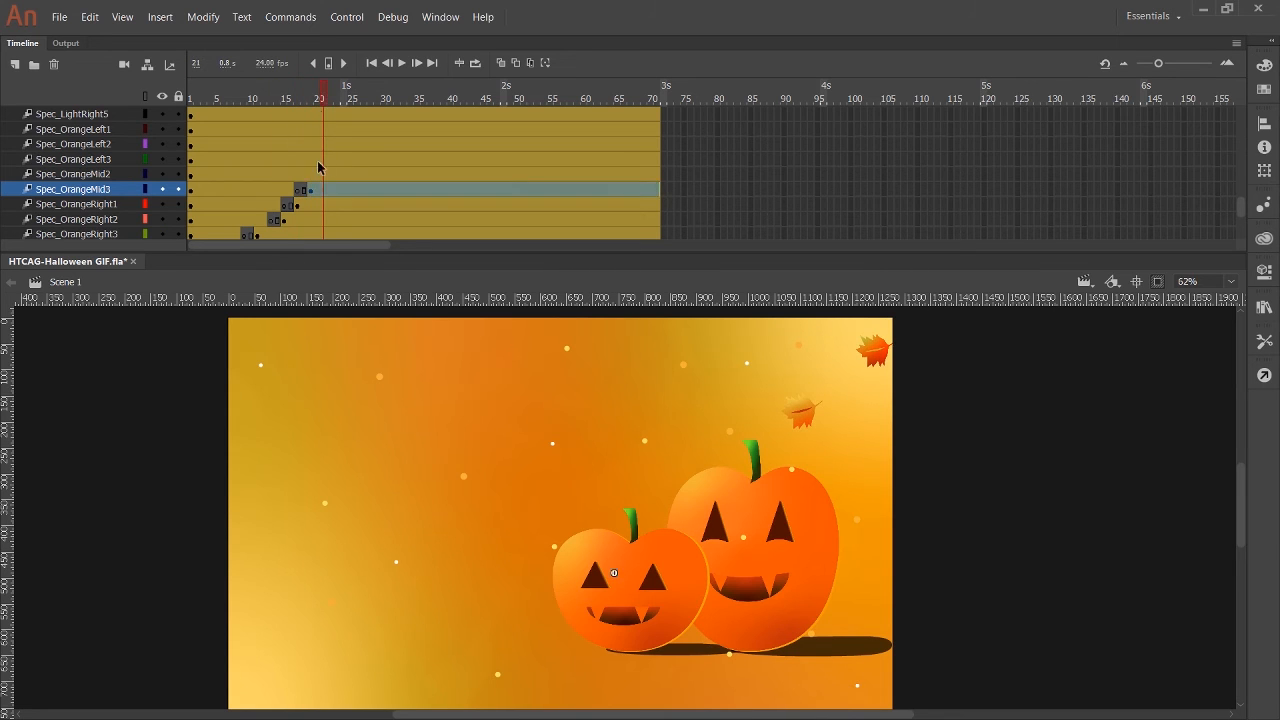
Cut two frames each from Spec_OrangeMid2 starting at frame 21, Spec_OrangeLeft3 at frame 23 and Spec_OrangeLeft2 at frame 25.
left_click(323, 174)
key("F6")
left_click(337, 160)
left_click_drag(323, 174, 363, 145)
key("F6")
left_click(350, 145)
key("F6")
Cut frames 29–30 from Spec_OrangeLeft1, 31–32 from Spec_LightRight5 and 33–34 from Spec_LightRight4.
left_click_drag(363, 101, 403, 115)
left_click(377, 130)
key("F6")
left_click(389, 115)
key("F6")
scroll(403, 150, "up", 2)
left_click(403, 190)
key("F6")
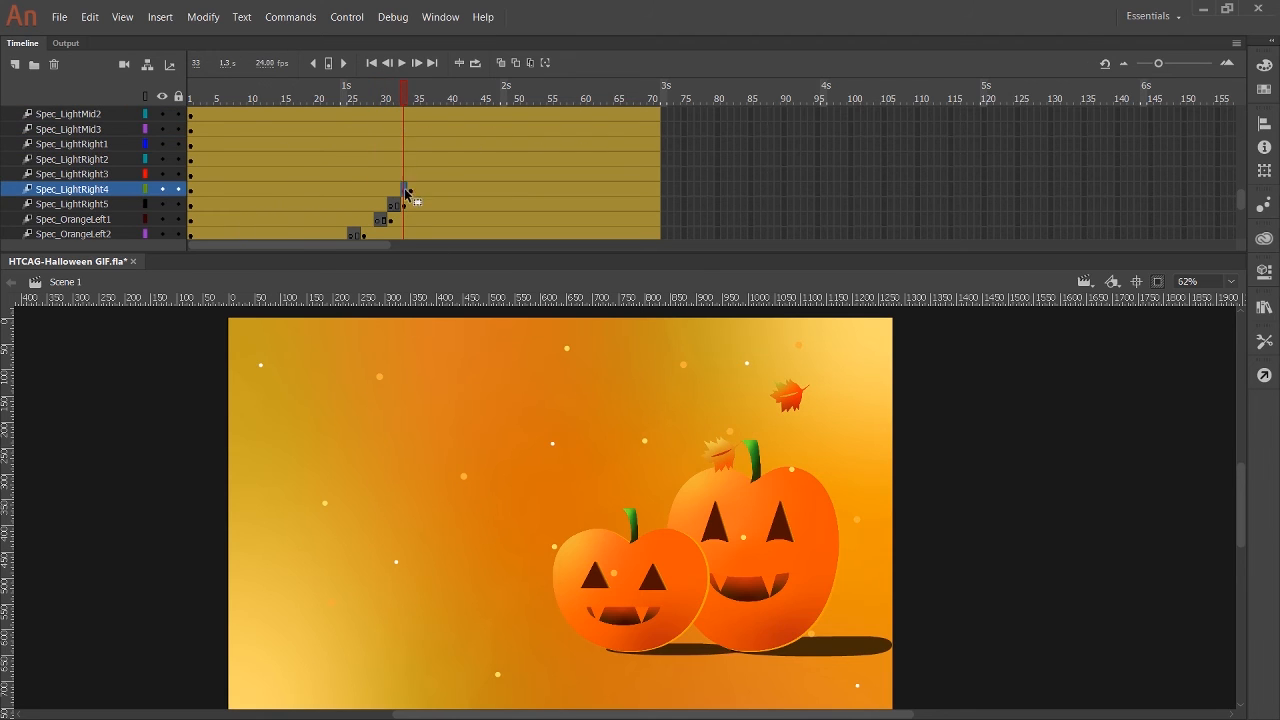
Cut frames 37–38 from Spec_LightRight3, 39–40 from Spec_LightRight2 and 41–42 from Spec_LightRight1.
left_click_drag(404, 190, 471, 145)
left_click(431, 175)
left_click(444, 160)
key("F7")
left_click(451, 145)
left_click(454, 101)
double_click(484, 145)
Cut frames 45–46 from Spec_LightMid3, 47–48 from Spec_LightMid2 and 49–50 from Spec_LightMid1.
left_click_drag(1240, 200, 1240, 194)
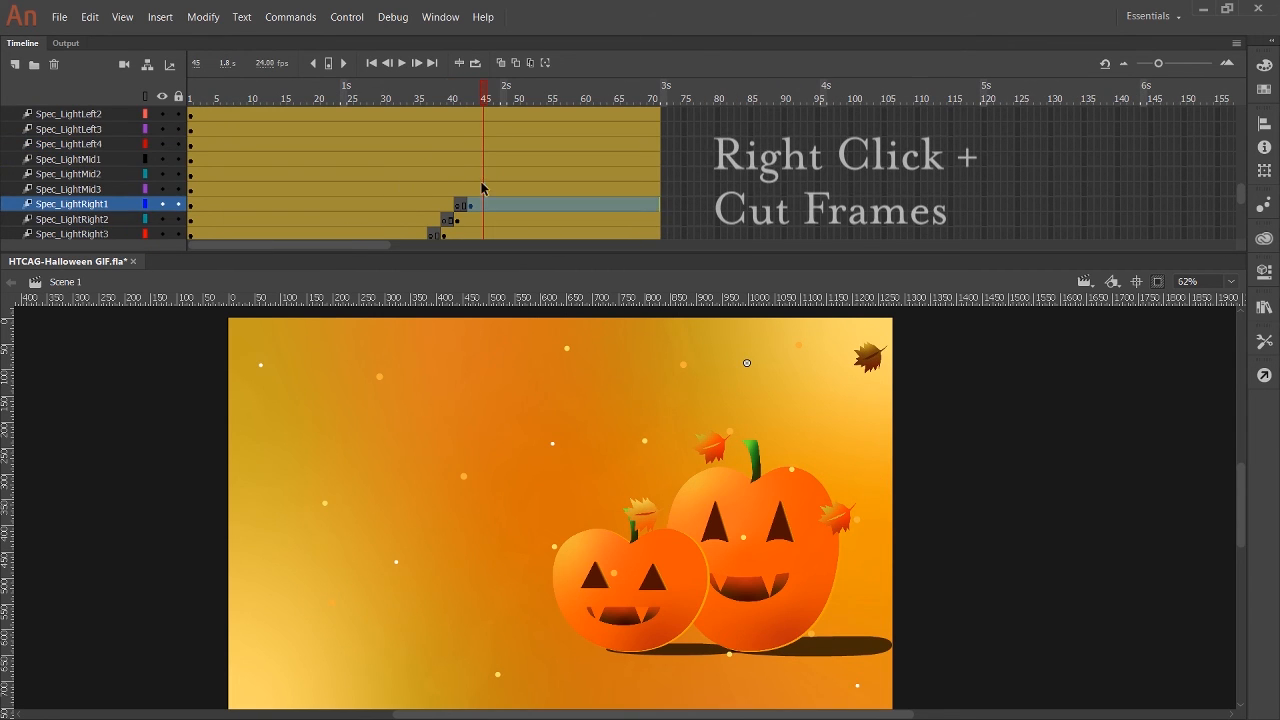
left_click_drag(484, 189, 563, 130)
key("ctrl+alt+x")
left_click(497, 189)
key("ctrl+alt+x")
left_click(510, 174)
key("ctrl+alt+x")
left_click(523, 159)
Cut frames 53–54 from Spec_LightLeft4, 55–56 from Spec_LightLeft3 and two frames from Spec_LightLeft2 starting at frame 57.
left_click(537, 145)
right_click(550, 130)
left_click(567, 319)
right_click(564, 115)
left_click(580, 305)
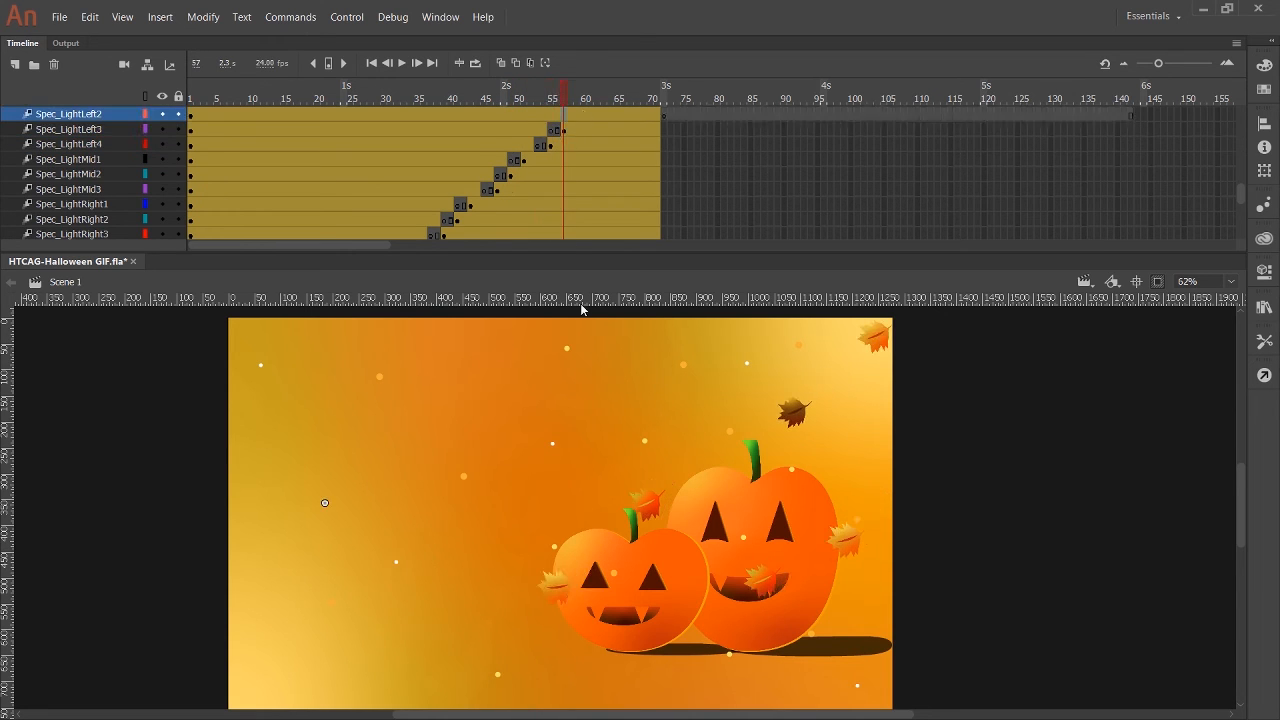
left_click(577, 116)
Cut a second two-frame gap from the Spec_OrangeMid2 and Spec_OrangeLeft3 layers, and cut frames 31–32 from Spec_OrangeLeft2.
left_click_drag(1241, 195, 1240, 190)
key("alt+BackSpace")
left_click_drag(364, 205, 444, 130)
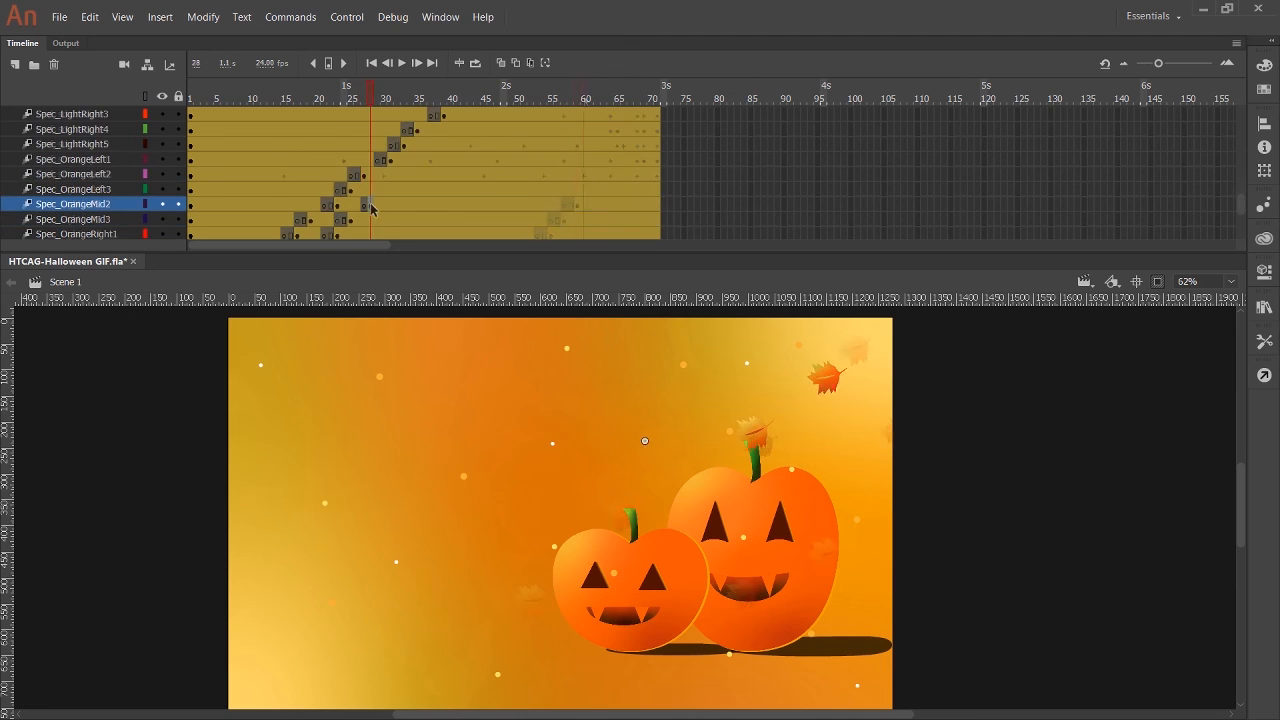
left_click(377, 205)
left_click(374, 190)
left_click(390, 174)
key("alt+BackSpace")
Cut a second gap from Spec_OrangeLeft1 at frames 33–34, Spec_LightRight5 at 35–36 and Spec_LightRight4 at 37–38.
left_click(403, 160)
key("alt+BackSpace")
left_click(416, 144)
key("alt+BackSpace")
left_click(430, 130)
key("alt+BackSpace")
scroll(471, 156, "up", 2)
left_click(457, 174)
key("alt+BackSpace")
left_click_drag(464, 174, 485, 159)
left_click(470, 160)
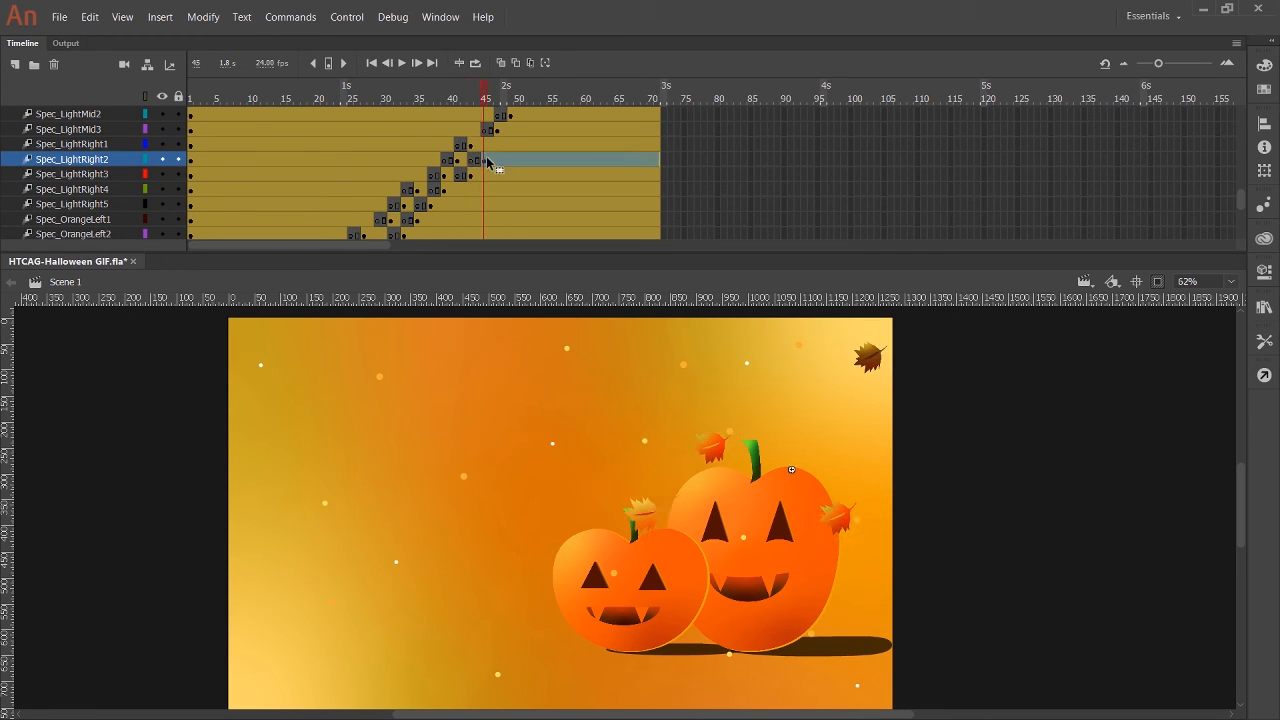
left_click(485, 145)
key("ctrl+z")
key("ctrl+z")
key("ctrl+z")
key("ctrl+z")
Cut a second gap from Spec_LightRight3 at frames 43–44, Spec_LightRight2 at 45–46 and Spec_LightRight1 at 47–48.
scroll(485, 188, "up", 2)
left_click_drag(458, 99, 467, 101)
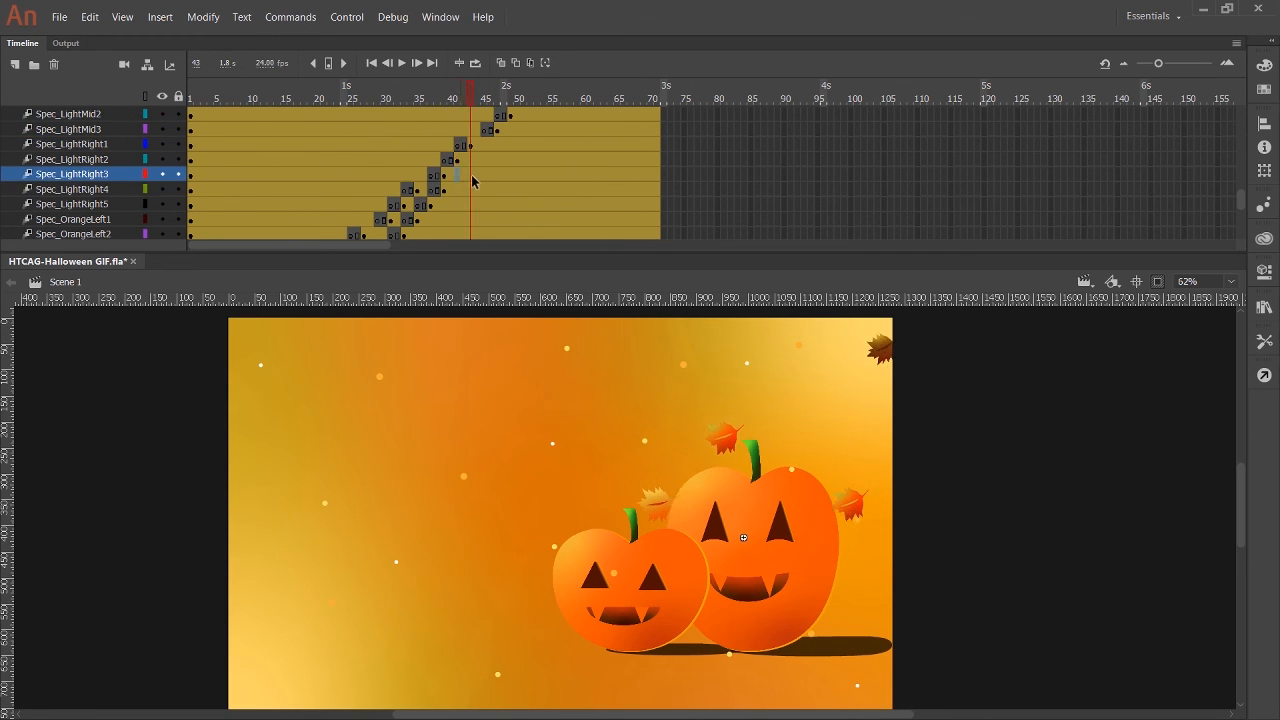
left_click(484, 160)
left_click_drag(477, 175, 512, 146)
key("alt+BackSpace")
left_click(497, 146)
key("alt+BackSpace")
Cut a second gap from Spec_LightMid3 starting at frame 51, and go to frame 71 at the dark scene's Spec_Pink layers.
left_click(504, 130)
key("alt+BackSpace")
left_click(523, 130)
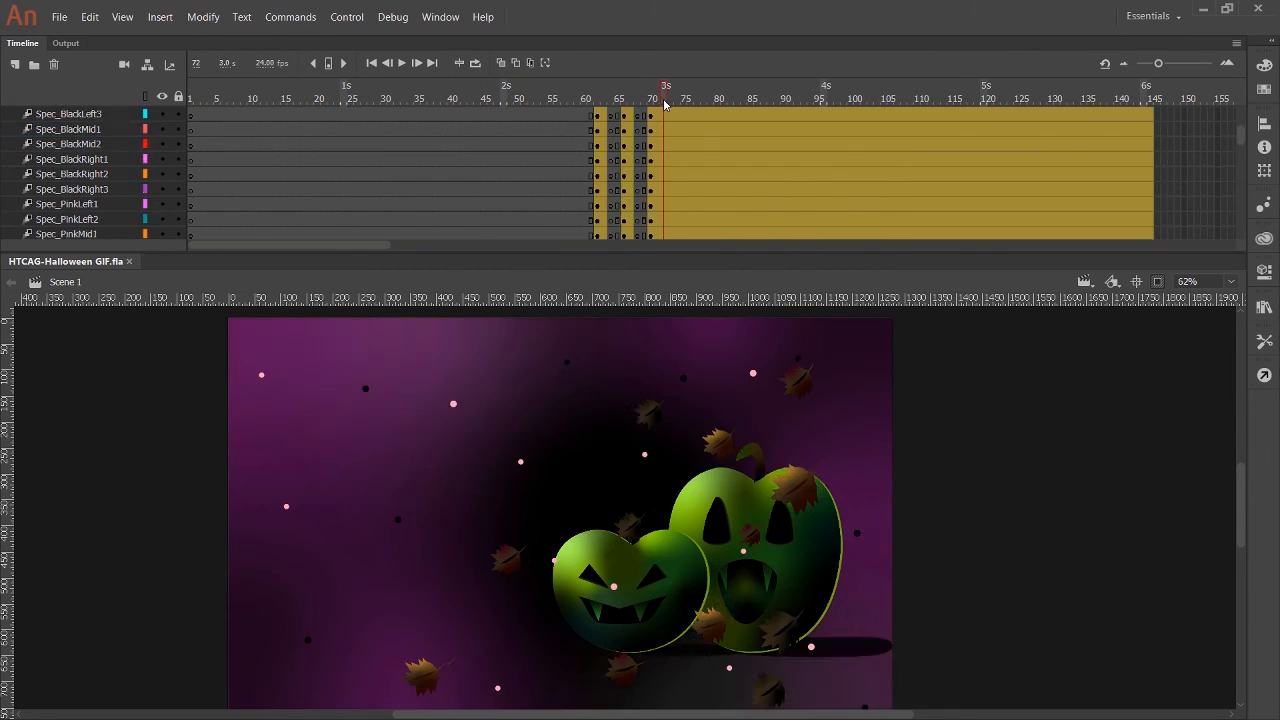
left_click_drag(665, 103, 658, 104)
scroll(669, 144, "down", 10)
scroll(669, 144, "up", 5)
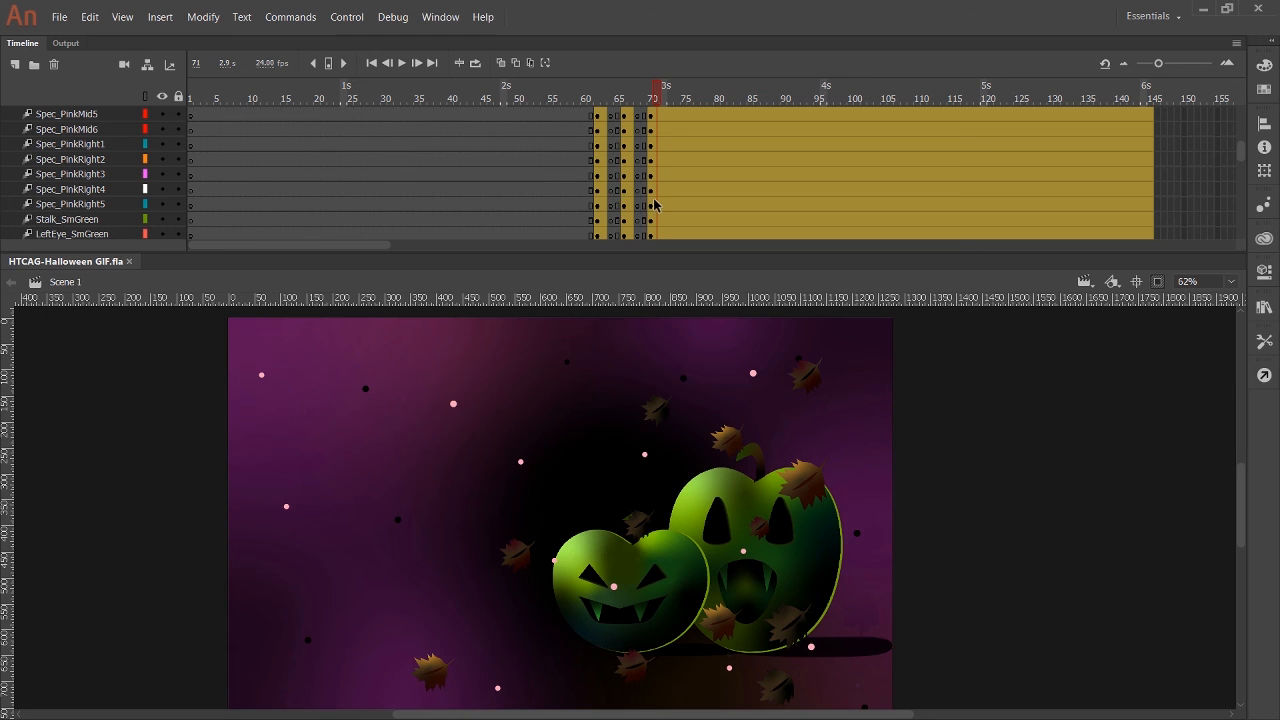
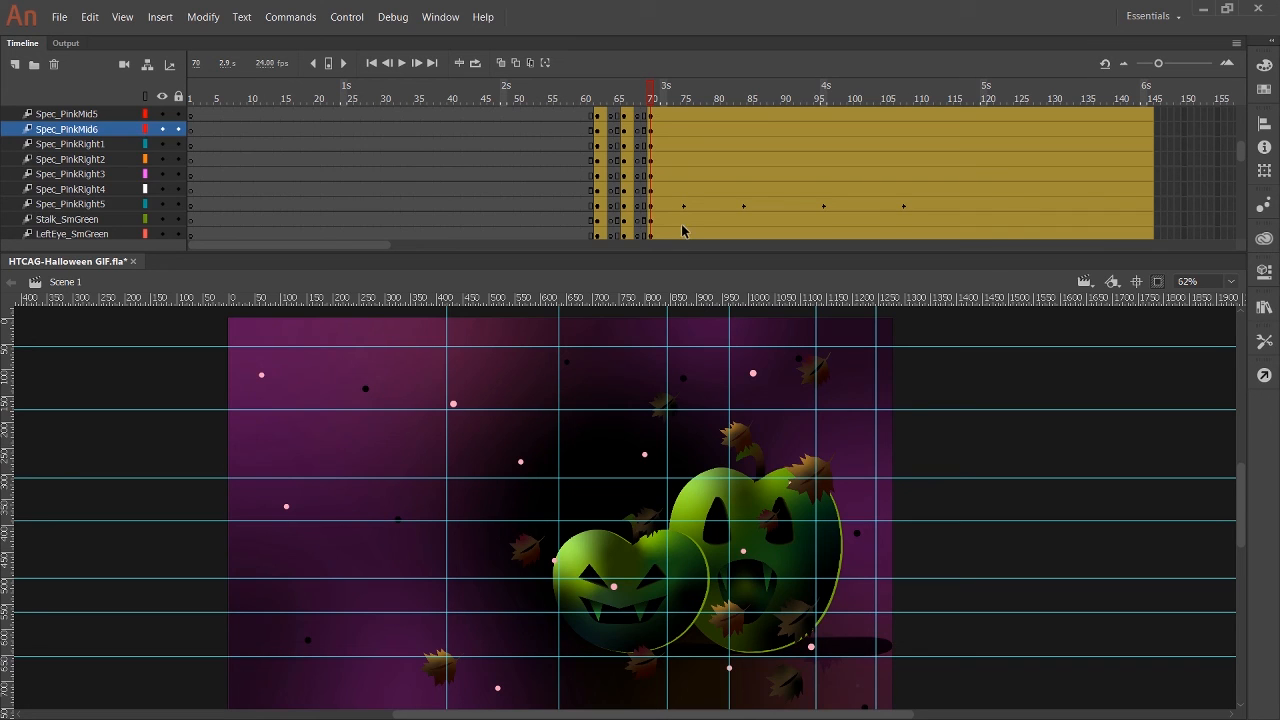
Review Spec_PinkRight5's drift at frames 84, 96 and 108, and play the animation from frame 61 without guides.
left_click(731, 670)
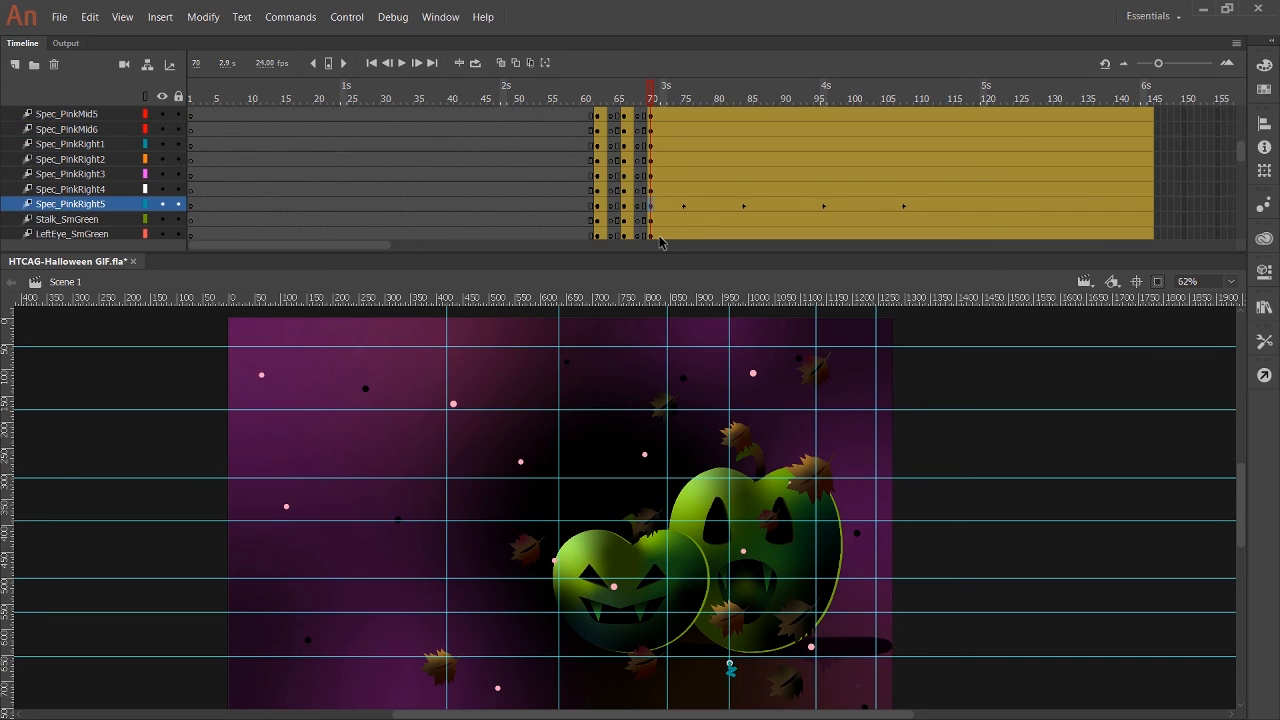
left_click(743, 205)
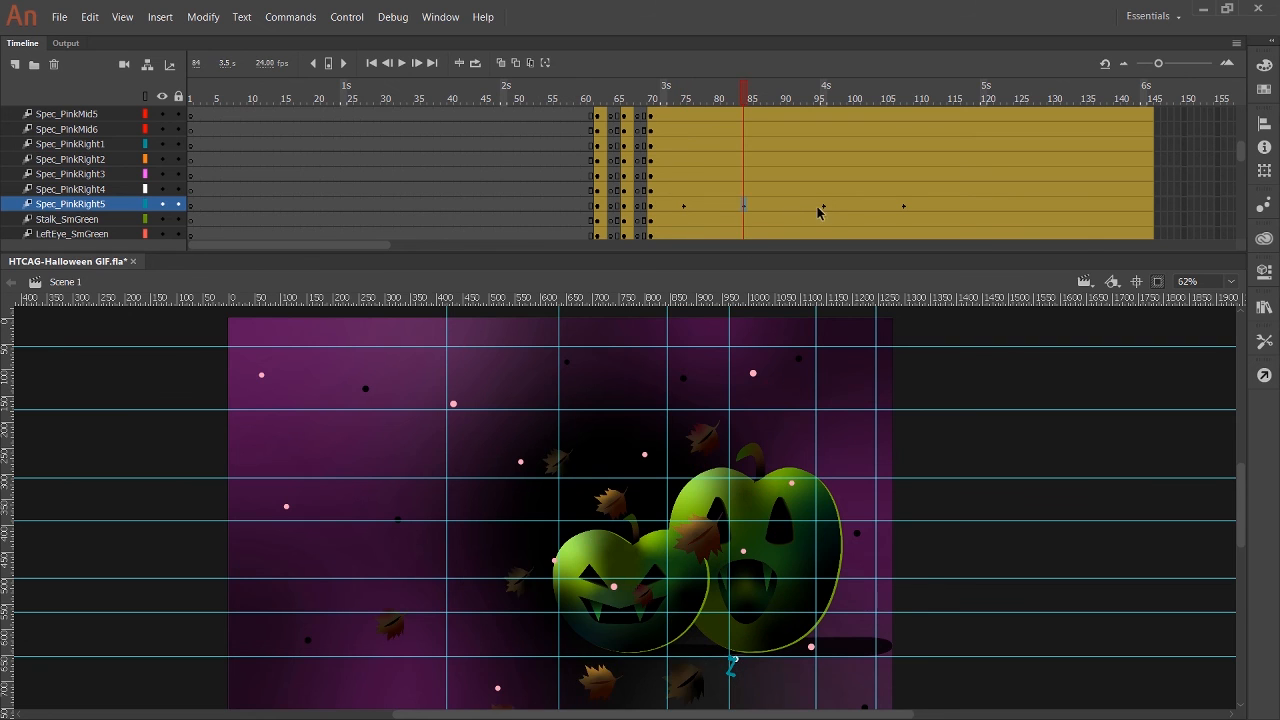
left_click(823, 206)
left_click(903, 206)
left_click(591, 90)
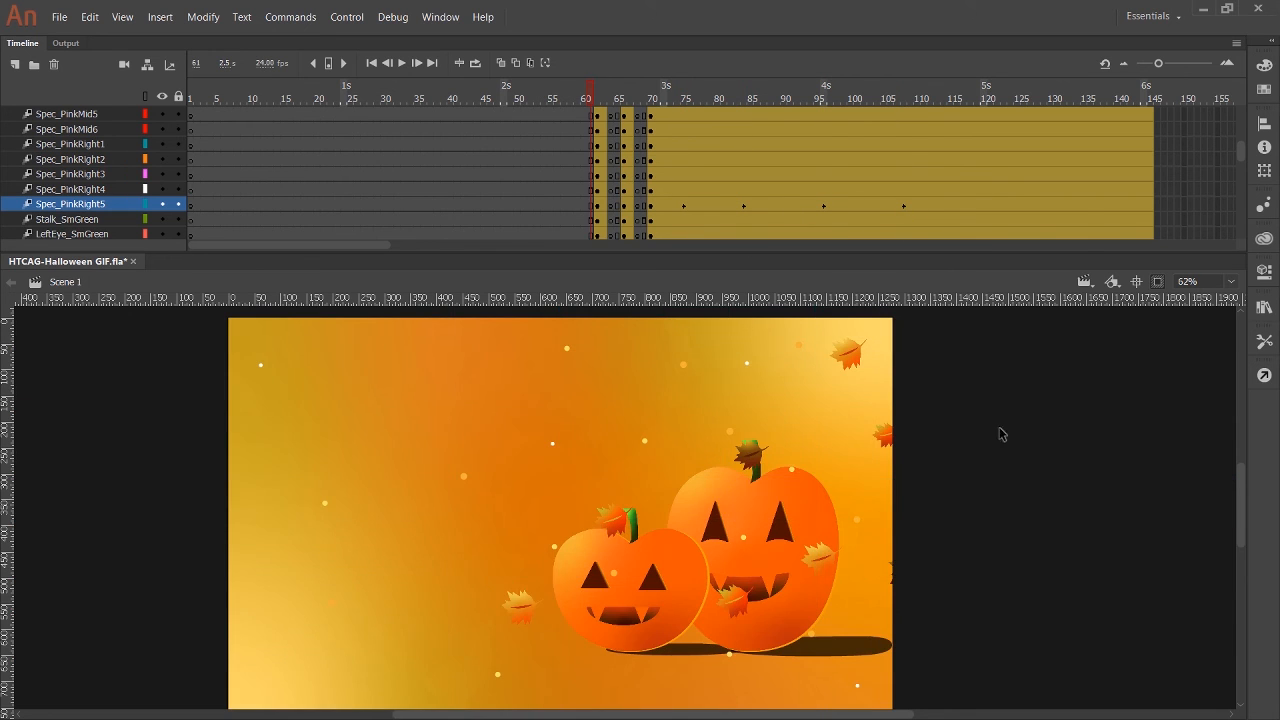
left_click(402, 63)
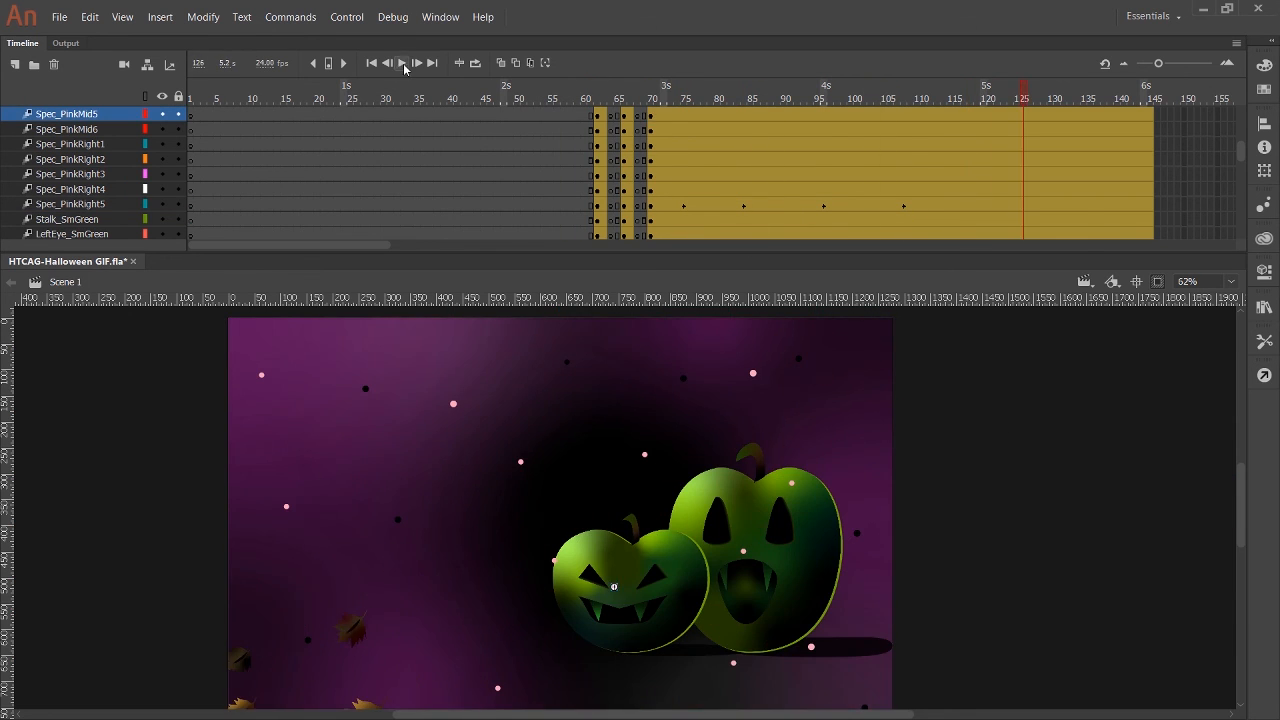
left_click(733, 662)
left_click_drag(601, 94, 658, 110)
left_click(743, 551)
key("ctrl+;")
left_click(402, 65)
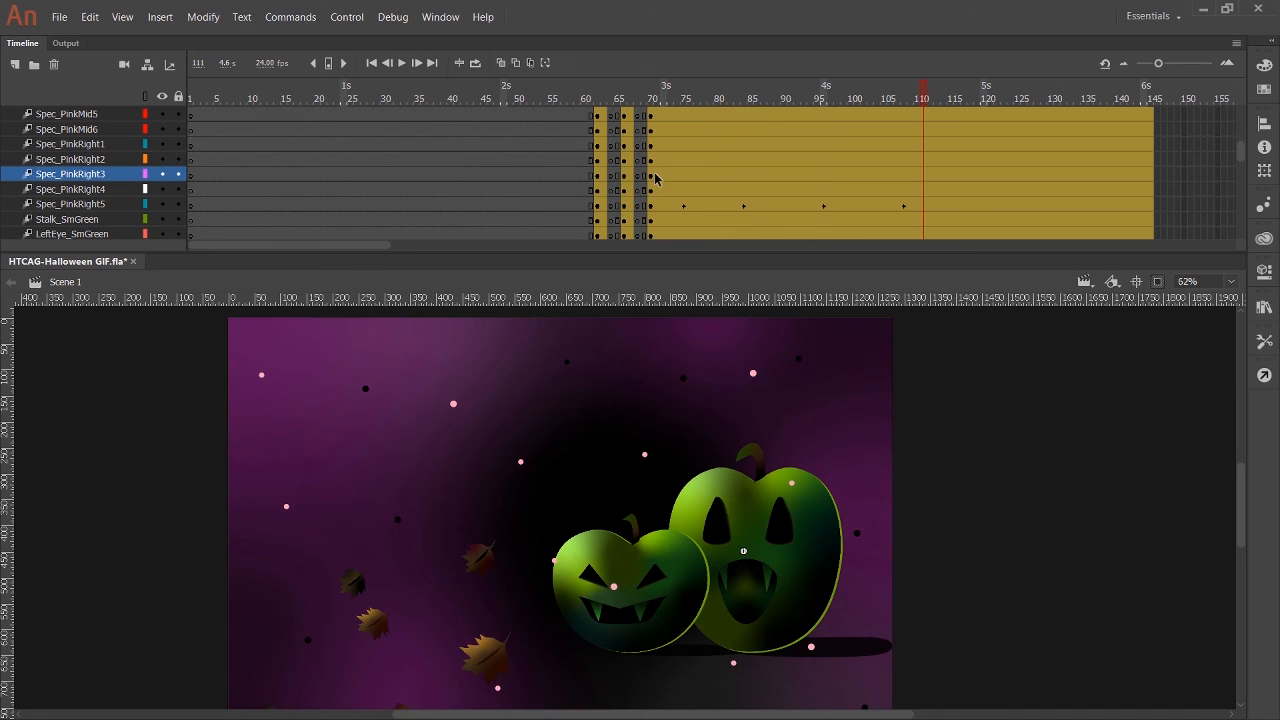
Nudge the Spec_PinkRight5 speck for a drift keyframe at frame 119, and go to about frame 127 on that layer.
left_click(733, 661)
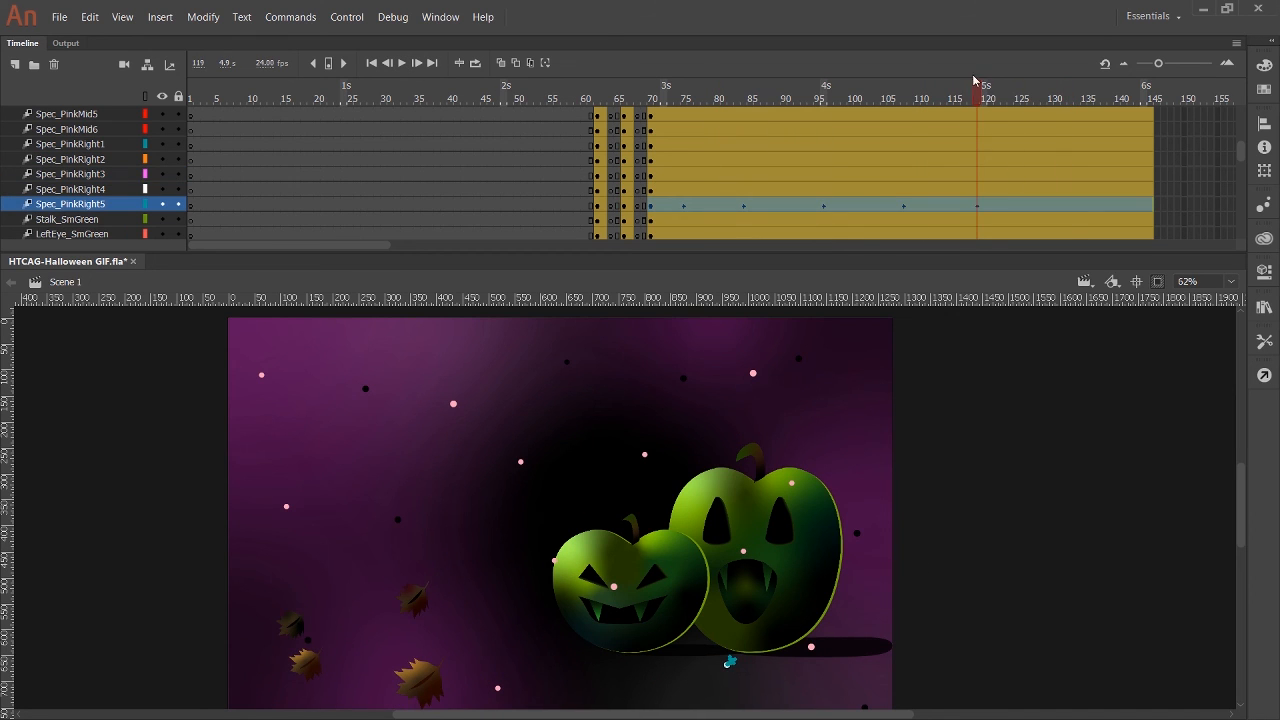
left_click_drag(975, 80, 1037, 111)
left_click(1037, 206)
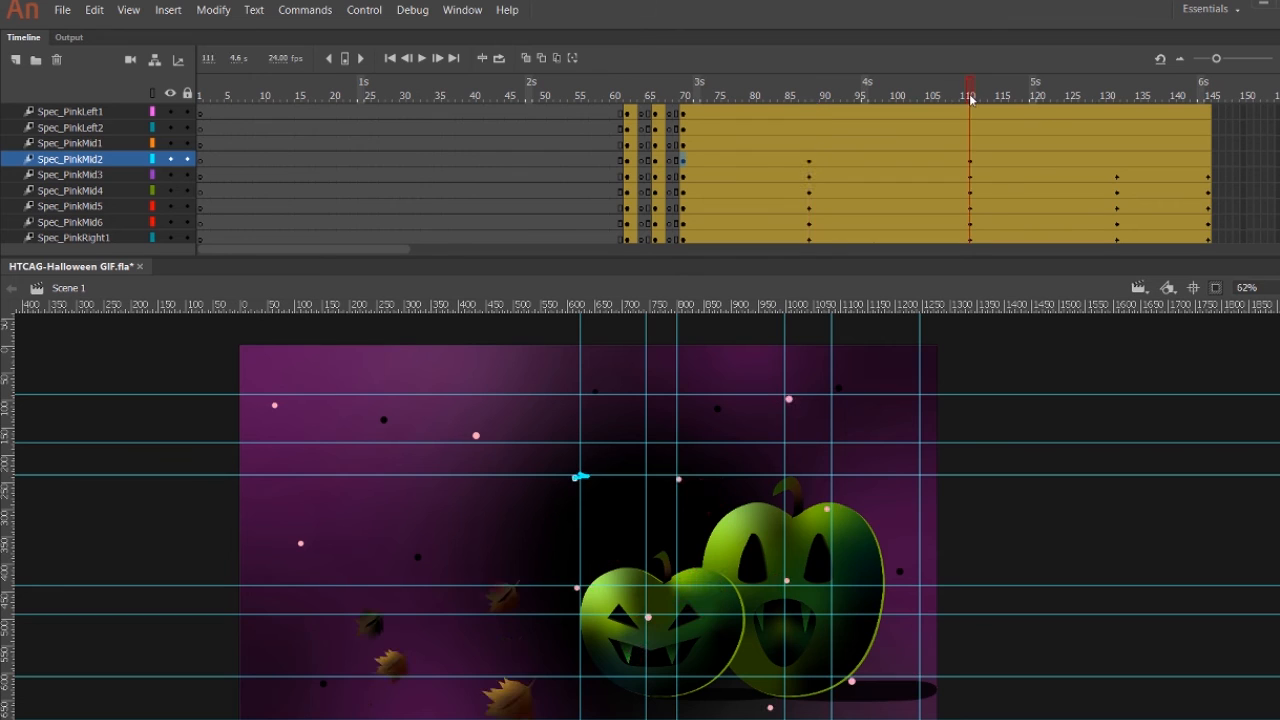
Nudge the Spec_PinkMid2 speck at frames 132 and 145 to complete its drift keyframes, and save the file.
left_click_drag(970, 99, 1130, 97)
key("ctrl+s")
Place a vertical and a horizontal guide through the orange speck above the small pumpkin's left side at frame 60.
left_click(621, 158)
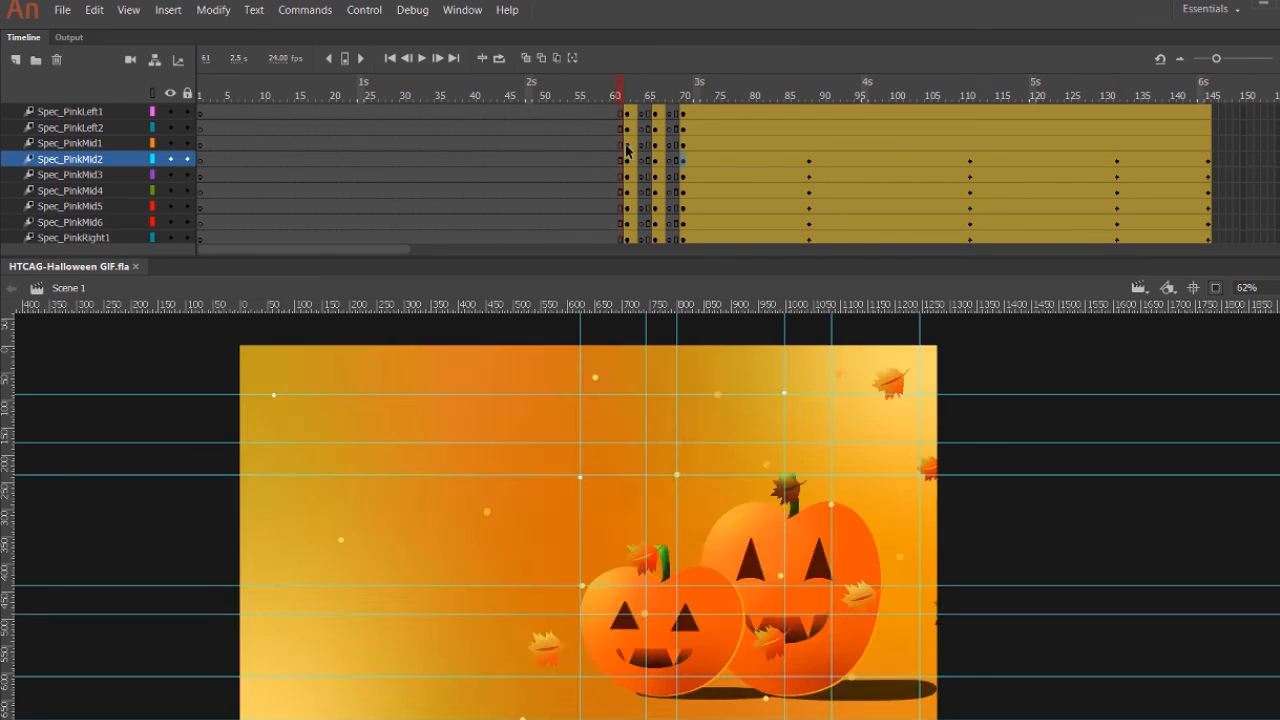
left_click(627, 146)
left_click_drag(580, 365, 476, 374)
left_click_drag(397, 442, 397, 436)
left_click(620, 97)
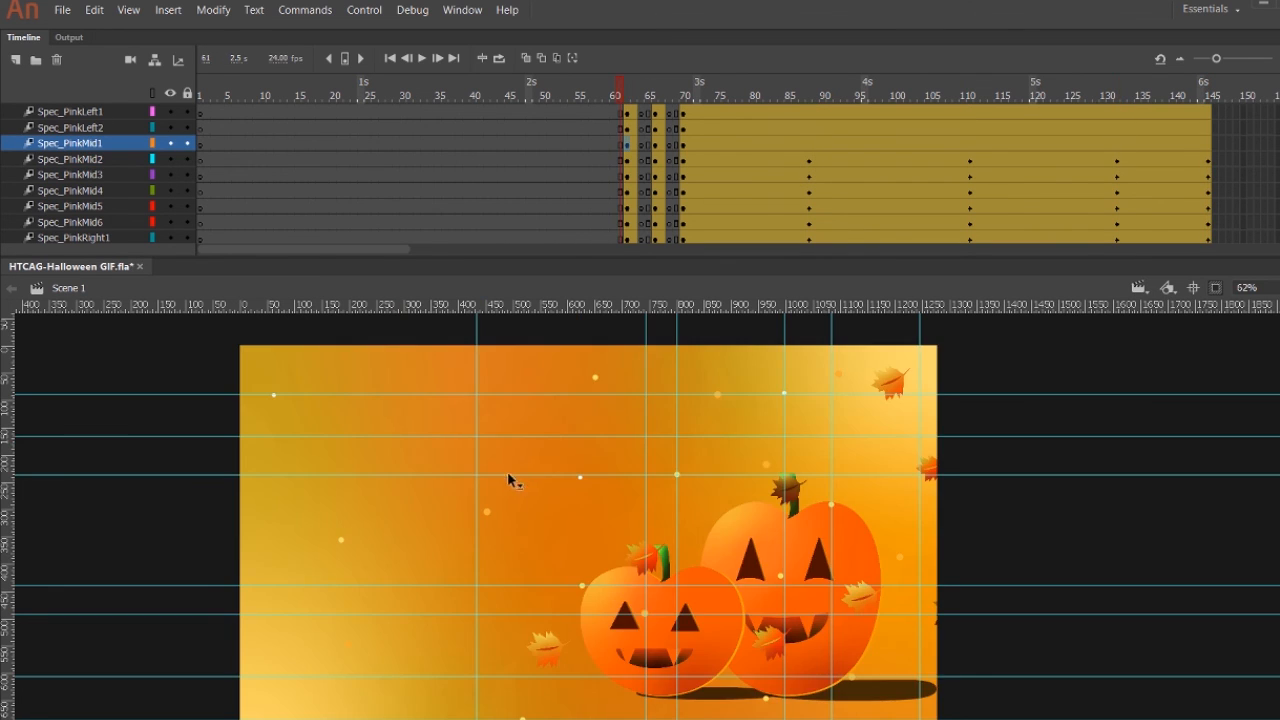
left_click(627, 98)
left_click(614, 98)
left_click(480, 472)
left_click_drag(476, 472, 500, 513)
Compare frames 61 and 62 against the guides to line up the Spec_PinkMid1 speck at frame 62.
scroll(628, 186, "down", 5)
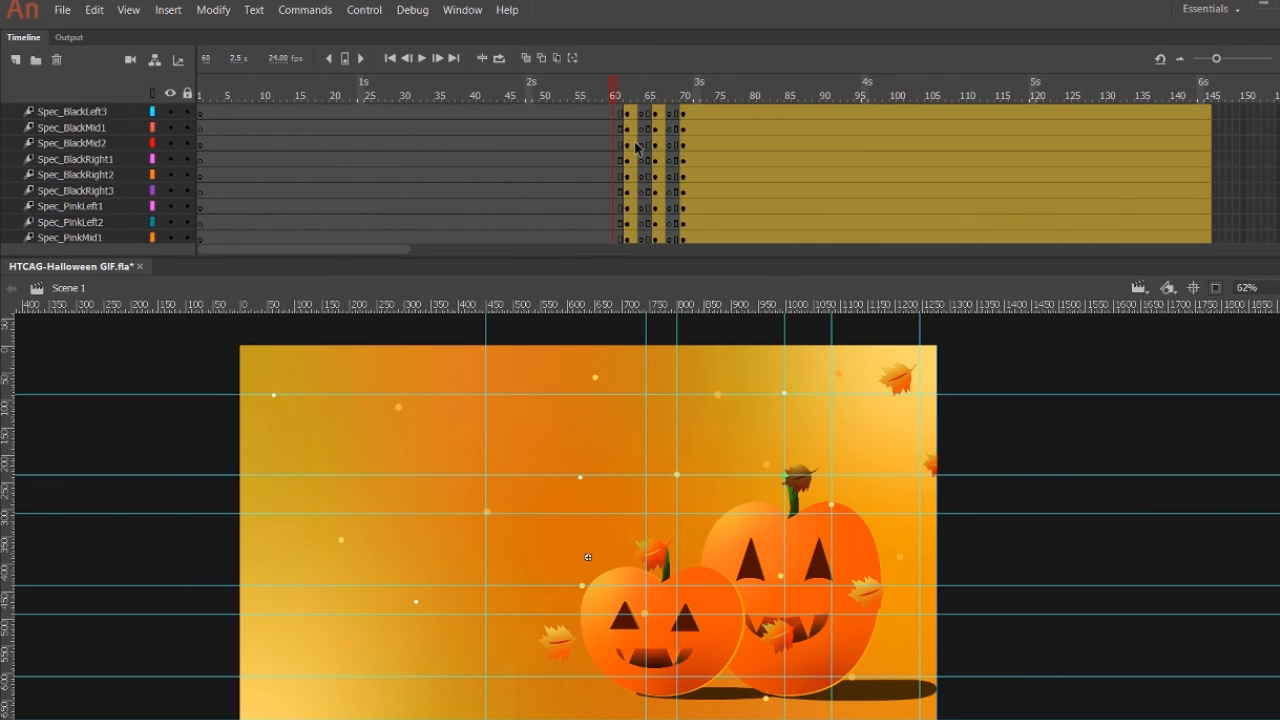
left_click(627, 174)
left_click(620, 97)
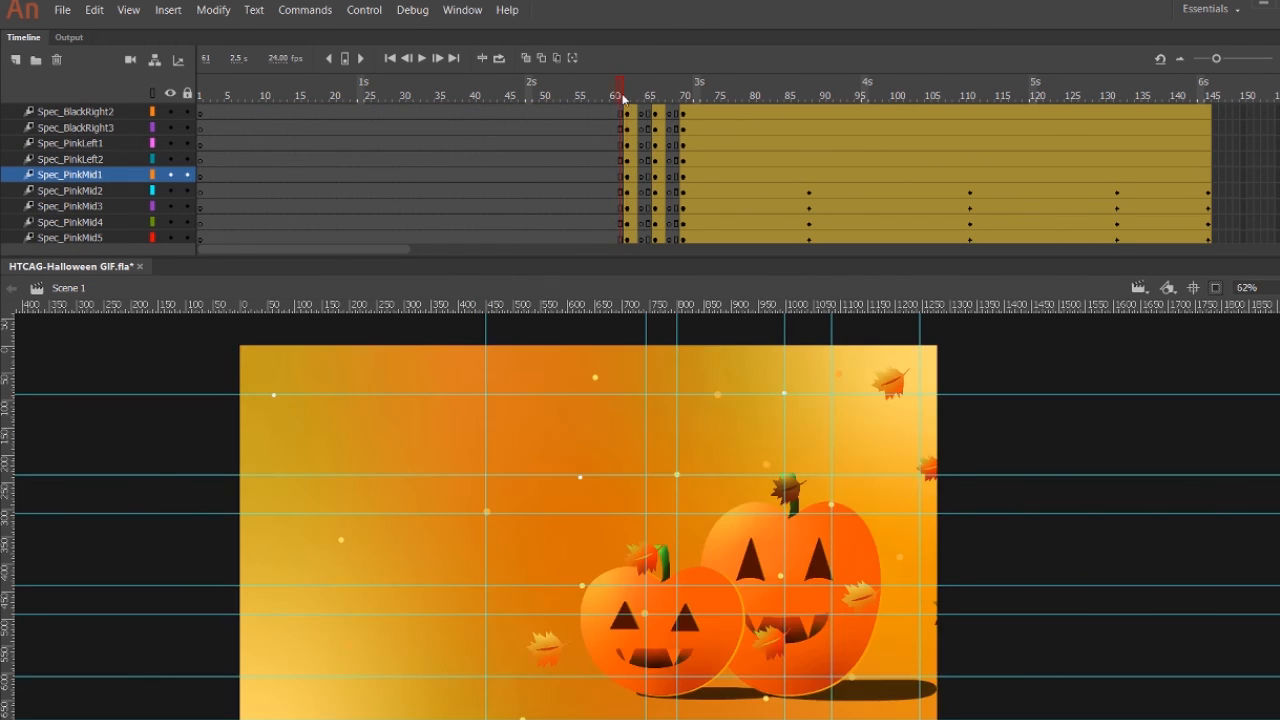
left_click(627, 97)
left_click(620, 97)
left_click(627, 97)
left_click(621, 97)
left_click(627, 97)
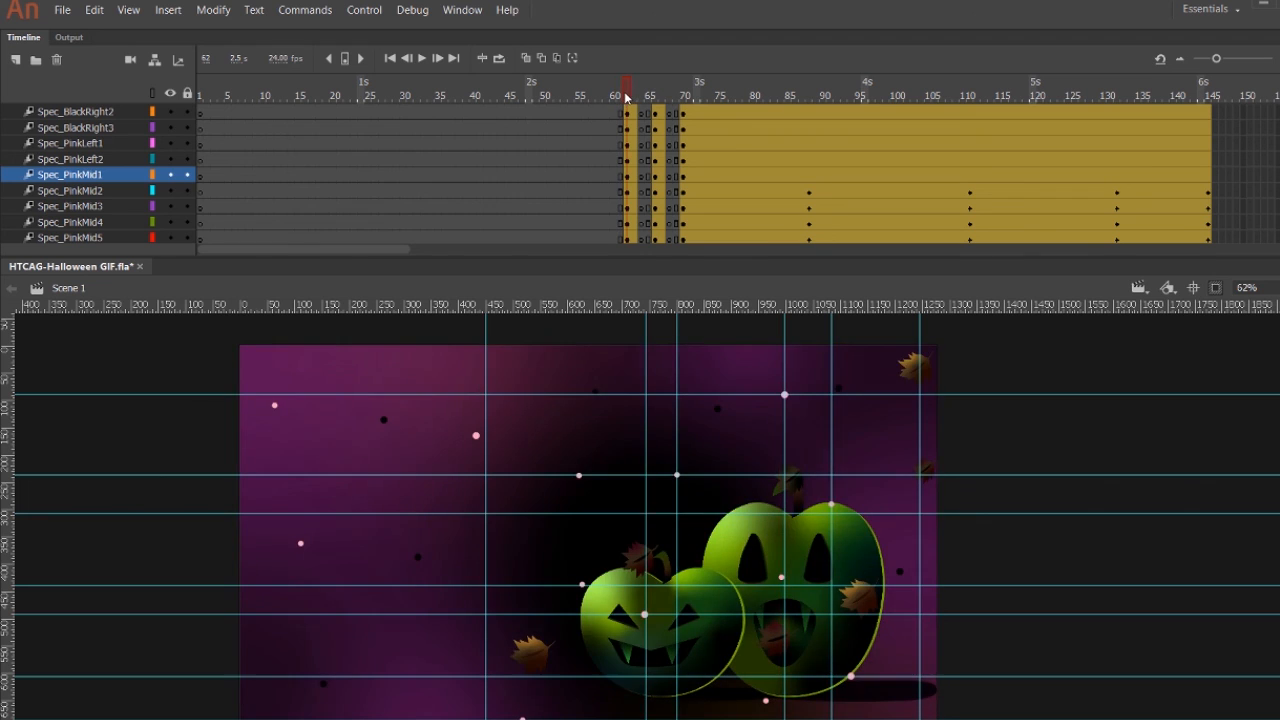
left_click(620, 97)
left_click(627, 97)
Align the Spec_PinkMid1 speck to the guides at frames 66 and 70 as well.
left_click(655, 97)
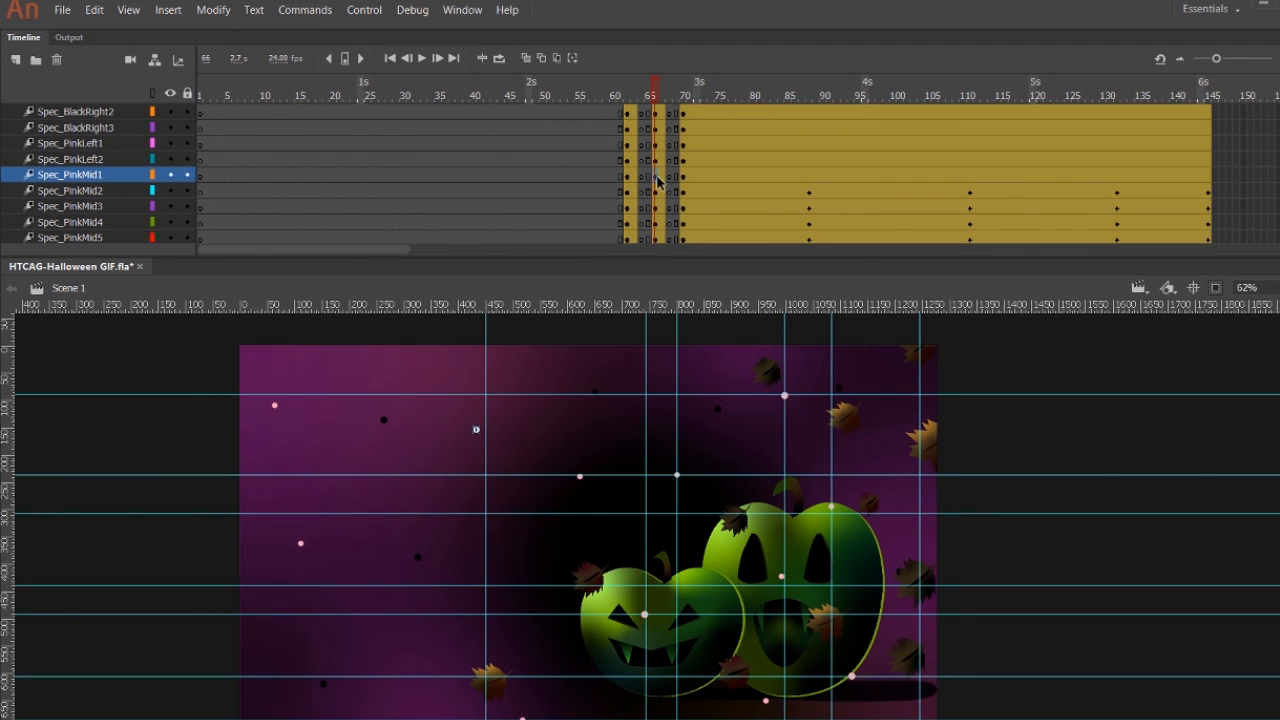
left_click(678, 94)
left_click(683, 178)
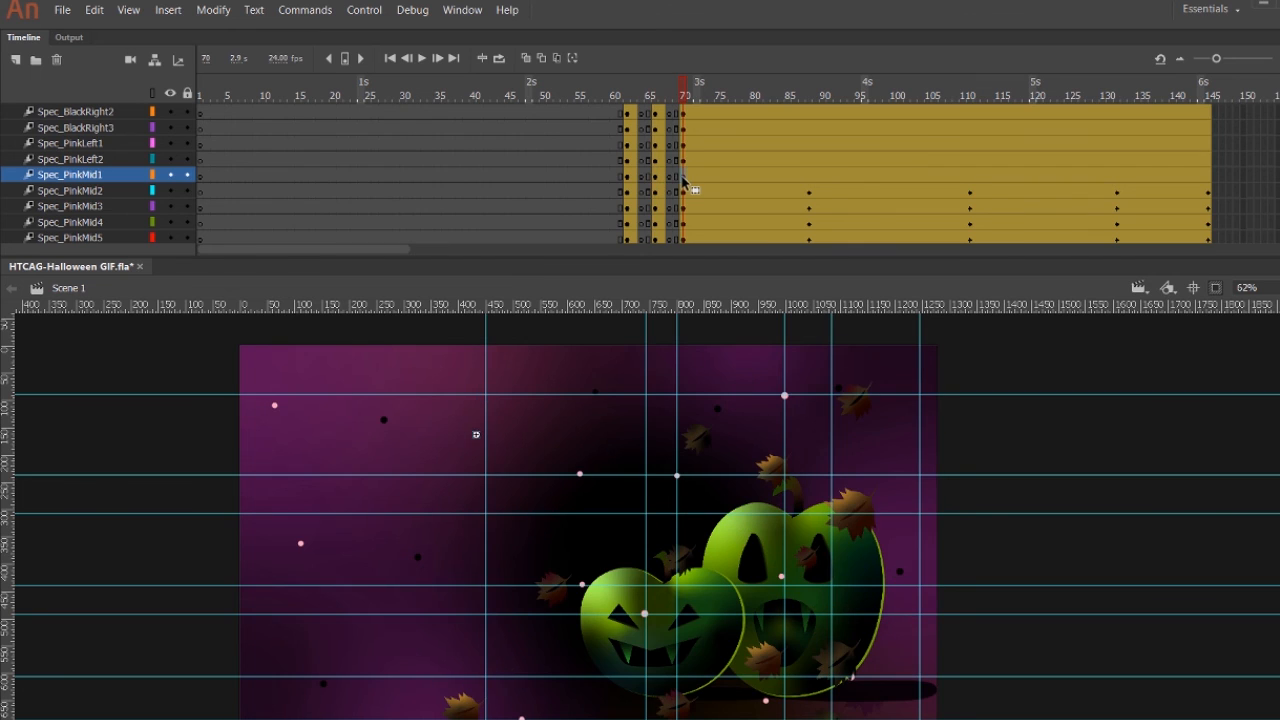
Nudge the Spec_PinkMid1 speck slightly at frames 88, 111, 132 and 145 to create its drift keyframes.
left_click(810, 96)
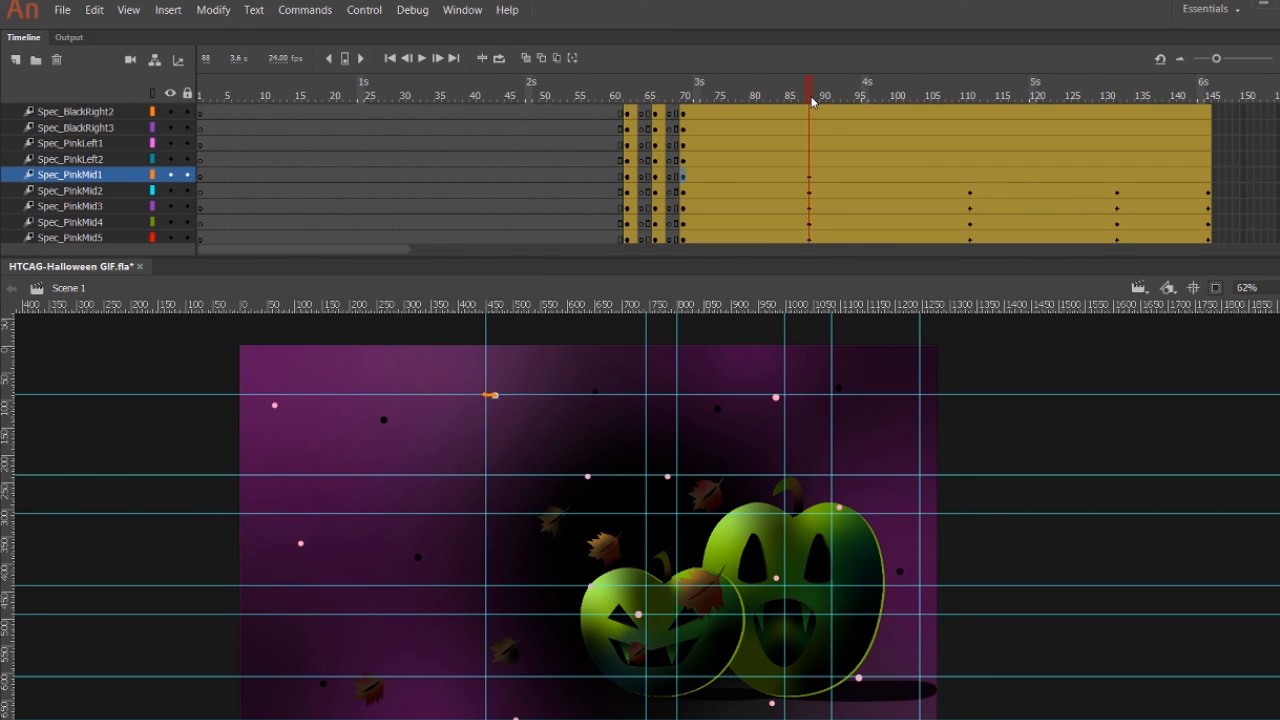
left_click(970, 96)
left_click(1118, 96)
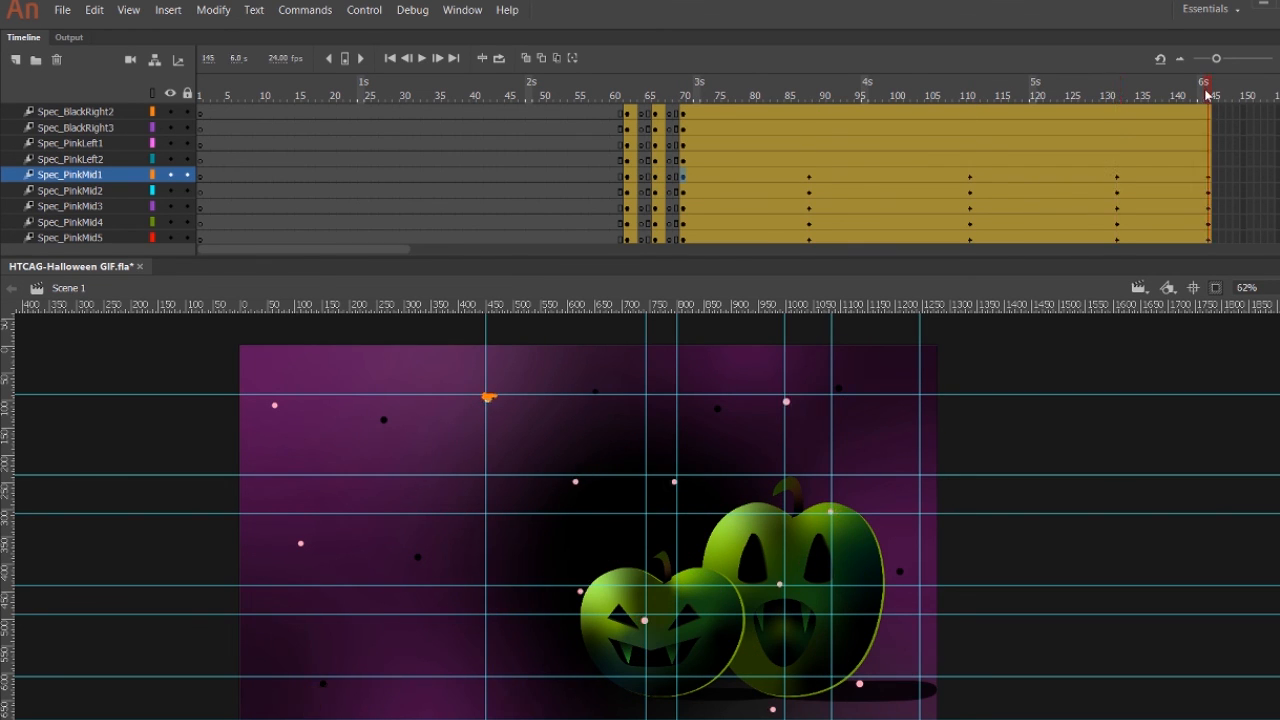
Go to frame 62 of Spec_PinkLeft2 and move the vertical guide from the Spec_PinkMid1 speck toward the Spec_PinkLeft2 speck.
left_click(621, 99)
left_click(628, 161)
key("ctrl+;")
key("ctrl+;")
left_click_drag(486, 500, 374, 494)
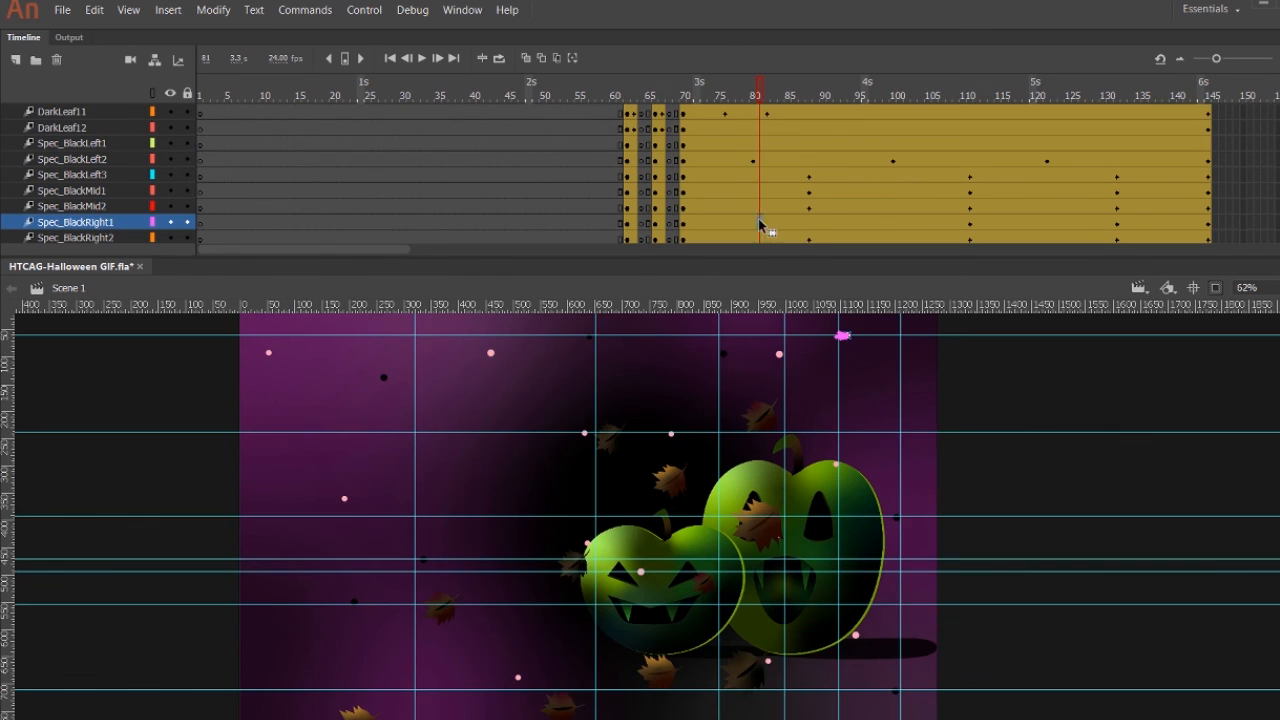
Move Spec_BlackRight1's drift keyframes to frames 80, 100 and 122, and return to the start of the dark scene.
left_click_drag(760, 224, 753, 224)
left_click(970, 225)
left_click_drag(970, 226, 893, 226)
left_click(1118, 226)
left_click_drag(1118, 226, 1048, 227)
left_click(690, 95)
left_click_drag(689, 95, 733, 193)
left_click(690, 144)
Move Spec_PinkLeft2's drift keyframes to frames 80, 100 and 122.
scroll(740, 196, "down", 4)
left_click(810, 226)
left_click_drag(810, 226, 753, 226)
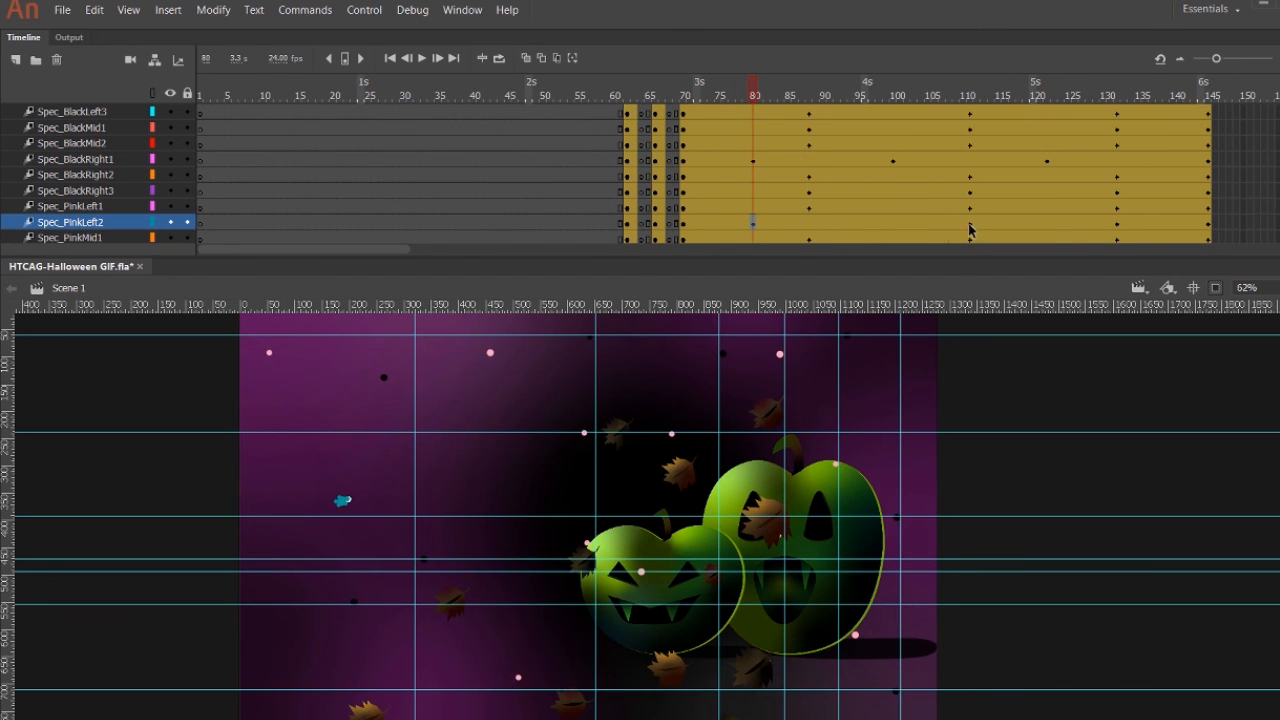
left_click(970, 226)
left_click_drag(895, 238, 893, 228)
left_click_drag(1118, 226, 1048, 226)
Move Spec_PinkMid4's drift keyframes to frames 80, 100 and 122, and hide the guides.
scroll(783, 220, "down", 3)
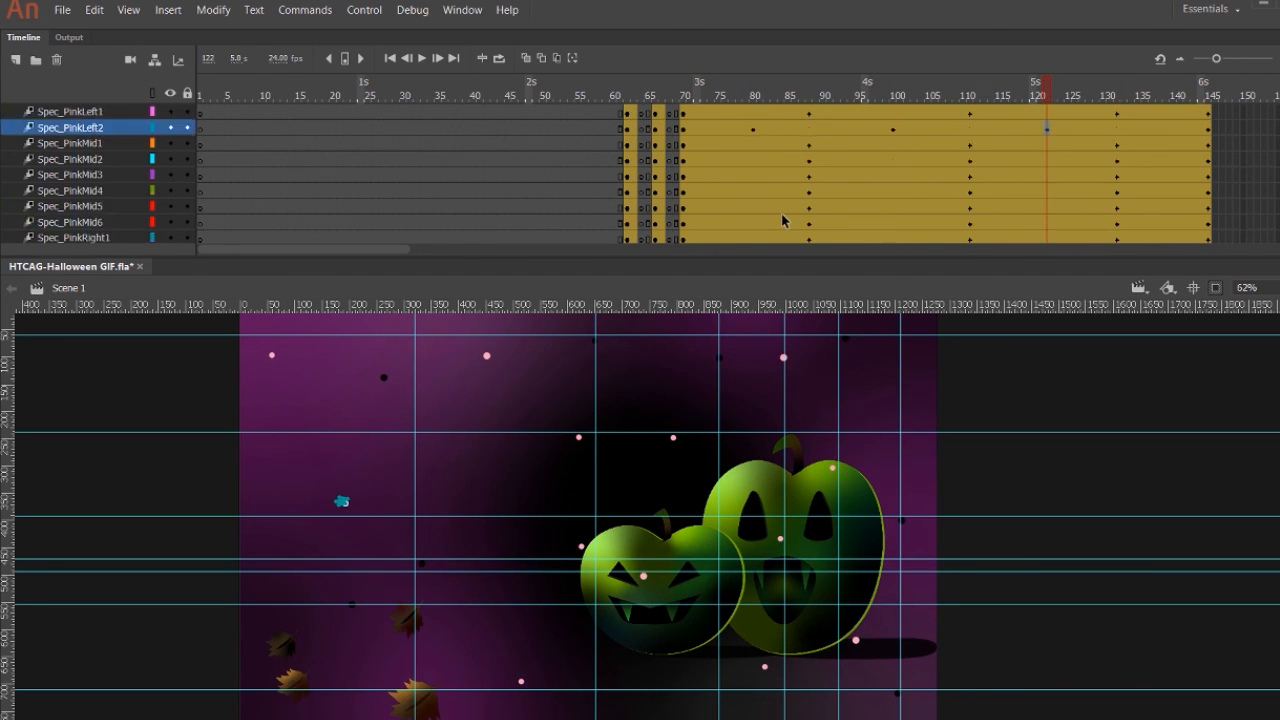
scroll(790, 221, "up", 1)
left_click_drag(810, 226, 753, 226)
left_click_drag(970, 226, 893, 228)
left_click_drag(1117, 226, 1047, 227)
key("ctrl+semicolon")
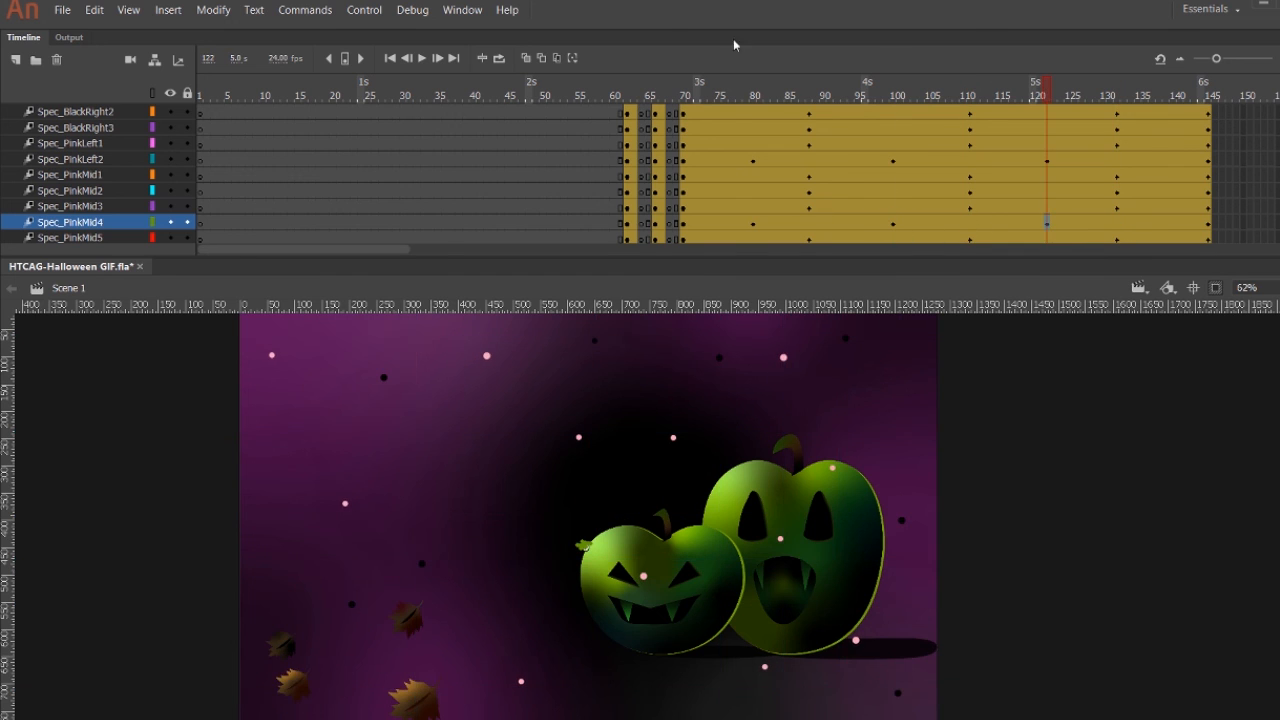
Move Spec_PinkRight2's drift keyframes to frames 80, 100 and 122.
left_click_drag(715, 96, 684, 208)
scroll(730, 206, "down", 6)
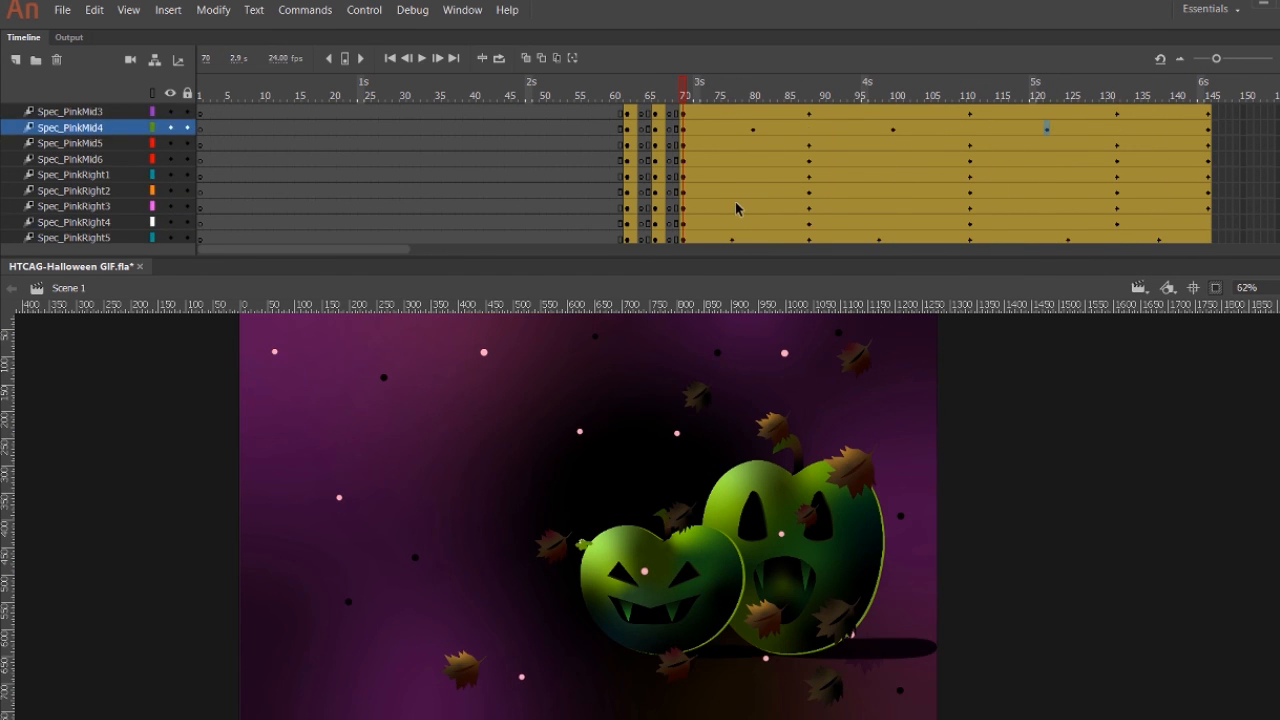
left_click(810, 193)
left_click_drag(810, 193, 753, 194)
left_click(970, 194)
left_click_drag(970, 195, 893, 195)
left_click(1117, 194)
left_click_drag(1117, 194, 1047, 194)
Show the guides and align two of them with the upper-left orange speck at frame 60 for positioning Spec_BlackLeft1.
left_click_drag(753, 96, 687, 171)
scroll(738, 176, "up", 10)
left_click(684, 207)
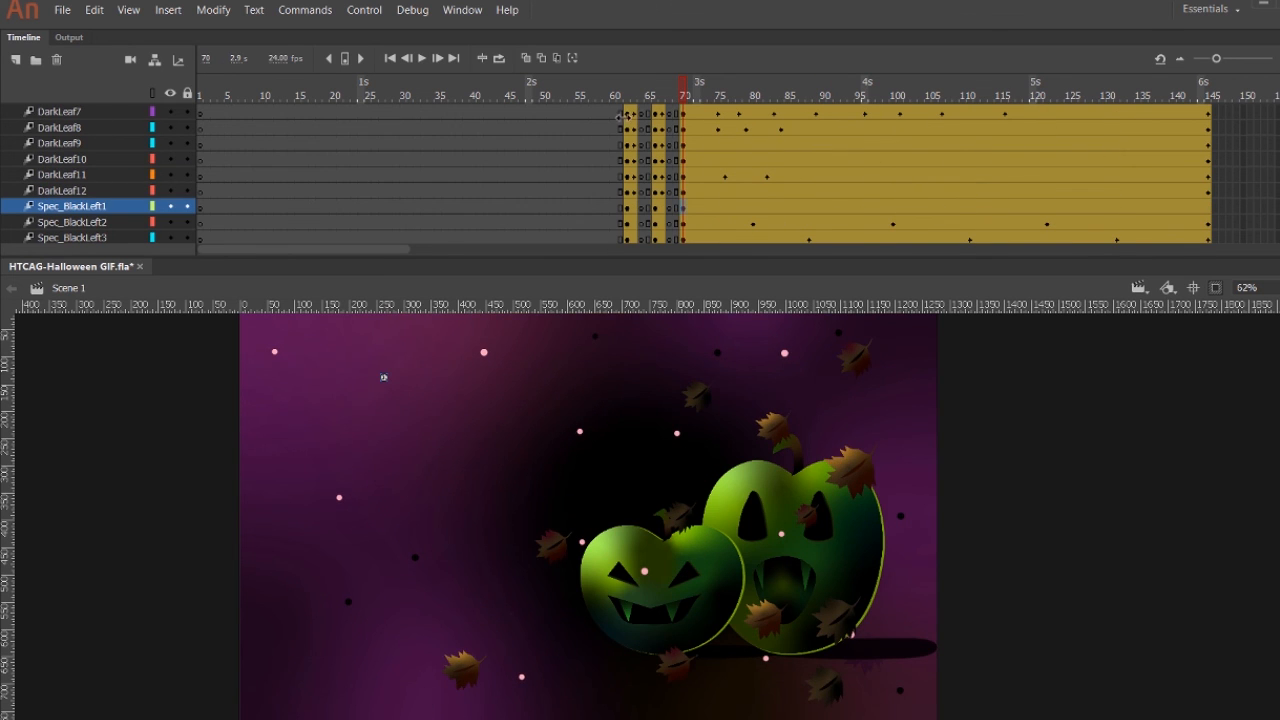
left_click_drag(625, 96, 616, 96)
key("ctrl+semicolon")
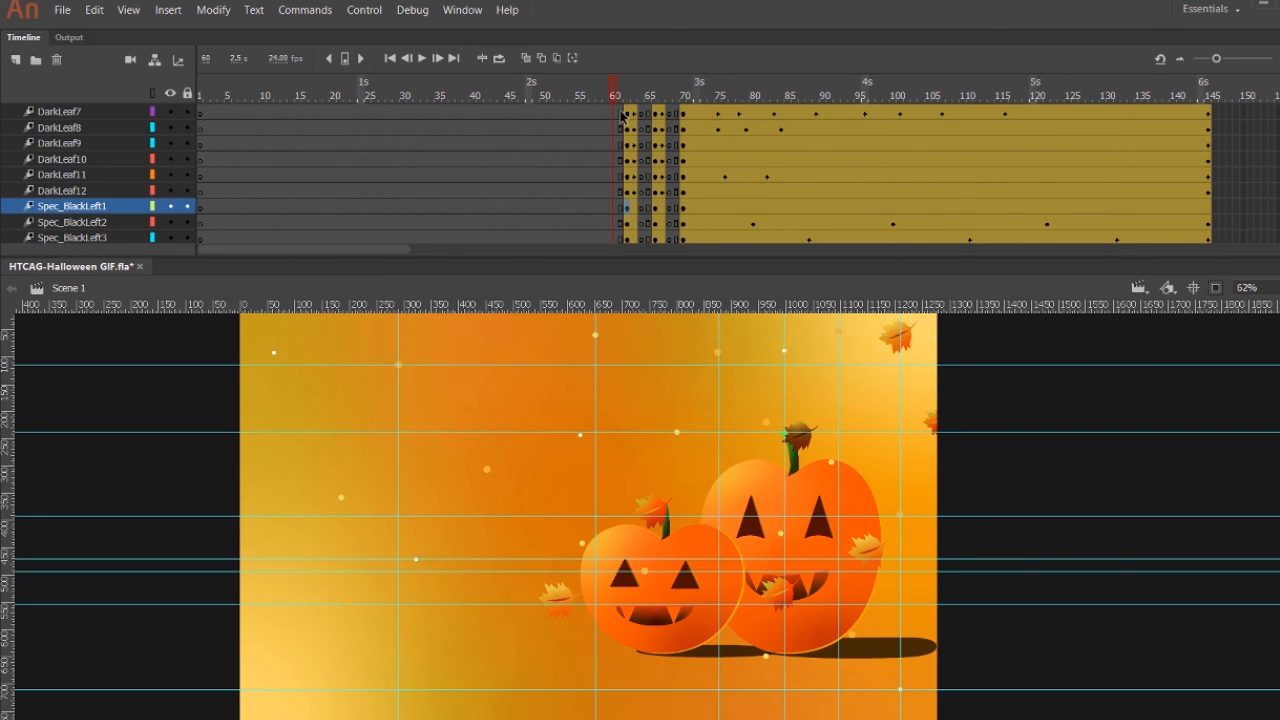
Move the Spec_BlackLeft1 speck onto the guide intersection at frames 62, 66 and 70.
key("period")
key("period")
key("period")
key("period")
key("period")
key("period")
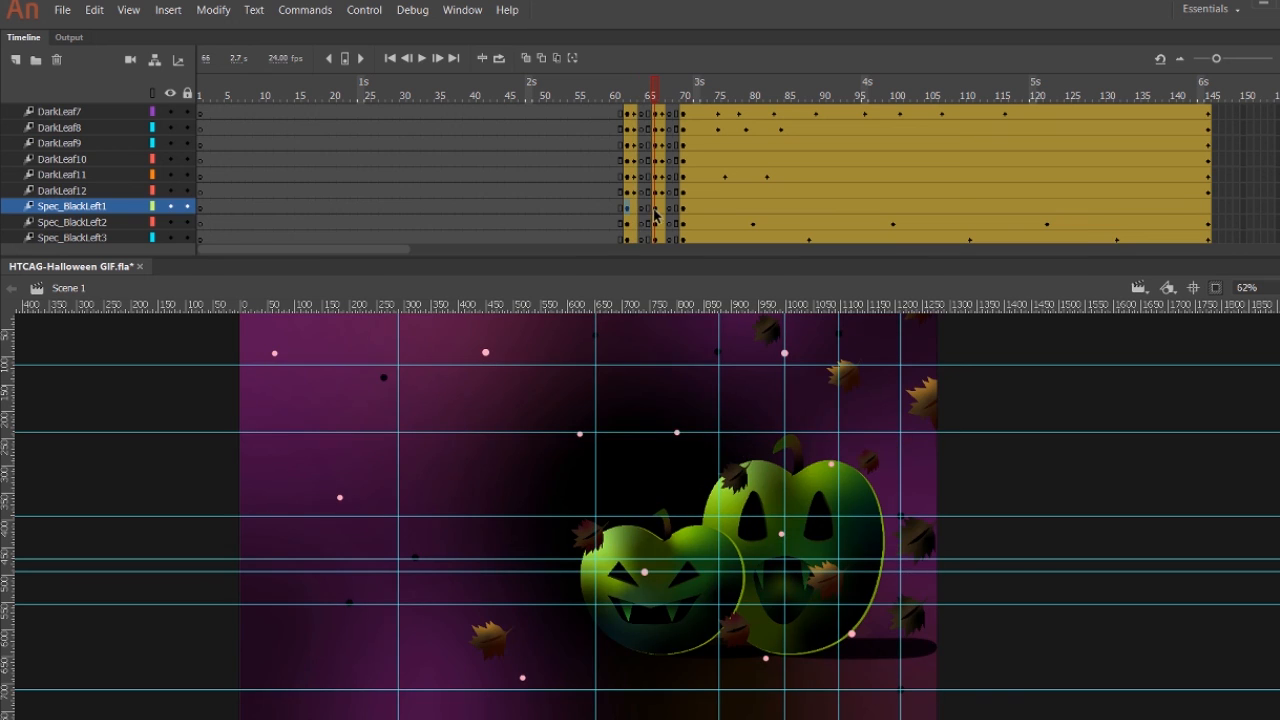
left_click(683, 208)
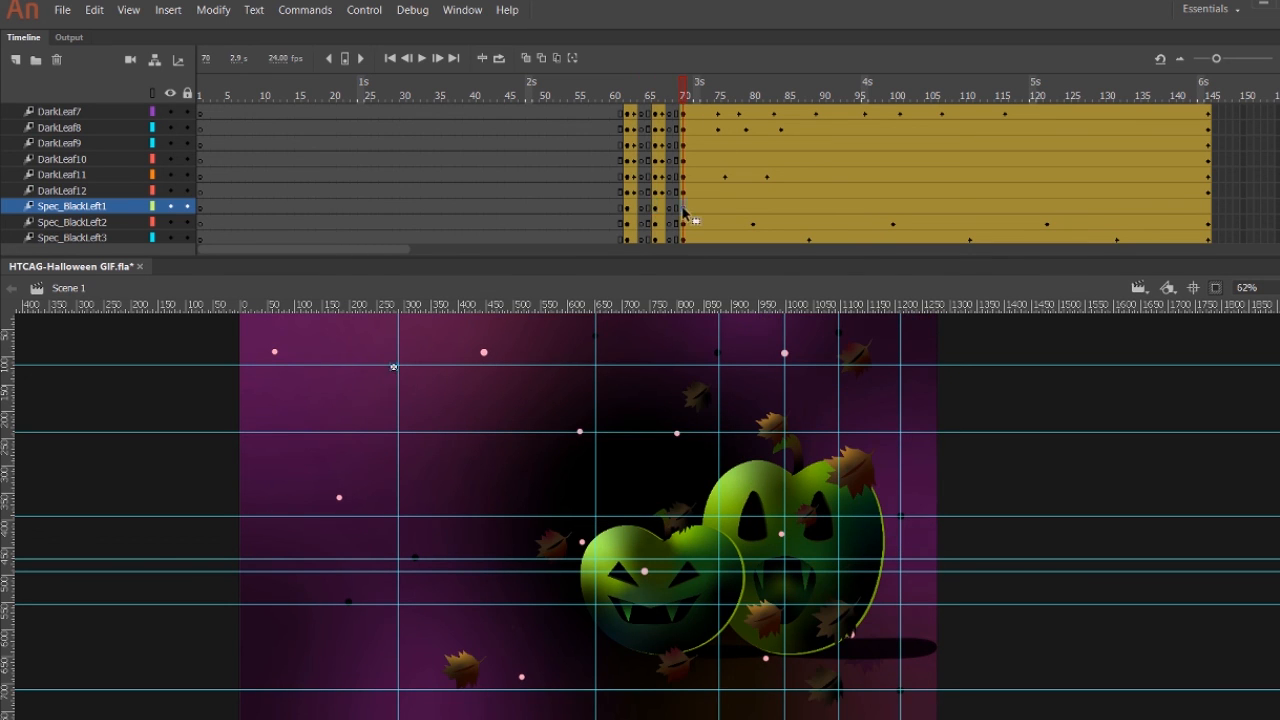
Nudge the Spec_BlackLeft1 speck slightly at frames 88, 111, 132 and 145 to create its drift keyframes.
left_click(811, 97)
key("F6")
left_click_drag(811, 98, 809, 126)
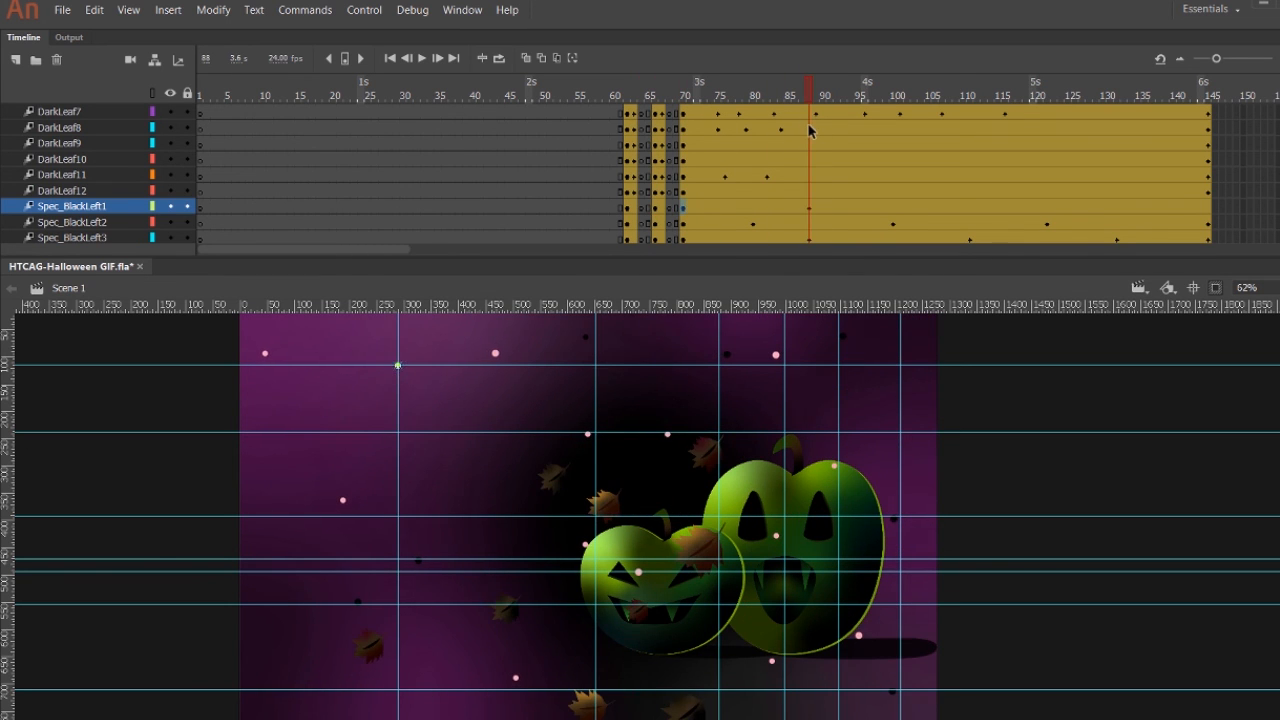
left_click(975, 97)
left_click(1116, 99)
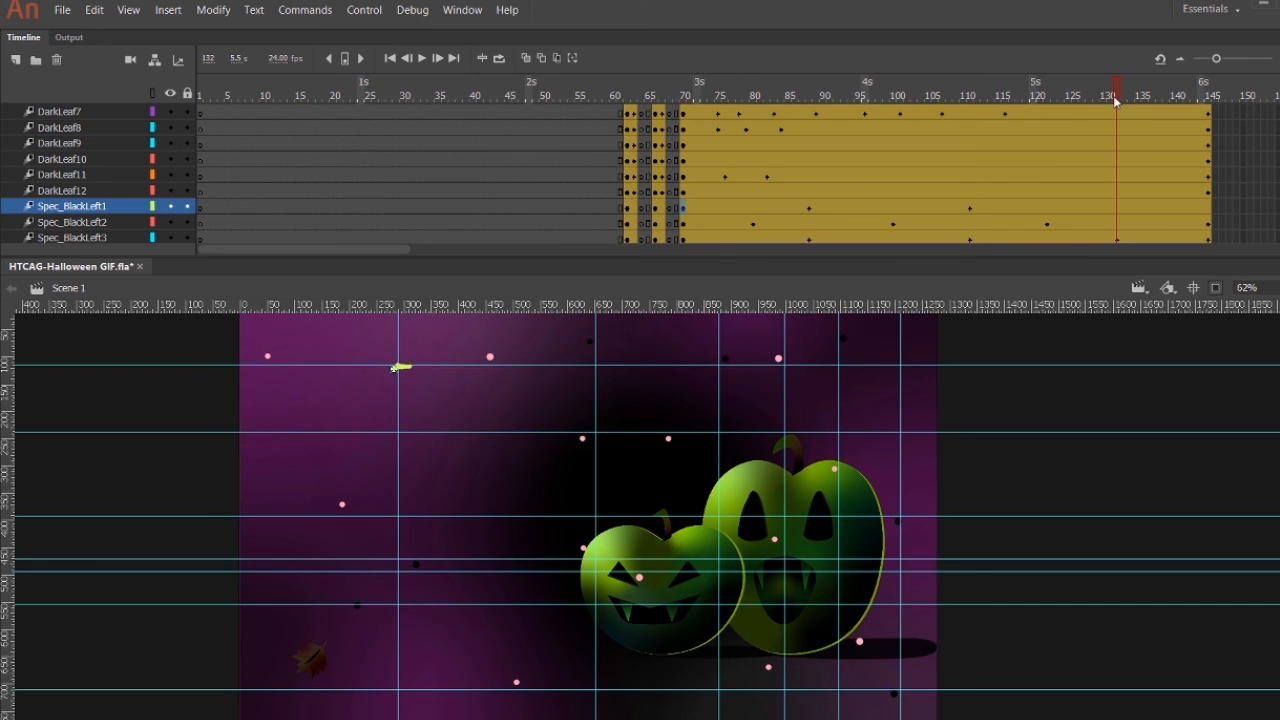
left_click(1210, 97)
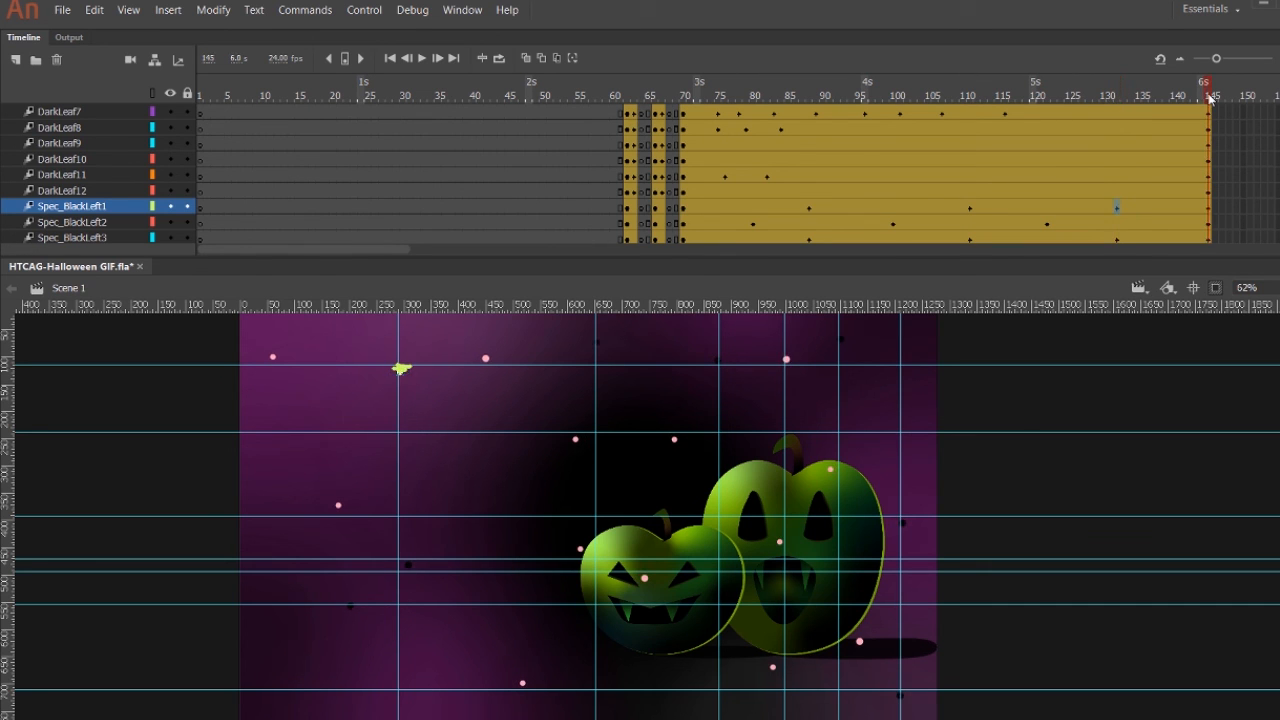
Hide the guides and play the whole animation from frame 1 with the OrangeBackground layer selected.
left_click(626, 190)
key("ctrl+semicolon")
scroll(1000, 437, "up", 3)
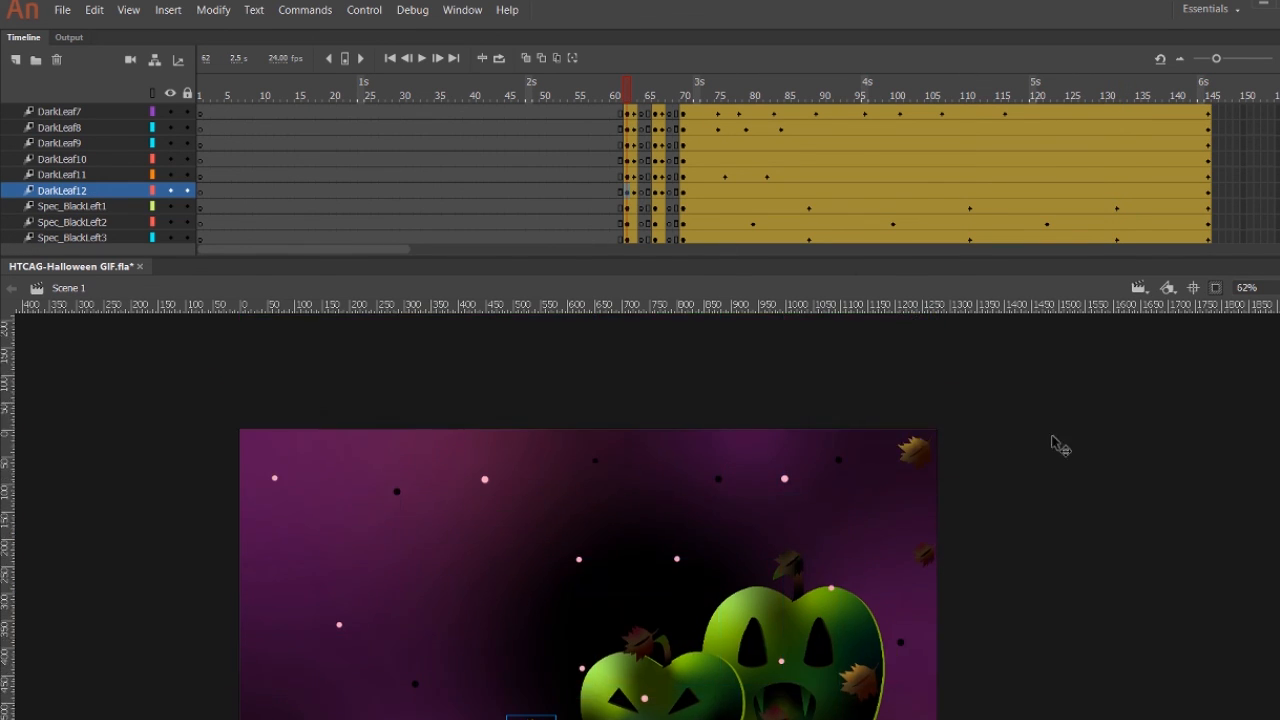
left_click_drag(1102, 442, 1175, 374)
left_click(1175, 374)
scroll(117, 168, "down", 15)
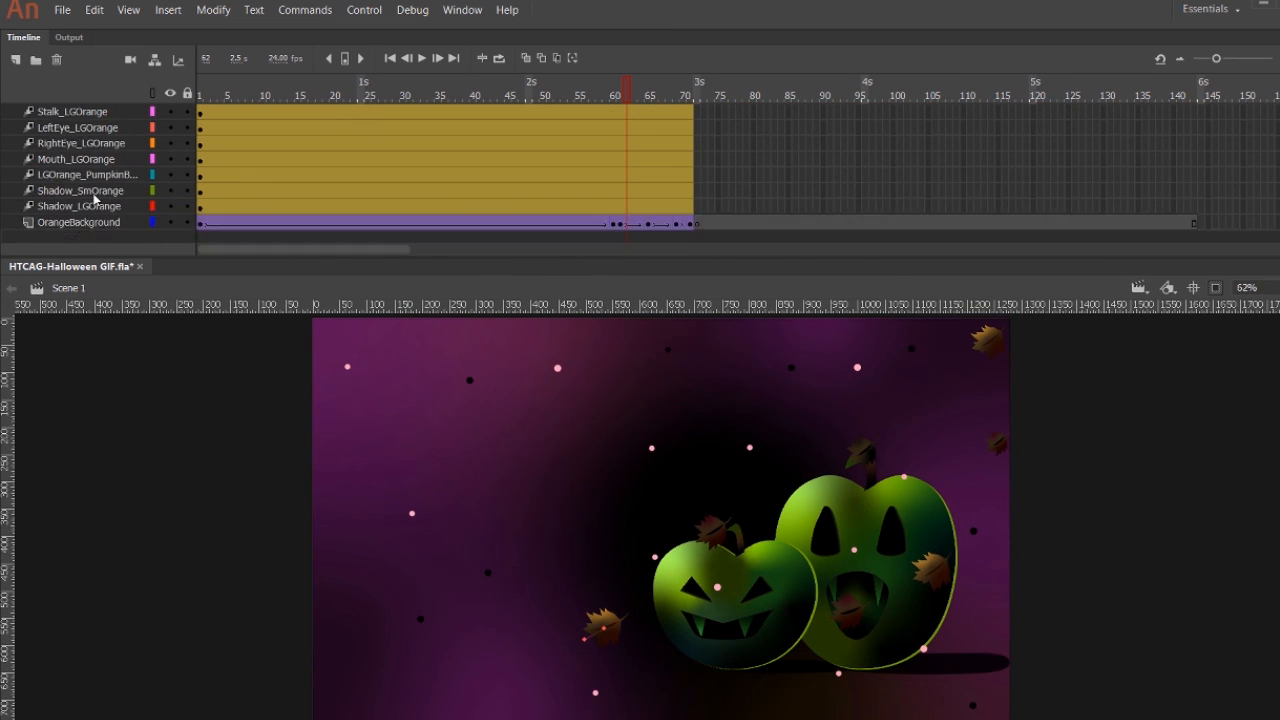
left_click(93, 224)
left_click(201, 96)
left_click(422, 59)
left_click(422, 59)
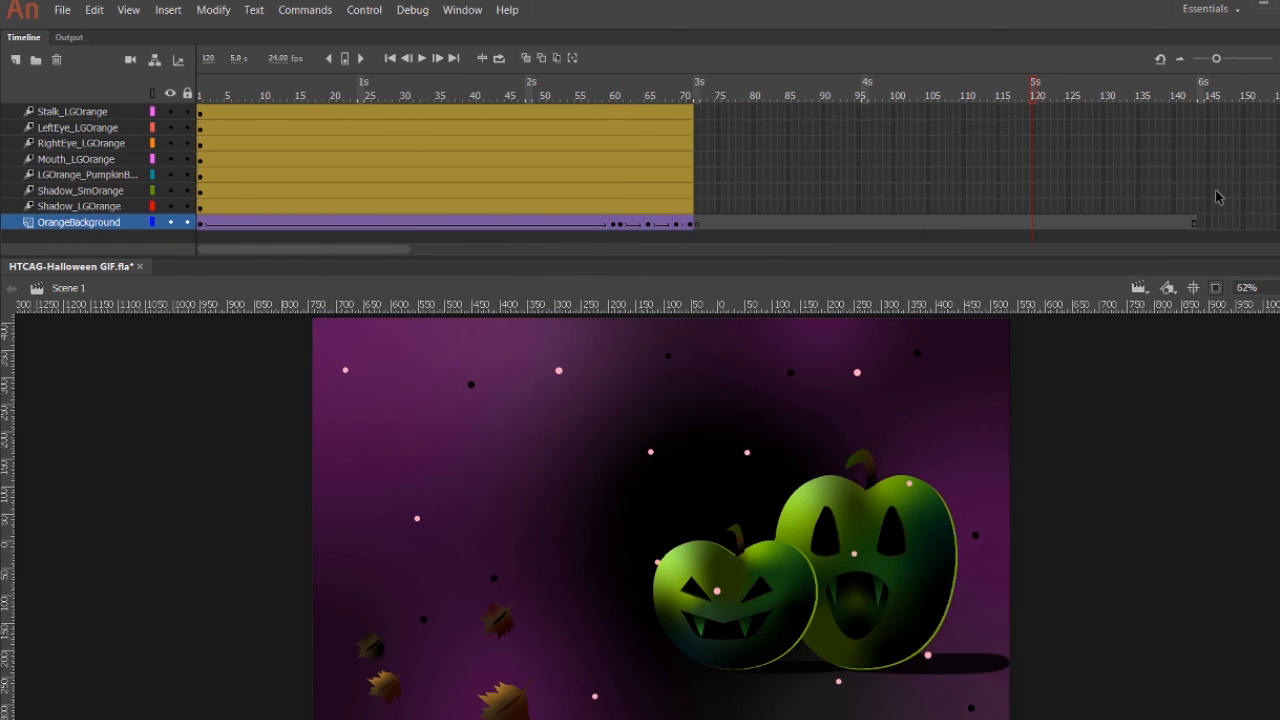
scroll(1218, 196, "up", 10)
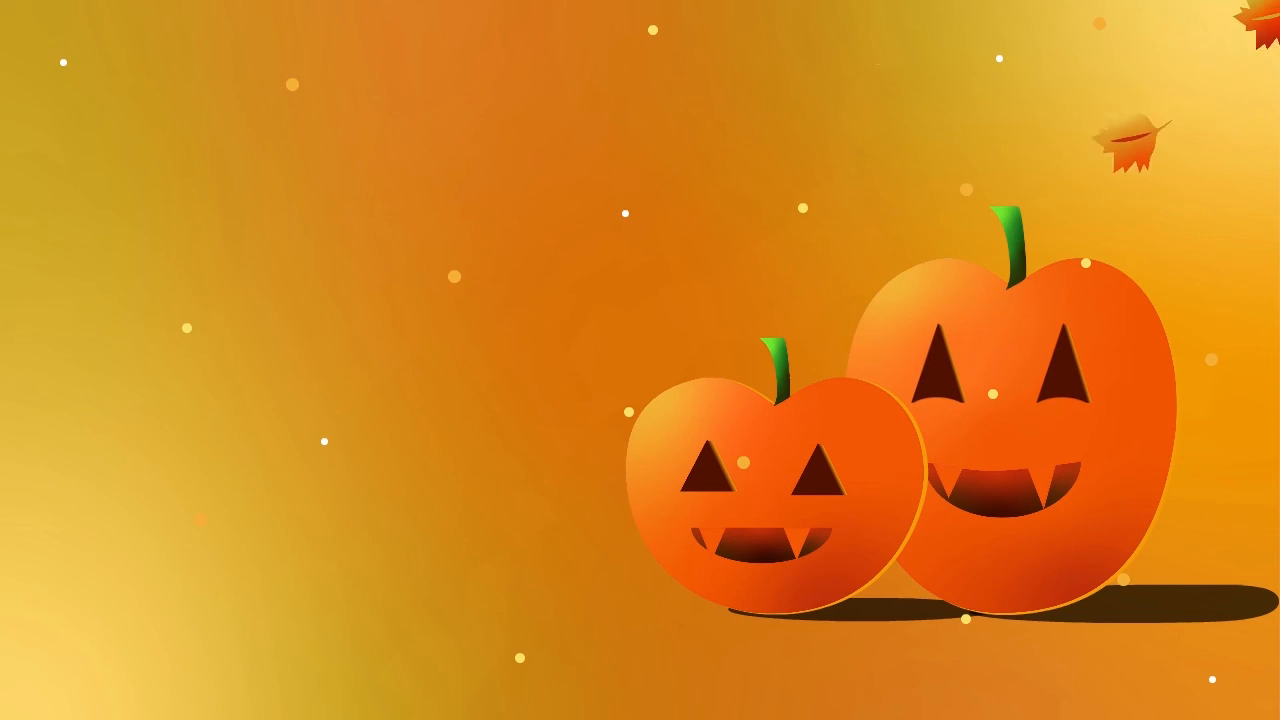